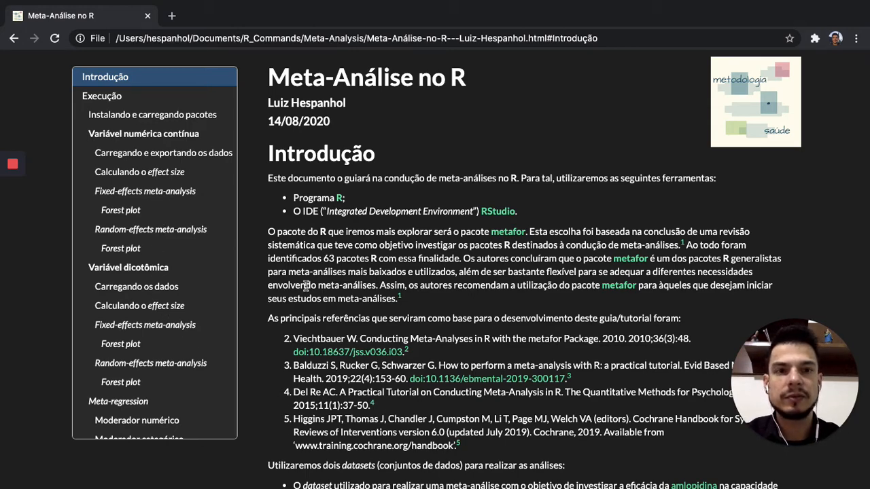
Switch from the browser to the desktop and open the minimized PDF "Conducting Meta-Analyses in R with the metafor Package_2010" in Preview.
key("ctrl+Left")
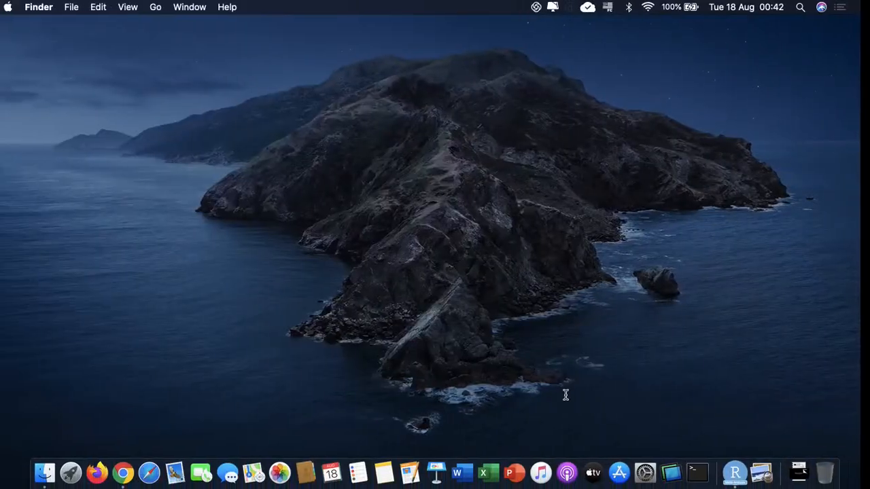
left_click(799, 466)
left_click_drag(798, 415, 806, 274)
left_click(801, 466)
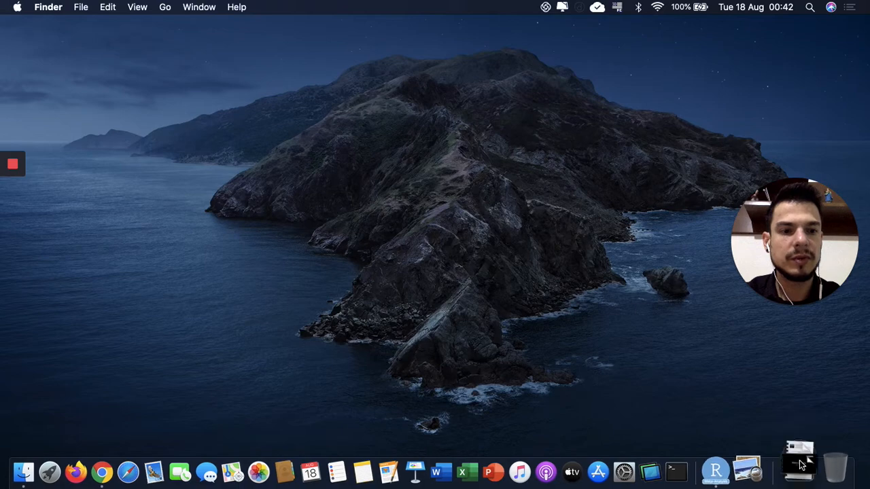
left_click(813, 379)
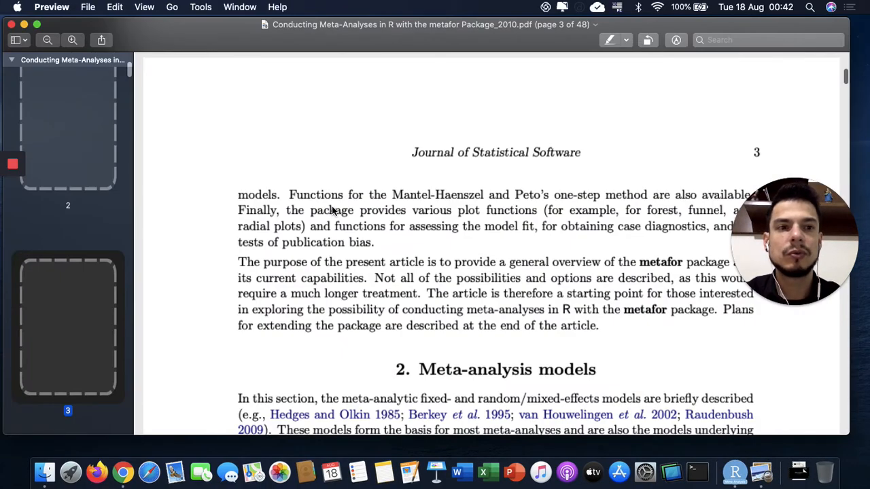
Examine the title page and abstract of the metafor article, and close the PDF.
scroll(489, 142, "up", 10)
scroll(490, 143, "up", 15)
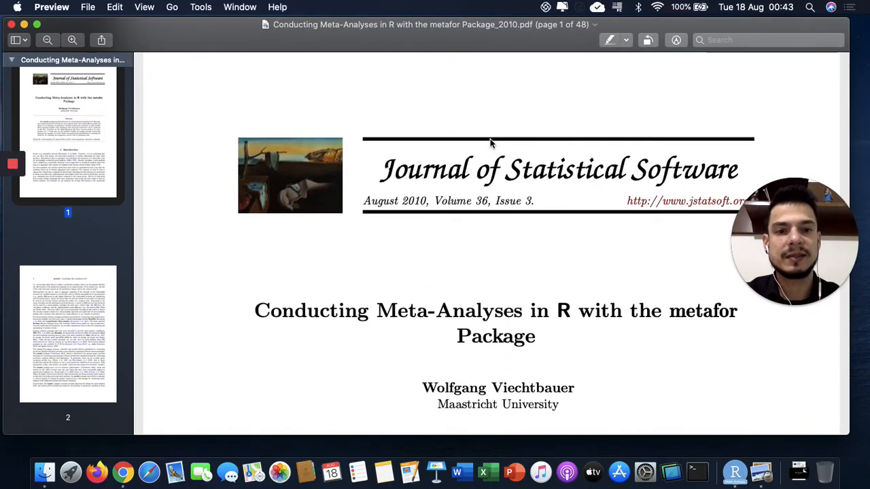
scroll(491, 143, "down", 4)
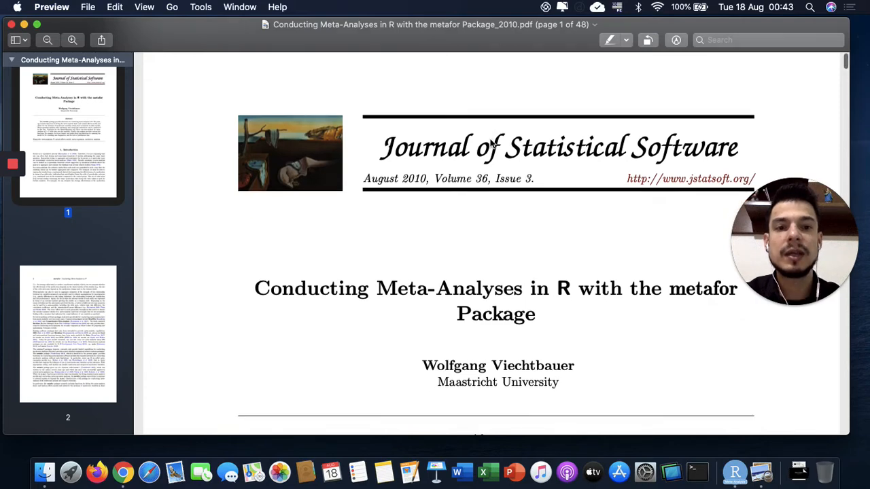
scroll(491, 143, "down", 5)
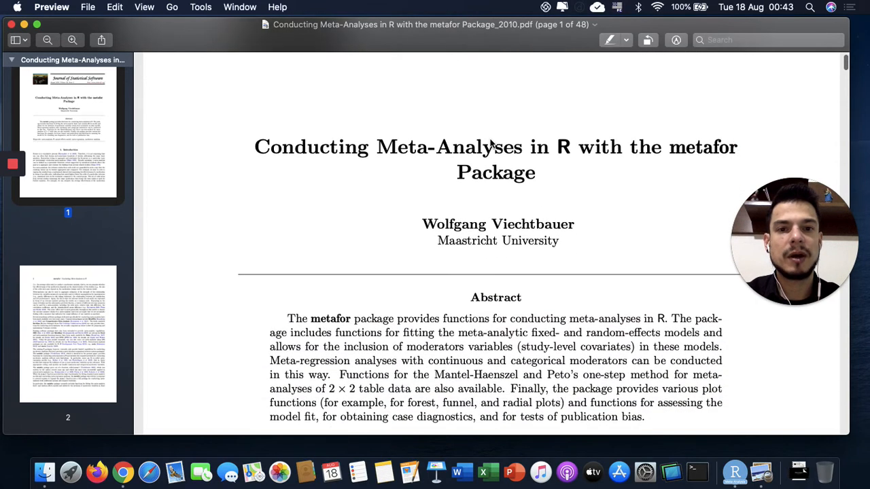
scroll(491, 143, "up", 1)
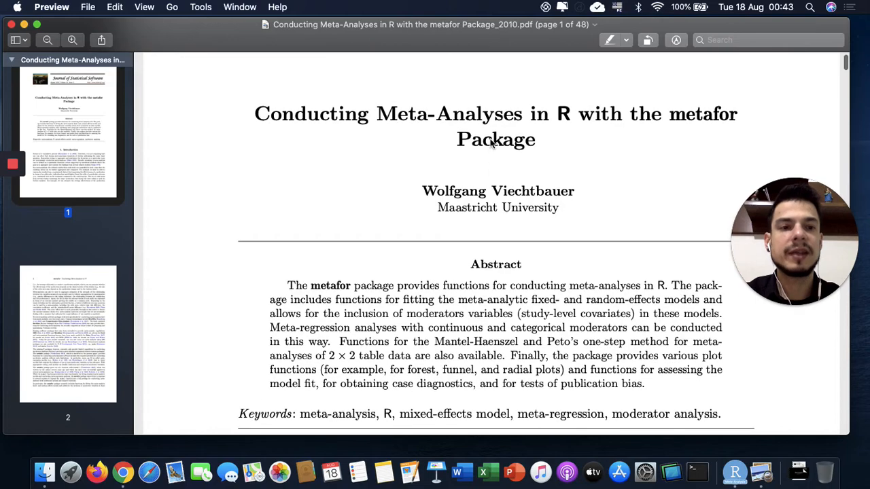
scroll(490, 142, "up", 4)
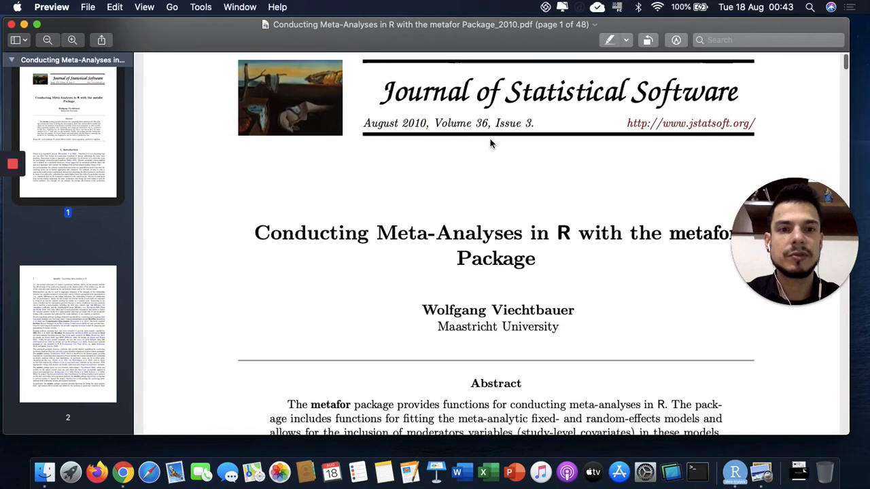
left_click(11, 26)
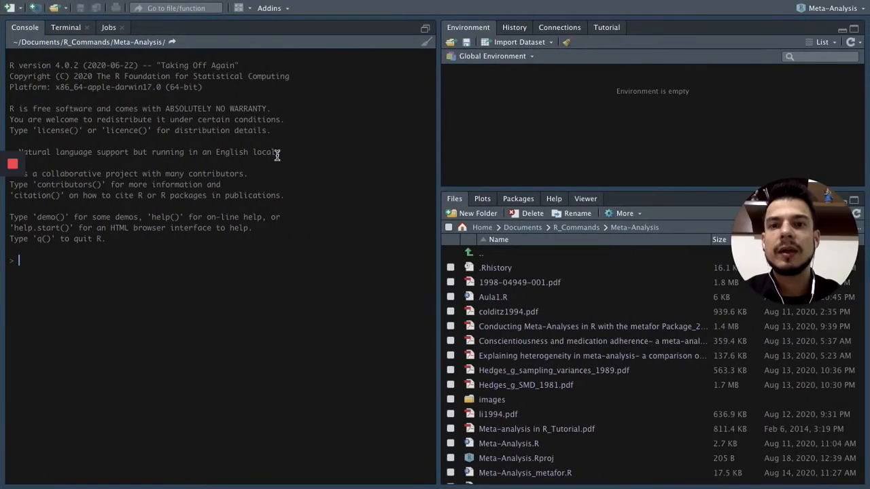
Create a new blank R script in RStudio within the Meta-Analysis project.
left_click_drag(840, 316, 843, 476)
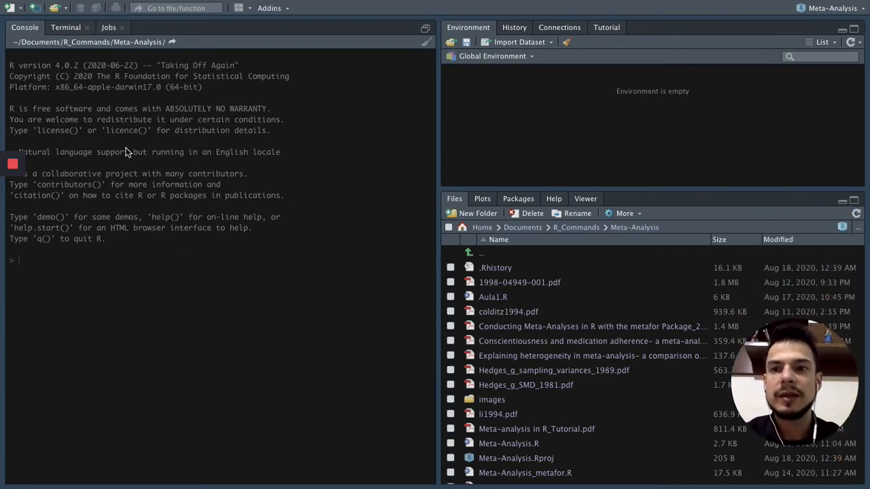
left_click(21, 13)
left_click(21, 29)
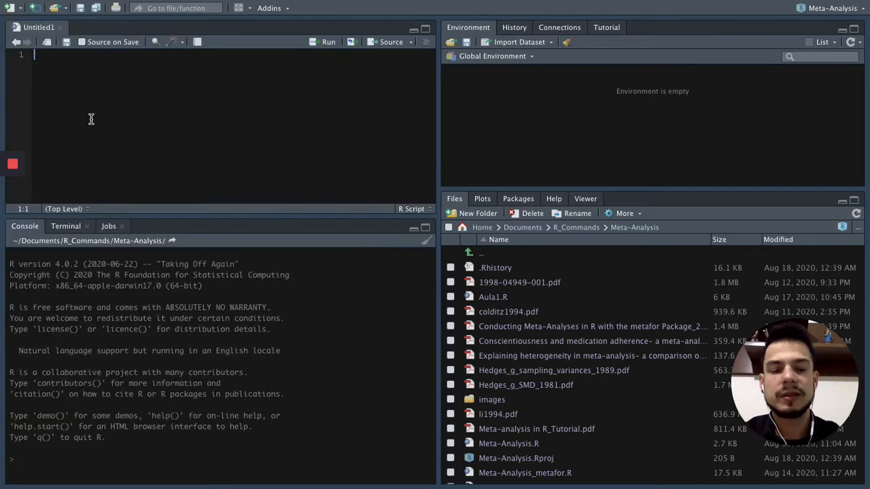
Write the comment "# Meta-análise no R para variável dicotômica" on line 2 of the new script.
key("Return")
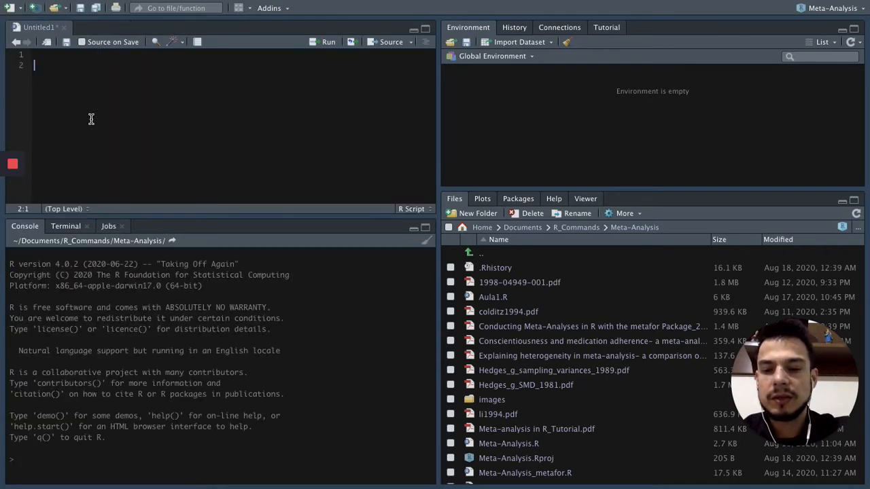
type("Meta-análise ")
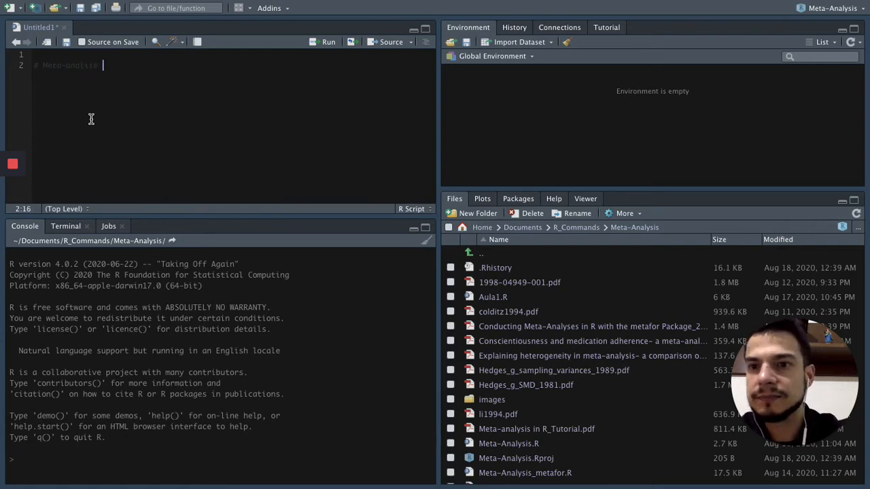
type("no R ")
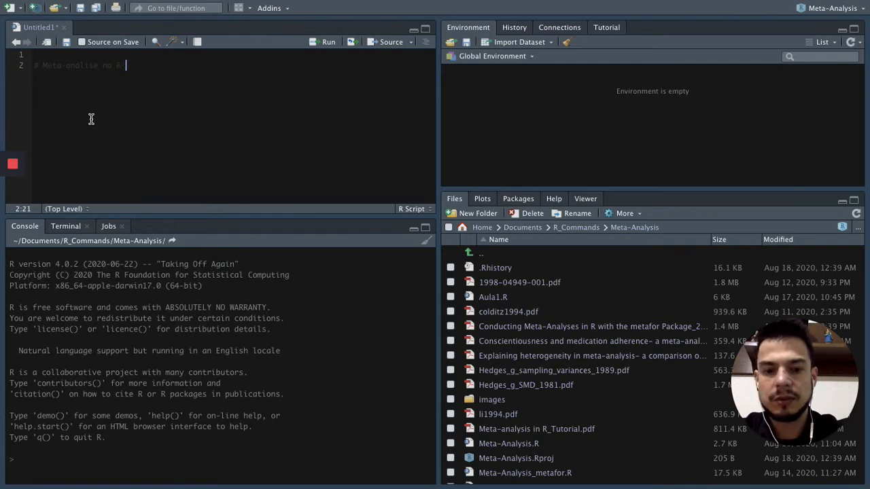
type("para va")
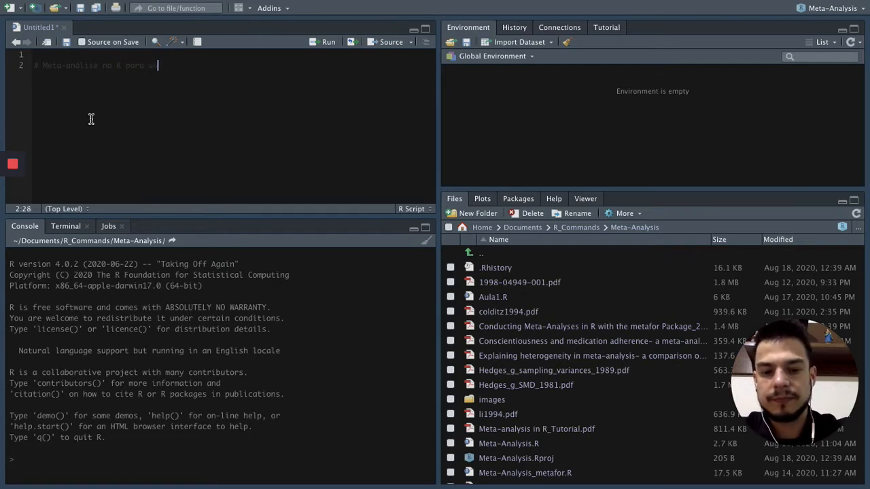
type("riável dicotô")
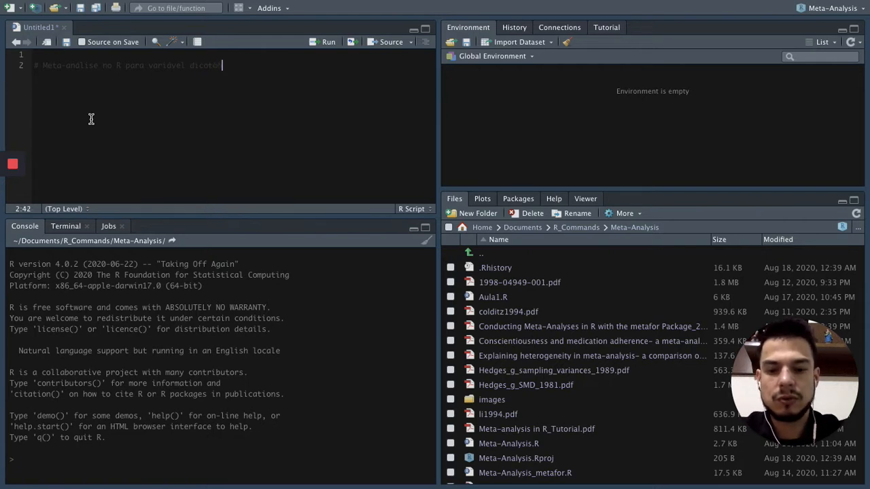
type("mica")
key("Return")
key("ctrl+2")
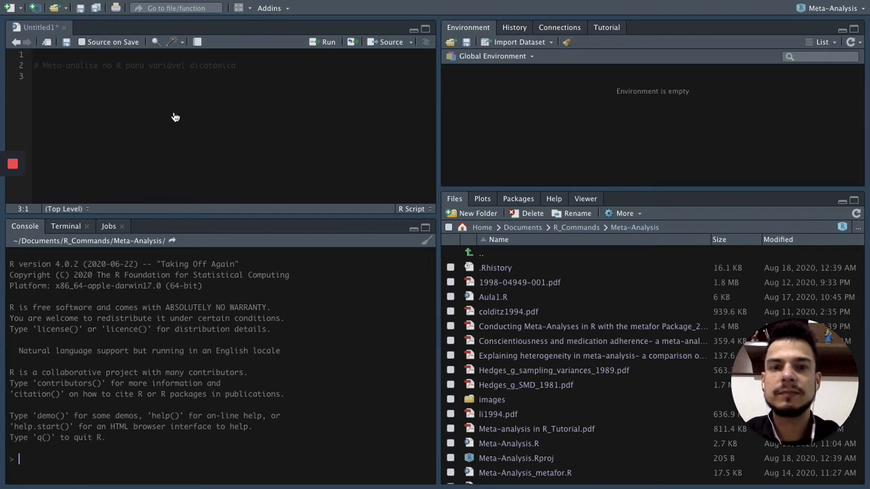
Save the script as Aula2 in the Meta-Analysis folder and check the project's file list for it.
key("super+s")
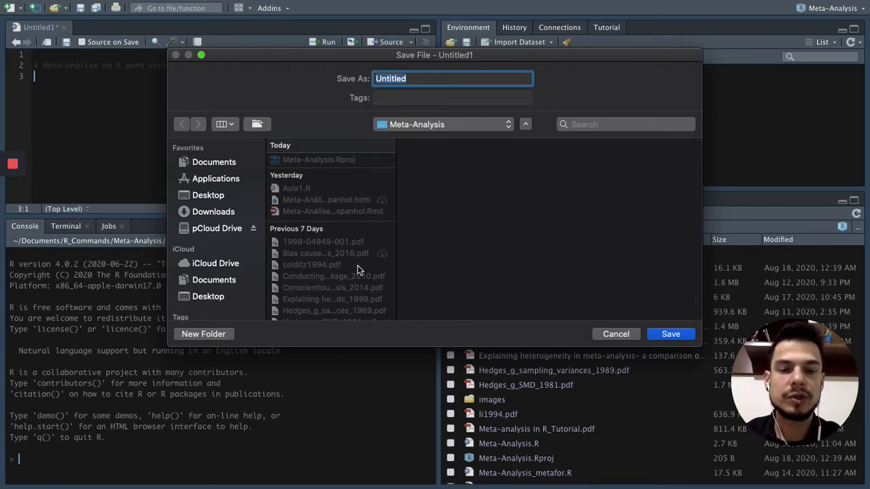
key("BackSpace")
type("Aula2")
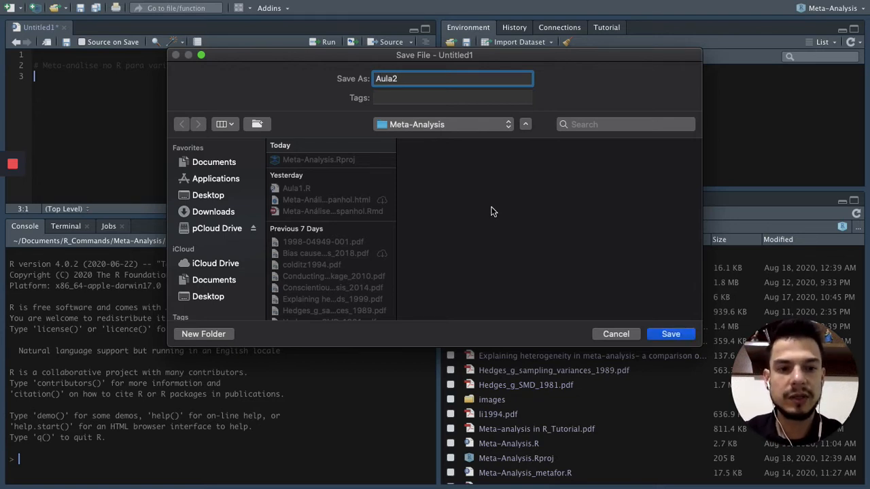
left_click(669, 334)
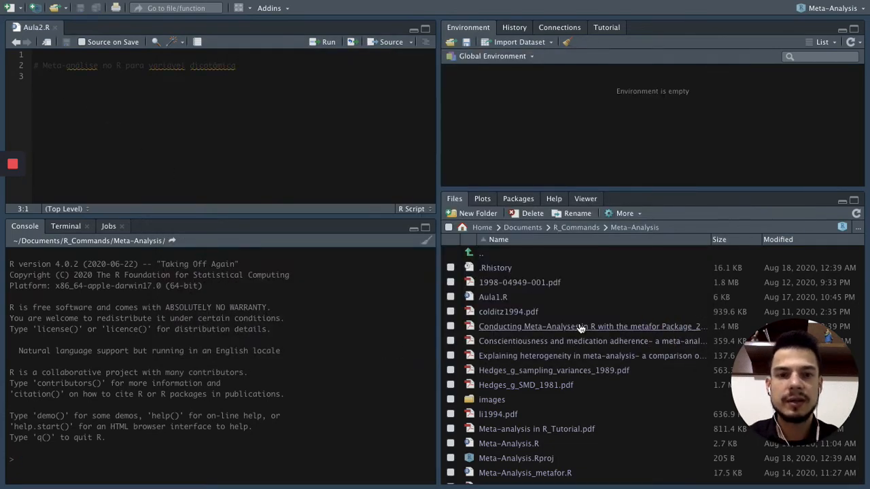
scroll(527, 320, "down", 2)
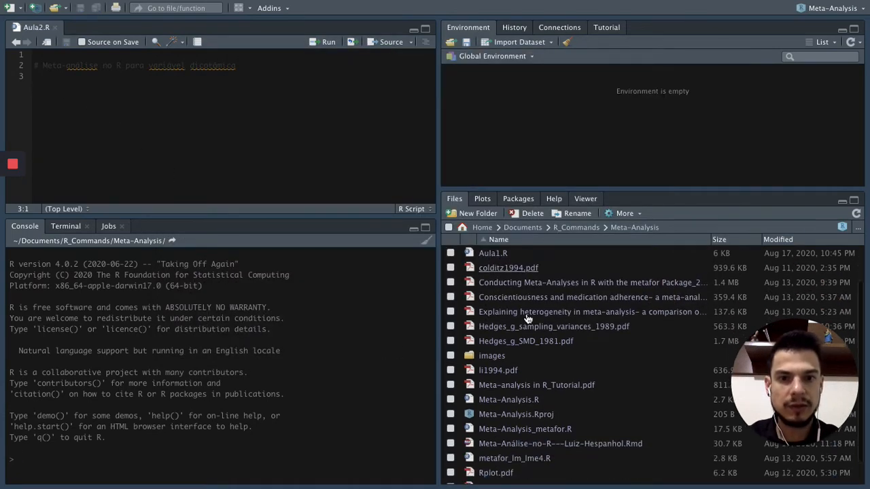
scroll(527, 319, "down", 2)
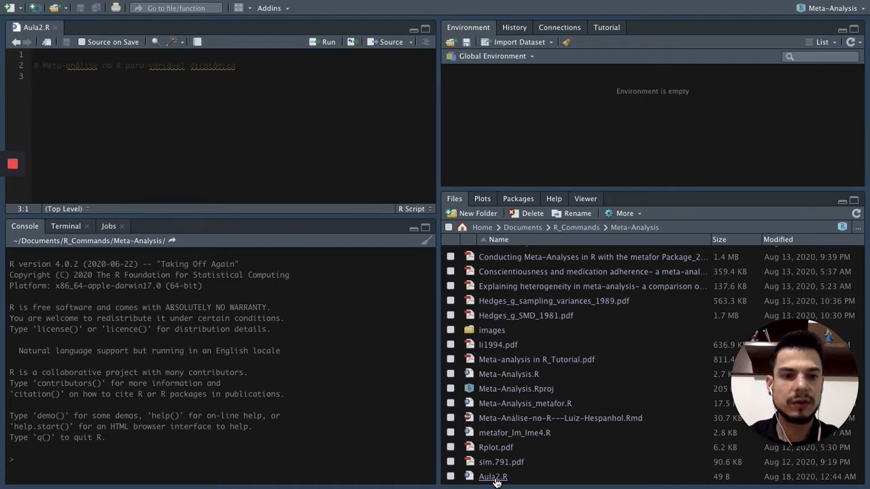
scroll(546, 295, "up", 4)
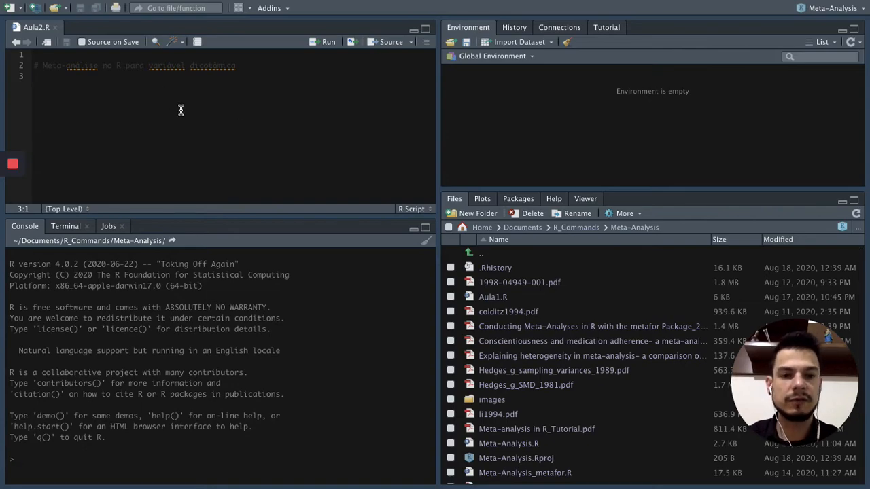
Copy the library(metafor), library(meta) and library(MAd) lines from the browser guide's package-loading section into Aula2.R in RStudio, below the comment.
key("ctrl+Right")
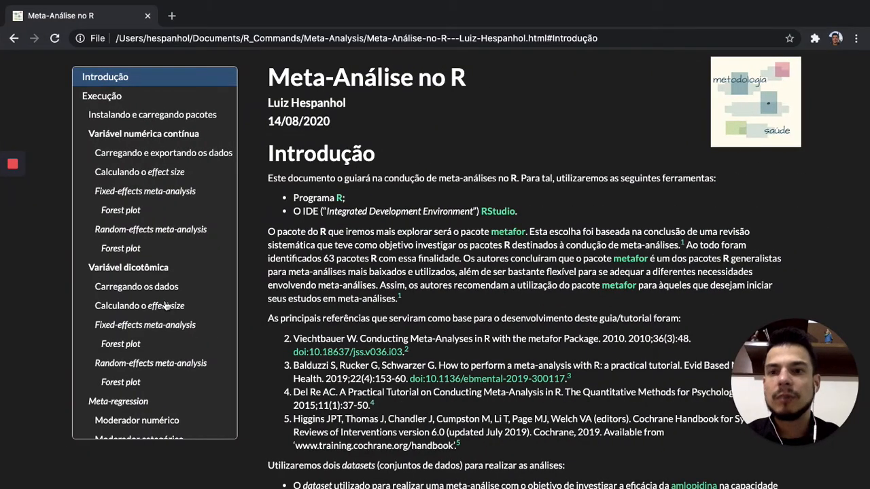
left_click(161, 272)
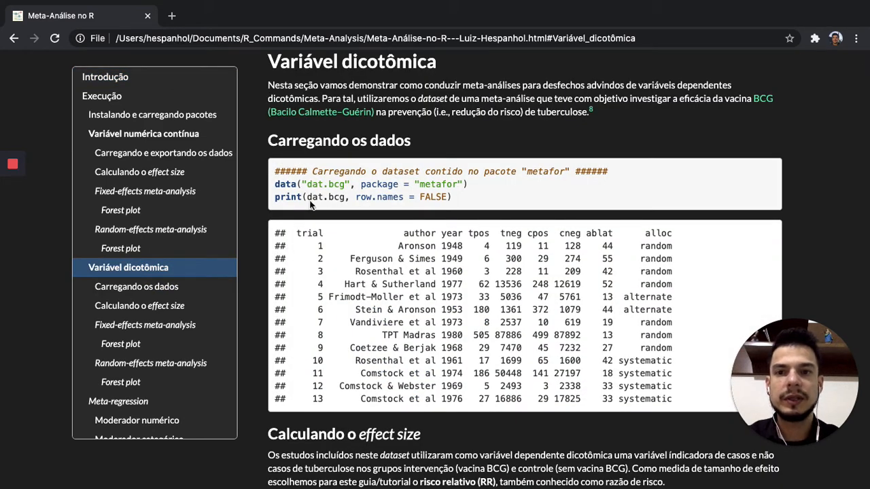
left_click(166, 117)
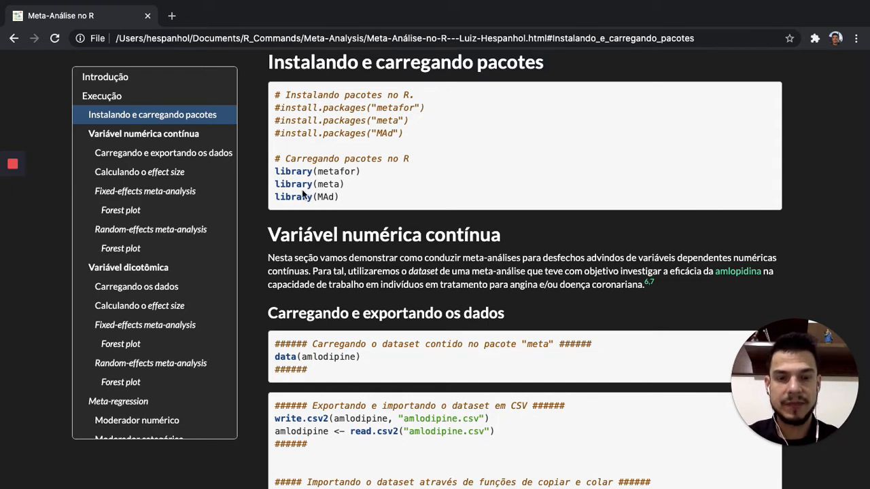
left_click_drag(275, 171, 343, 195)
key("super+c")
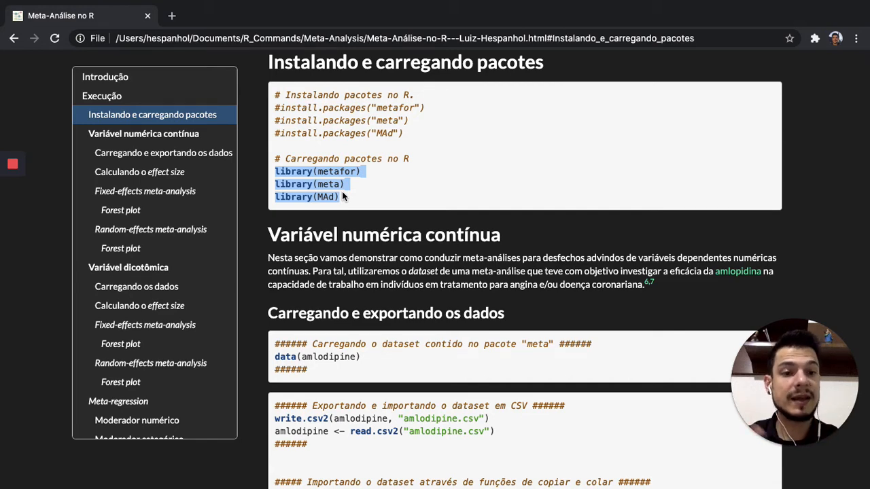
key("ctrl+Left")
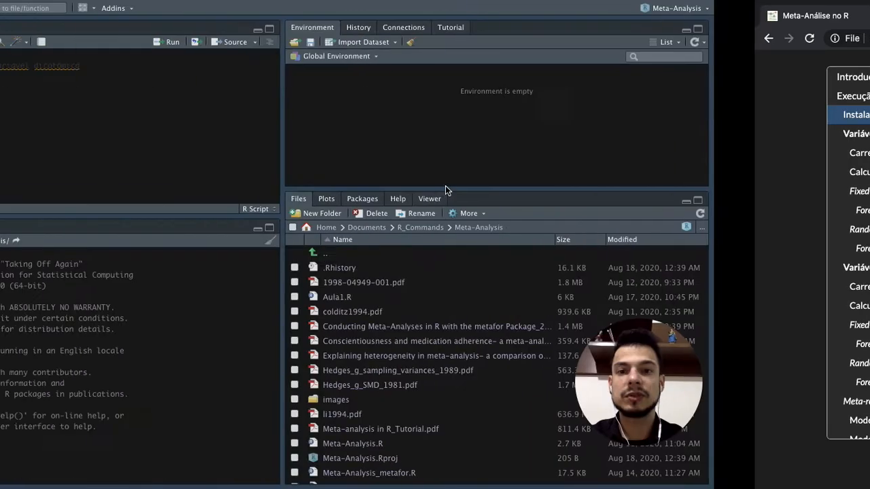
key("super+v")
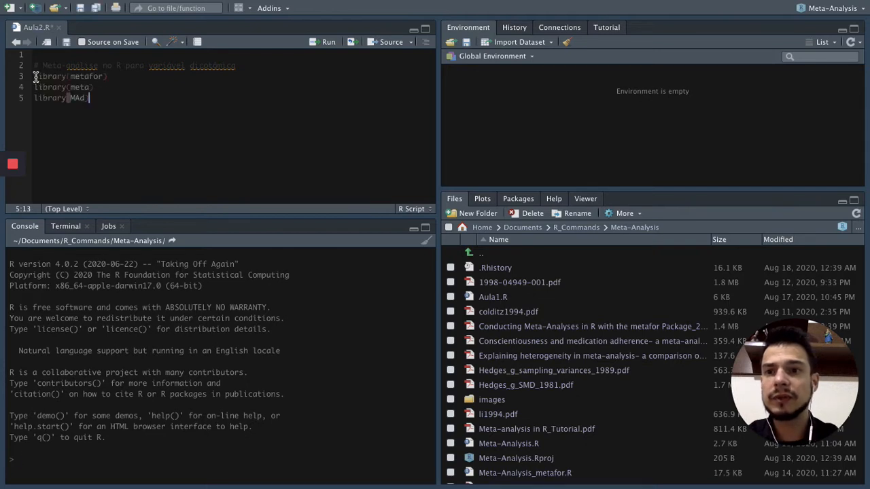
Run the three library lines to load metafor, meta and MAd, and add blank lines below them in the script.
left_click(95, 91)
left_click(103, 98, "shift")
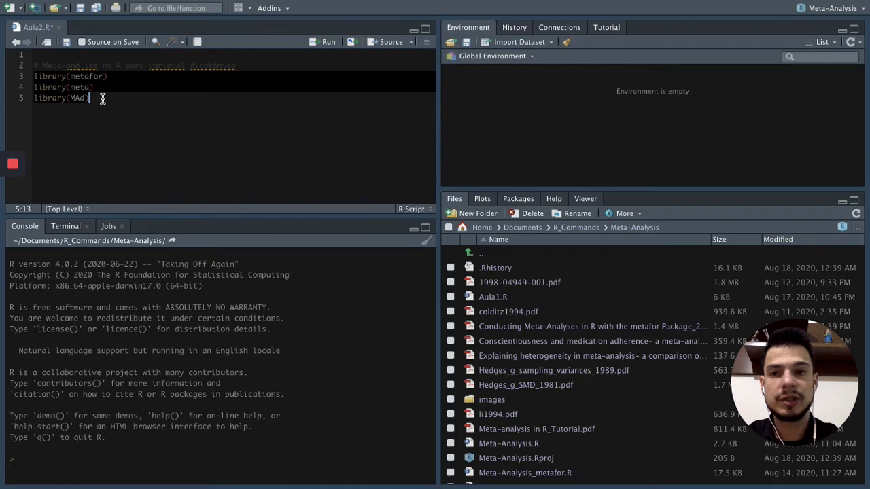
key("super+Return")
left_click(145, 111)
key("Return")
key("Return")
key("Return")
key("Return")
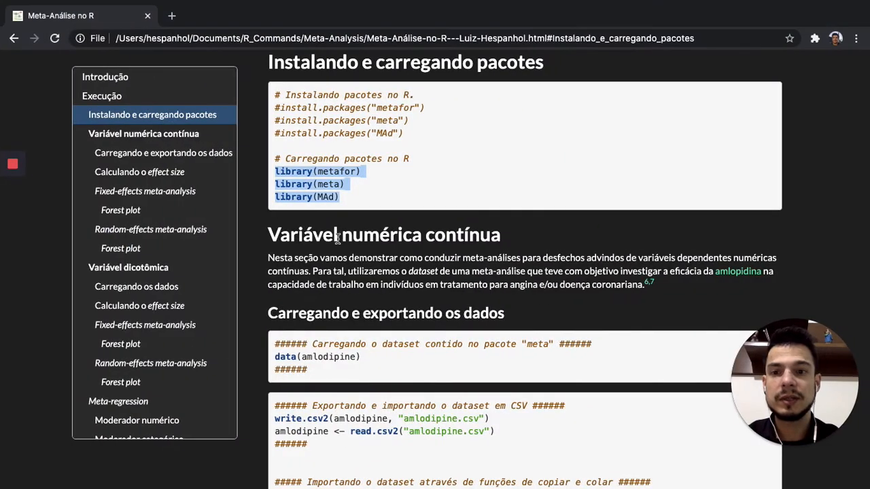
Copy the dat.bcg loading comment and its data and print lines from the guide's "Variável dicotômica" section into Aula2.R in RStudio, below the library lines.
left_click(149, 269)
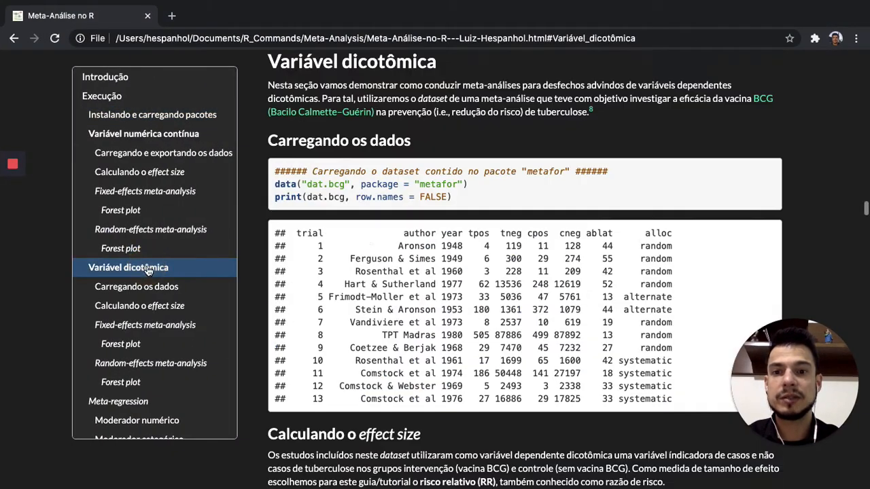
scroll(505, 197, "up", 1)
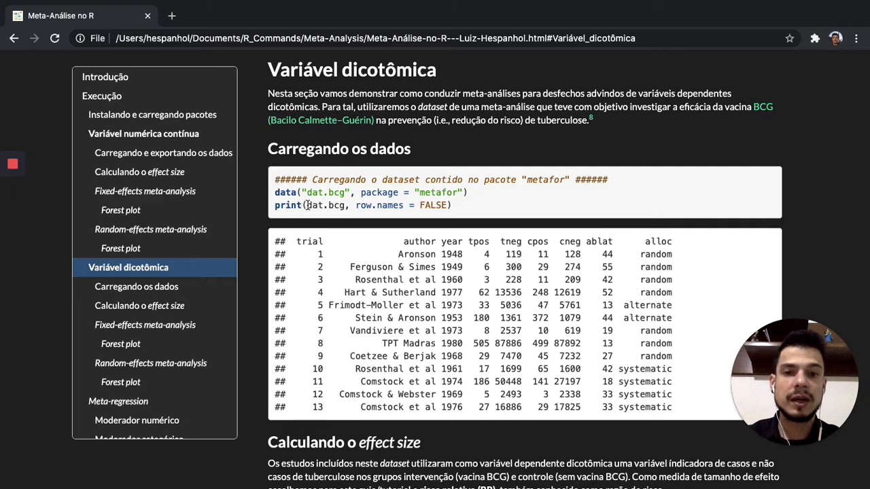
left_click_drag(276, 180, 456, 203)
key("super+c")
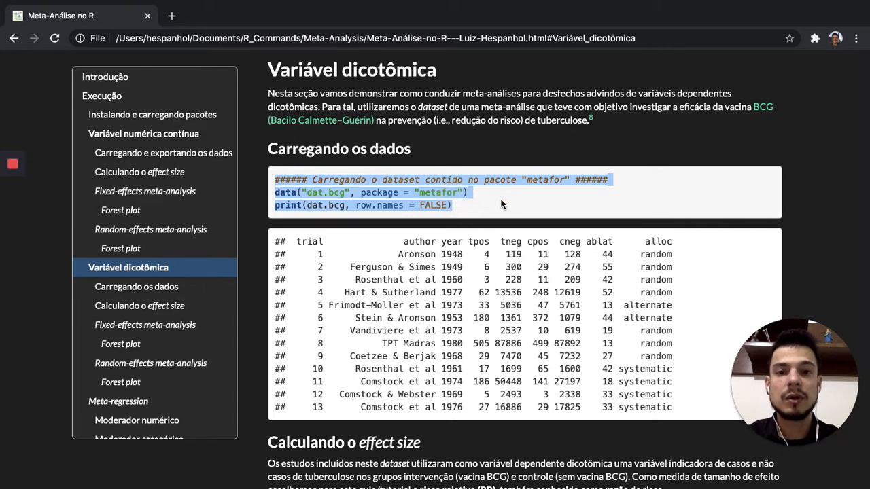
key("ctrl+Left")
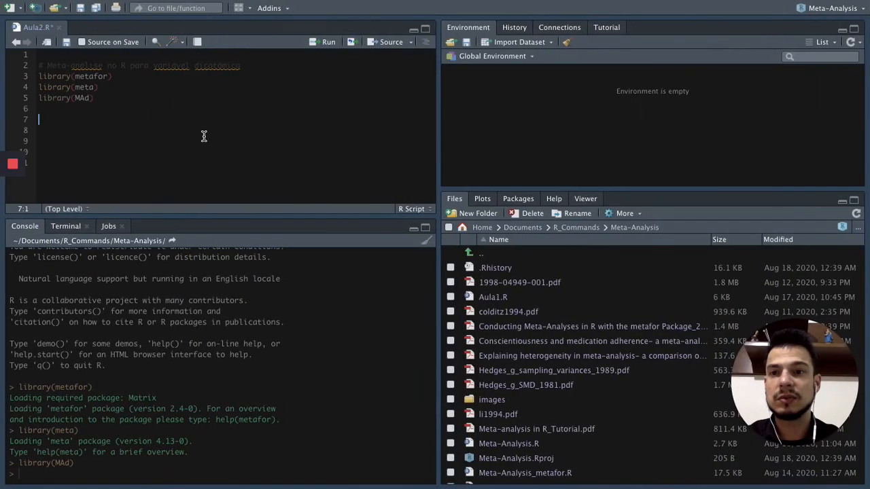
key("super+v")
Run the data("dat.bcg", package = "metafor") line and the print(dat.bcg, row.names = FALSE) line to load and list the dataset.
left_click(39, 132)
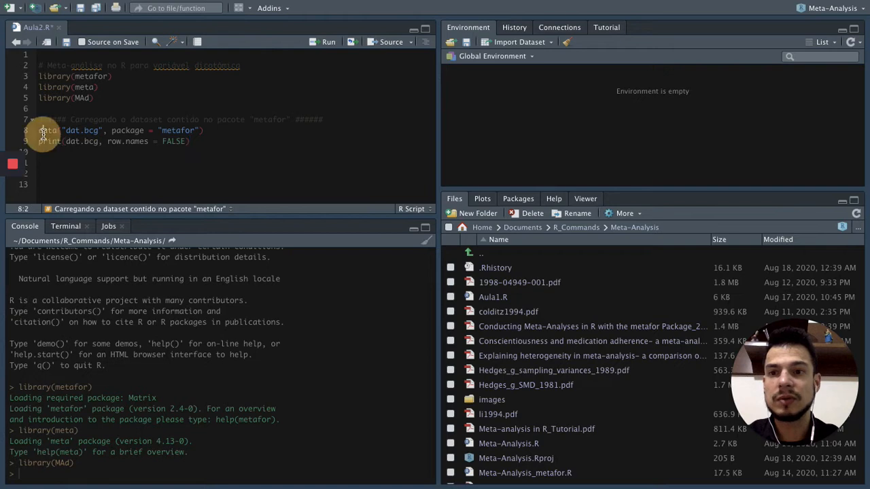
left_click_drag(65, 132, 101, 130)
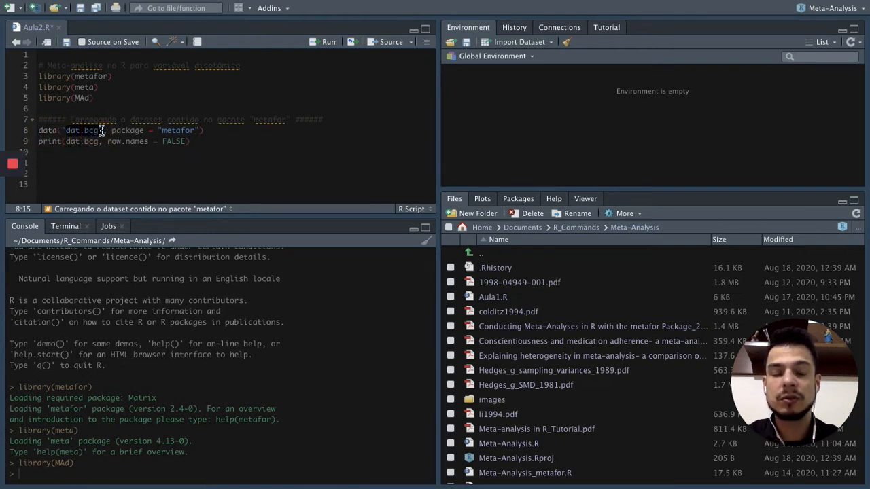
left_click(112, 131)
left_click_drag(112, 131, 197, 131)
left_click_drag(39, 131, 208, 131)
key("ctrl+Return")
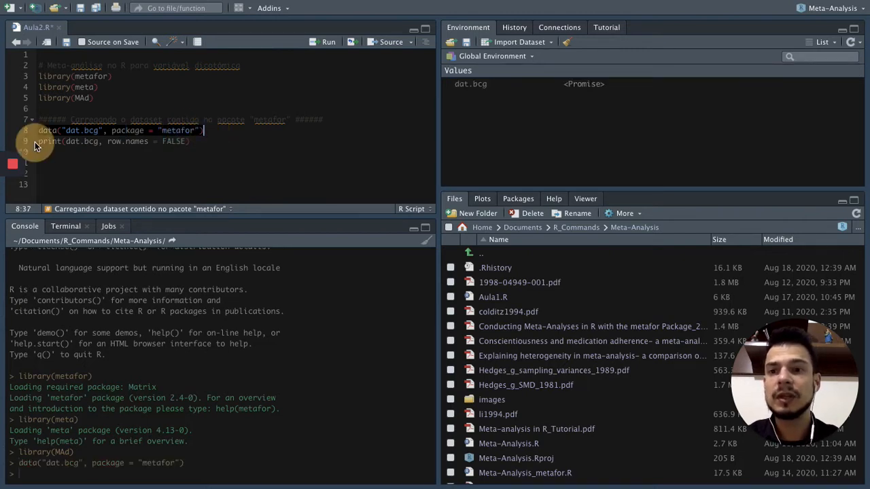
left_click_drag(38, 143, 196, 140)
key("ctrl+Return")
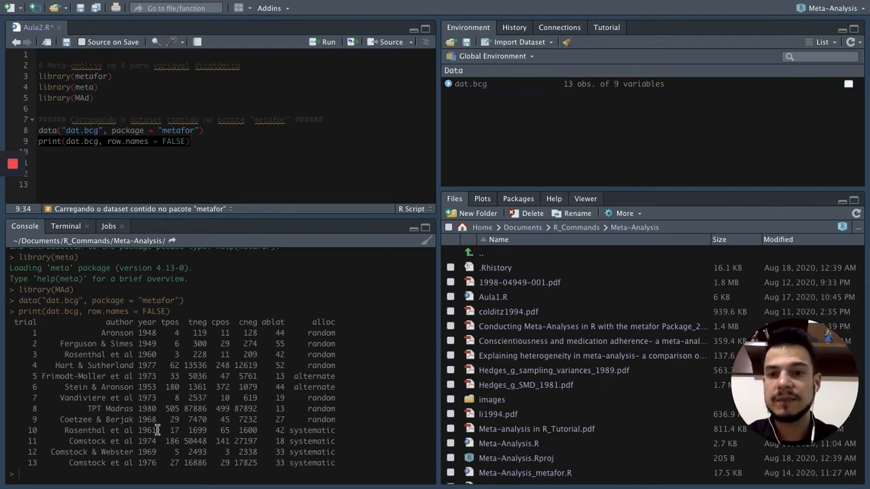
Add a blank line below the dat.bcg print line and save the Aula2.R script.
left_click(256, 154)
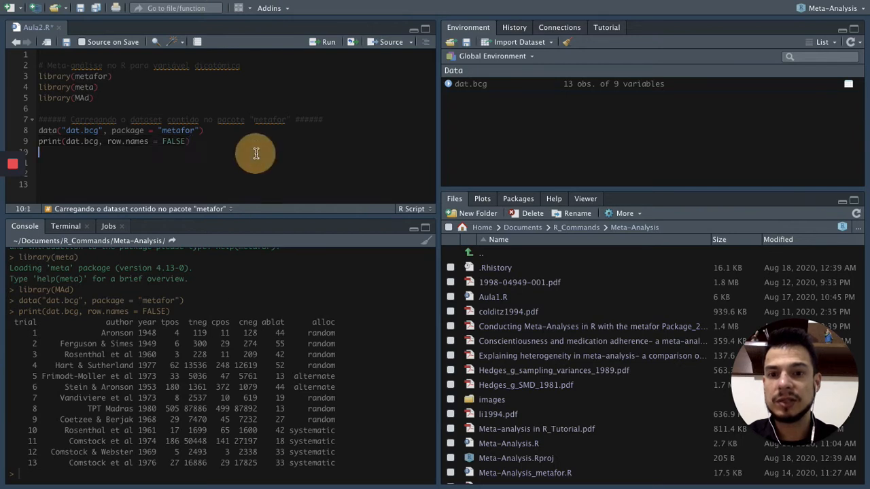
key("Return")
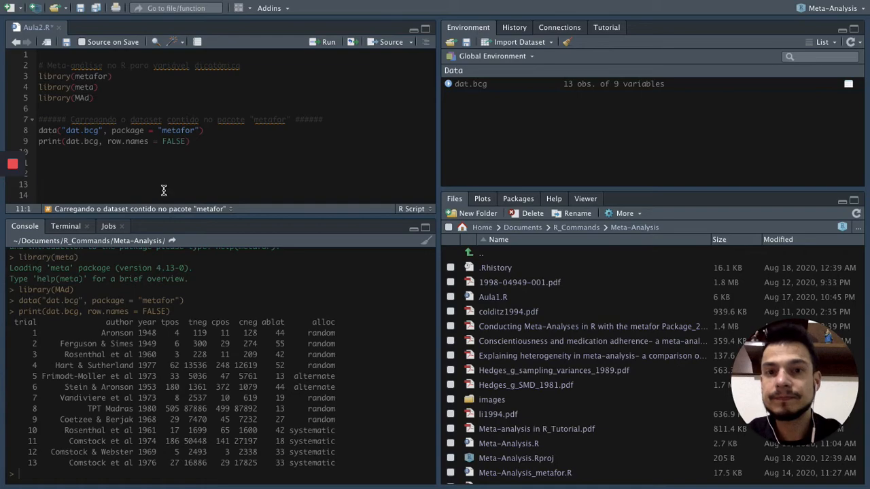
left_click(82, 11)
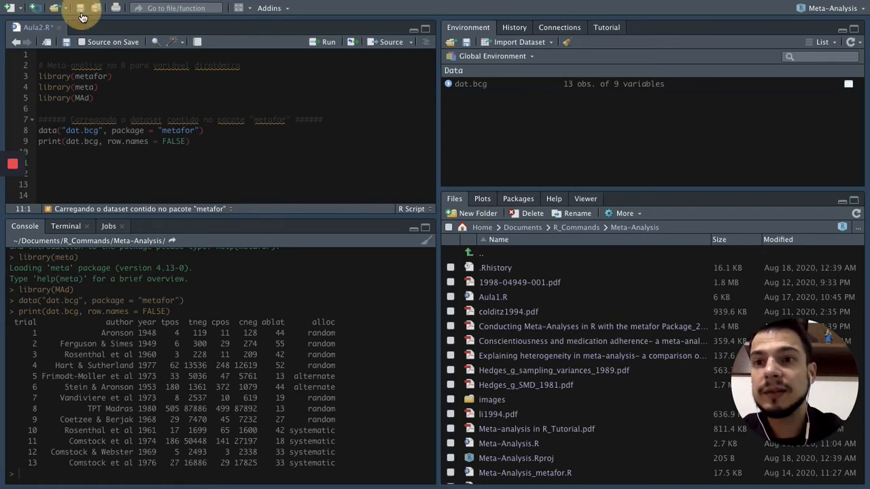
Copy the escalc block and its print(dat, row.names = FALSE) line from the guide's "Calculando o effect size" section into Aula2.R in RStudio, below the dataset code.
key("ctrl+Right")
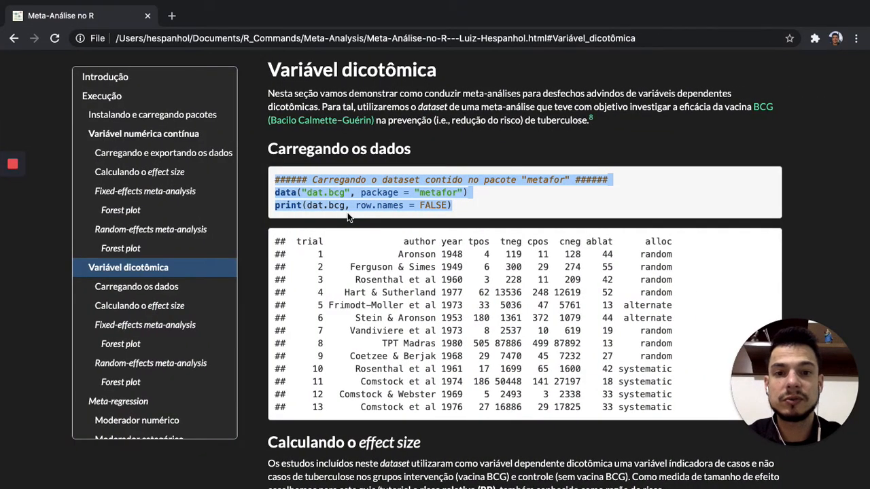
scroll(348, 212, "down", 5)
scroll(348, 213, "down", 2)
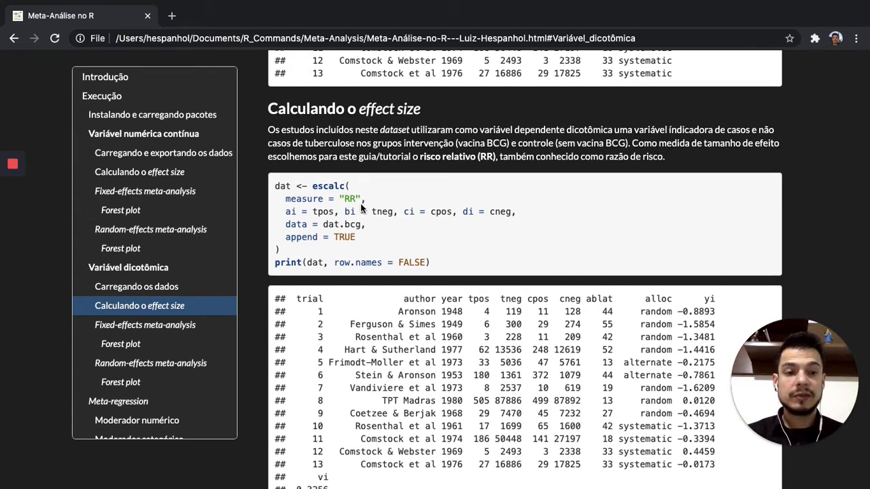
key("ctrl+Left")
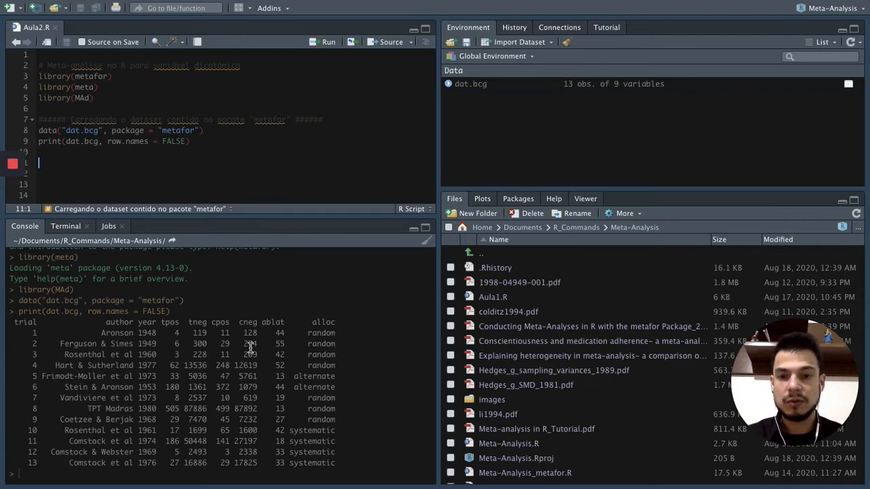
key("ctrl+Right")
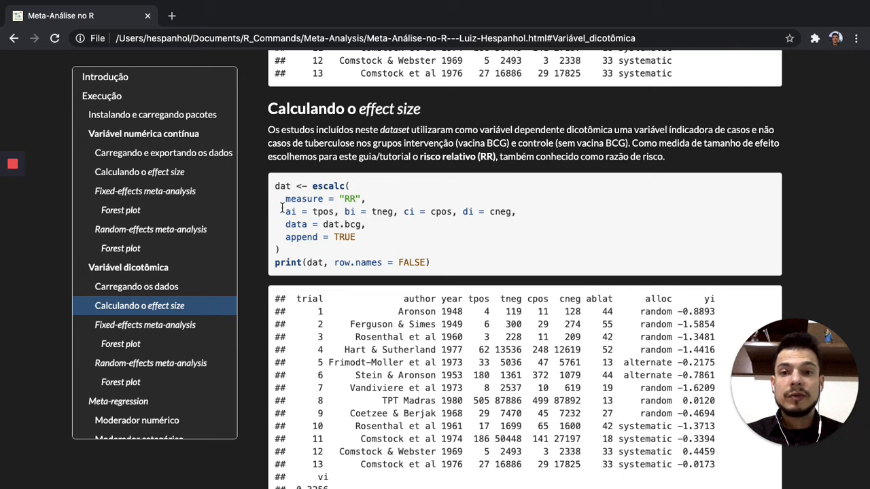
left_click_drag(275, 186, 437, 263)
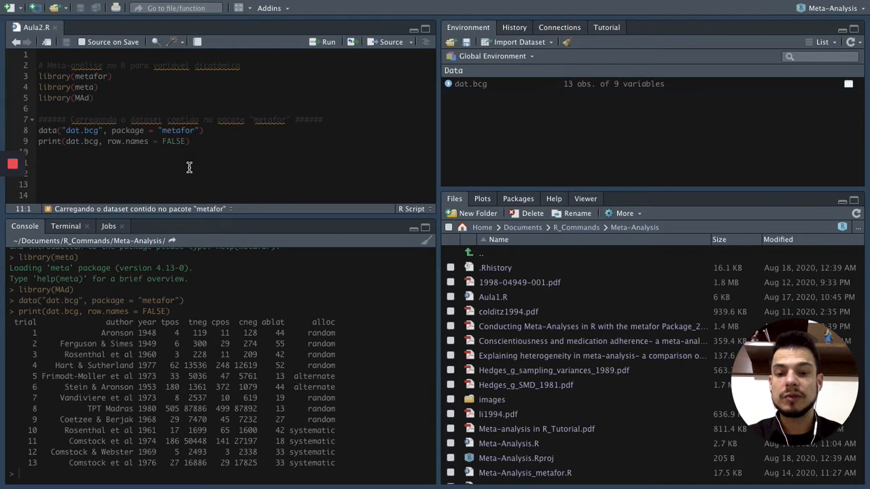
type("dat <- escalc(   measure = \"RR\",   ai = tpos, bi = tneg, ci = cpos, di = cneg,   data = dat.bcg,   append = TRUE ) print(dat, row.names = FALSE)")
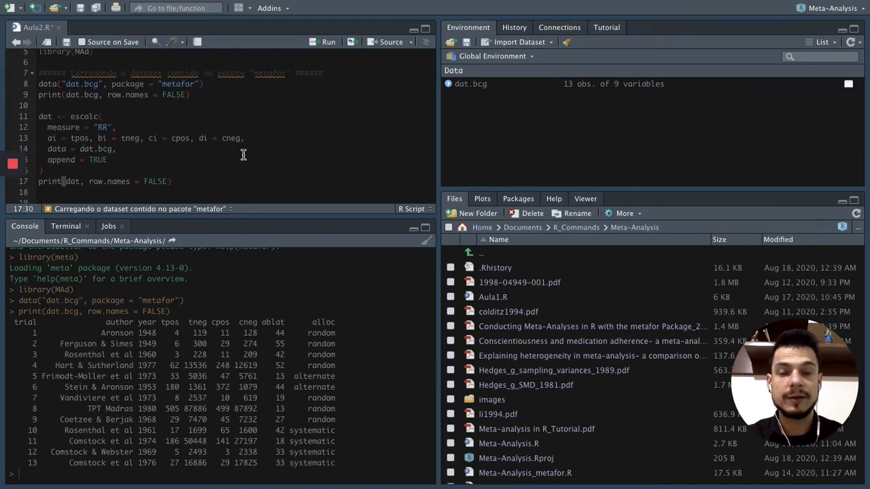
Review the escalc call in the script, highlighting its measure = "RR" argument and the ai, bi, ci and di line.
double_click(85, 117)
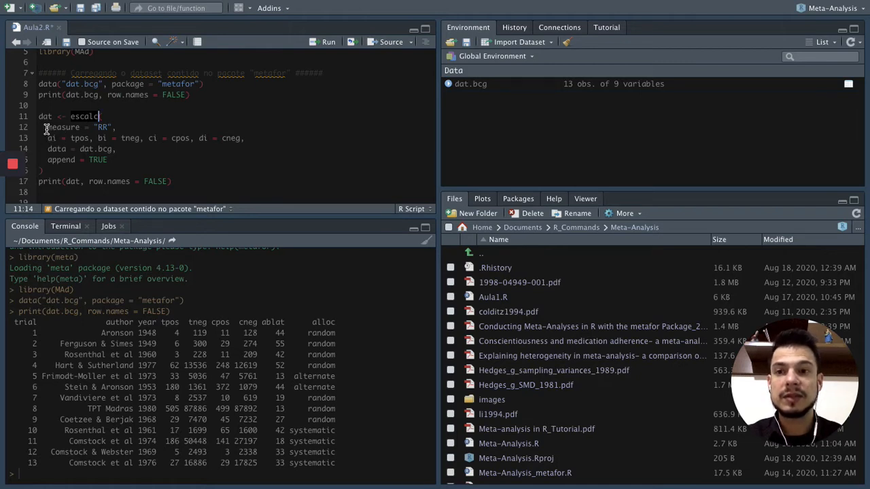
left_click_drag(47, 129, 118, 128)
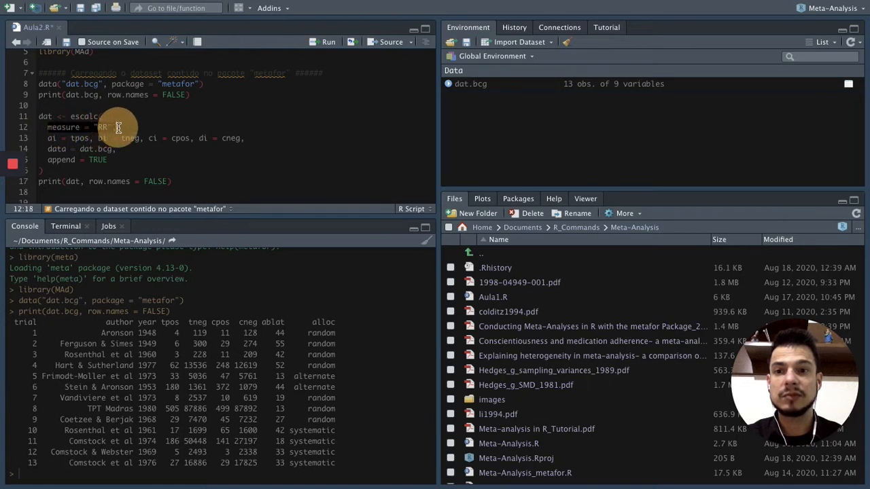
left_click(176, 133)
left_click(47, 127)
left_click_drag(64, 127, 116, 127)
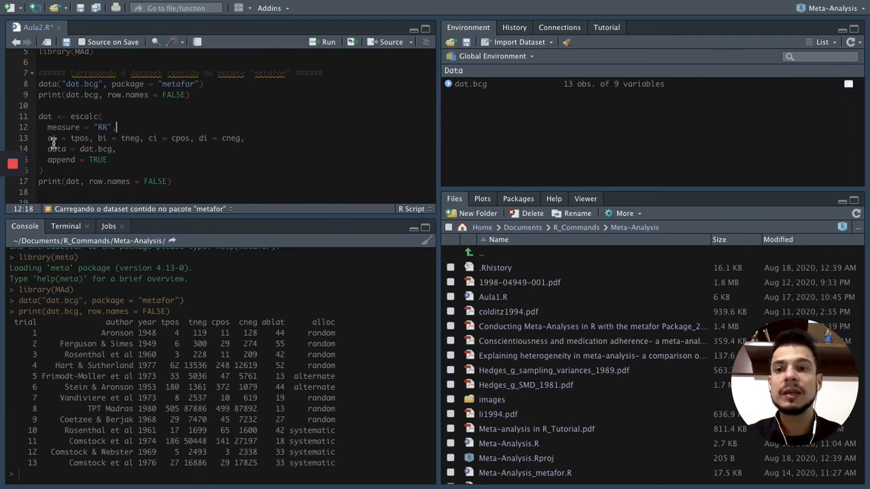
left_click_drag(47, 139, 250, 140)
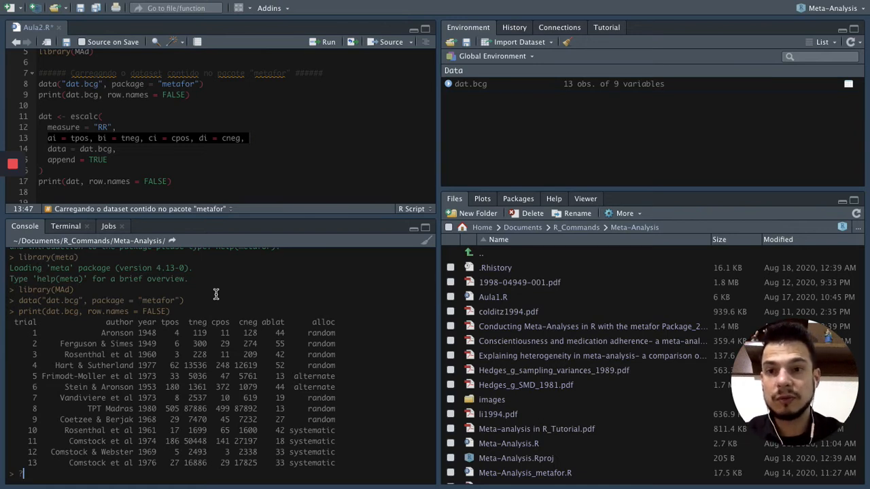
Open the help page with ?escalc in the console and examine the descriptions of the ai, bi, ci and di arguments.
type("alc")
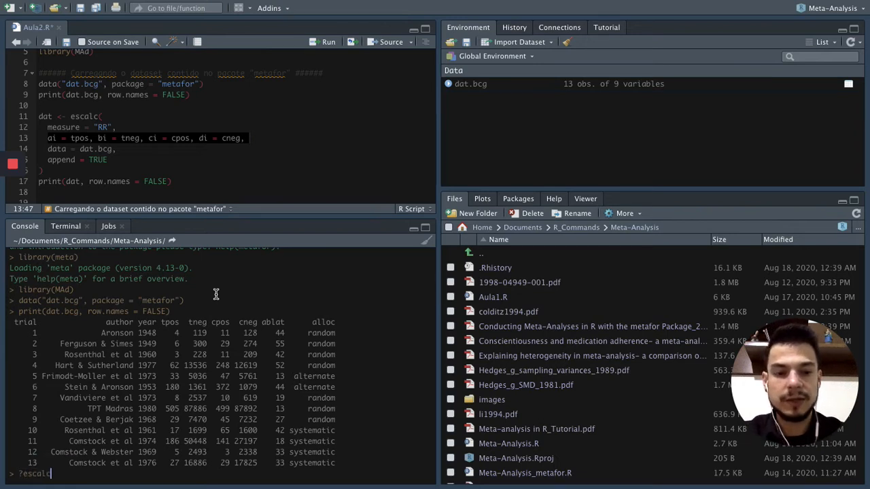
key("Return")
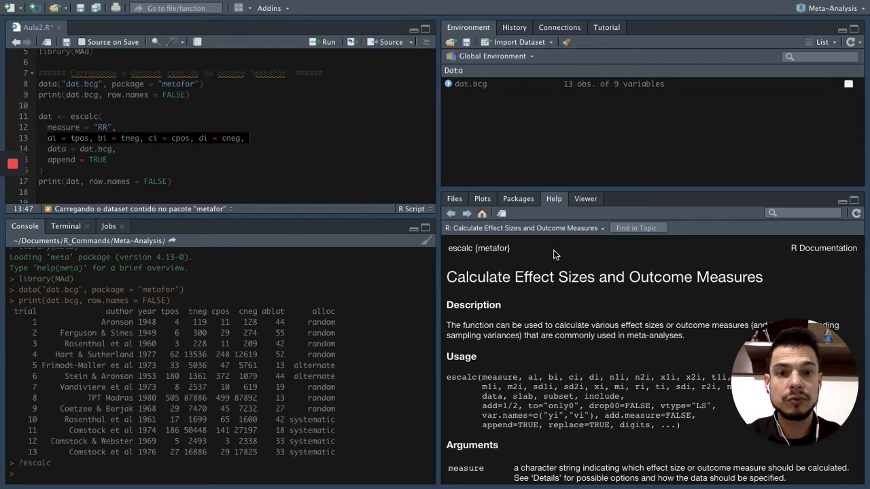
scroll(549, 294, "down", 3)
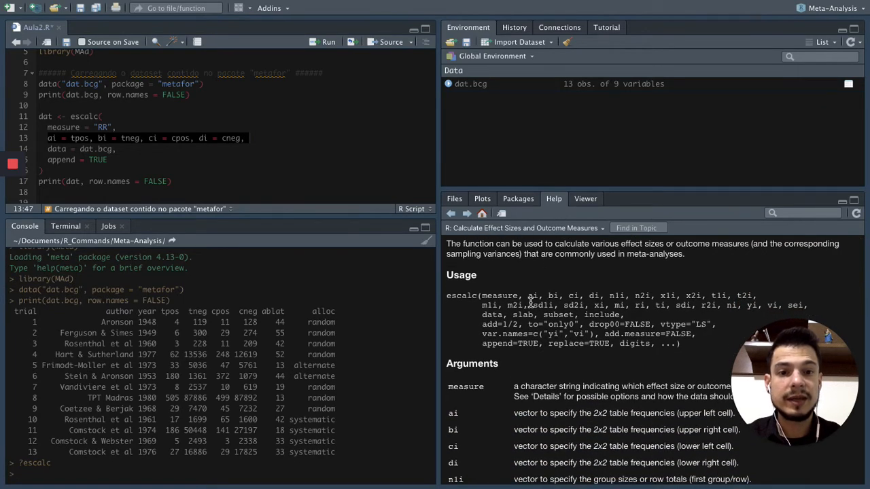
left_click_drag(528, 296, 599, 295)
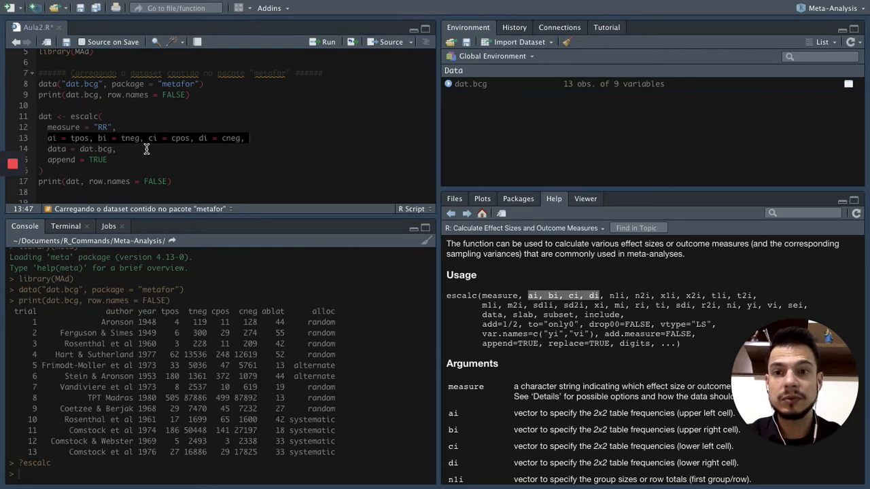
scroll(448, 345, "down", 3)
scroll(448, 340, "down", 4)
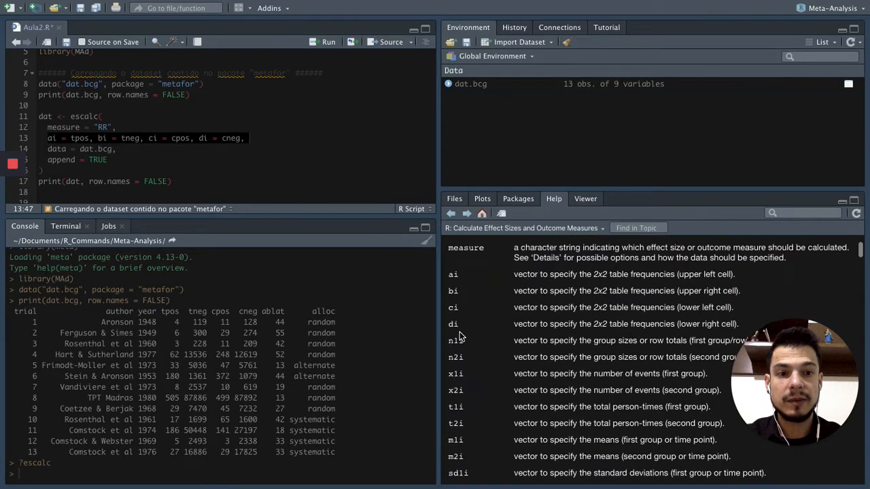
left_click_drag(449, 253, 752, 299)
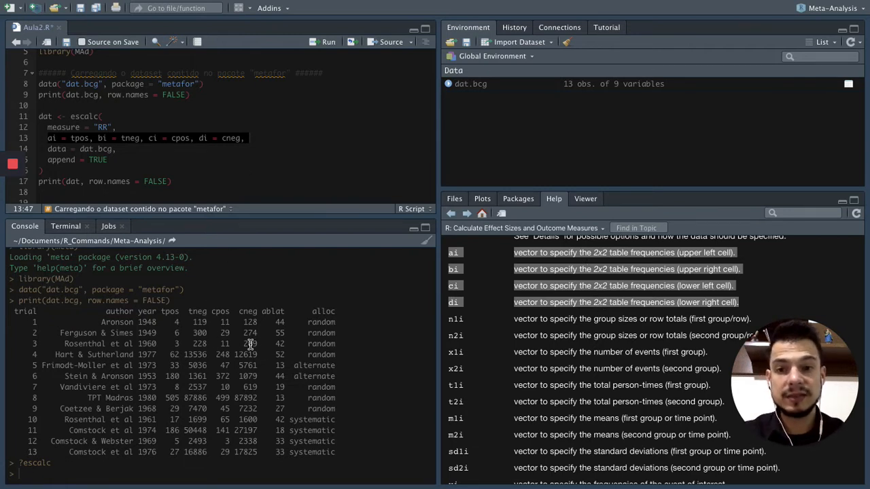
Review the 2x2 table arguments, data = dat.bcg, append = TRUE and the dat object name in the script's escalc call.
left_click(230, 155)
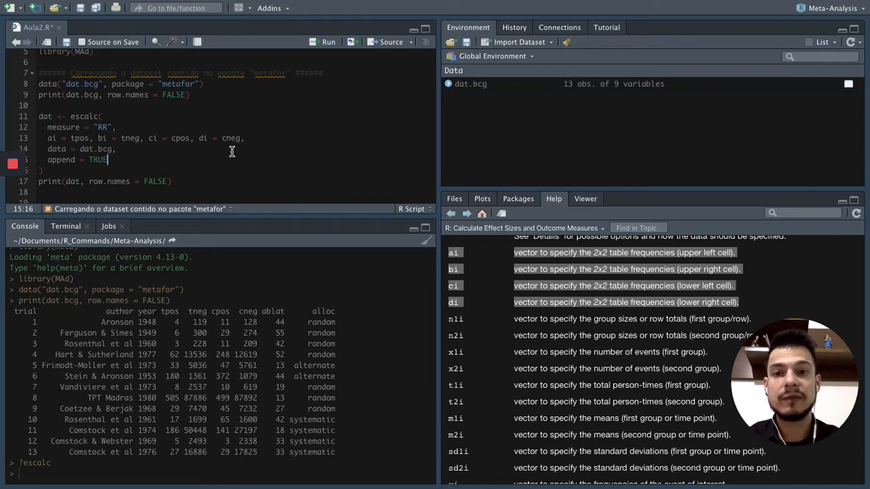
left_click(43, 138)
left_click_drag(89, 140, 251, 137)
left_click(152, 149)
left_click(51, 149)
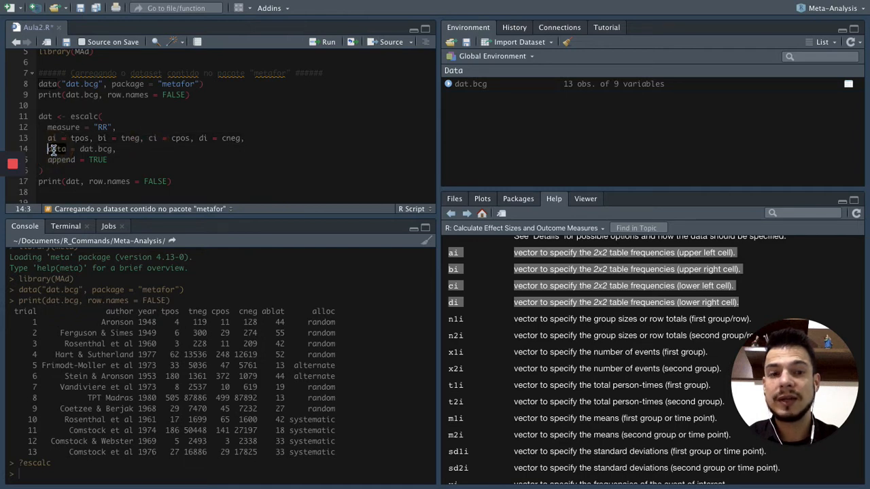
left_click_drag(79, 149, 119, 149)
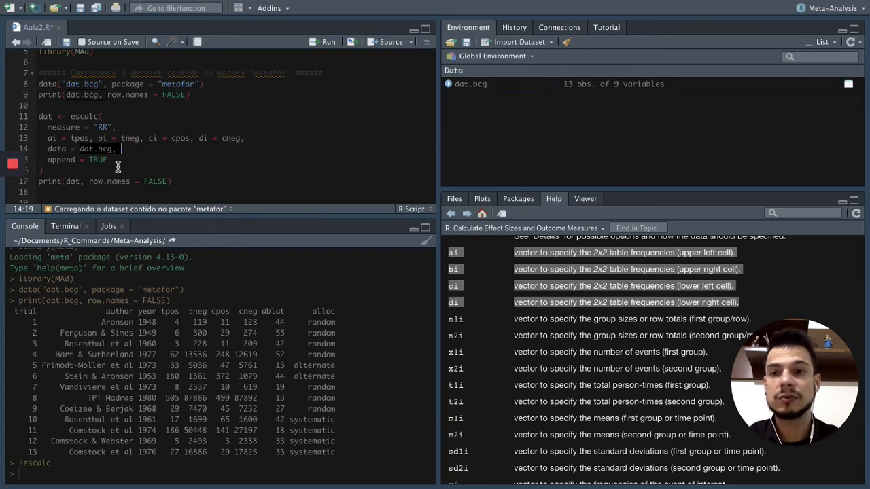
scroll(118, 166, "down", 1)
left_click_drag(49, 145, 114, 141)
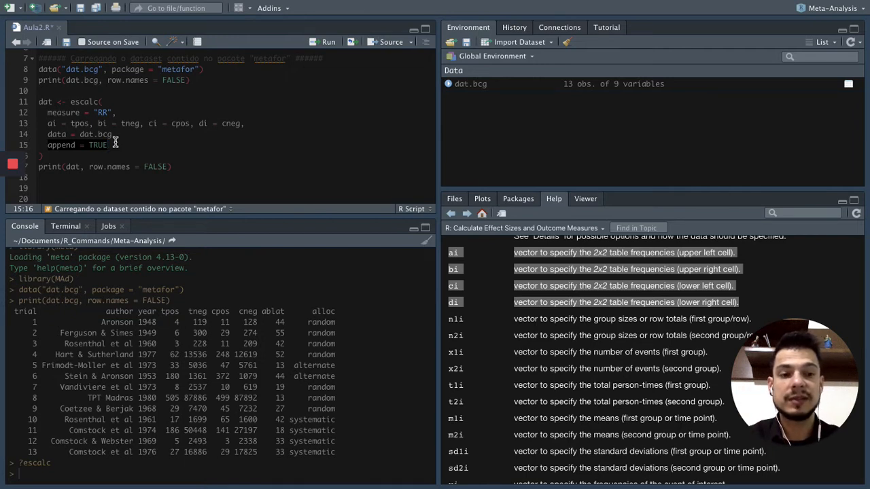
left_click(41, 101)
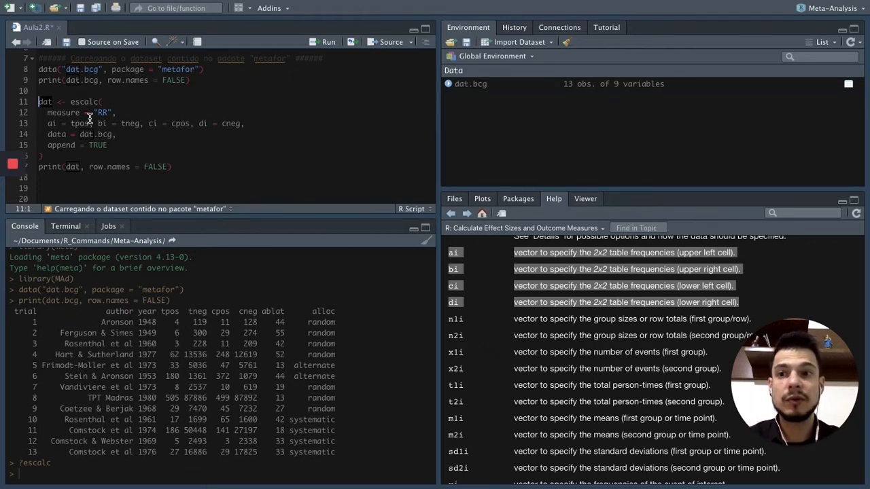
left_click(50, 102)
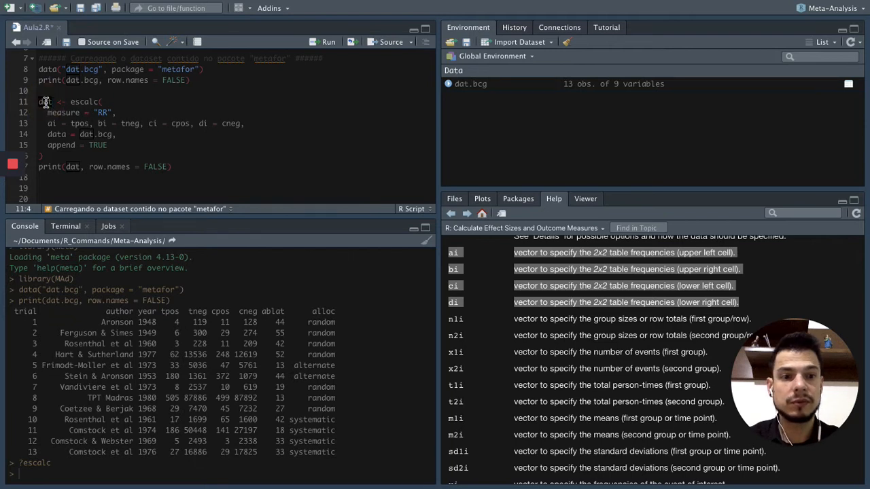
double_click(100, 135)
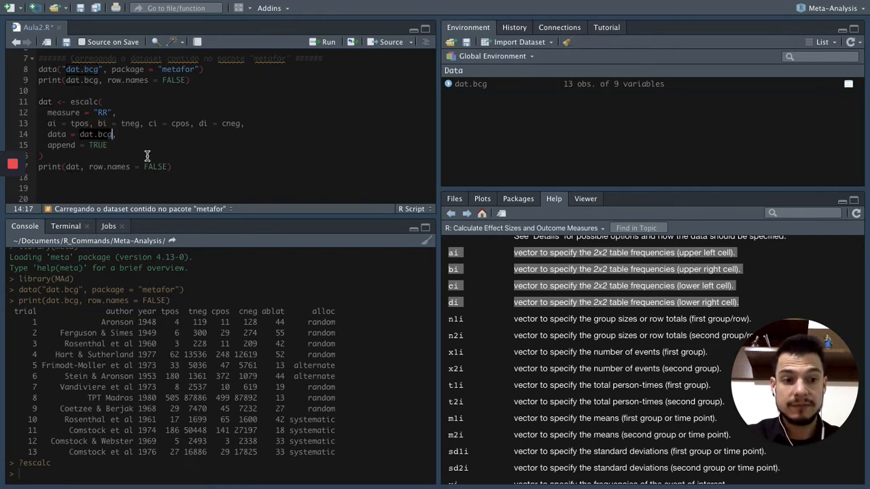
left_click(120, 141)
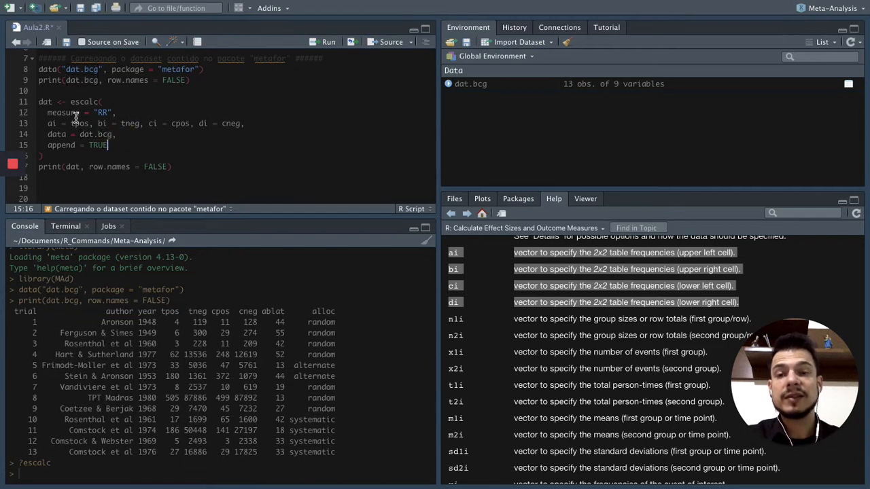
Run the complete escalc block of the script, from dat <- escalc( to its closing parenthesis, to create the dat object.
left_click(46, 101)
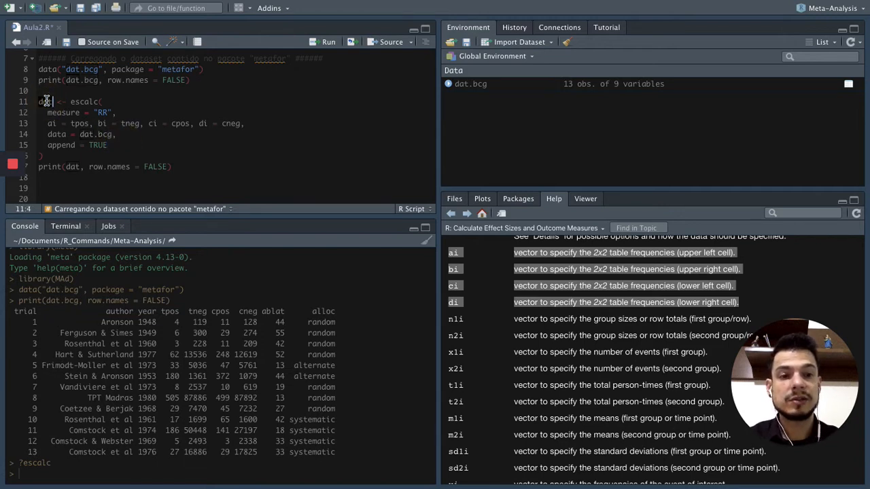
left_click(69, 146)
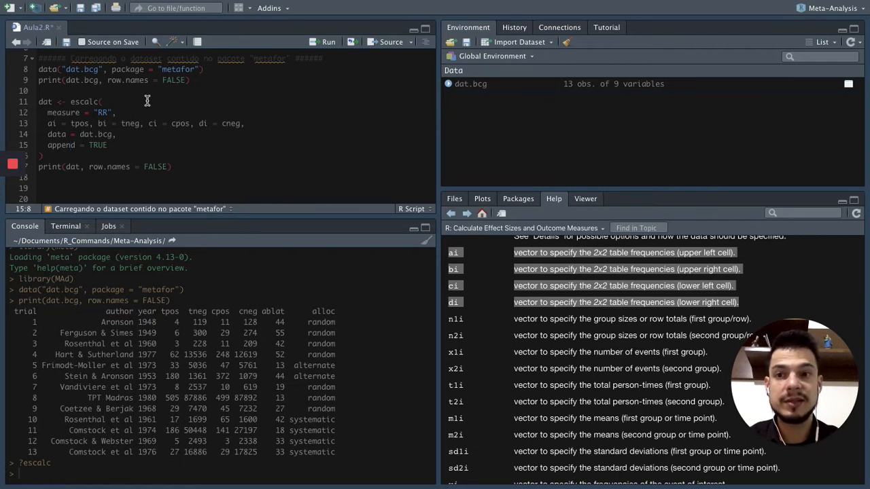
left_click(49, 101)
left_click(45, 97)
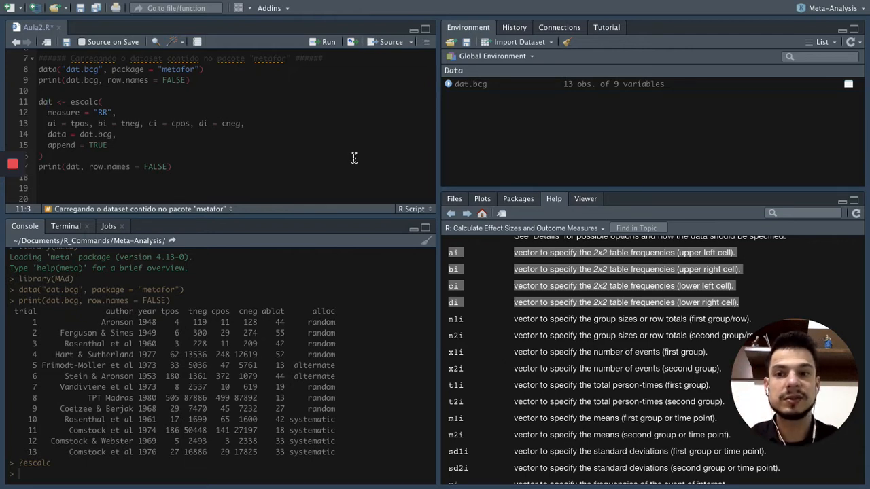
left_click_drag(39, 102, 57, 156)
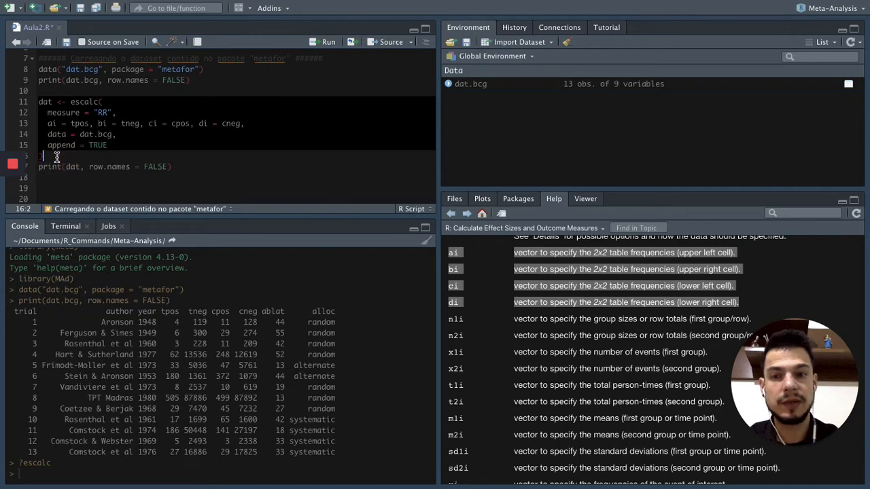
key("ctrl+Return")
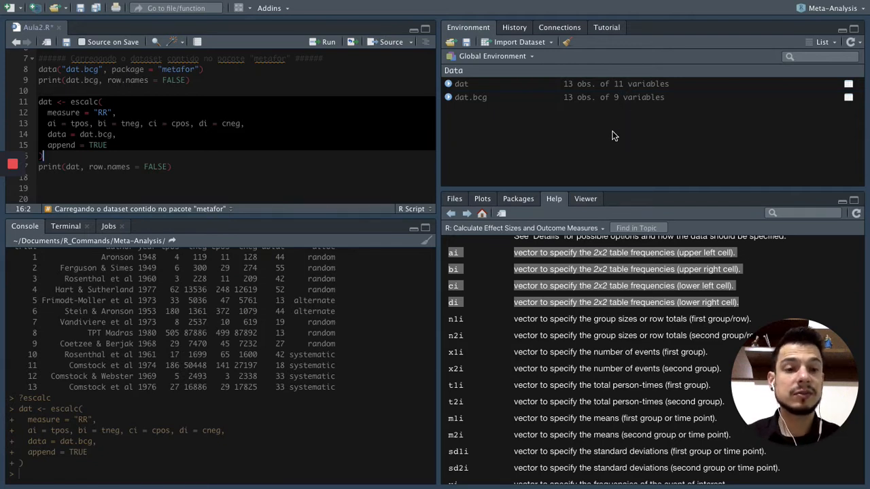
Run the print(dat, row.names = FALSE) line below the escalc block to list the dataset with its effect sizes.
left_click(182, 180)
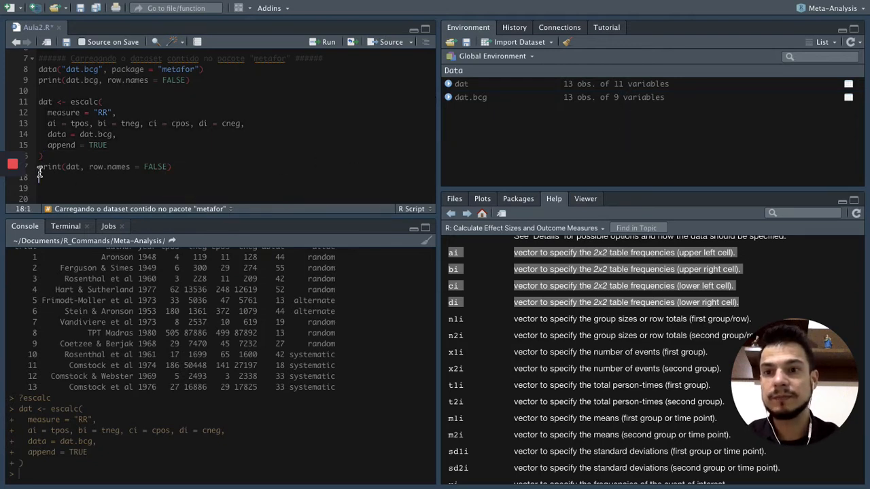
left_click(66, 167)
left_click_drag(119, 165, 184, 166)
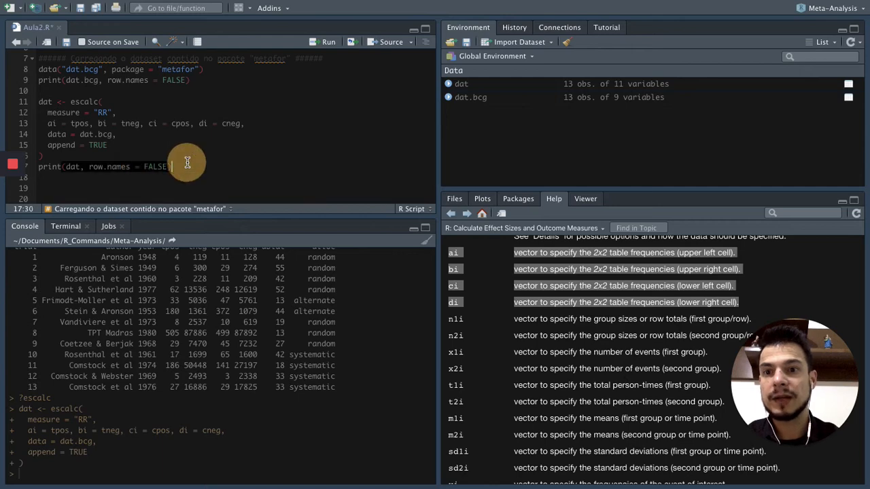
left_click_drag(38, 168, 179, 166)
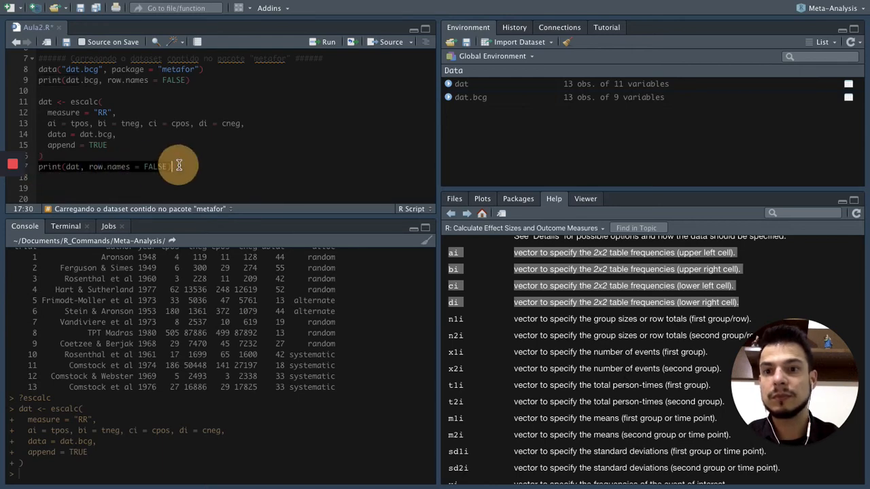
key("ctrl+Return")
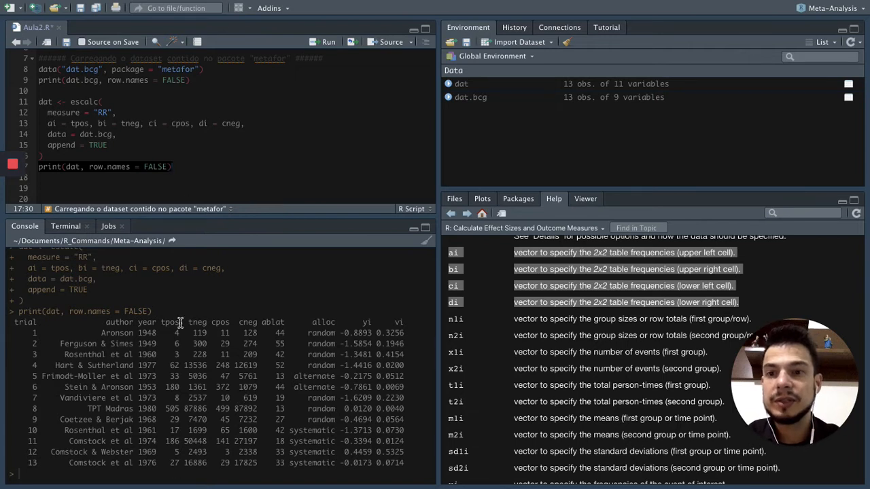
Review the row.names = FALSE argument in the print(dat) line against the table printed in the console.
left_click(123, 165)
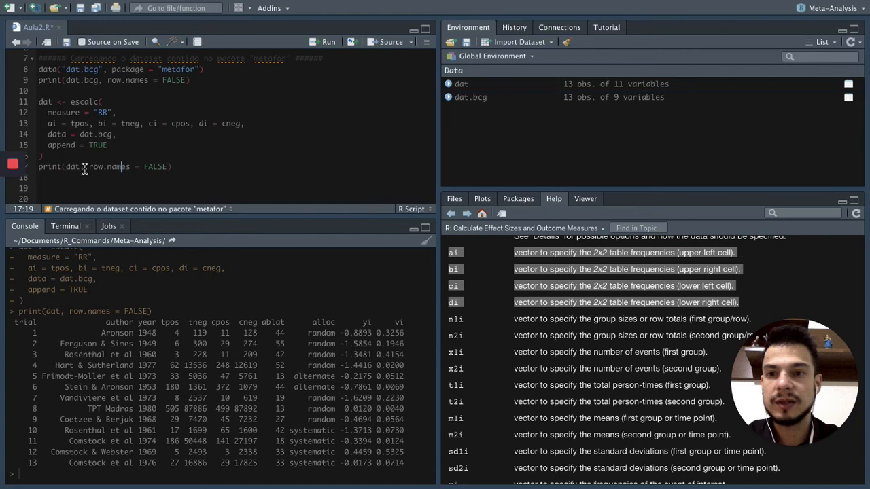
left_click_drag(88, 166, 168, 166)
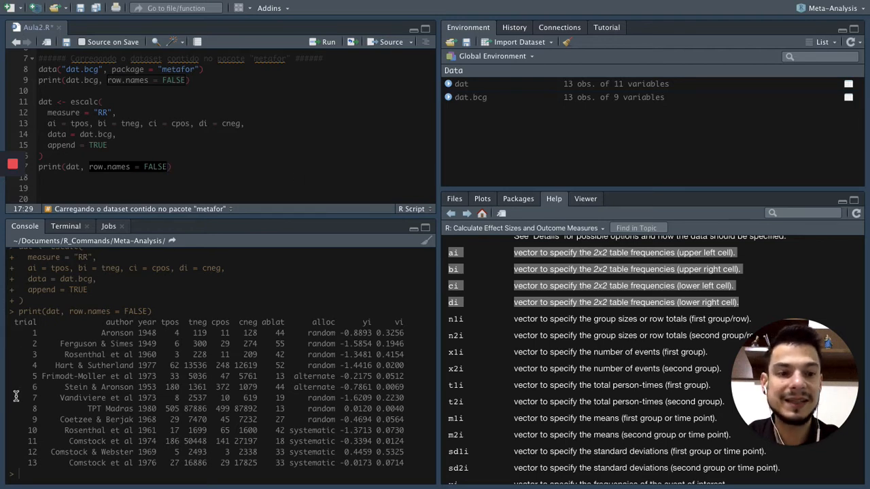
left_click(204, 167)
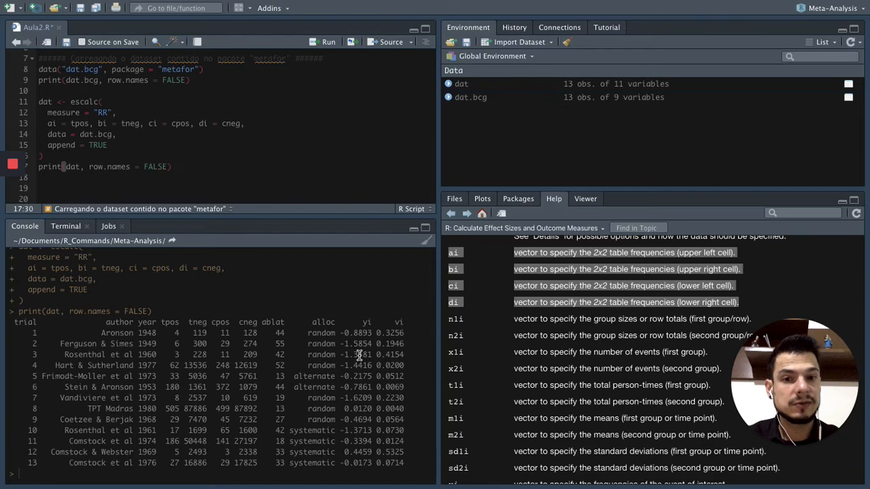
Switch from RStudio to the desktop and open the Meta-analysis slide document in Preview.
key("ctrl+Left")
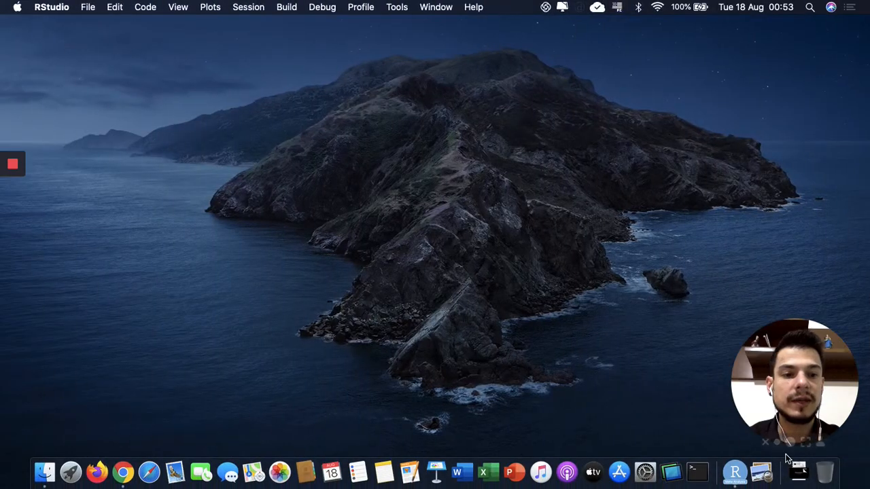
left_click(798, 472)
left_click(803, 423)
left_click_drag(806, 418, 806, 251)
left_click(800, 470)
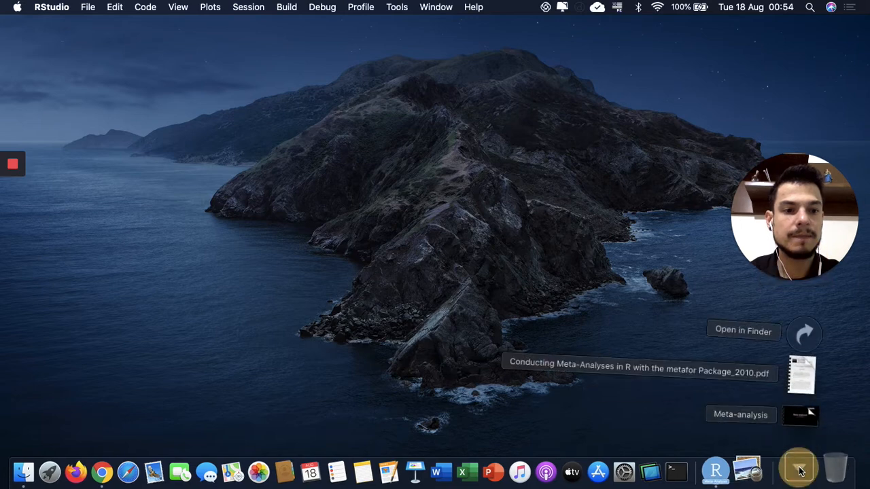
left_click(800, 412)
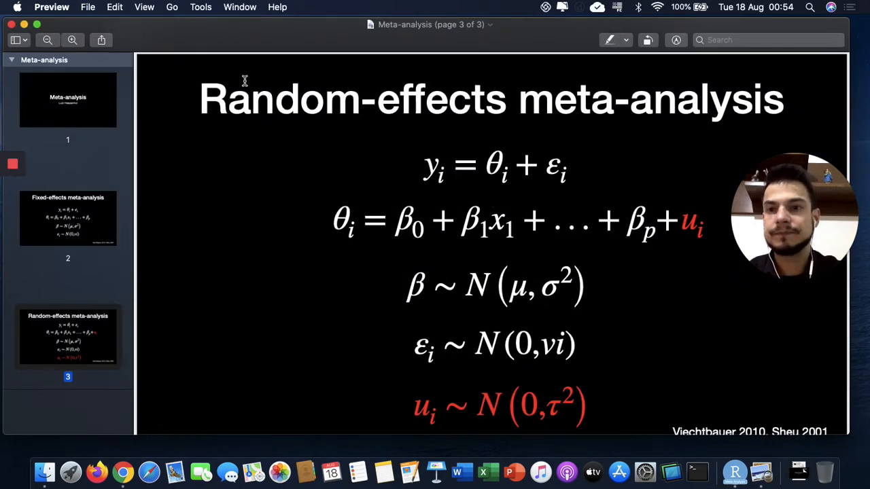
Show the Meta-analysis slides full screen from the title page and advance to the "Random-effects meta-analysis" page.
left_click(85, 102)
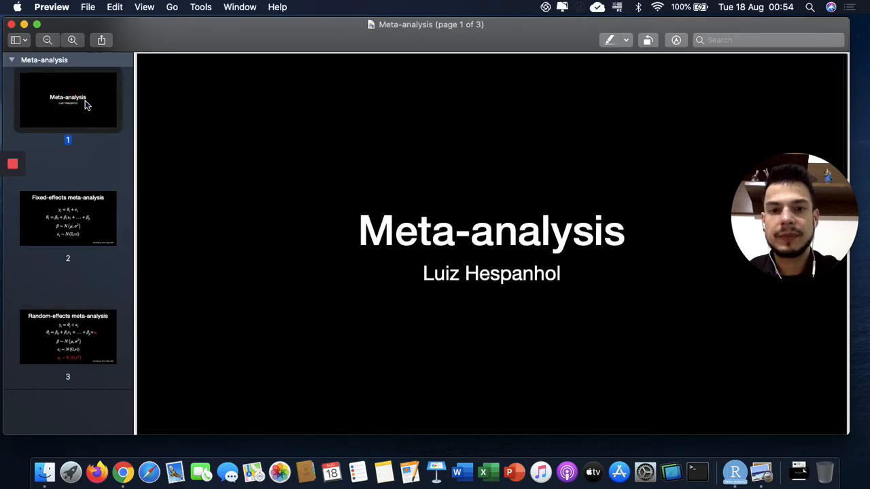
key("super+shift+f")
key("Right")
key("Right")
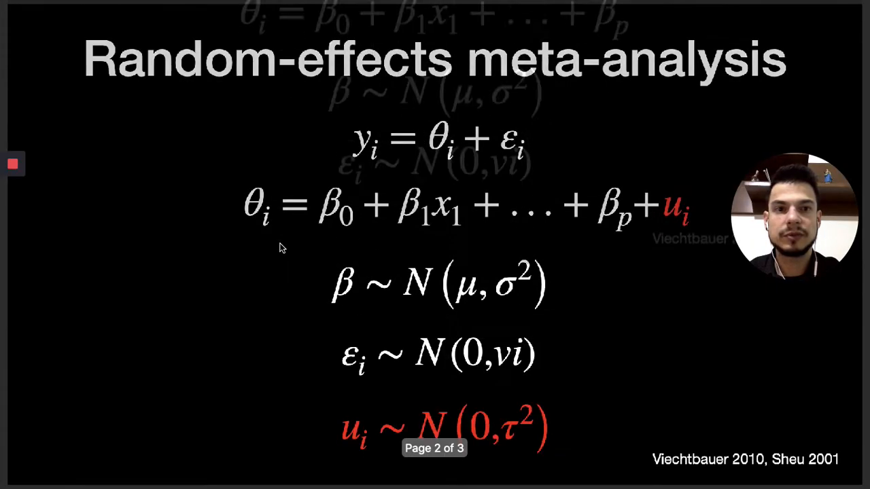
left_click_drag(787, 268, 787, 325)
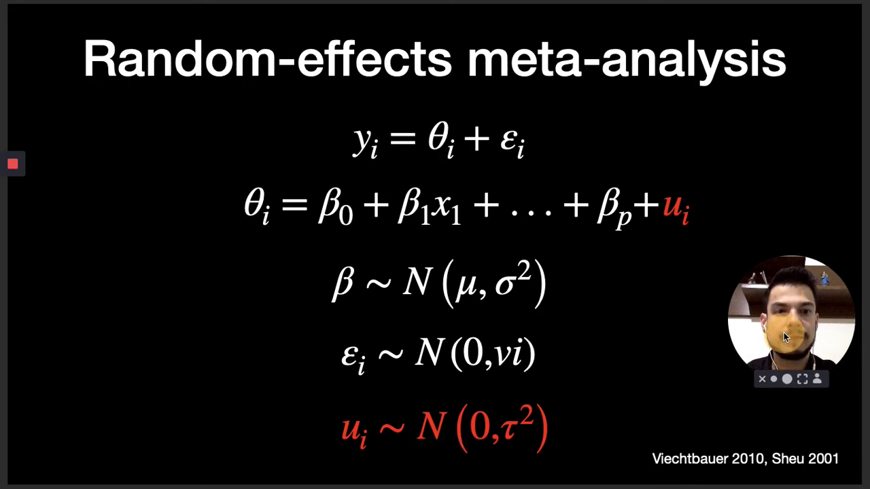
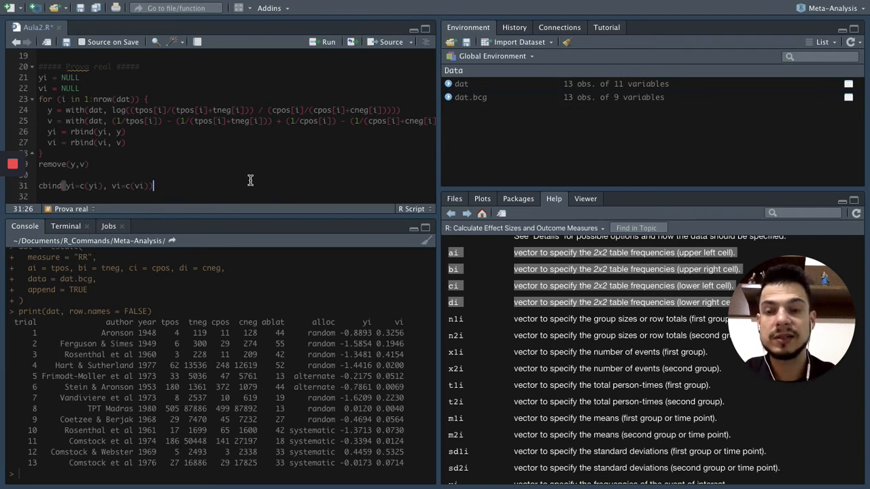
Begin a with(dat, ) call on line 33, below the cbind line of the Prova real section.
left_click_drag(109, 110, 394, 111)
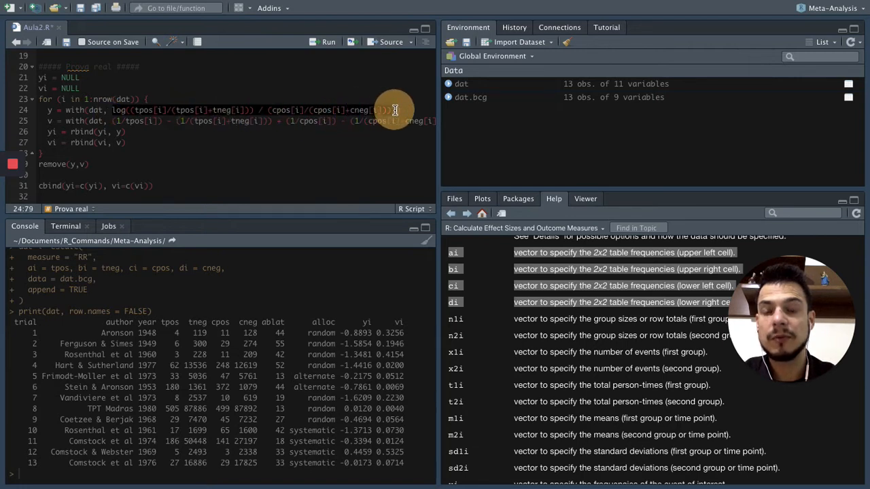
left_click(264, 140)
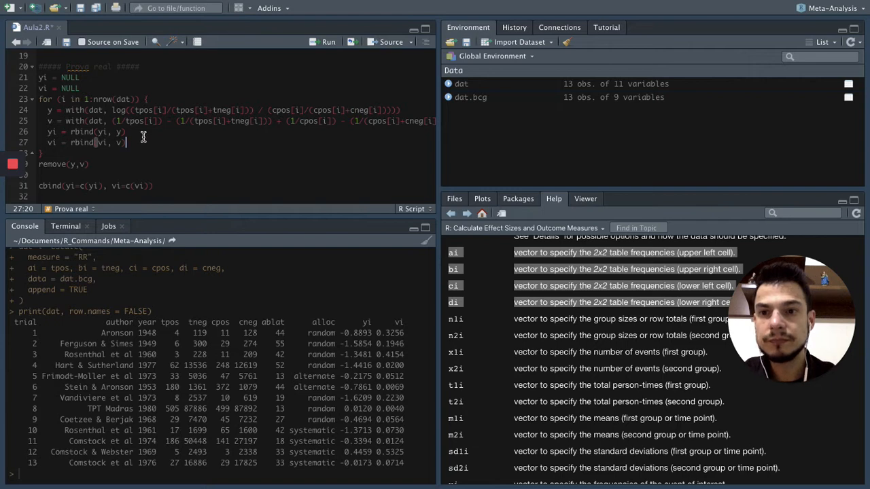
scroll(144, 138, "down", 1)
left_click(151, 190)
type("with")
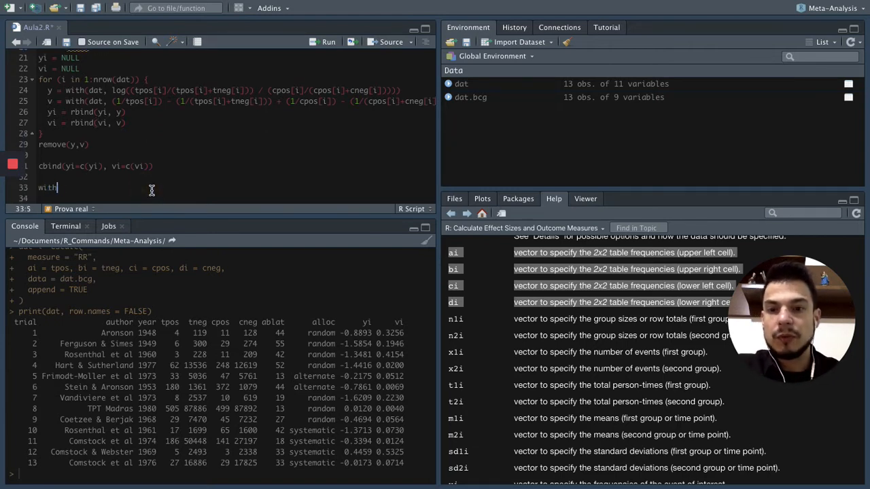
type("(dat,")
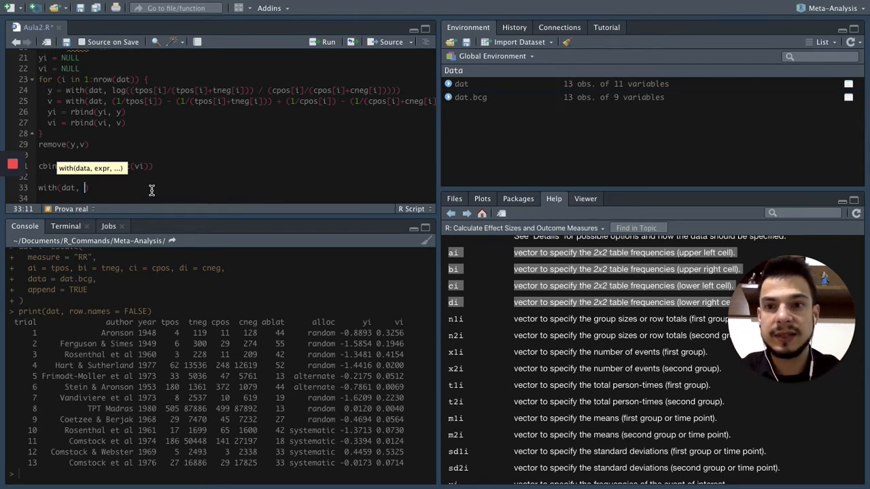
Copy the term (tpos[i]/(tpos[i]+tneg[i])) from the loop's y formula into the with(dat, ) call on line 33.
left_click(132, 90)
type("(")
left_click(249, 90)
type(")")
key("super+c")
left_click(84, 189)
key("super+v")
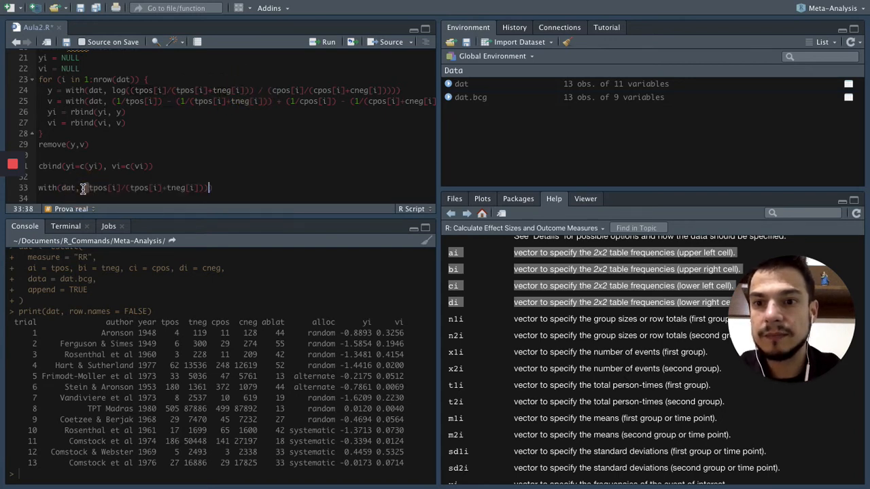
key("Right")
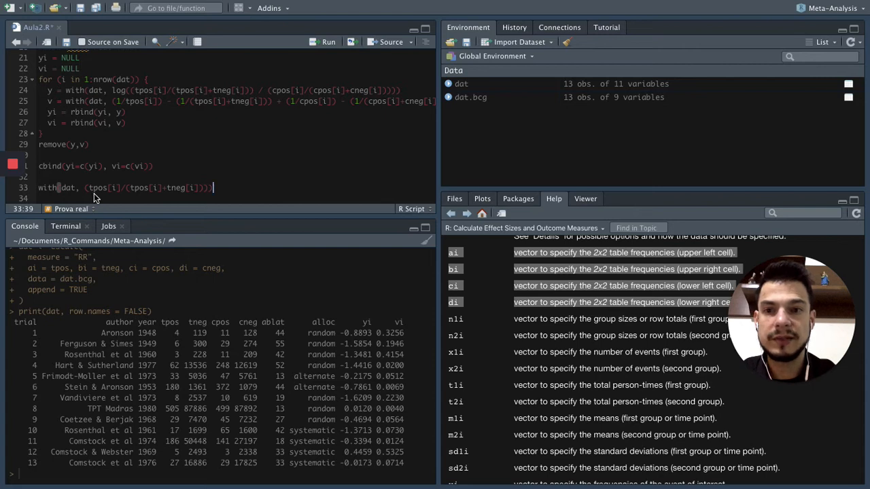
Remove every [i] index from line 33 so it reads with(dat, (tpos/(tpos+tneg))), and run it.
left_click(125, 188)
key("BackSpace")
key("BackSpace")
key("BackSpace")
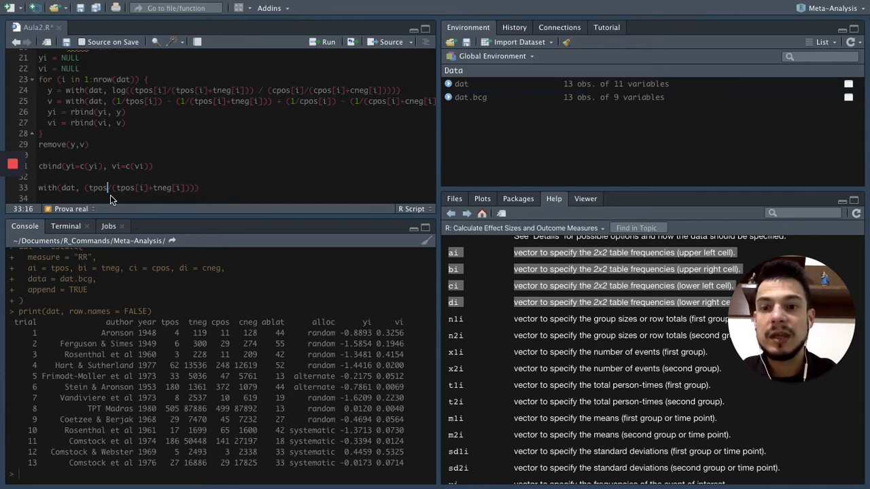
type("/")
left_click(148, 188)
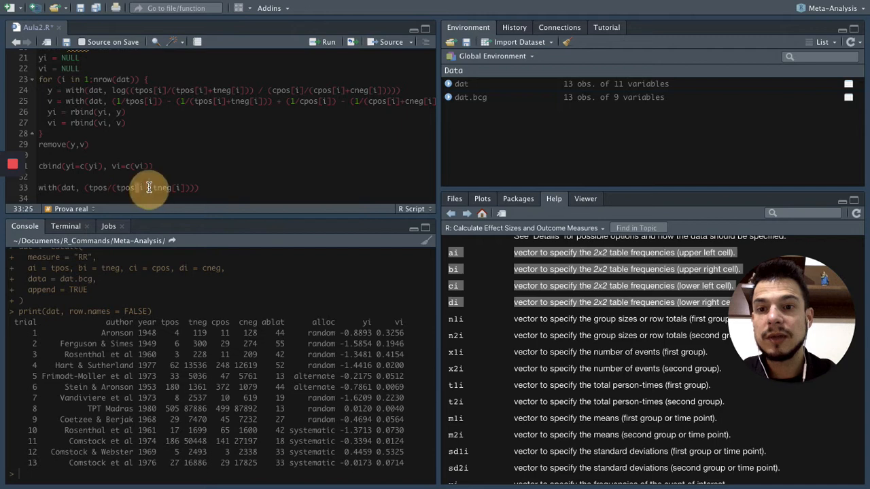
key("BackSpace")
key("BackSpace")
key("BackSpace")
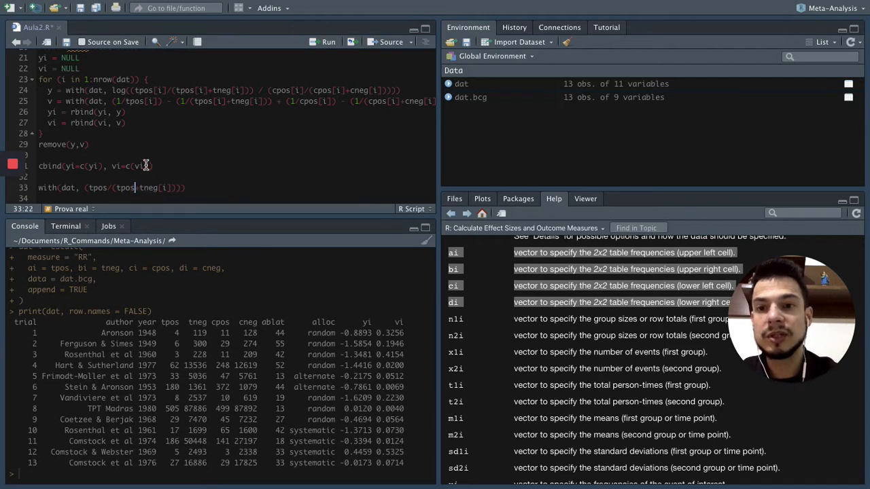
type("+")
left_click(171, 187)
key("BackSpace")
key("BackSpace")
key("BackSpace")
left_click(194, 188)
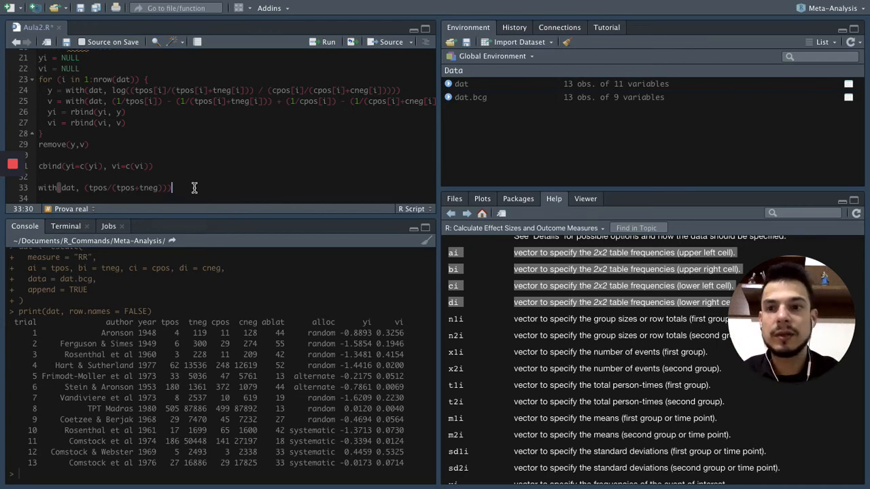
key("ctrl+Return")
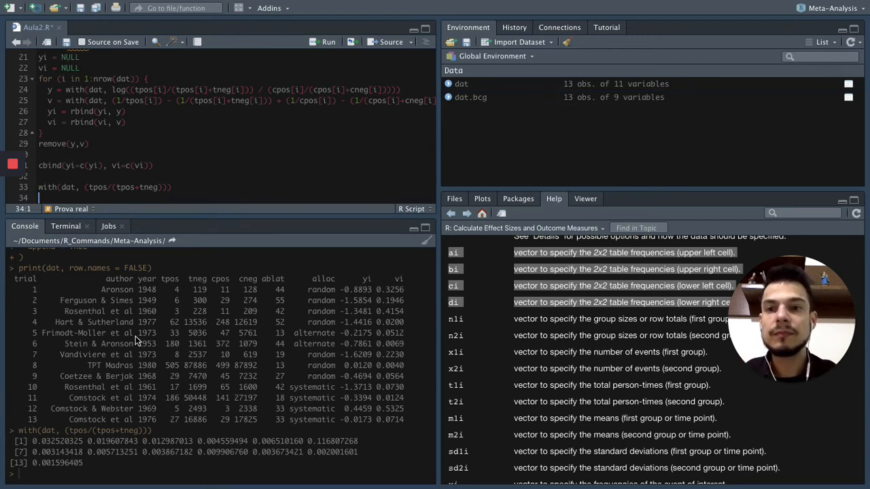
Duplicate the with(dat, (tpos/(tpos+tneg))) line directly below itself on line 34.
left_click_drag(39, 188, 177, 187)
left_click(178, 187)
key("Return")
key("super+v")
scroll(232, 159, "down", 1)
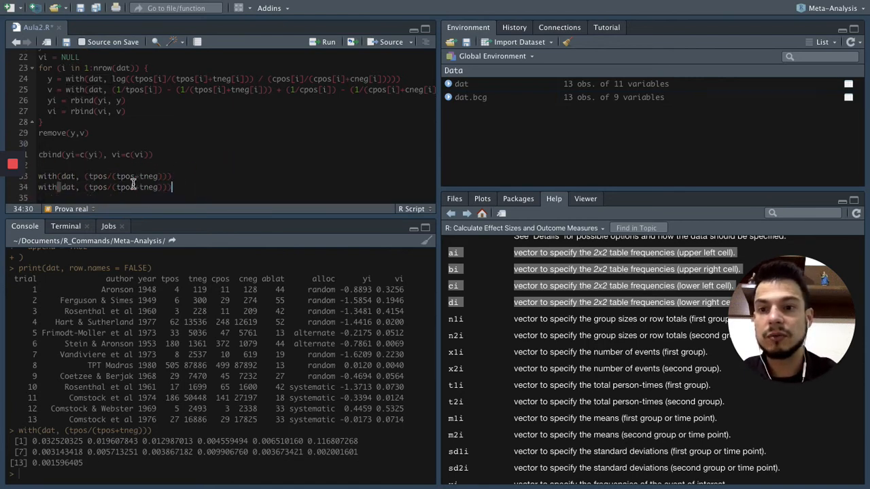
Change line 34 to with(dat, (cpos/(cpos+cneg))) for the control group and run it.
left_click(95, 188)
key("BackSpace")
type("c")
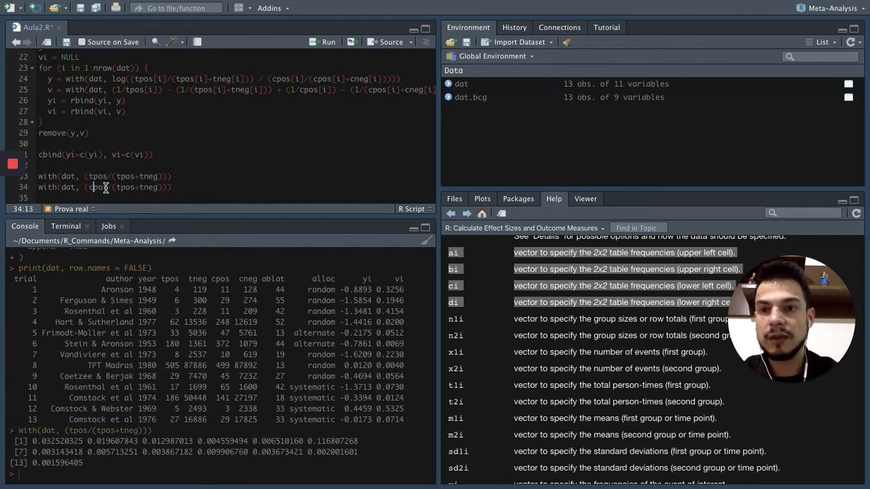
left_click(120, 187)
key("BackSpace")
type("c")
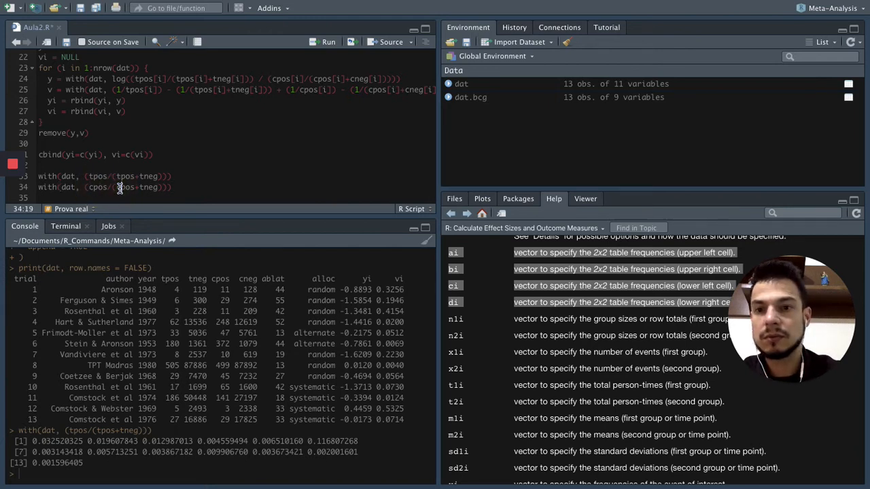
left_click(143, 188)
key("BackSpace")
type("c")
left_click(38, 188)
left_click_drag(97, 188, 174, 188)
key("ctrl+Return")
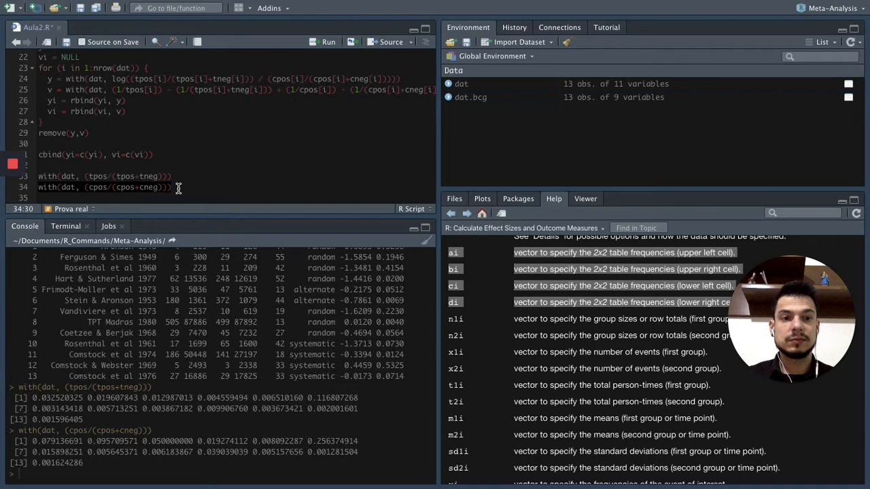
Copy the with(dat, (tpos/(tpos+tneg))) line to line 36, leaving a blank line after the control-group line.
scroll(237, 162, "up", 1)
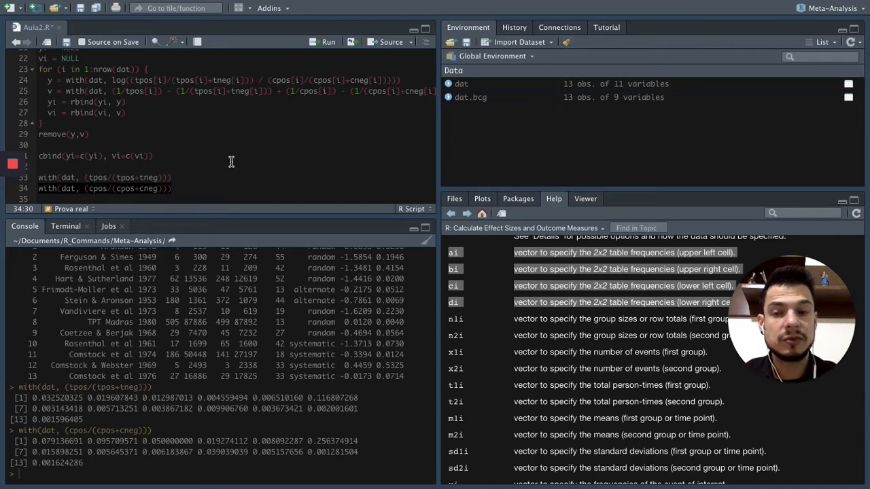
left_click_drag(39, 178, 185, 176)
left_click(190, 186)
key("Return")
key("Return")
key("ctrl+v")
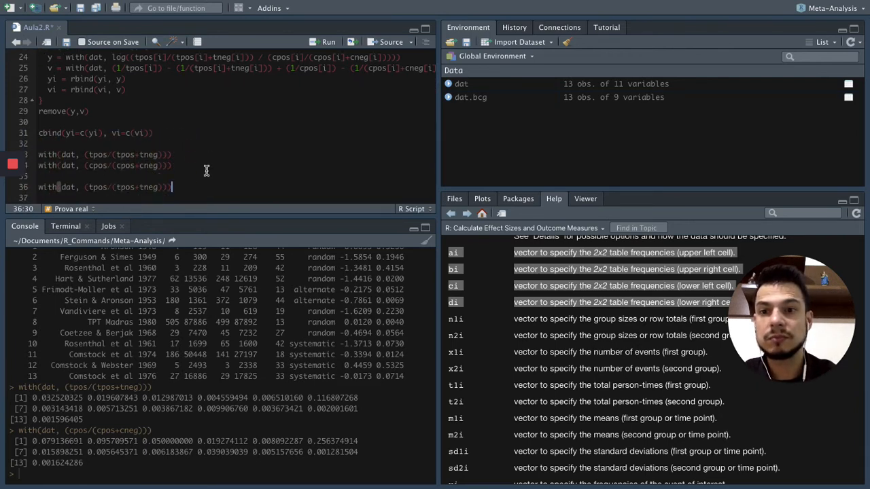
Divide the line 36 expression by (cpos/(cpos+cneg)), copied from the control-group line, and run the risk ratio.
key("BackSpace")
type("/")
left_click_drag(85, 166, 168, 163)
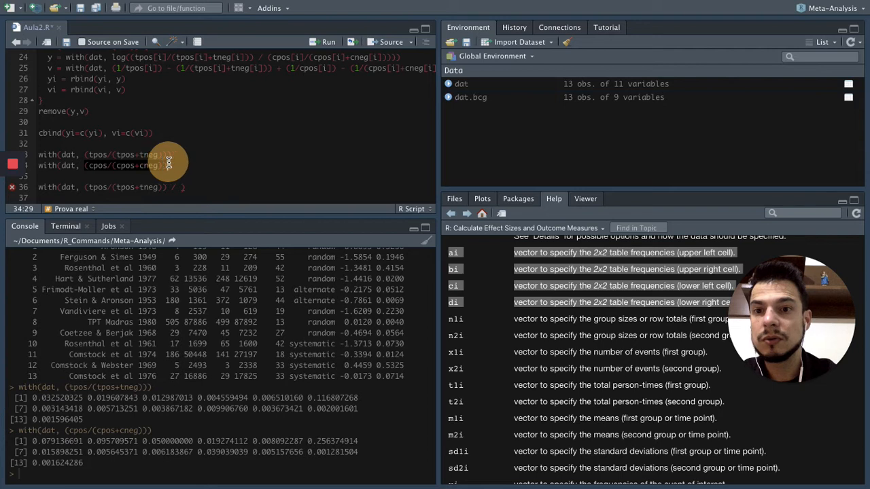
key("ctrl+c")
left_click(181, 187)
key("ctrl+v")
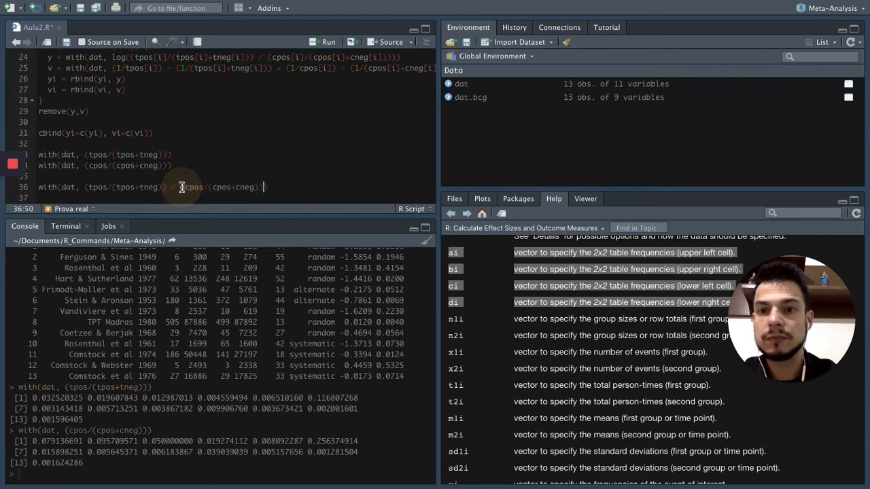
type(")")
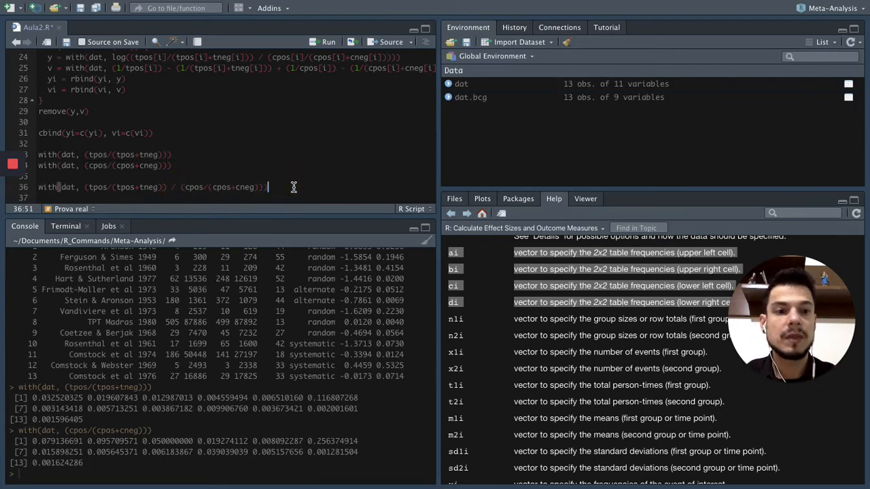
key("ctrl+Return")
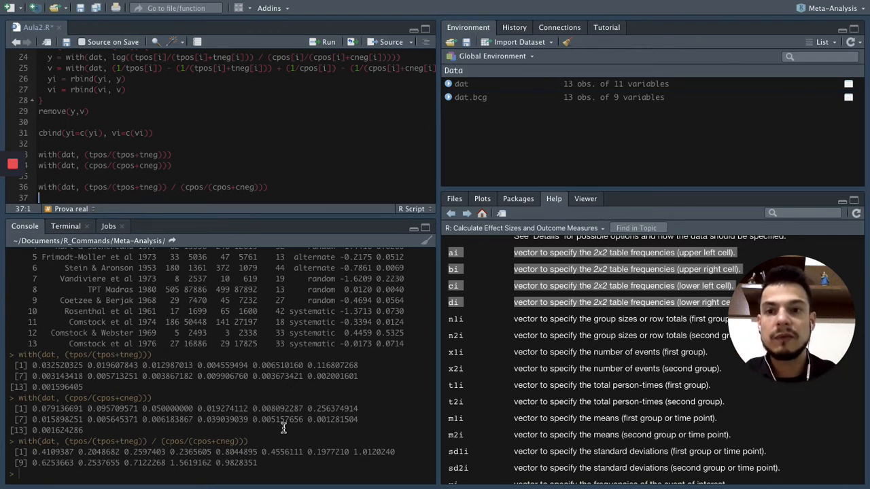
Duplicate the risk-ratio line with(dat, (tpos/(tpos+tneg)) / (cpos/(cpos+cneg))) onto line 37.
left_click(282, 189)
left_click_drag(41, 187, 275, 188)
key("ctrl+c")
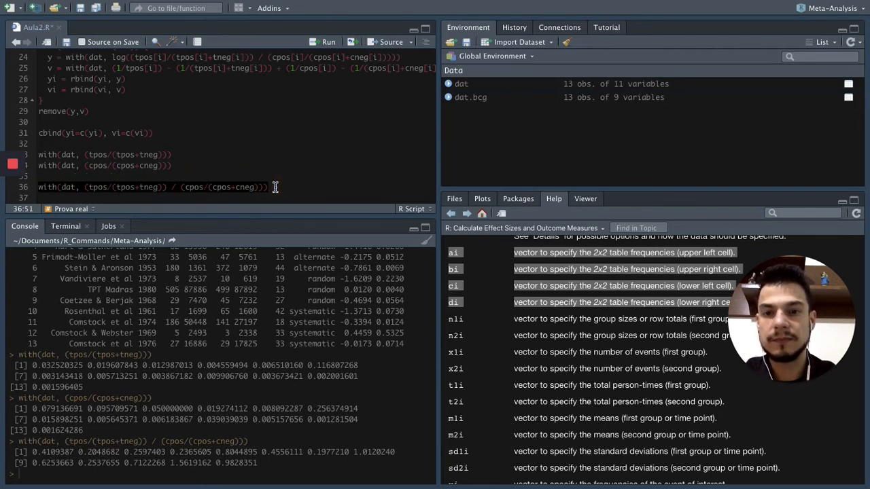
left_click(275, 187)
key("Return")
key("ctrl+v")
scroll(248, 165, "down", 1)
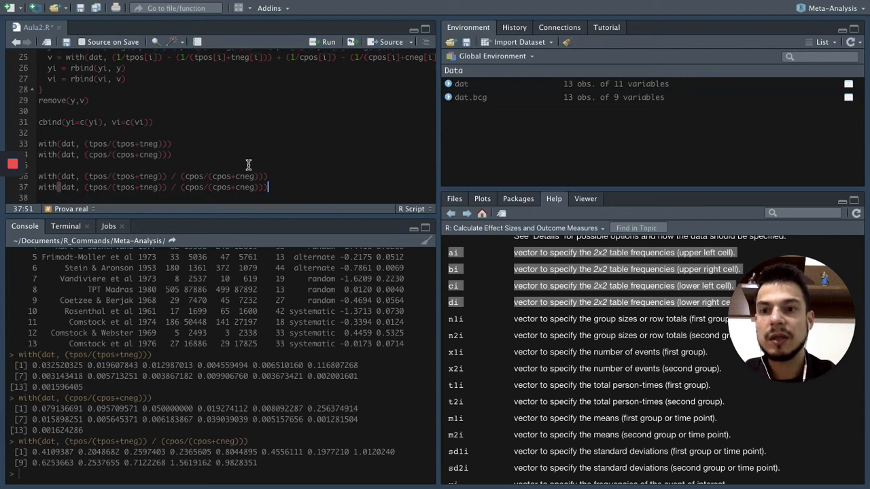
Wrap the ratio on line 37 in log( ) and run the line to compute the log risk ratios.
left_click(86, 187)
type("log(")
left_click(291, 187)
type(")")
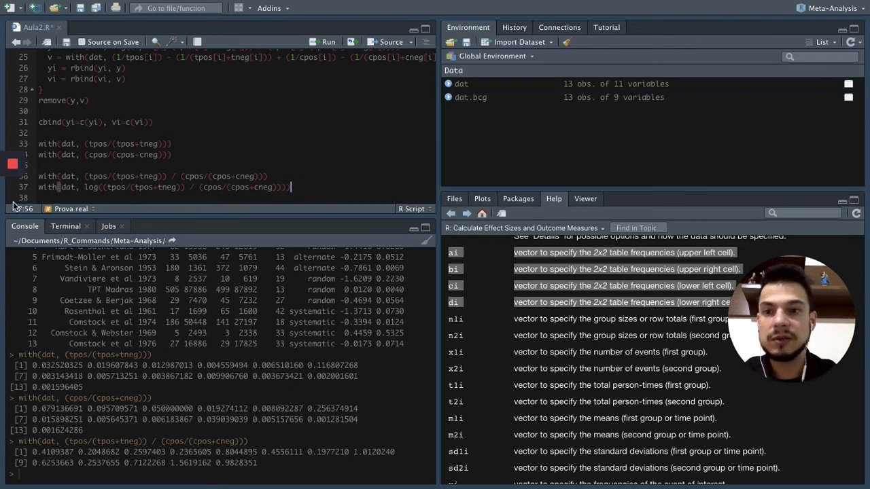
left_click(121, 187)
left_click(291, 187)
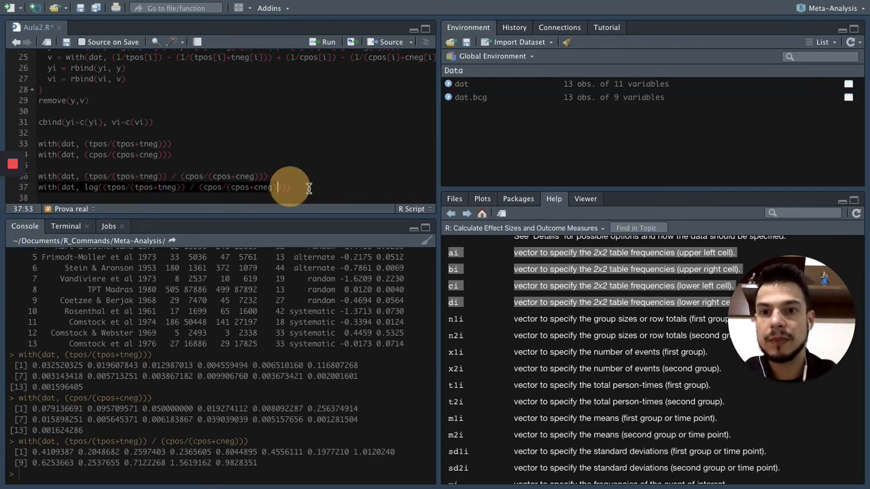
key("ctrl+Return")
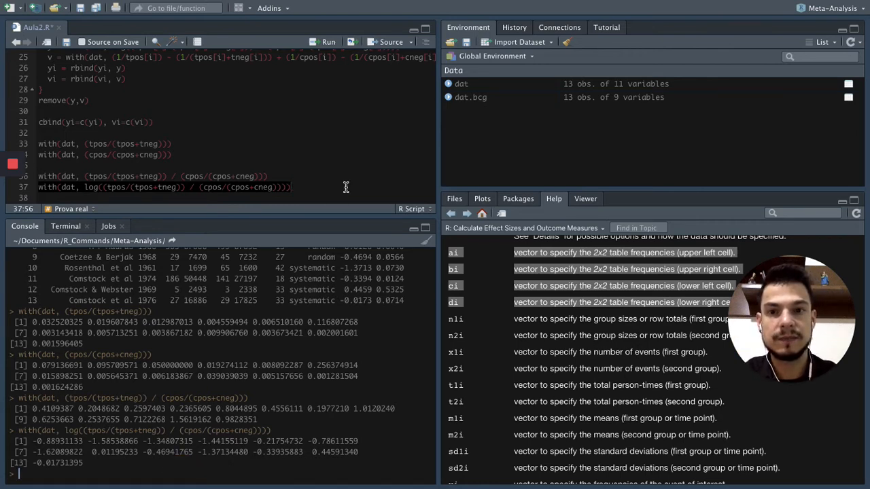
Review the y and v formulas in the Prova real loop alongside the escalc call above it.
scroll(311, 132, "up", 1)
left_click_drag(47, 81, 316, 65)
left_click_drag(395, 80, 405, 80)
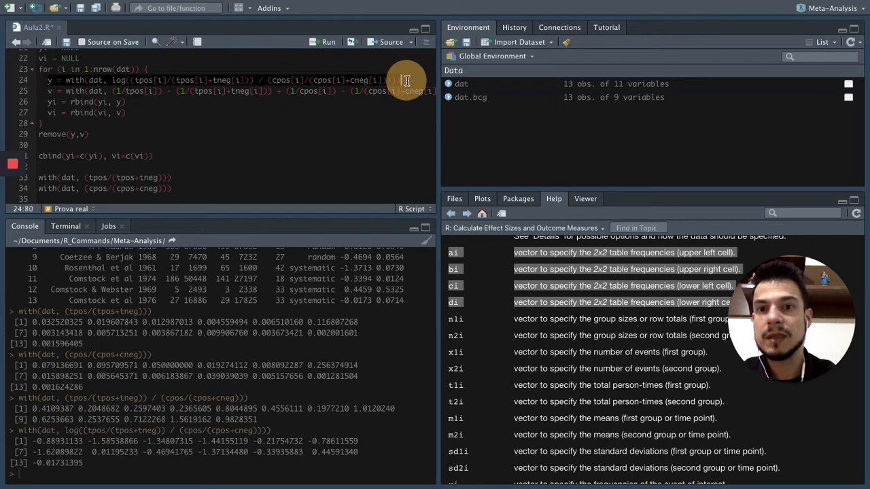
left_click_drag(49, 90, 469, 96)
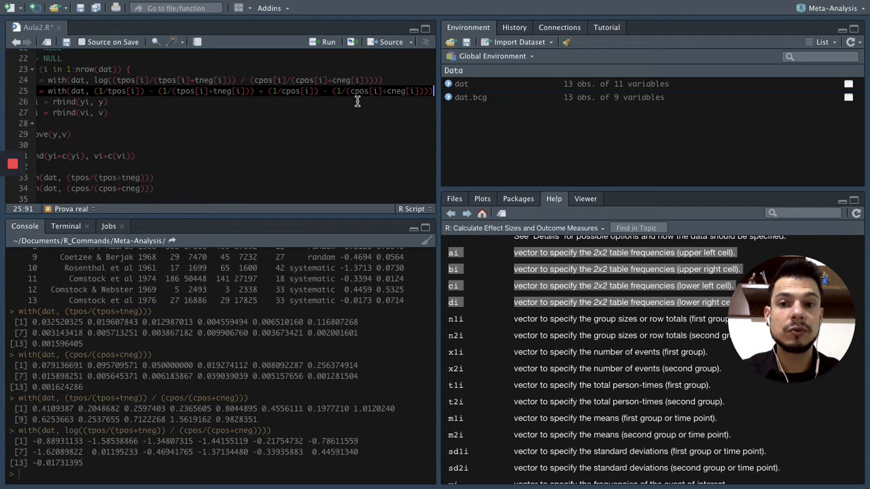
left_click(357, 101)
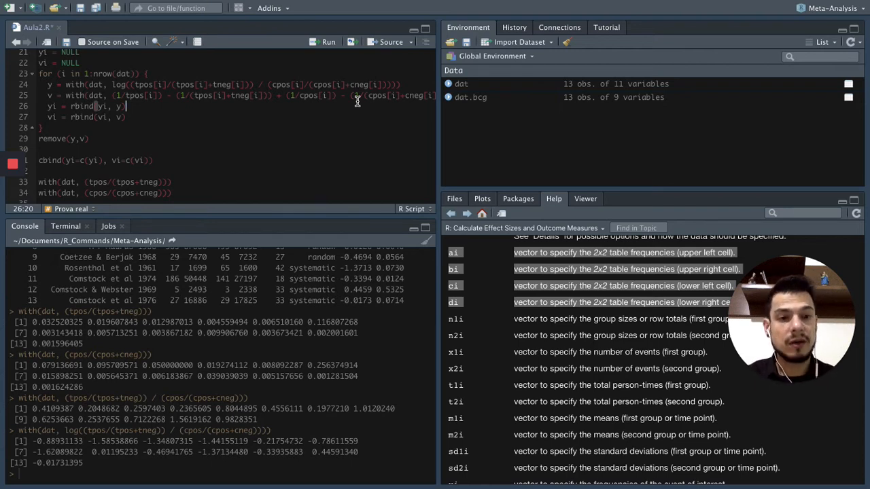
scroll(357, 101, "up", 4)
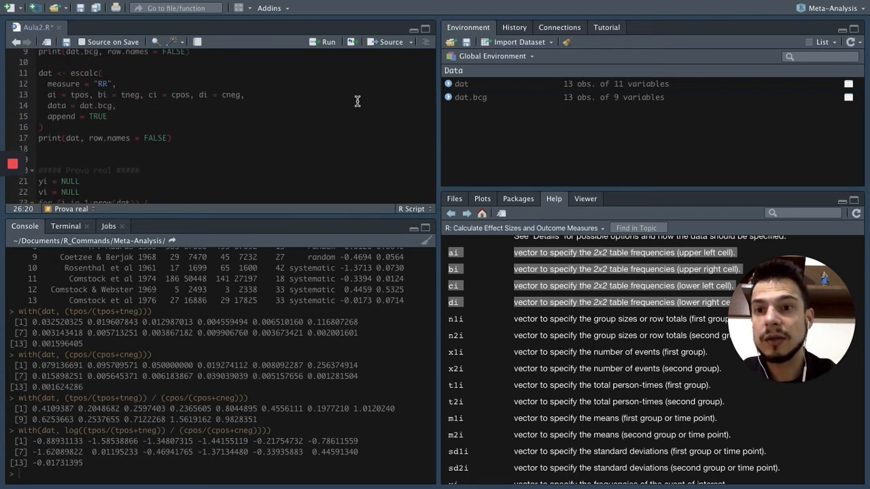
double_click(85, 74)
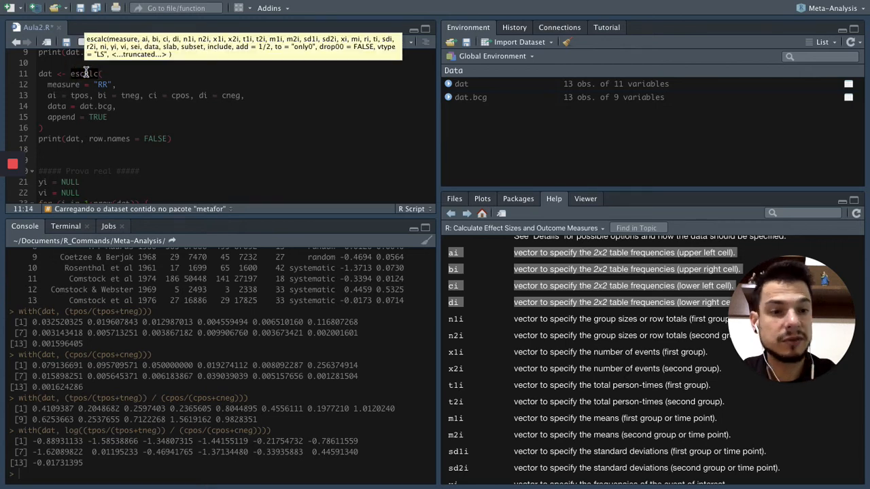
scroll(132, 90, "down", 3)
left_click(177, 161)
scroll(177, 161, "down", 1)
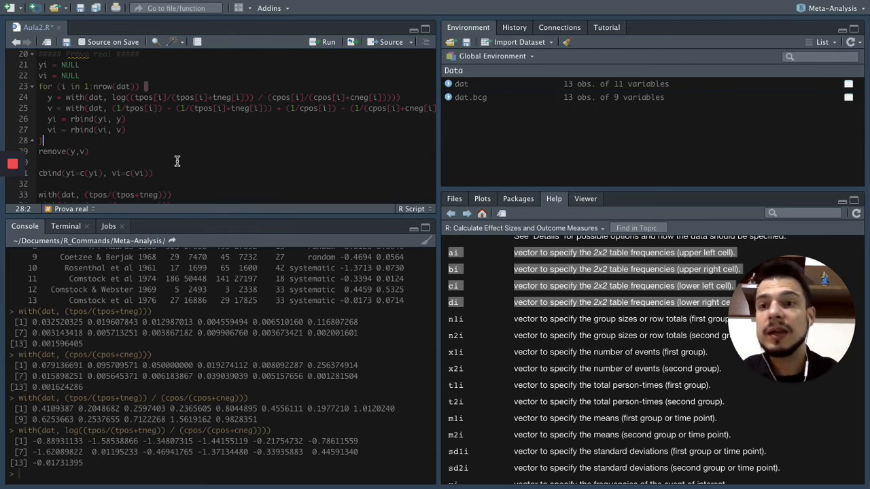
Run the Prova real block from yi = NULL through remove(y,v), plus the cbind(yi=c(yi), vi=c(vi)) line.
left_click(46, 64)
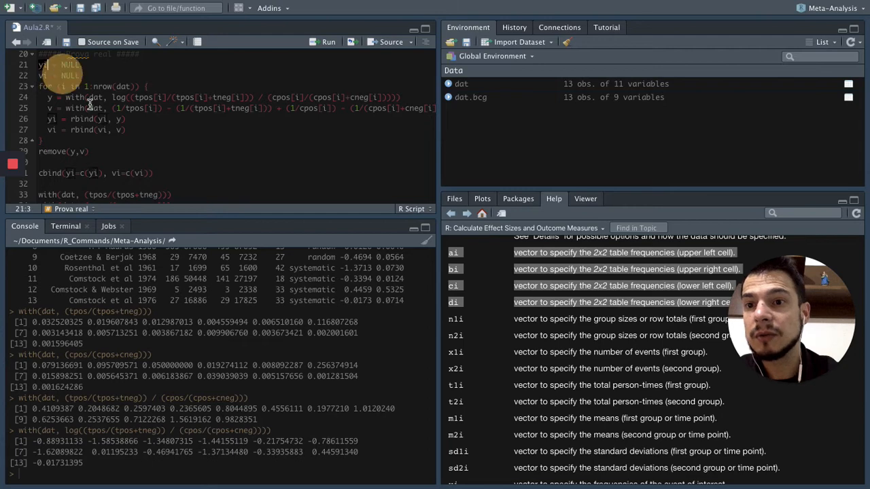
left_click(170, 166)
left_click_drag(170, 164, 170, 163)
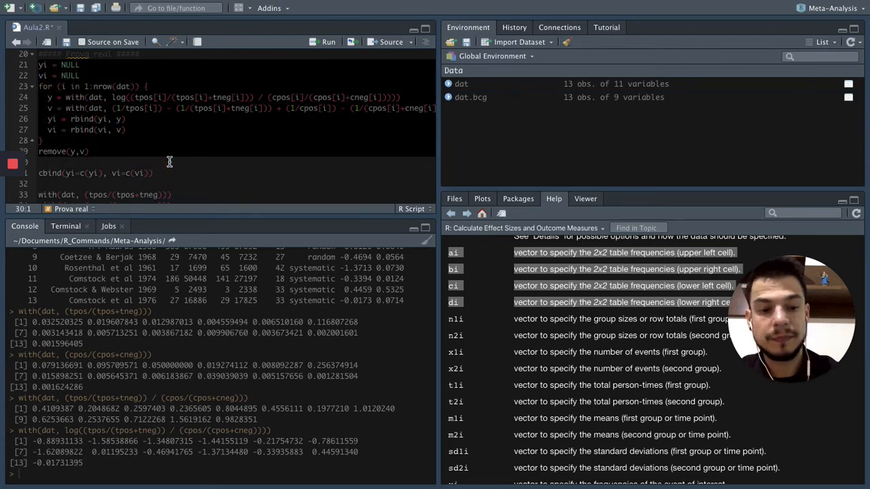
key("super+Return")
left_click_drag(38, 144, 163, 143)
key("super+Return")
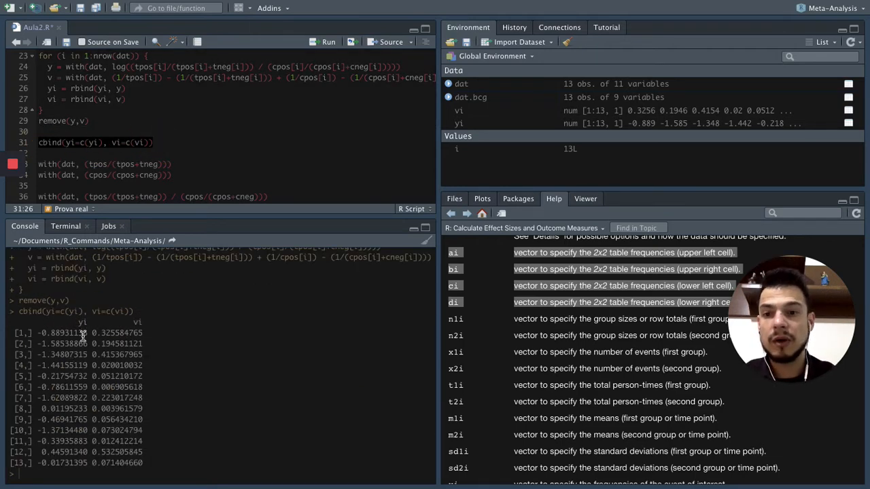
Compare the manually computed yi and vi values with the yi and vi columns of the printed dat table.
scroll(219, 305, "up", 10)
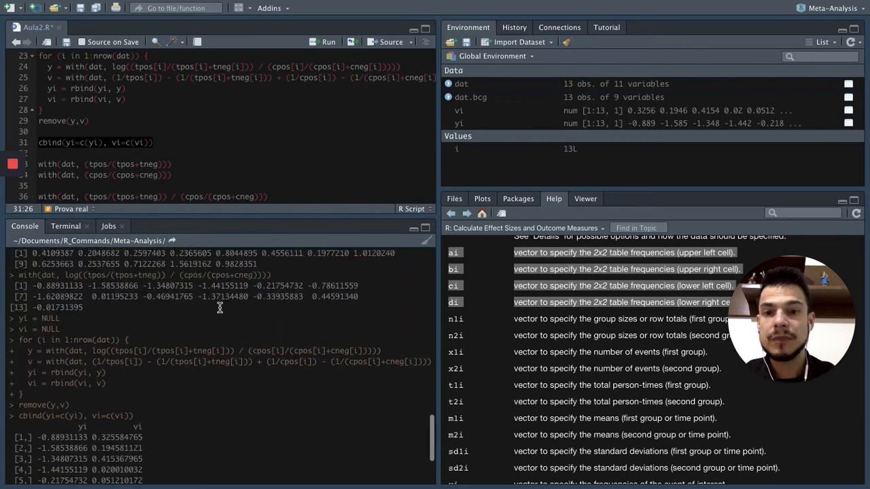
scroll(219, 306, "up", 3)
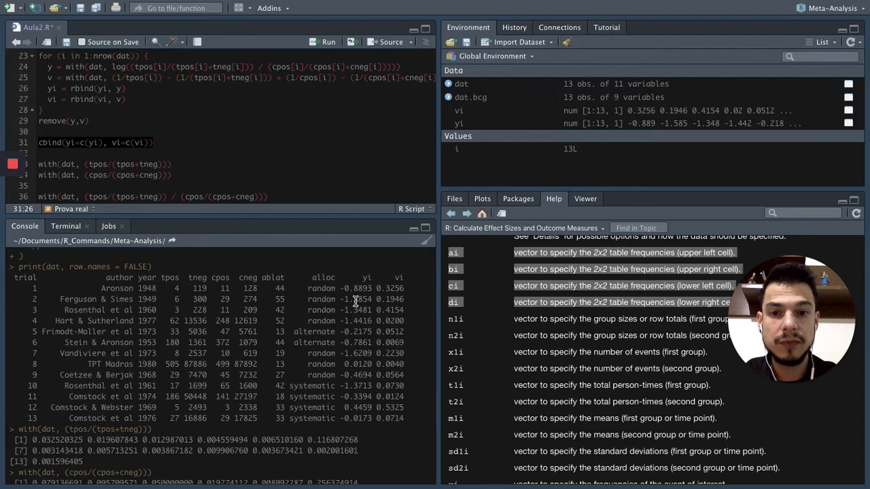
key("ctrl+Return")
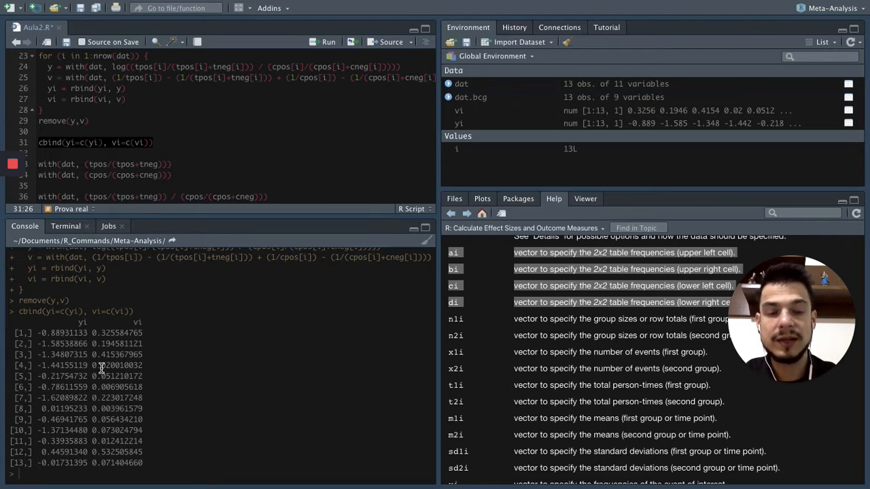
scroll(180, 350, "up", 10)
scroll(180, 350, "up", 5)
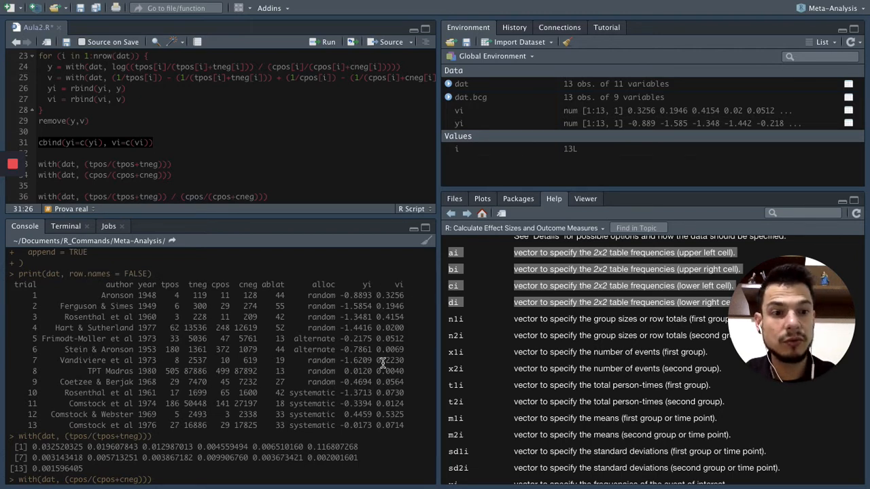
scroll(363, 373, "down", 6)
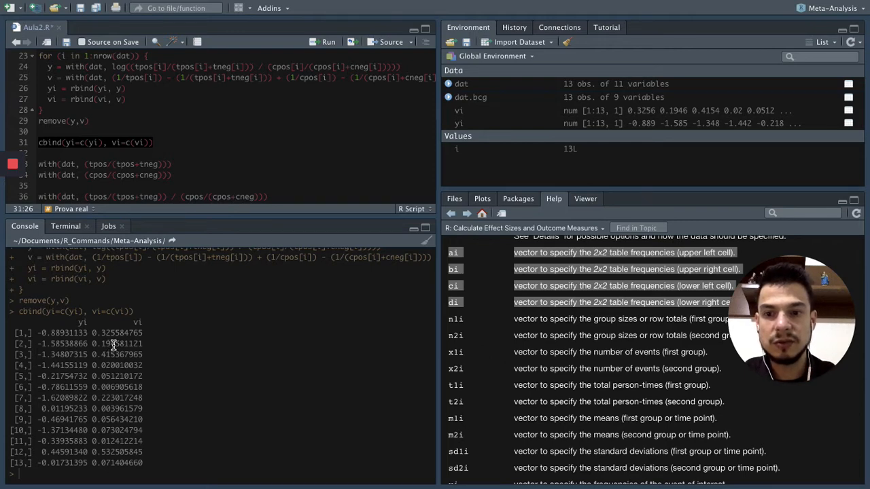
scroll(255, 323, "up", 10)
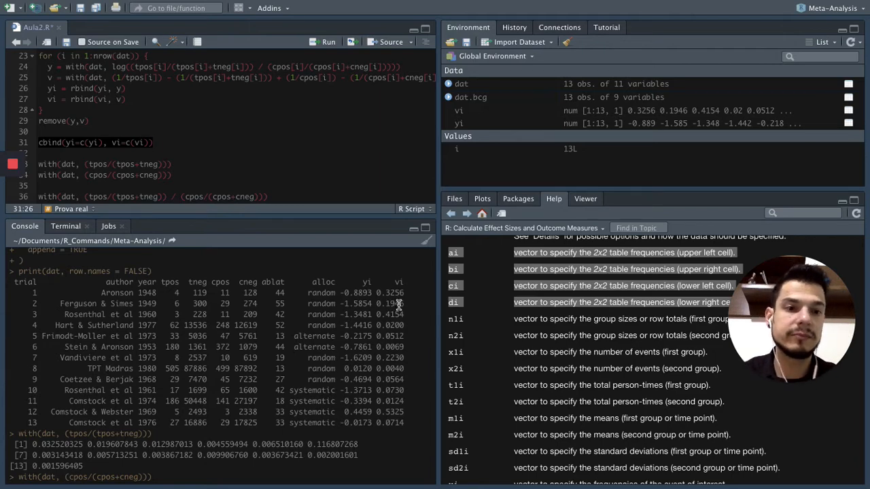
scroll(399, 306, "down", 8)
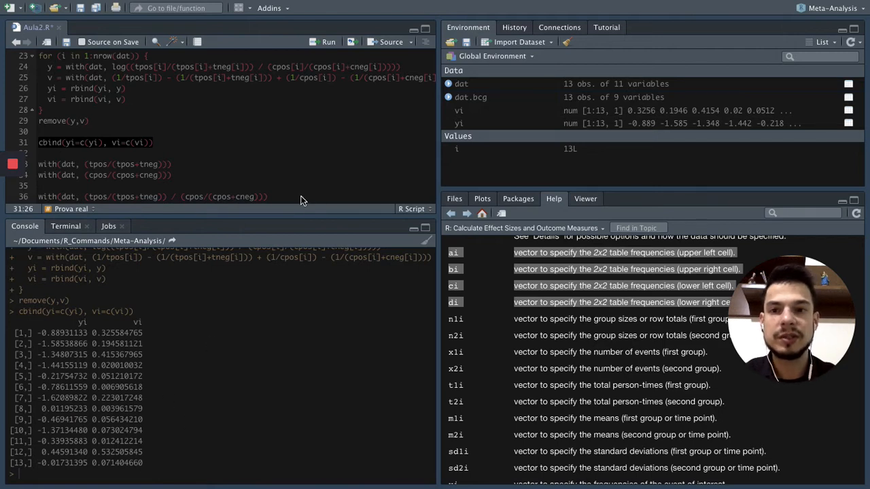
Add blank lines below the log risk-ratio line 37 and save Aula2.R.
left_click(328, 181)
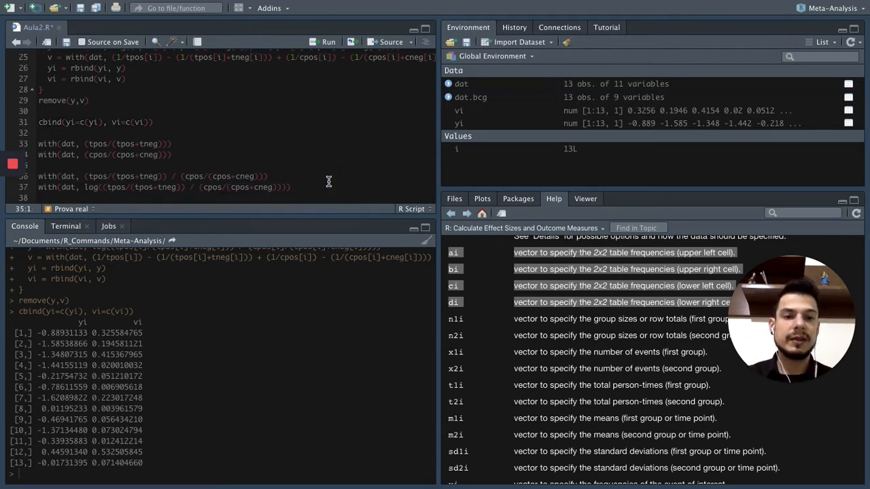
left_click(330, 184)
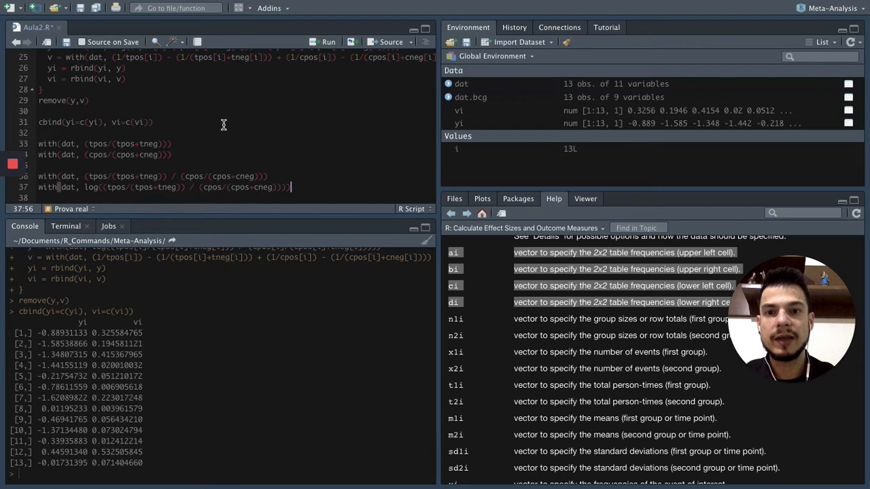
key("Return")
key("Return")
key("Return")
key("Return")
key("Return")
key("Return")
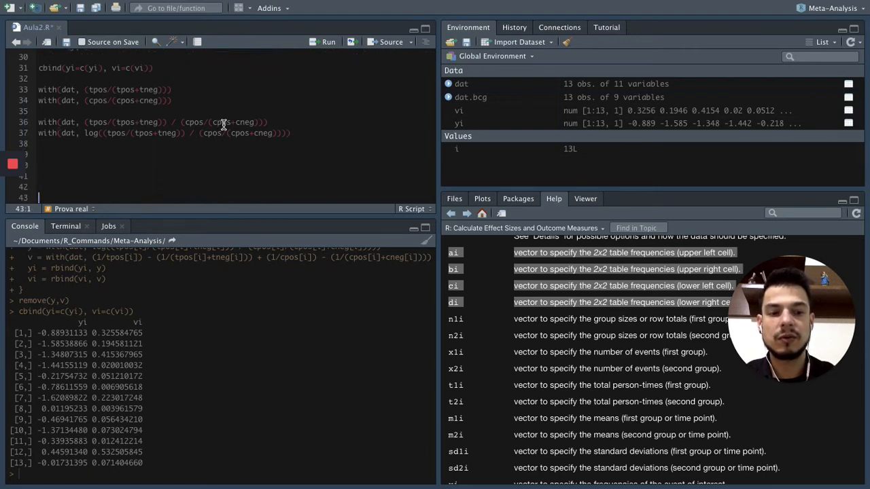
left_click(80, 8)
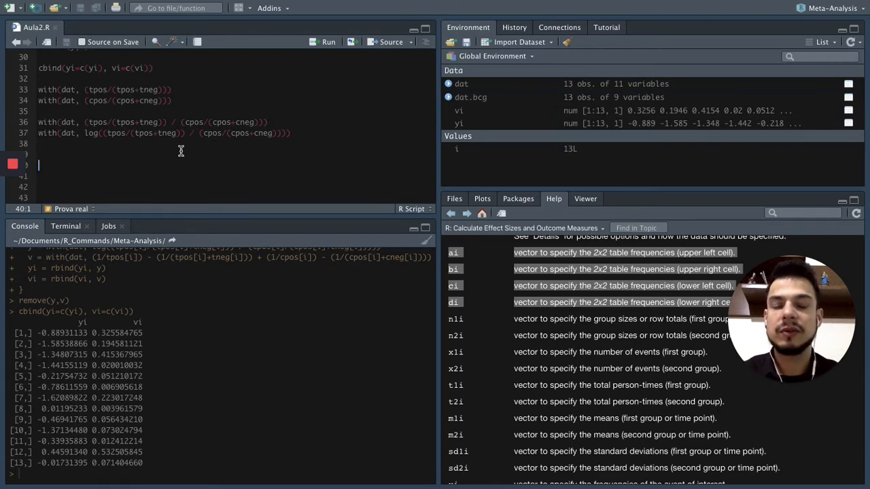
Copy remove(yi,vi) from the Meta-Análise no R page in the browser and run it in the RStudio console.
key("ctrl+Right")
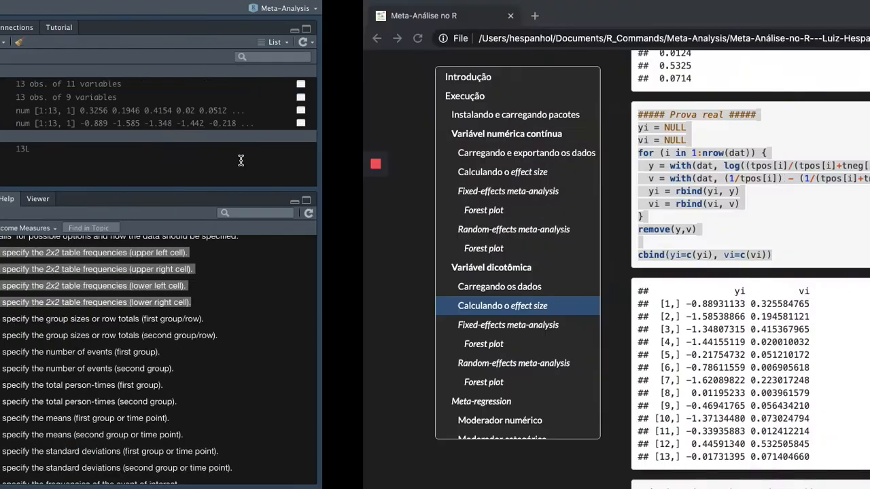
scroll(399, 196, "down", 5)
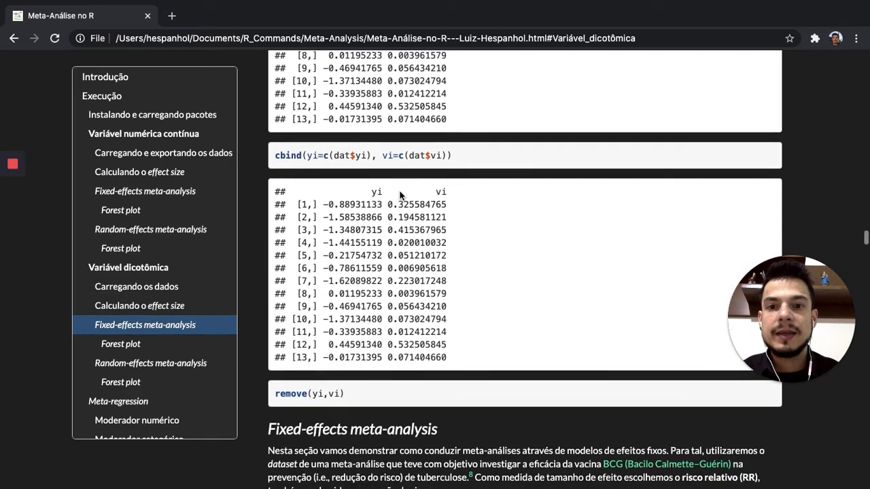
scroll(401, 196, "down", 3)
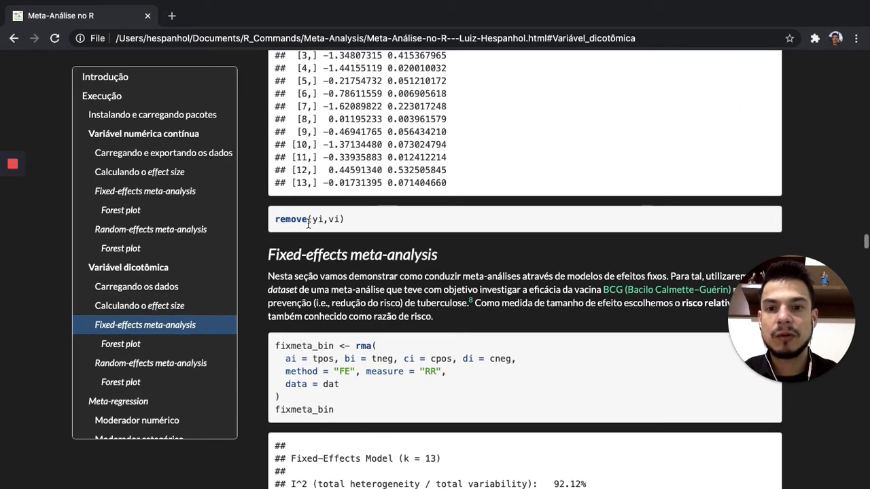
left_click(286, 219)
left_click_drag(285, 219, 350, 217)
key("super+c")
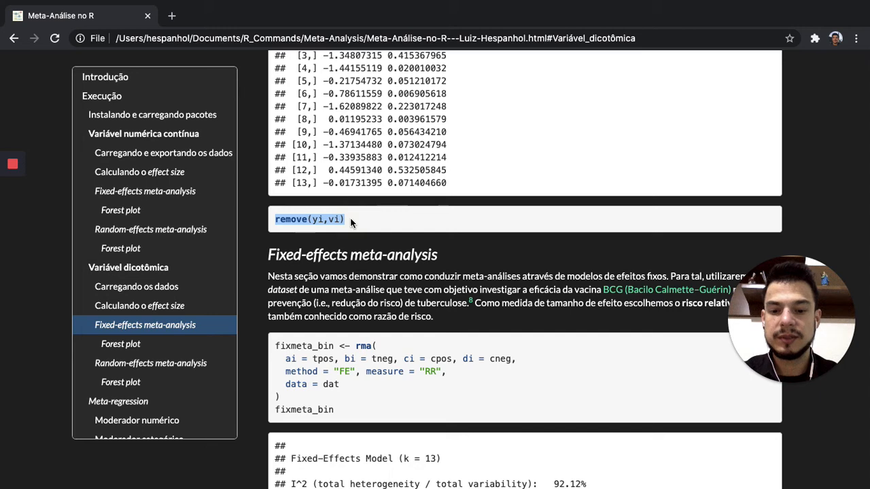
key("ctrl+Left")
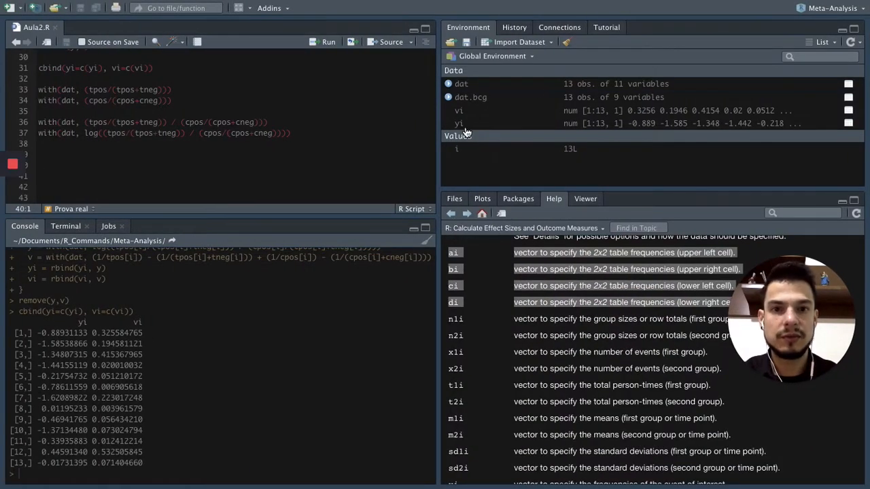
left_click(240, 470)
key("super+v")
key("Return")
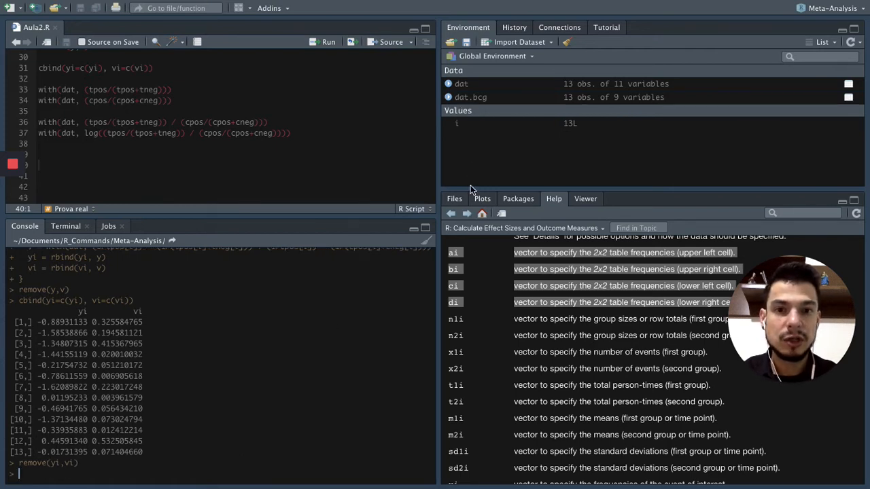
key("Up")
key("BackSpace")
key("BackSpace")
key("BackSpace")
key("BackSpace")
key("BackSpace")
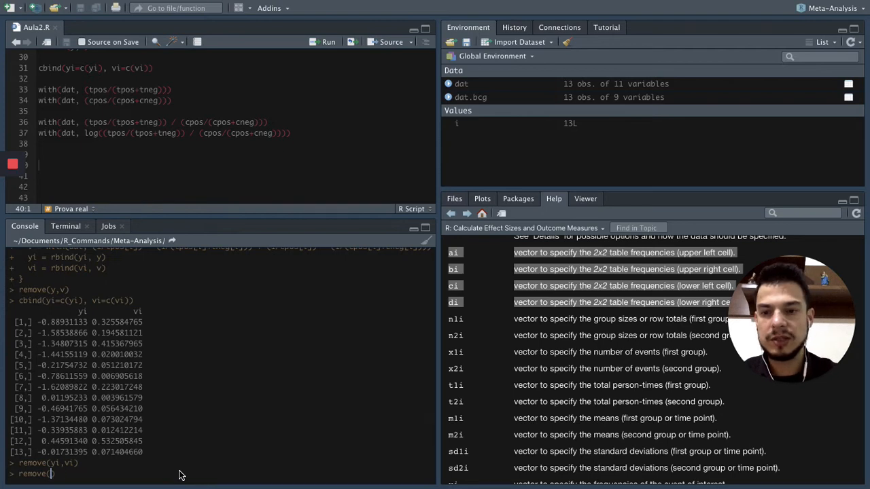
type("i")
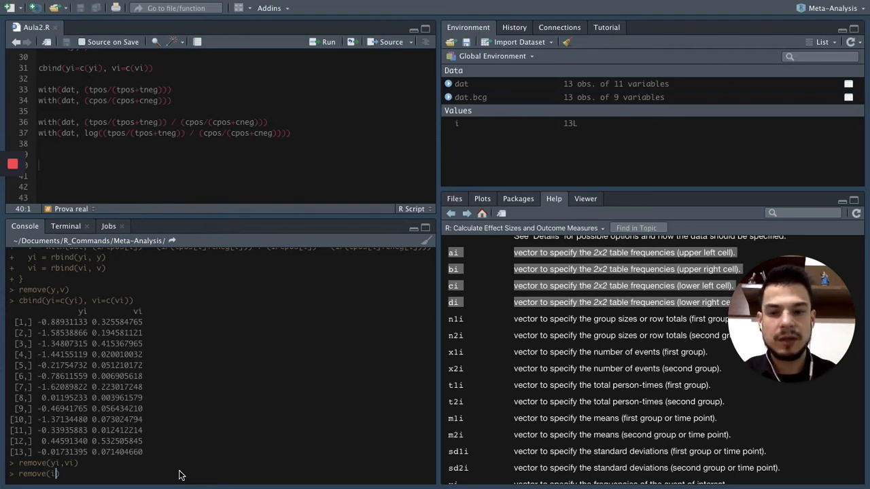
key("BackSpace")
key("BackSpace")
key("BackSpace")
key("BackSpace")
key("BackSpace")
key("BackSpace")
key("BackSpace")
key("BackSpace")
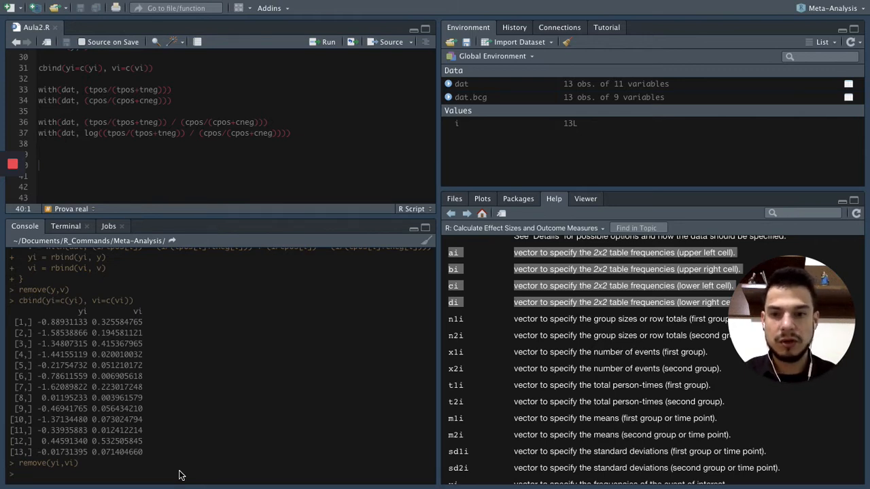
Recall the remove command in the console, change its argument to i, and run remove(i).
key("Up")
key("Up")
key("Down")
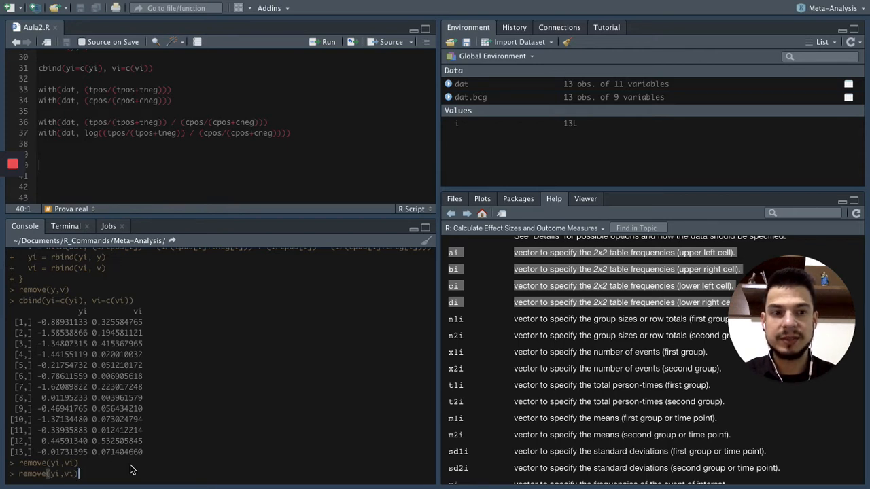
key("BackSpace")
key("BackSpace")
key("BackSpace")
key("BackSpace")
key("BackSpace")
key("BackSpace")
type("i")
key("Return")
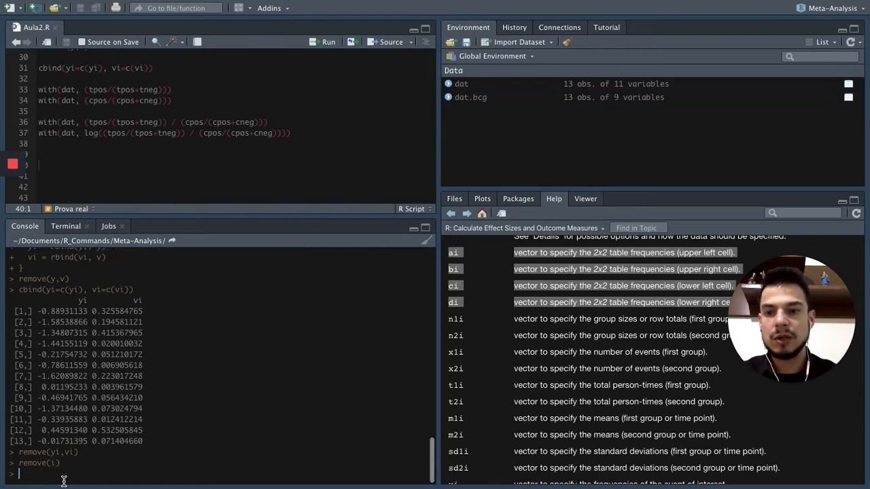
Copy the randmeta_bin rma block from the browser guide's dichotomous Random-effects meta-analysis section and paste it at line 40 of Aula2.R in RStudio.
left_click(225, 169)
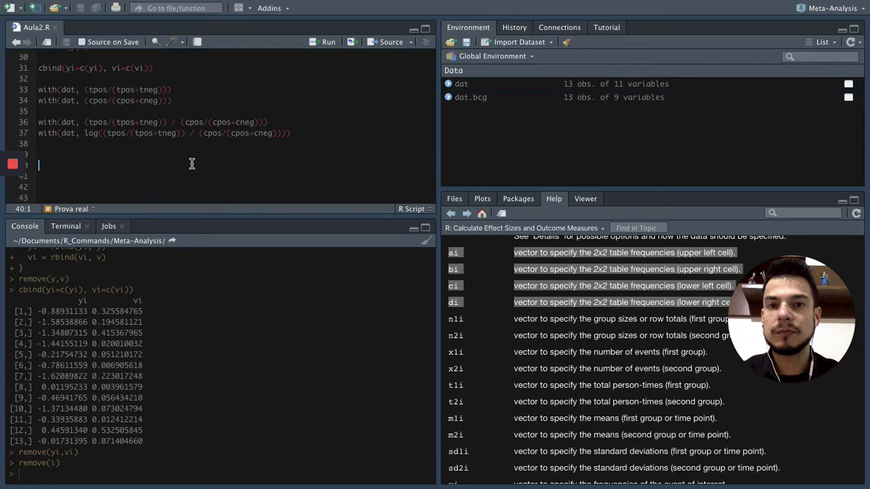
key("ctrl+Right")
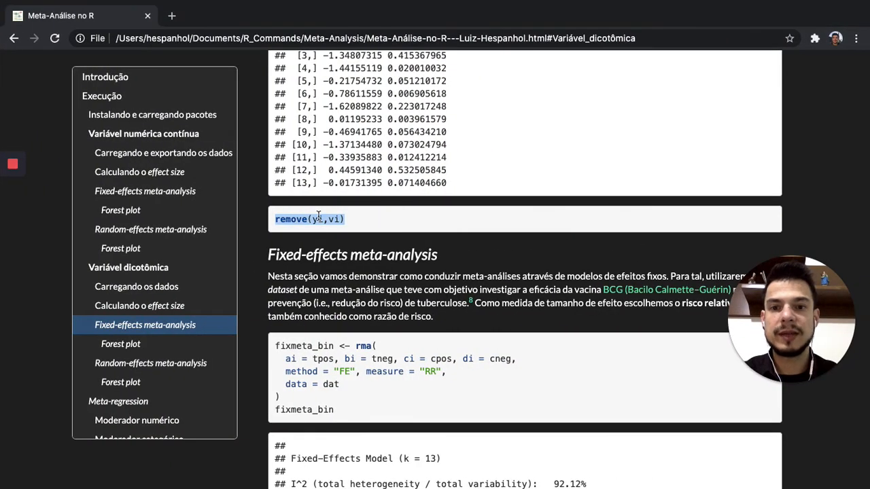
scroll(317, 219, "down", 2)
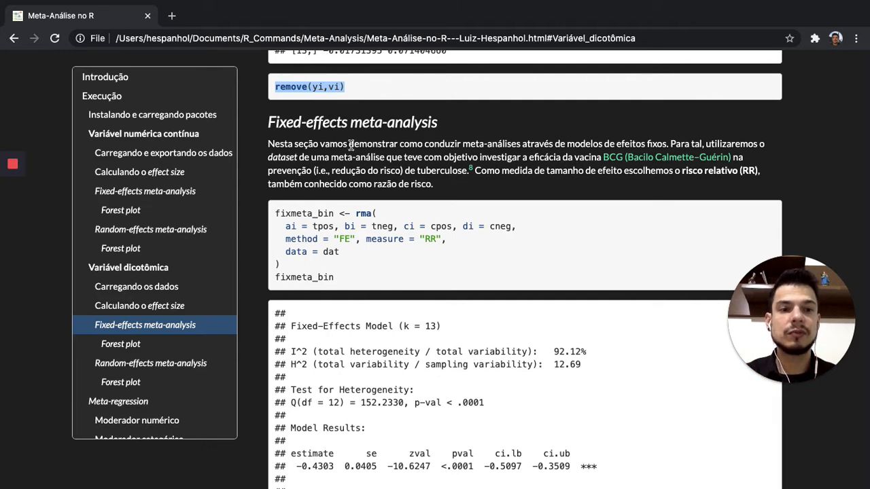
scroll(360, 156, "down", 1)
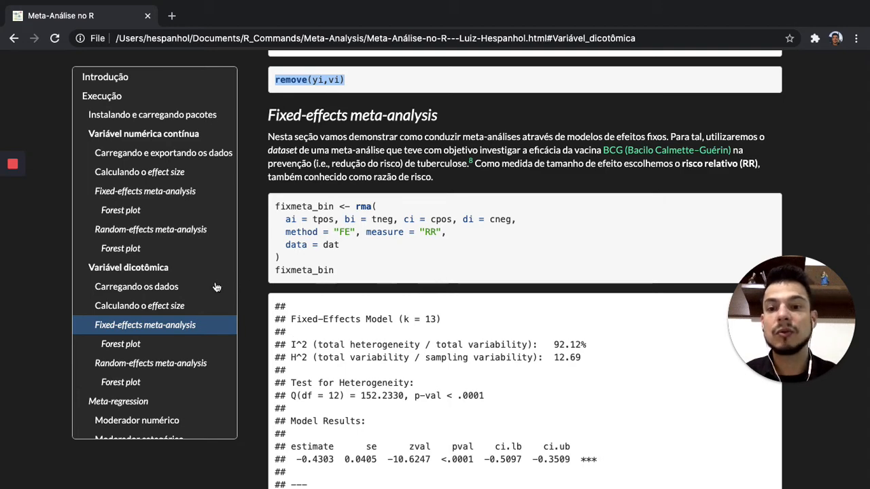
left_click(154, 369)
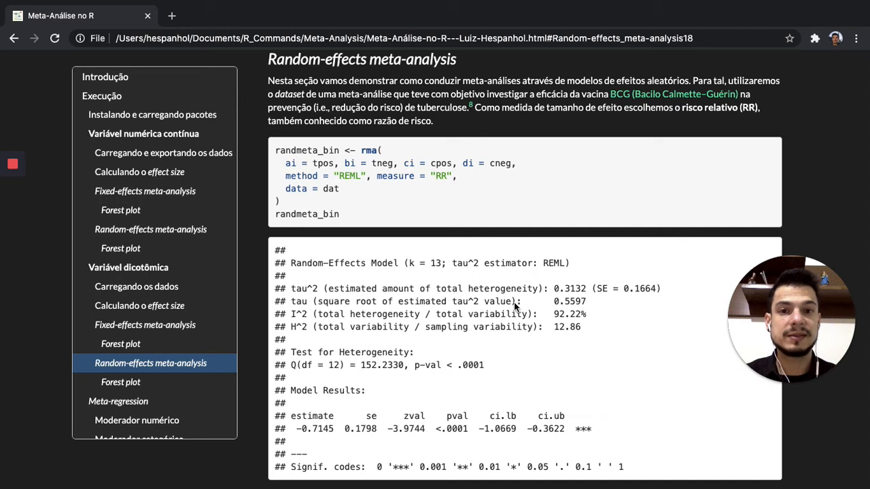
left_click_drag(275, 150, 347, 214)
key("ctrl+c")
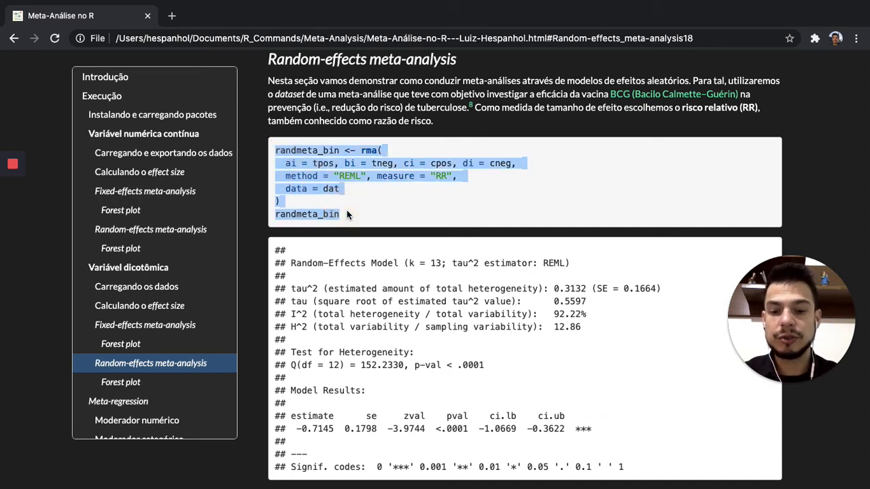
key("super+Tab")
left_click(201, 168)
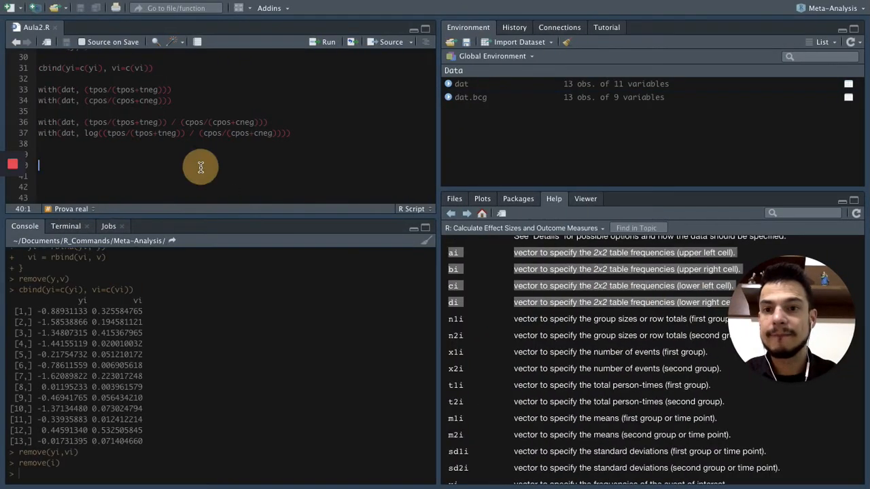
key("ctrl+v")
scroll(200, 167, "down", 1)
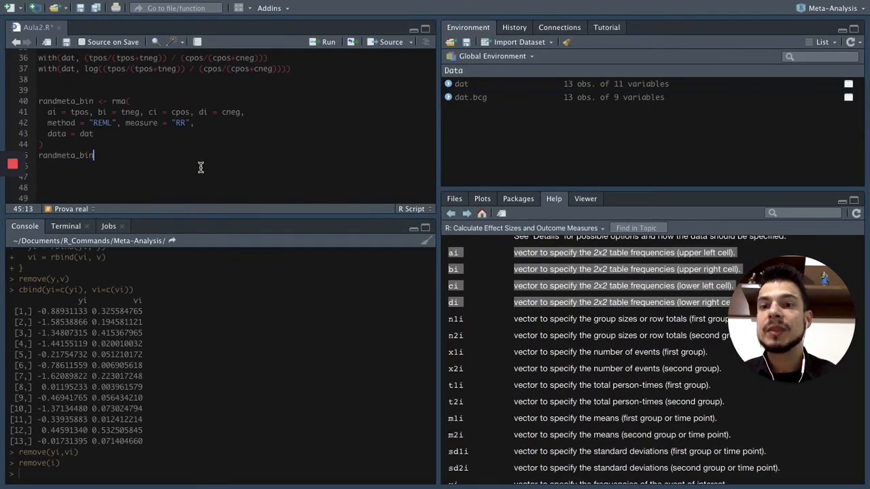
Examine the arguments of the randmeta_bin rma call, comparing its cell-frequency and measure arguments with the escalc call at line 11.
left_click(125, 102)
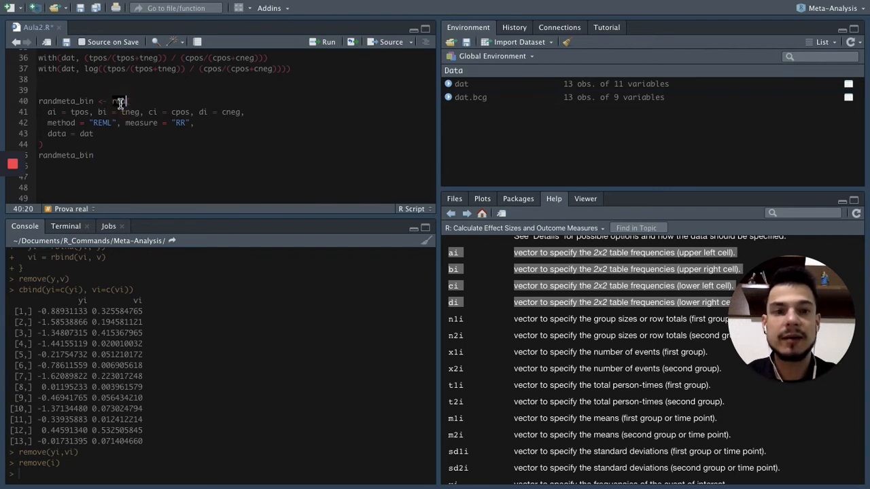
left_click(132, 156)
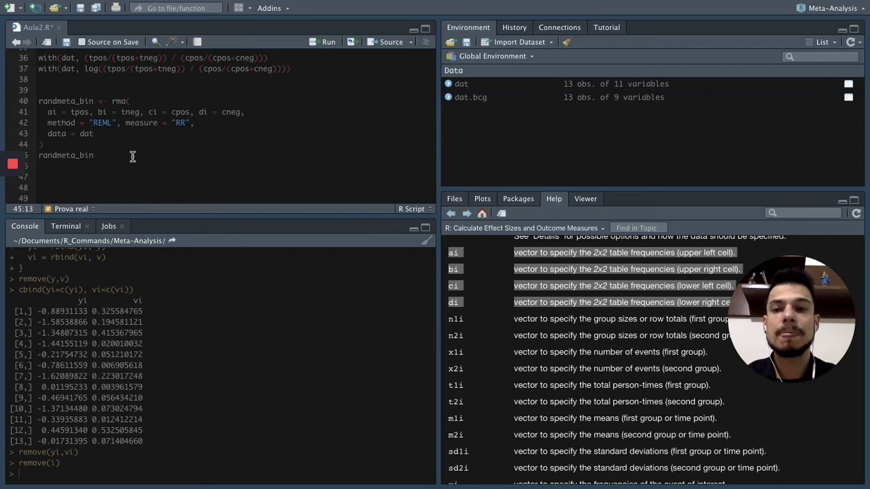
left_click_drag(48, 112, 250, 113)
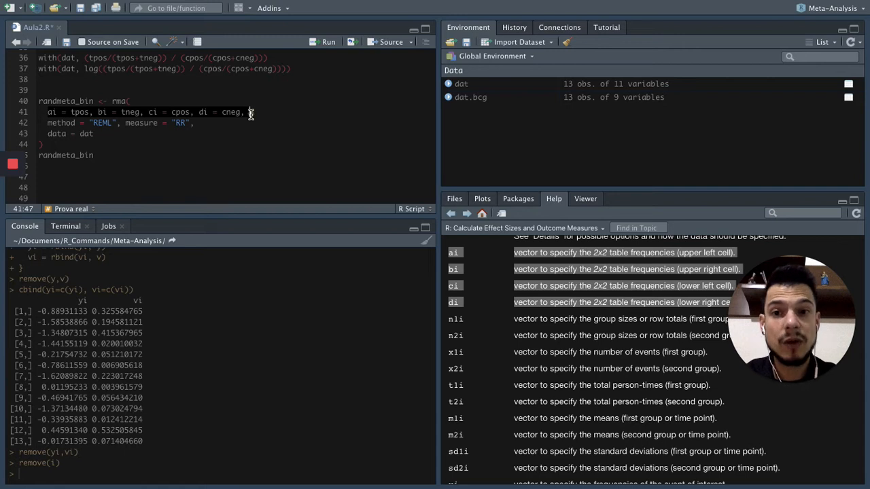
left_click(250, 112)
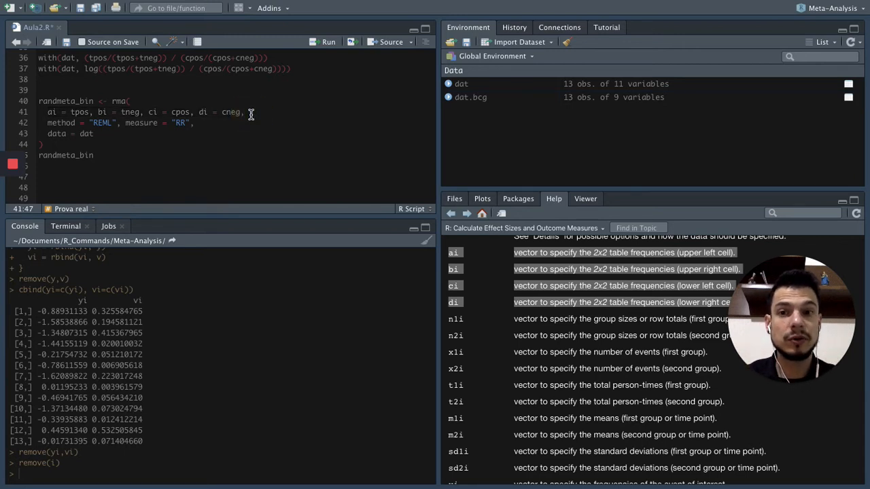
scroll(250, 114, "up", 8)
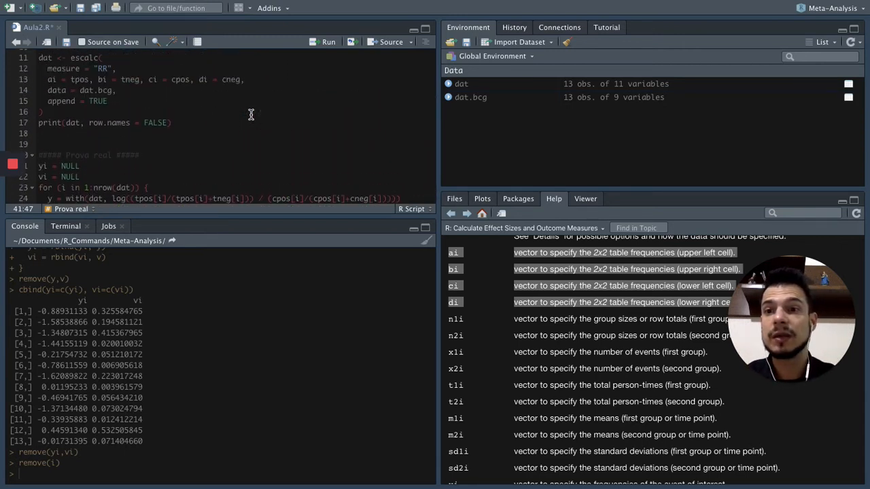
scroll(250, 114, "up", 1)
double_click(84, 79)
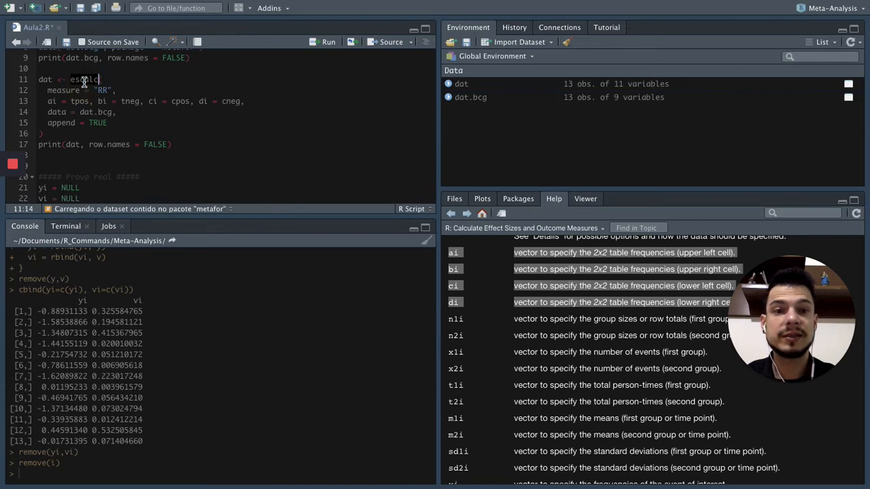
scroll(164, 111, "down", 9)
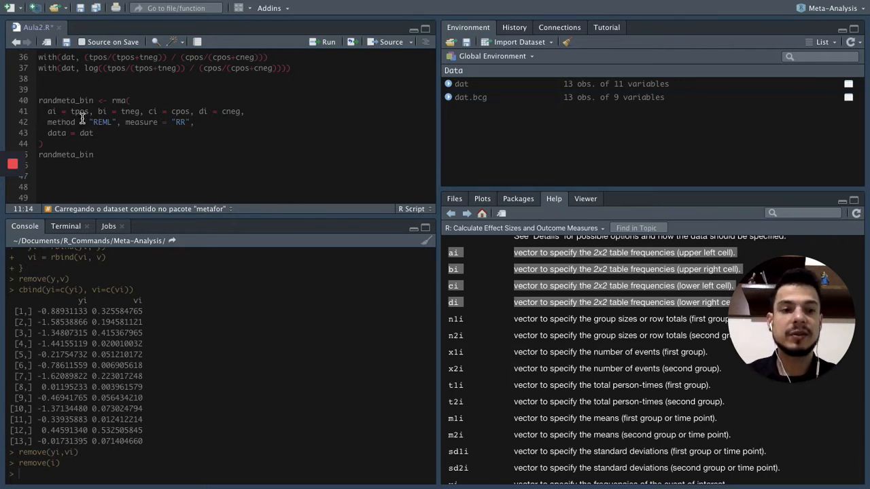
left_click(219, 121)
left_click(125, 122)
left_click_drag(126, 122, 197, 121)
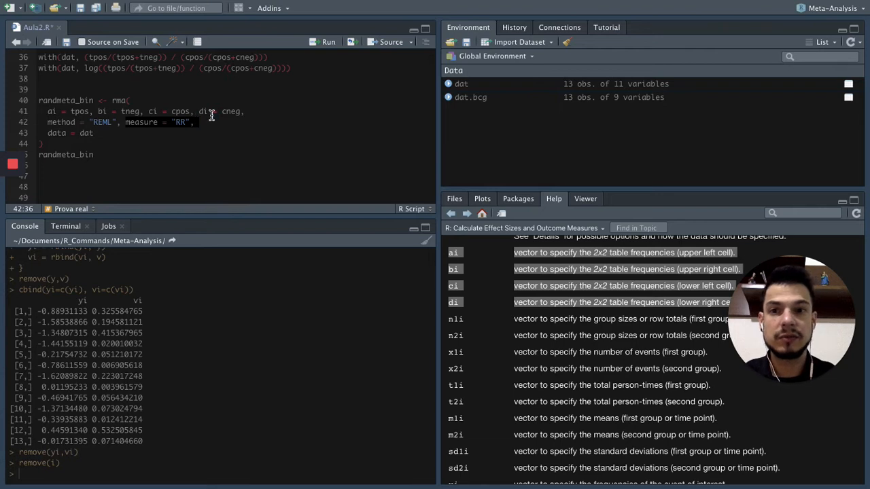
left_click(211, 115)
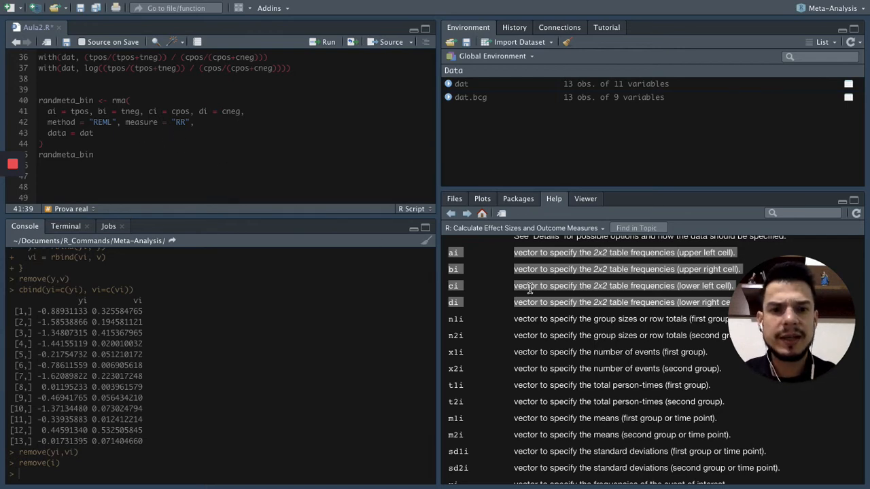
Look through the escalc help page's Arguments and outcome-measure details for the available measure options.
scroll(531, 288, "up", 1)
scroll(530, 288, "down", 1)
scroll(531, 289, "up", 1)
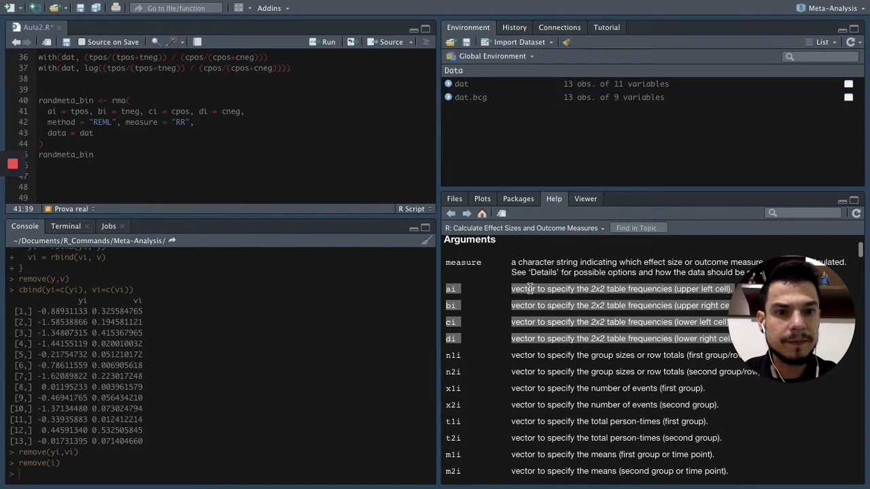
scroll(529, 288, "right", 1)
scroll(530, 288, "up", 1)
scroll(529, 288, "down", 1)
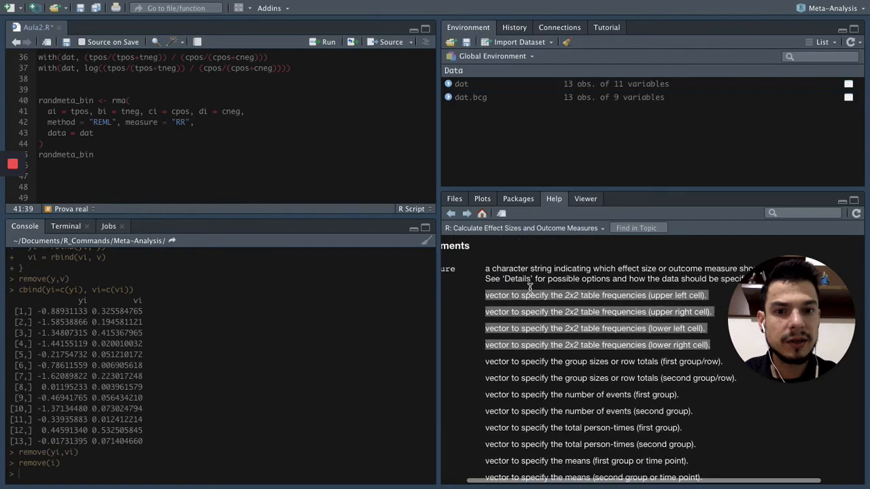
scroll(533, 273, "left", 1)
scroll(537, 273, "down", 5)
scroll(537, 273, "down", 10)
scroll(538, 274, "down", 5)
scroll(536, 273, "down", 4)
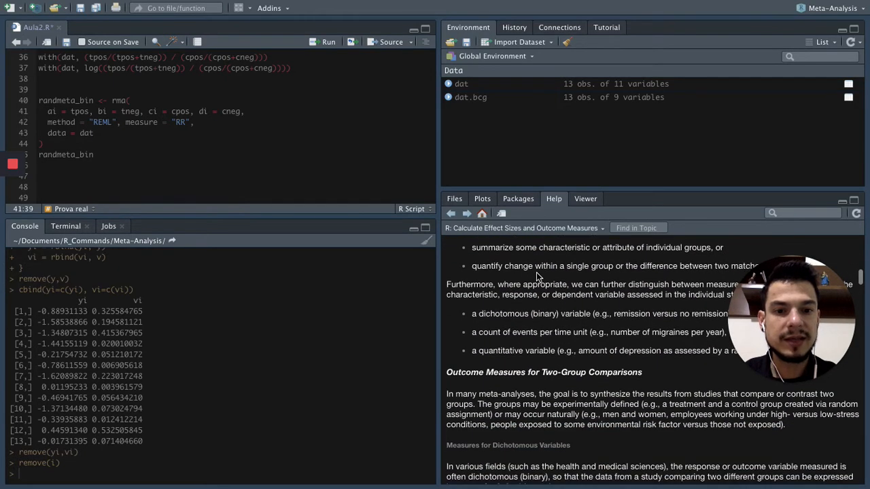
scroll(536, 272, "up", 20)
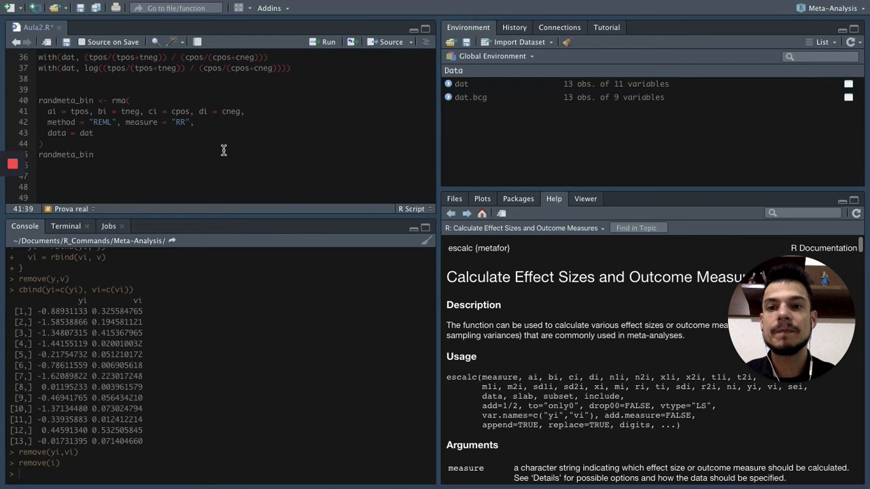
Review the method = "REML" argument in the rma call and open rma's help page by running ?rma in the console.
left_click(49, 122)
left_click_drag(68, 122, 116, 122)
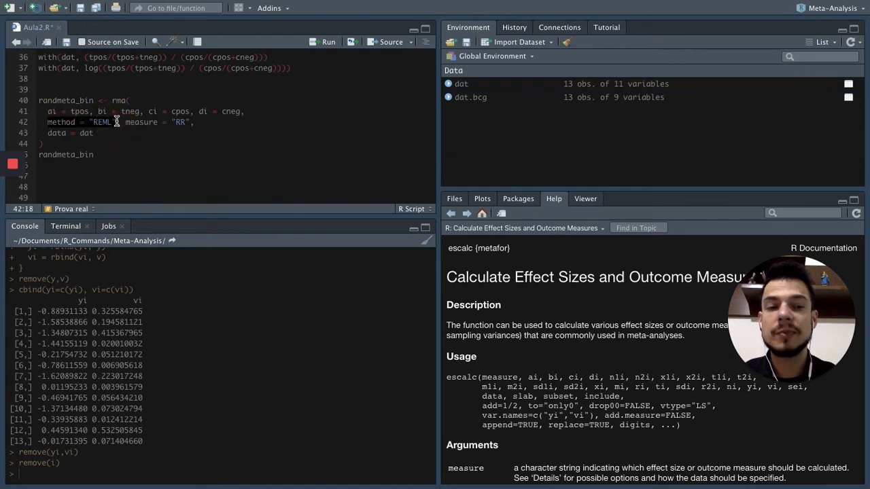
left_click(136, 147)
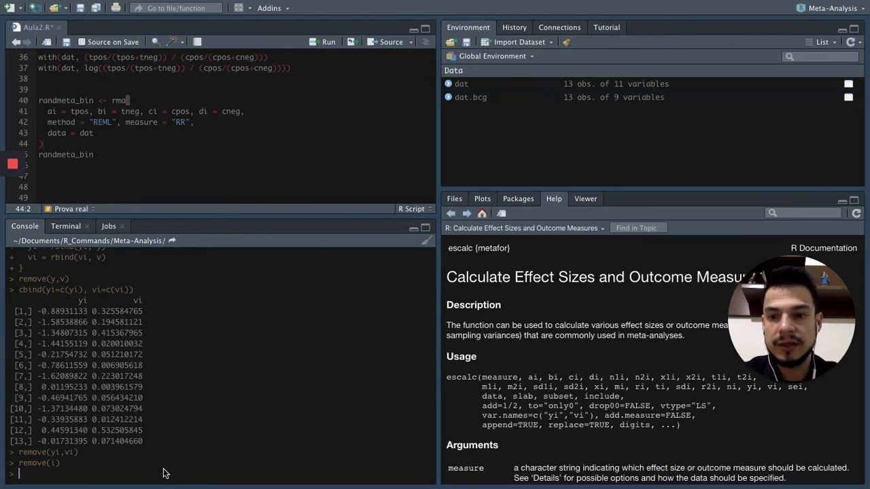
type("?")
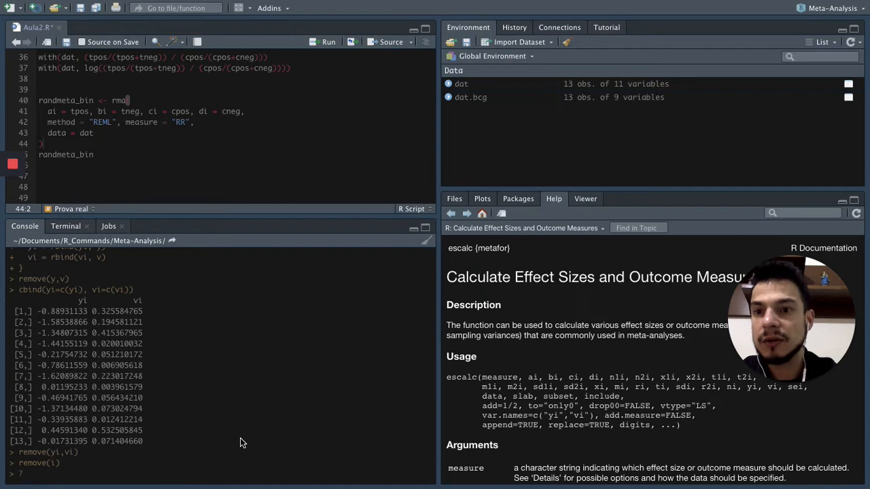
type("rma")
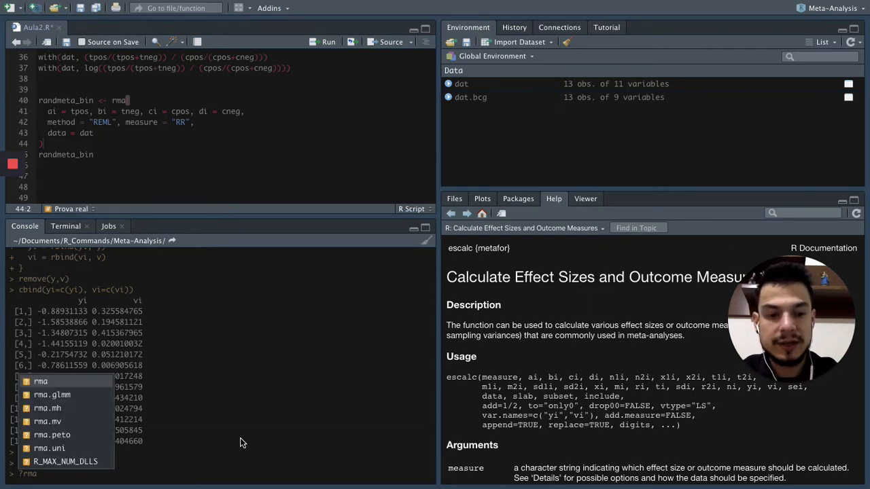
key("Return")
key("Return")
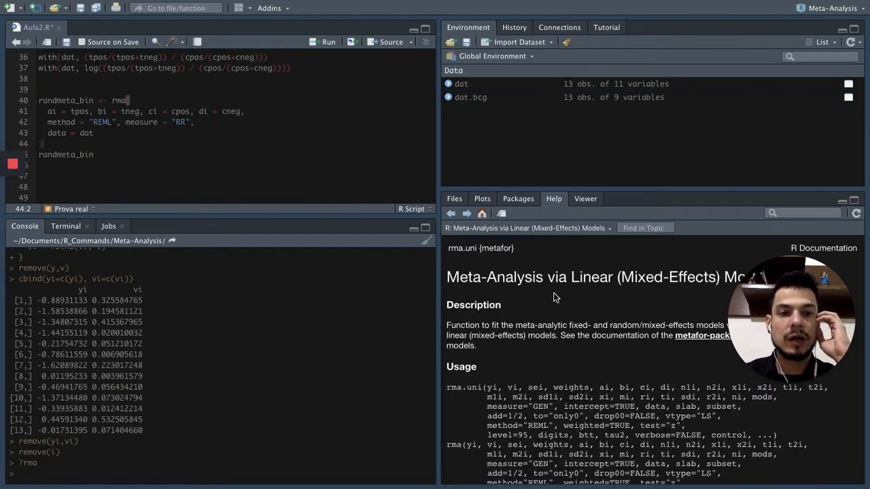
Examine the method="REML" default in the Usage section of the rma help page.
scroll(554, 293, "down", 3)
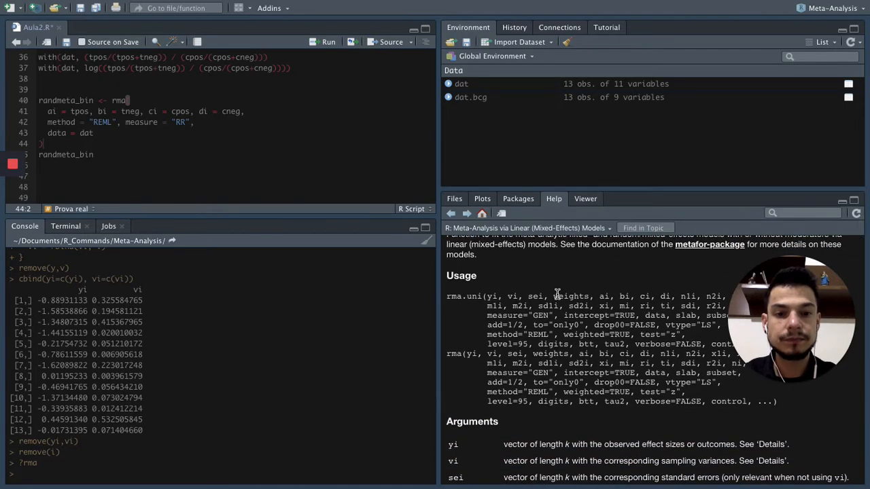
scroll(557, 299, "down", 1)
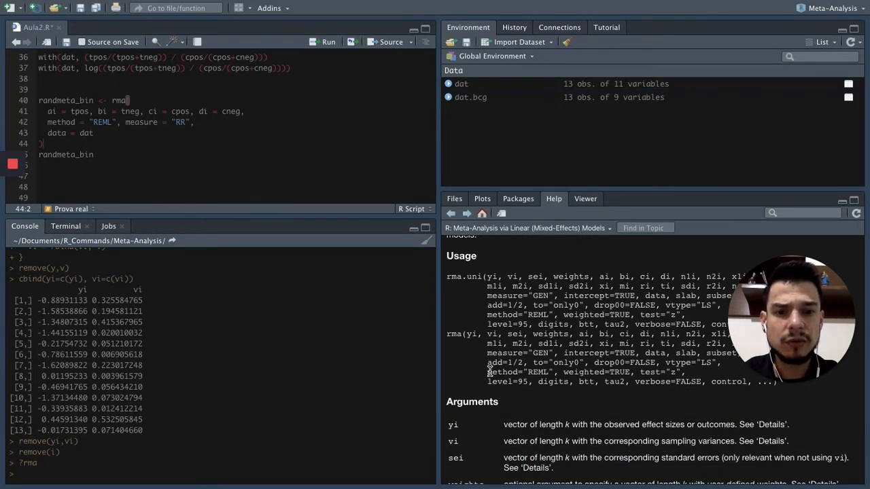
left_click(512, 372)
left_click_drag(511, 371, 553, 371)
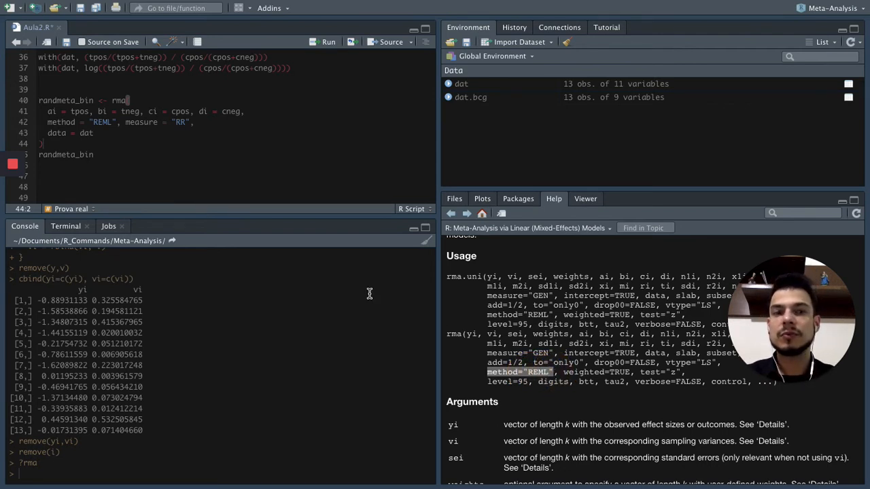
Run the randmeta_bin rma block at lines 40–44 of Aula2.R and print the randmeta_bin model in the console.
left_click(175, 133)
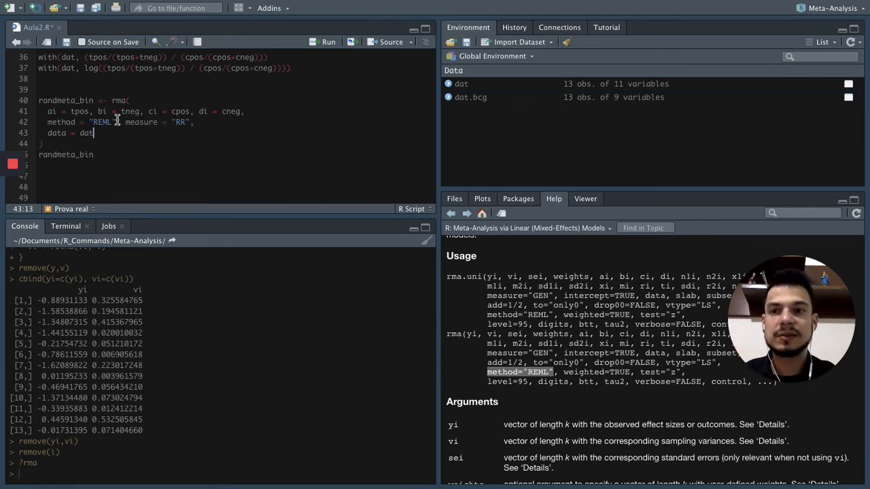
left_click_drag(39, 101, 89, 141)
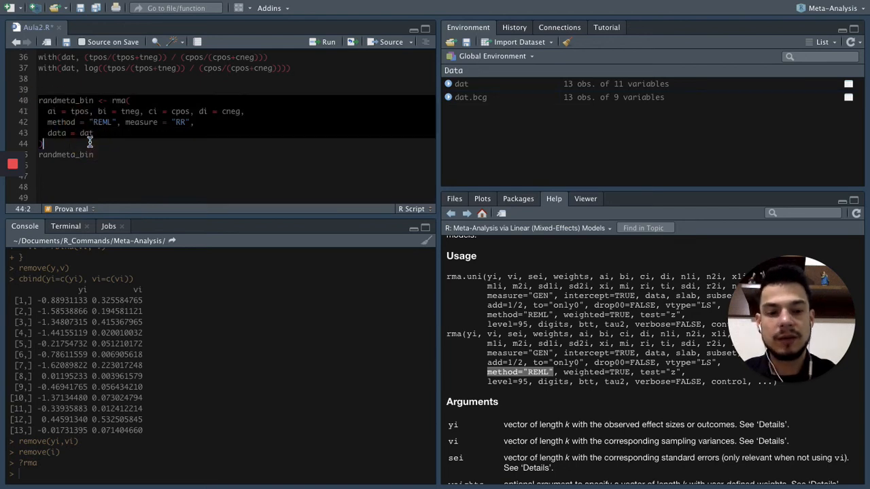
key("ctrl+Return")
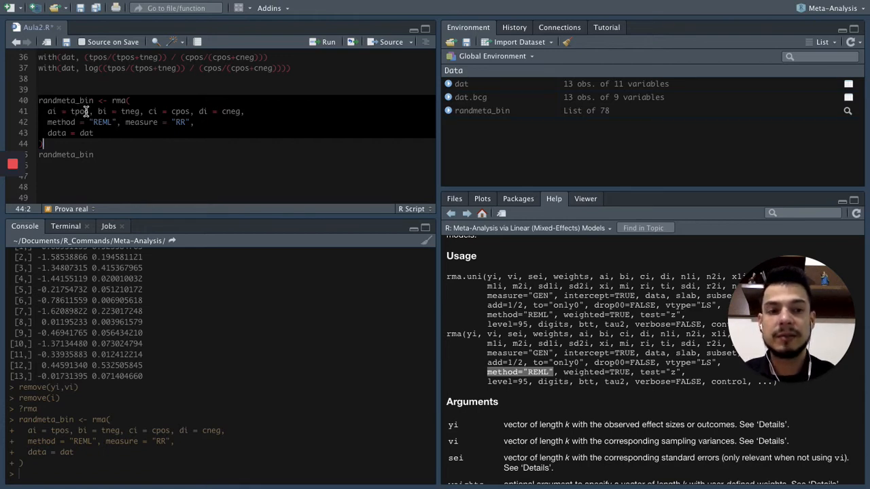
left_click_drag(38, 155, 96, 155)
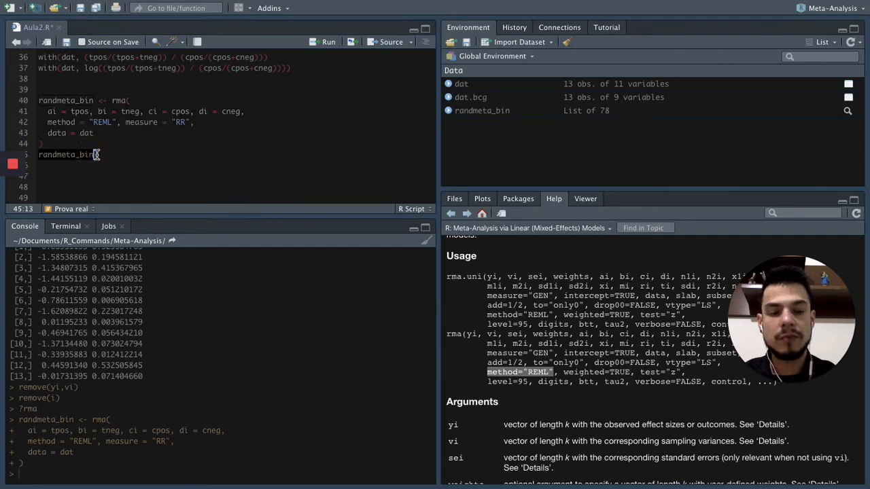
key("ctrl+Return")
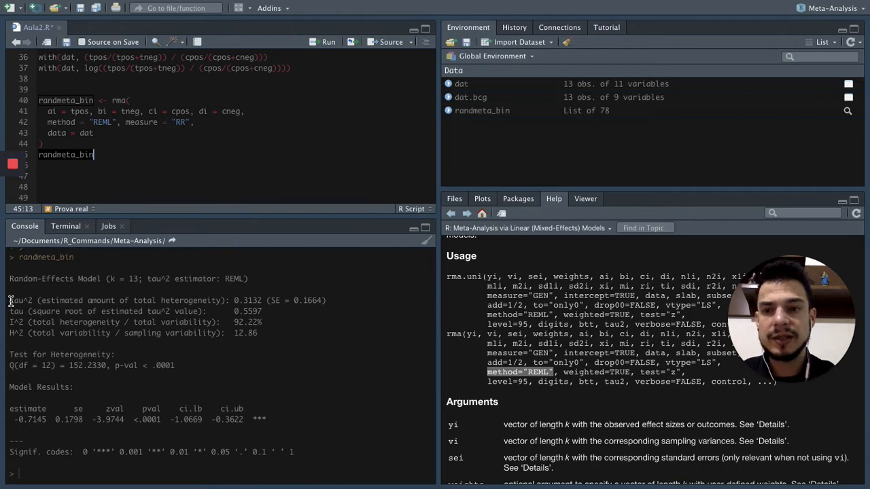
Examine the tau^2 and I^2 heterogeneity lines in the printed random-effects model output.
left_click_drag(11, 301, 333, 301)
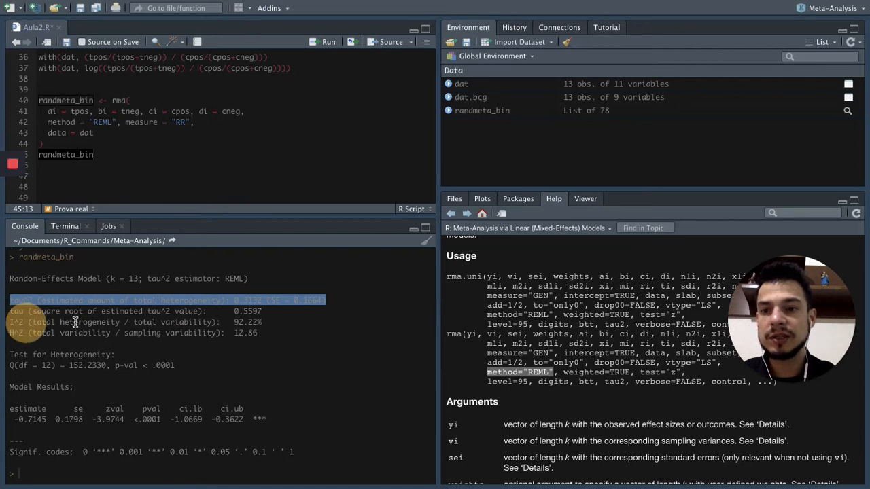
left_click(160, 323)
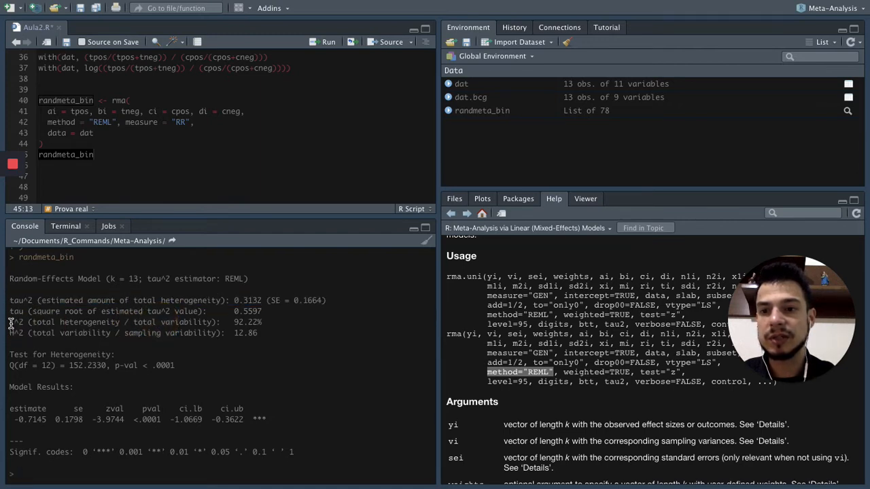
left_click_drag(10, 323, 269, 319)
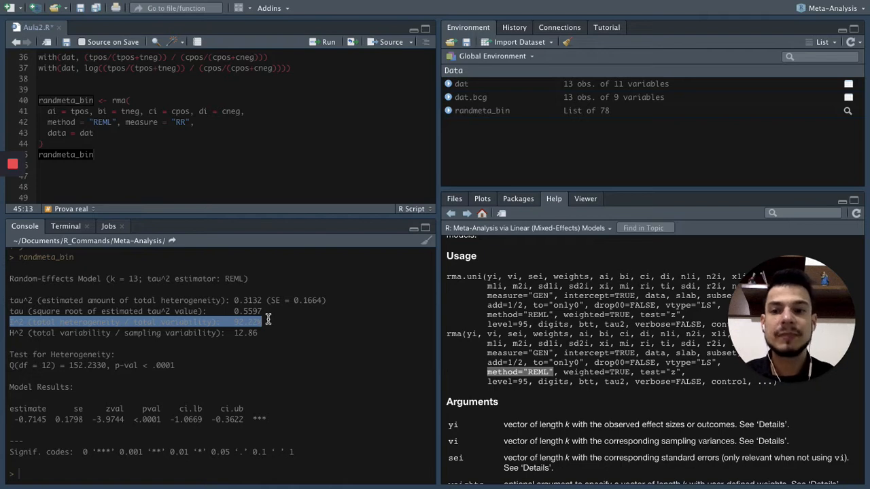
left_click(265, 318)
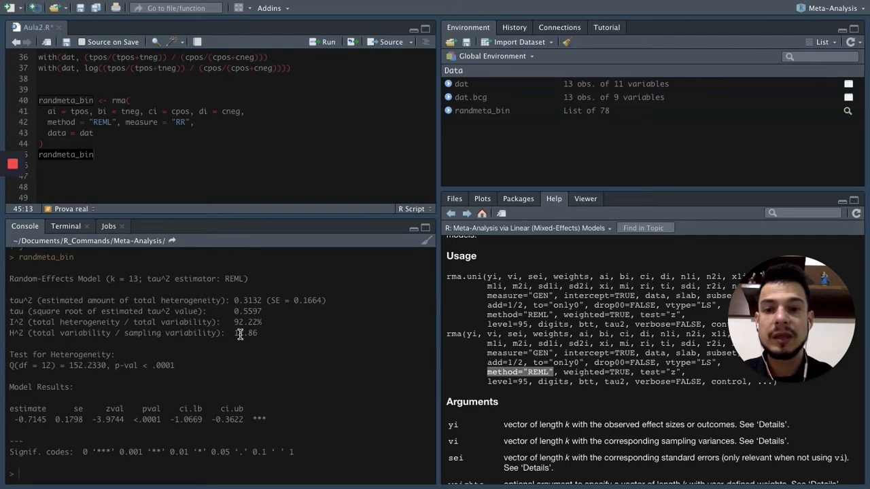
Review the equations on the Random-effects meta-analysis slide alongside the model output, and return to the randmeta_bin line in RStudio.
key("ctrl+Left")
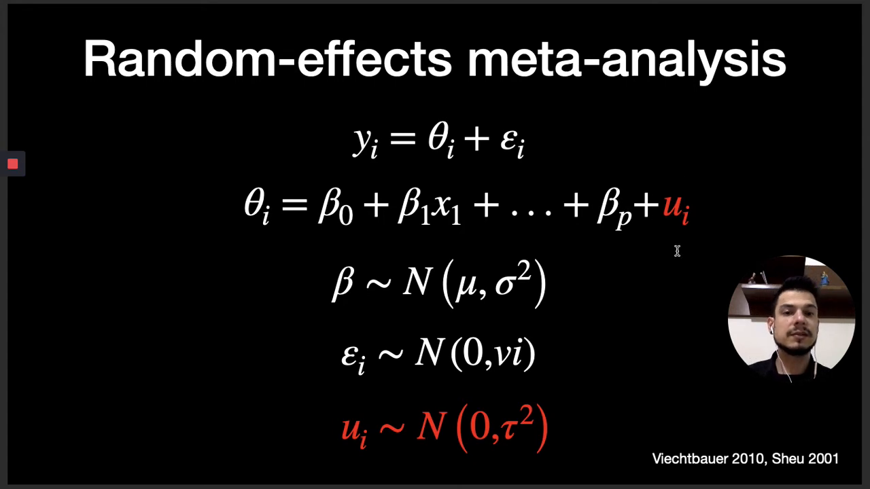
key("ctrl+Right")
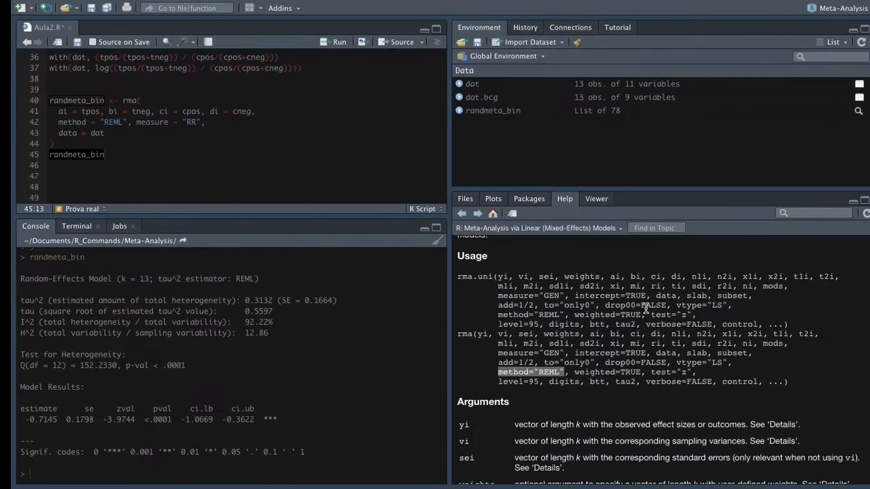
key("ctrl+Left")
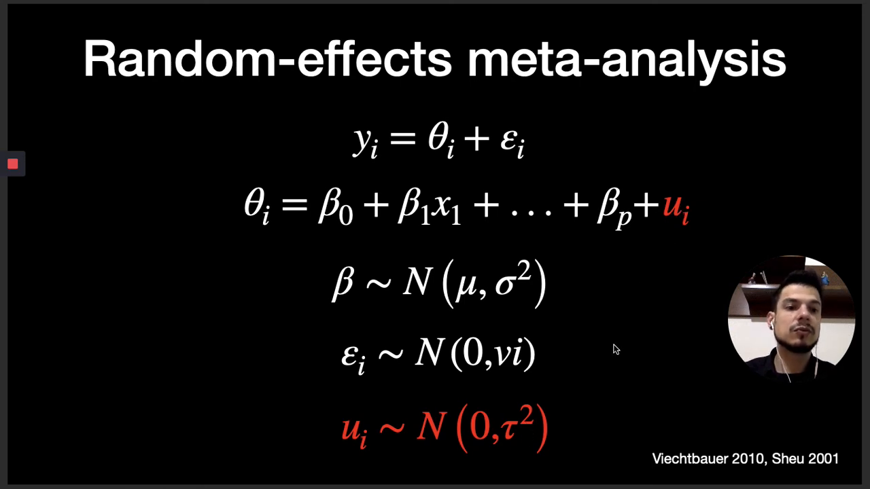
key("ctrl+Right")
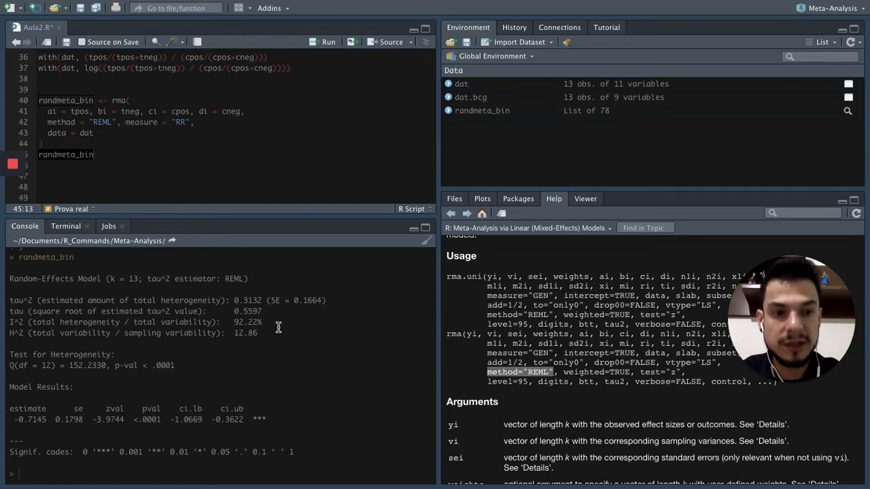
left_click(213, 150)
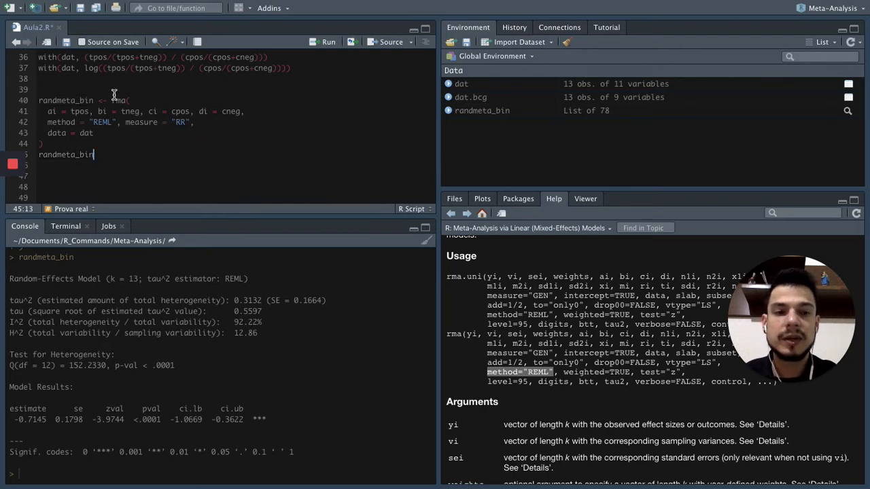
Save Aula2.R and examine the model's estimate alongside the "RR" measure in the rma call.
left_click(80, 13)
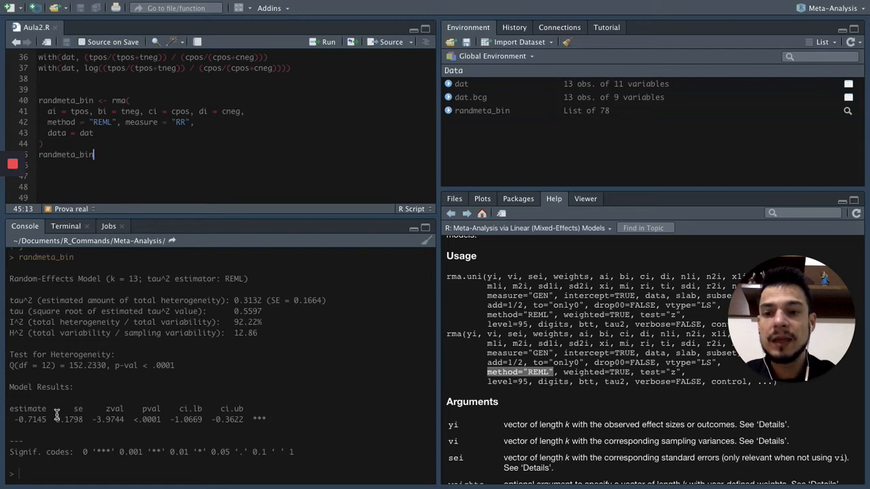
left_click_drag(13, 421, 49, 422)
key("super+c")
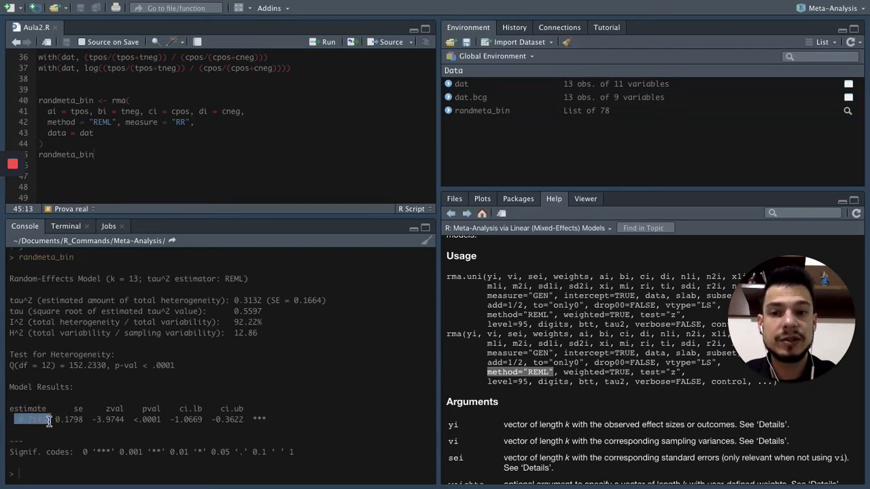
left_click(177, 126)
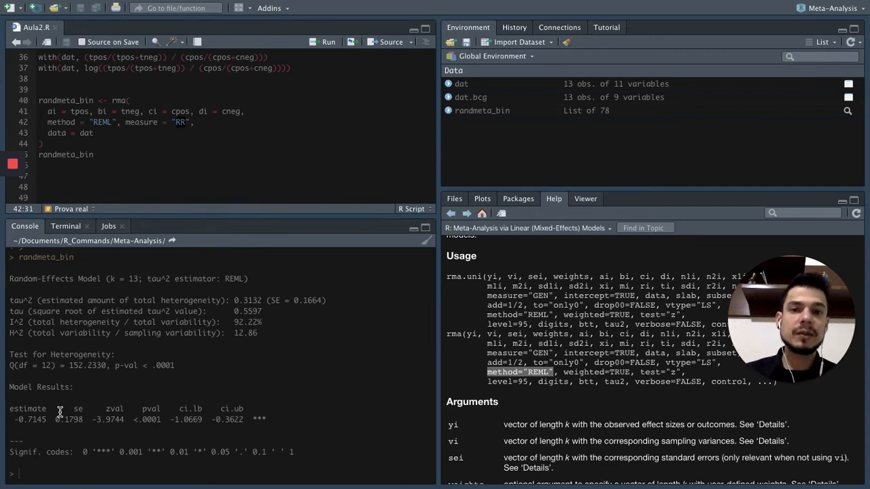
Write 1/1 on line 47 of Aula2.R and run it to illustrate a ratio of equal risks.
left_click(160, 177)
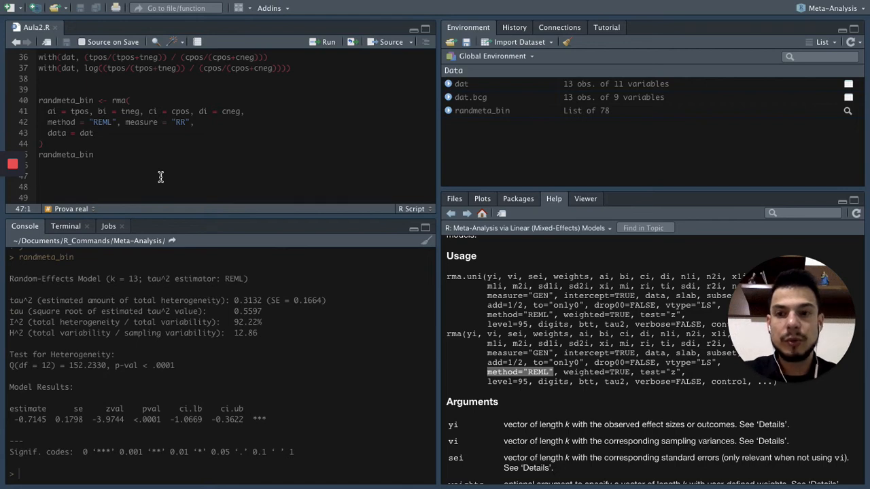
type("1/1")
left_click_drag(67, 175, 39, 175)
key("ctrl+Return")
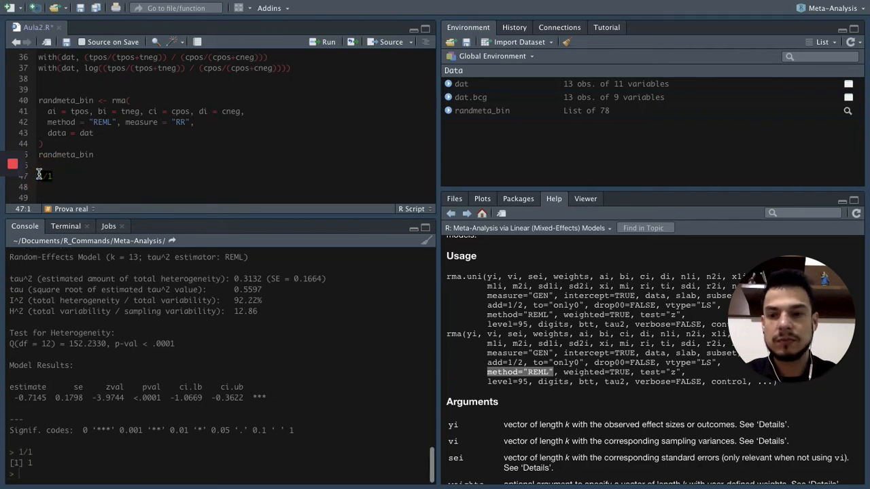
Replace the expression on line 47 with 0.5/0.5 and run it.
left_click(100, 174)
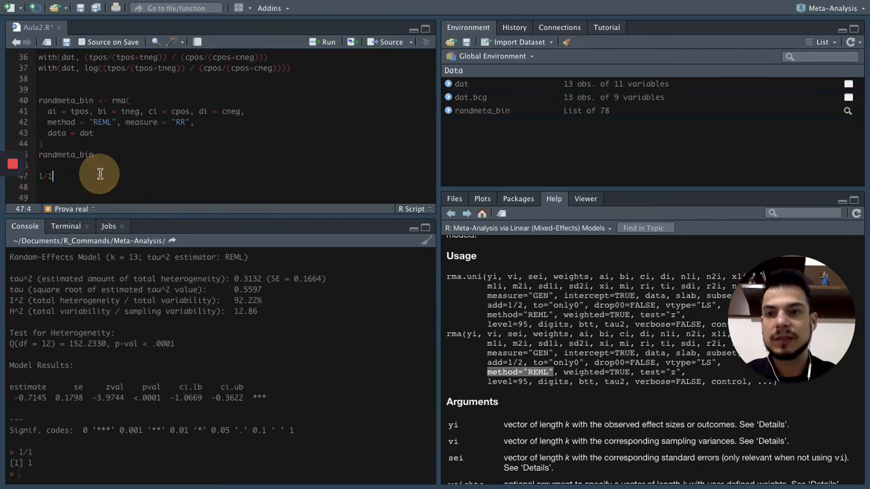
key("BackSpace")
key("BackSpace")
key("BackSpace")
type("0.5/0.5")
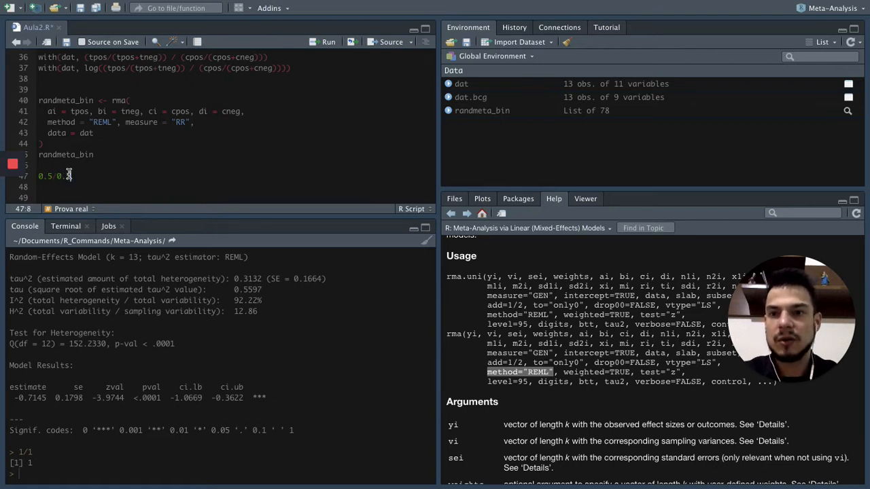
left_click_drag(39, 175, 77, 176)
key("ctrl+Return")
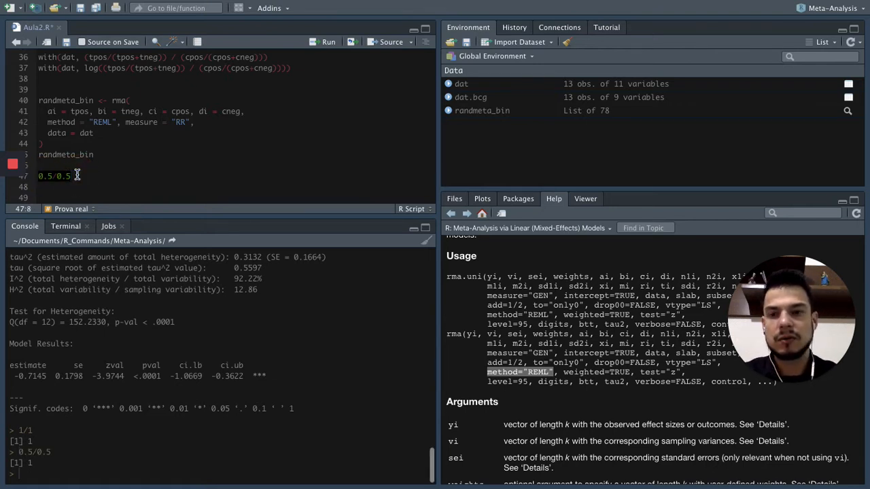
left_click(109, 177)
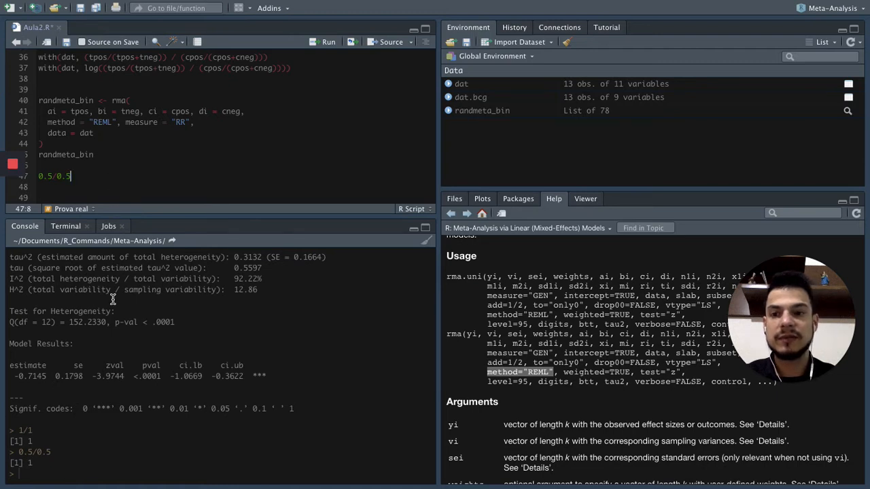
Calculate log(1) directly in the console.
left_click(113, 464)
type("log(1")
key("Return")
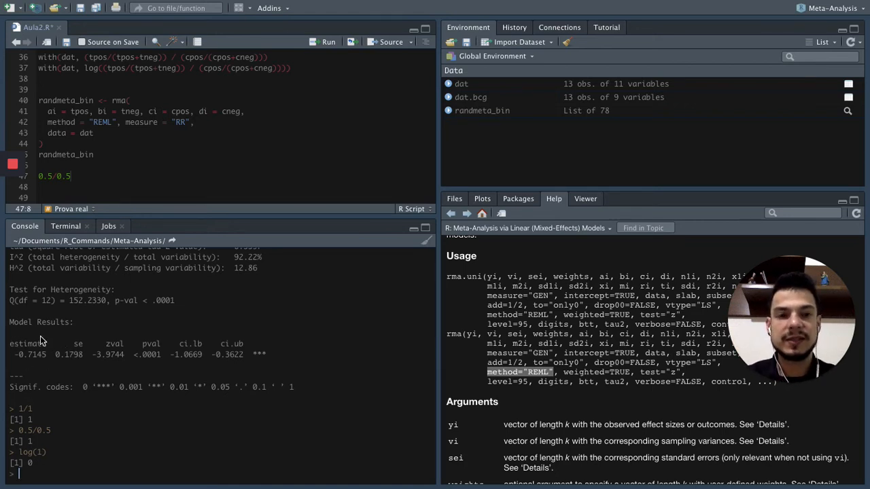
Back-transform the pooled log risk ratio in the console with exp(-0.7145), reusing the estimate from the Model Results.
scroll(40, 336, "up", 2)
scroll(40, 336, "down", 2)
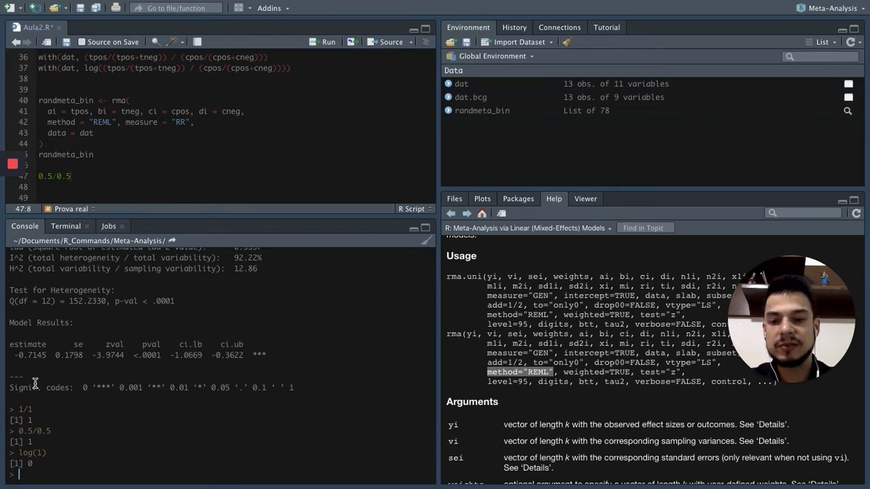
type("e")
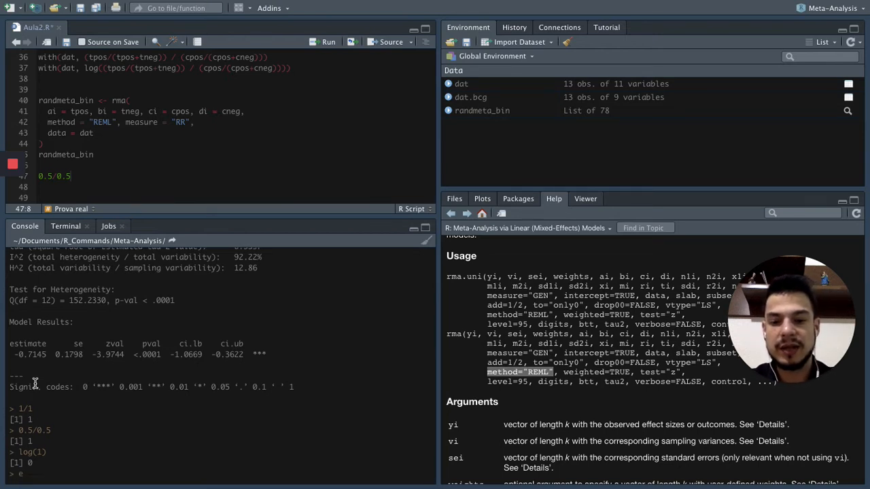
type("xp(")
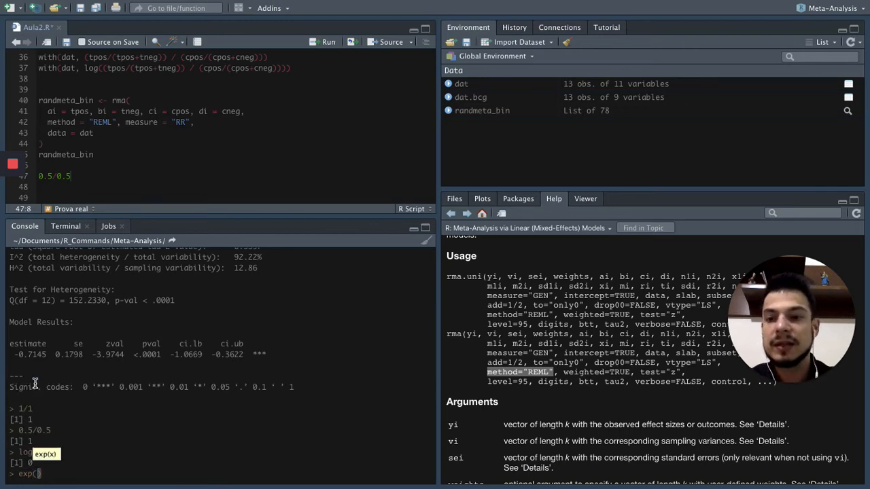
left_click_drag(14, 354, 51, 355)
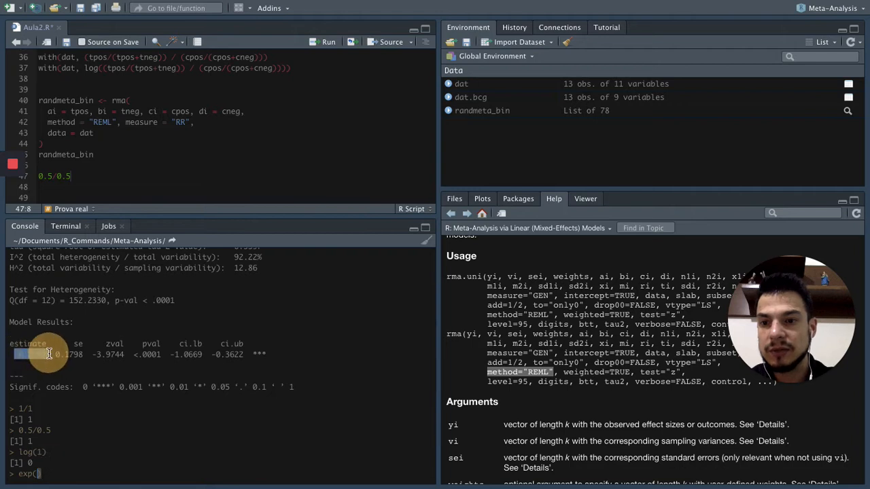
middle_click(38, 472)
key("Return")
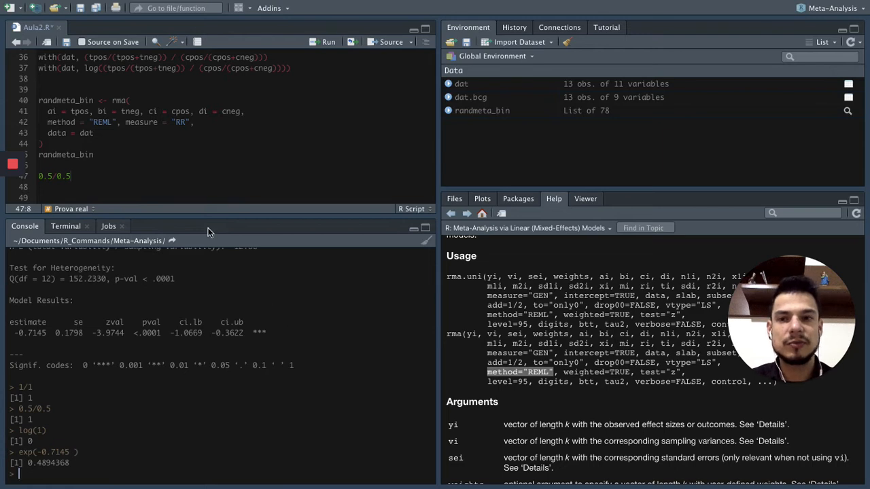
Delete the 0.5/0.5 expression from line 47 of Aula2.R and save the script.
left_click(157, 165)
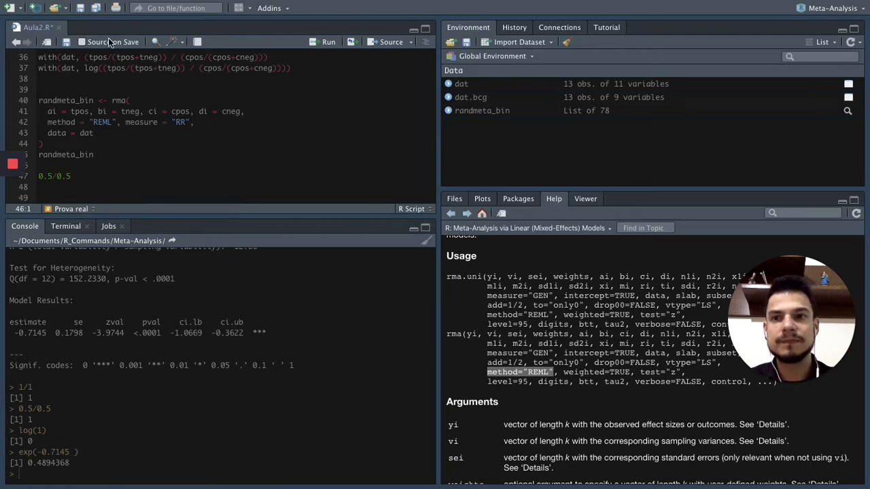
left_click(80, 8)
left_click(87, 179)
key("BackSpace")
key("BackSpace")
key("BackSpace")
key("BackSpace")
key("BackSpace")
key("BackSpace")
key("BackSpace")
left_click(79, 8)
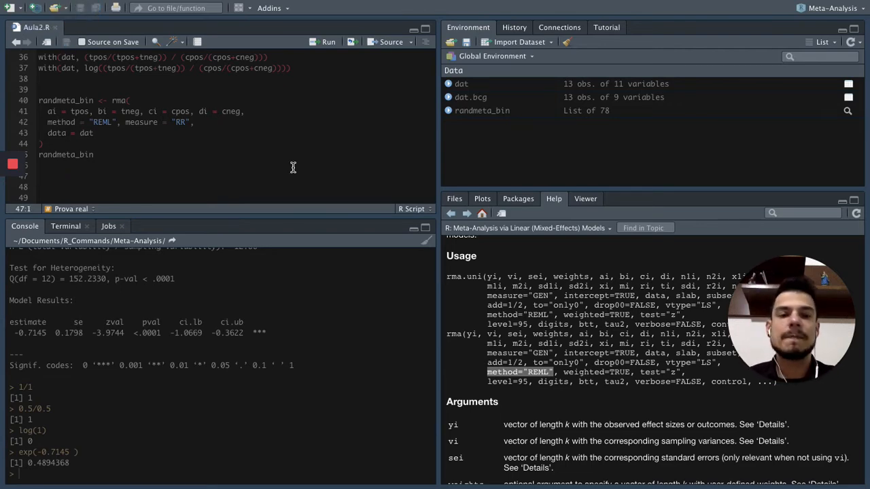
Copy the randmeta_bin <- rma(yi, vi, data = dat) block with its print line from the Meta-Análise no R page into line 47 of Aula2.R.
key("super+Tab")
scroll(376, 230, "down", 3)
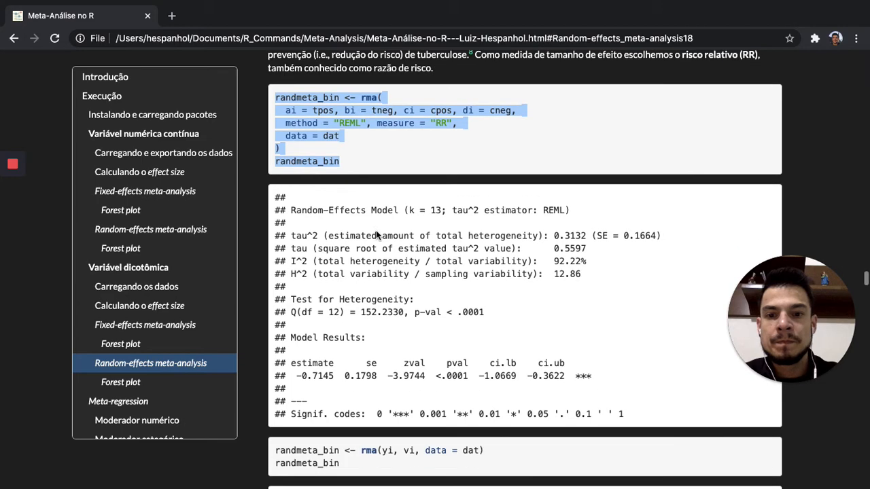
scroll(376, 231, "down", 5)
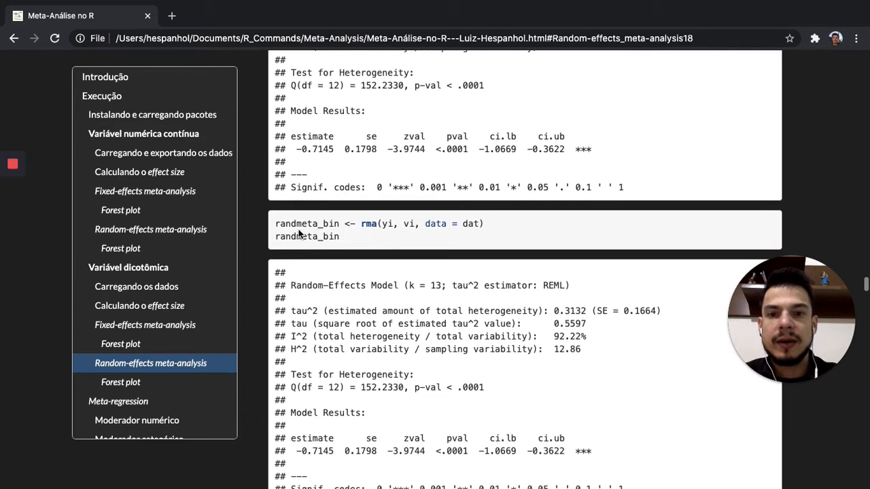
left_click_drag(278, 224, 343, 237)
key("ctrl+c")
key("super+Tab")
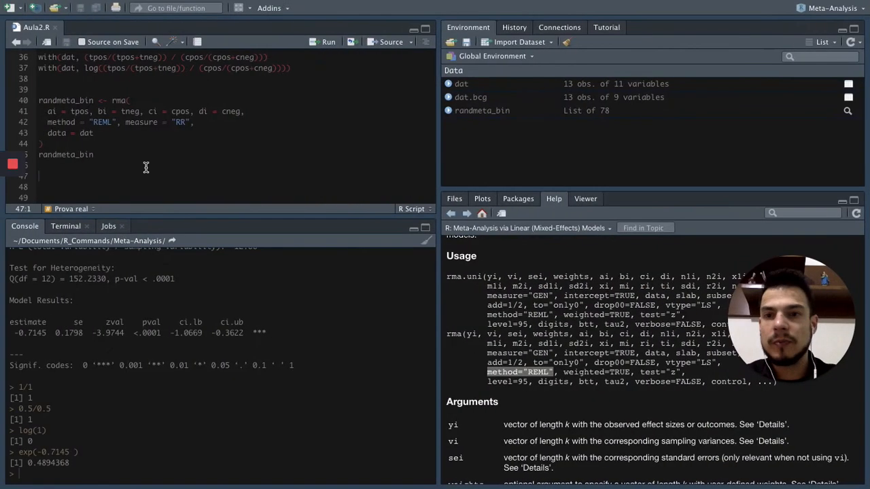
key("ctrl+v")
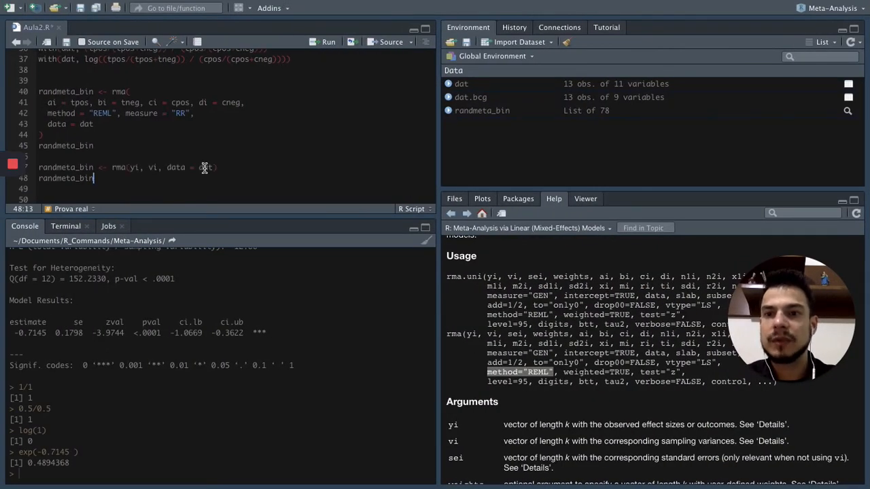
Compare the yi, vi and data arguments of the short rma call with the count, method and measure arguments of the first call.
left_click(112, 169)
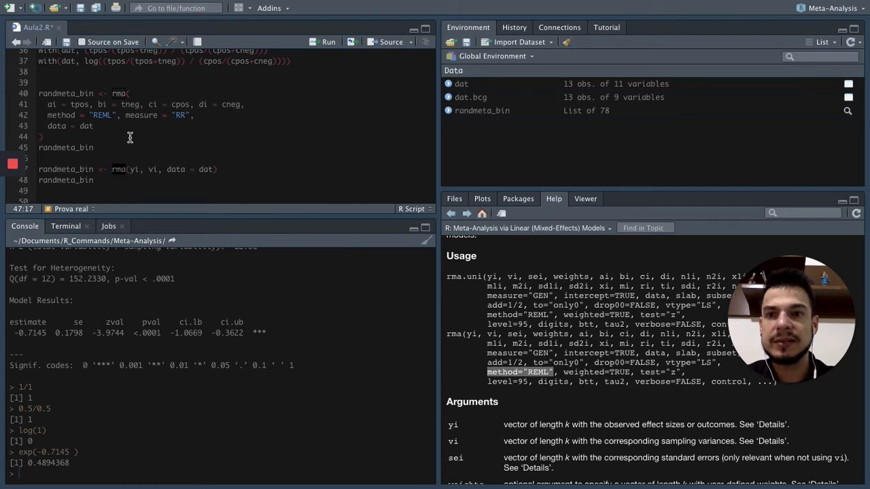
left_click_drag(46, 104, 245, 105)
left_click_drag(131, 170, 162, 172)
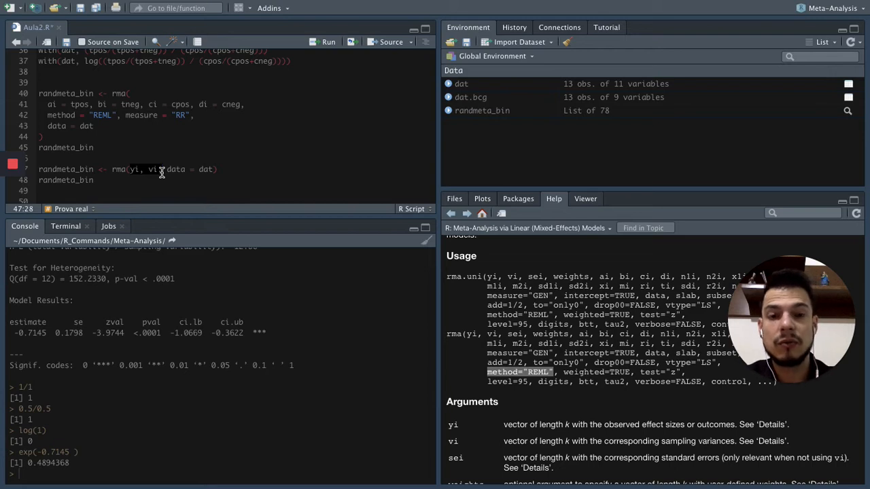
left_click(218, 178)
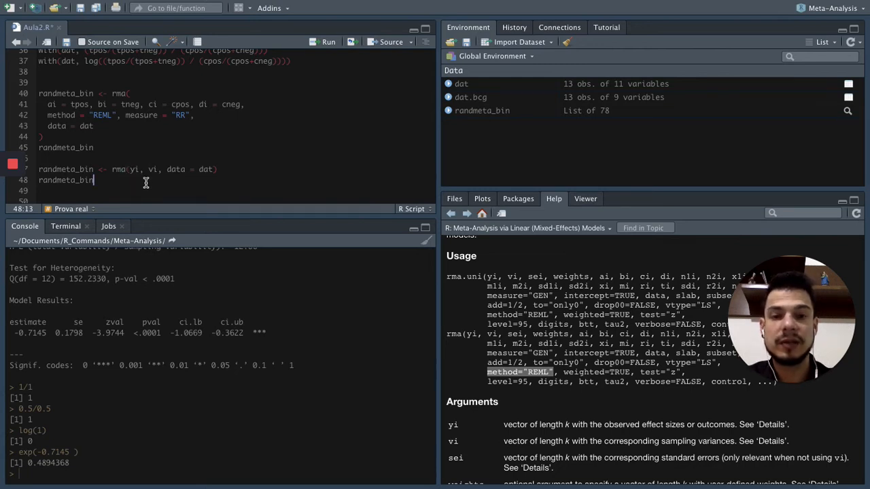
left_click_drag(51, 116, 116, 115)
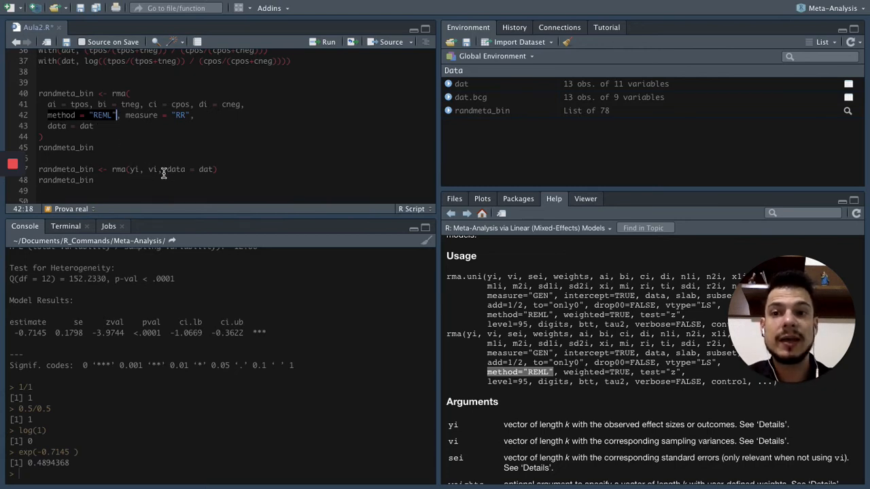
left_click(69, 116)
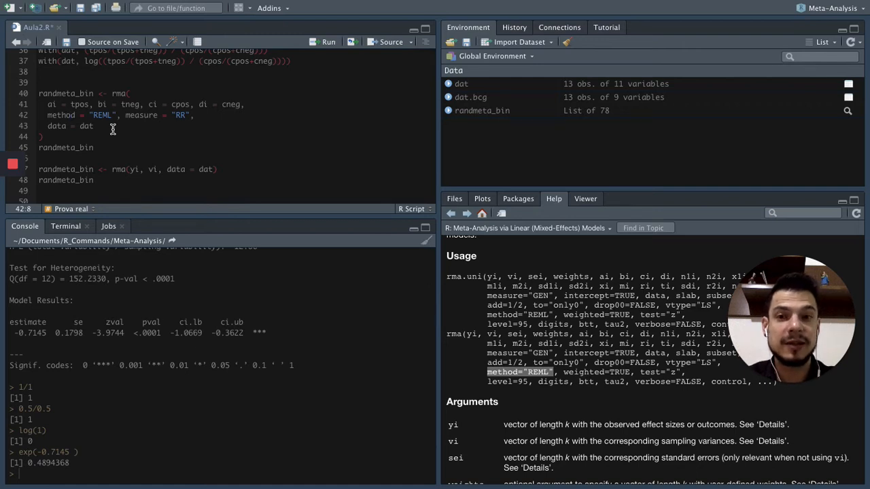
left_click(139, 169)
left_click(156, 169)
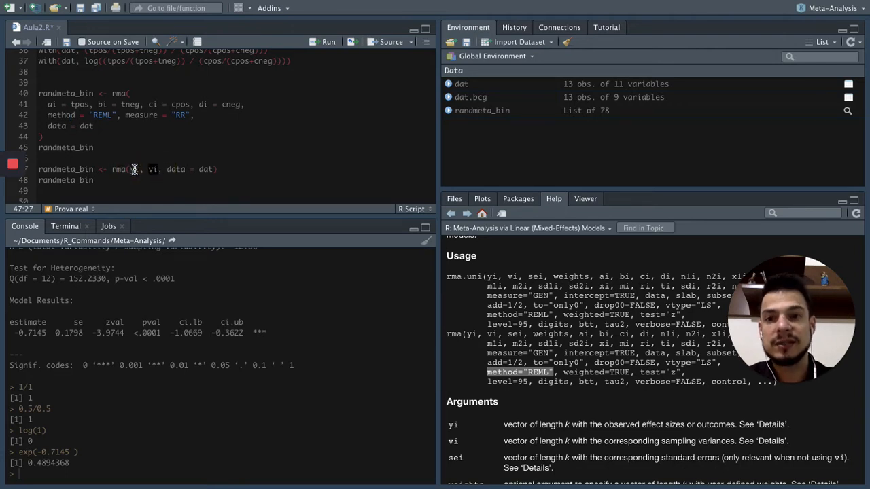
left_click(170, 170)
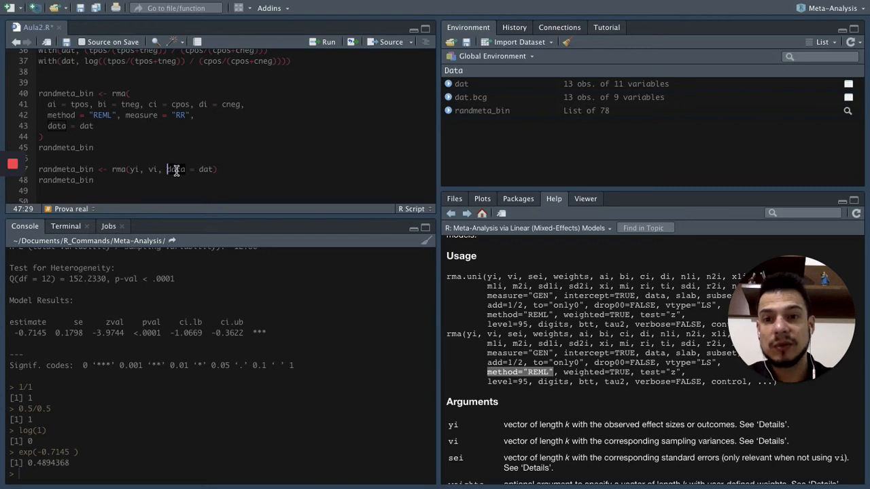
left_click(204, 169)
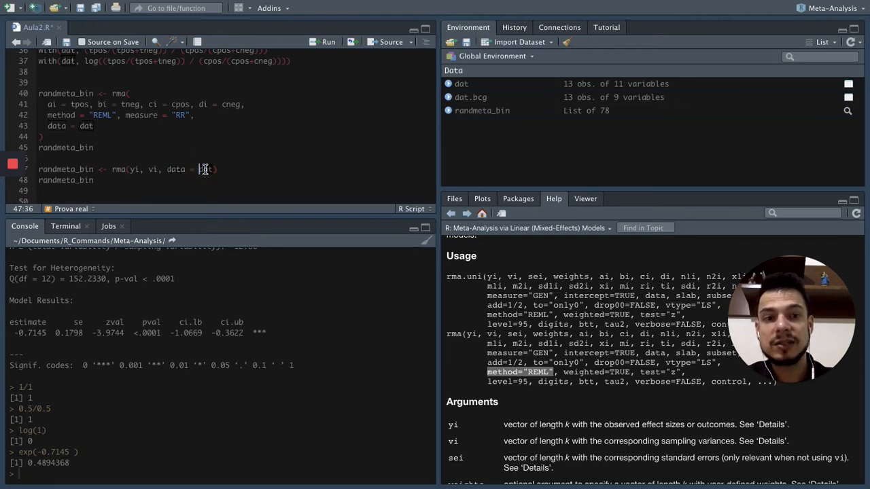
Run lines 47–48 of Aula2.R to fit the model from yi and vi and print randmeta_bin.
left_click(41, 170)
left_click_drag(57, 169, 109, 180)
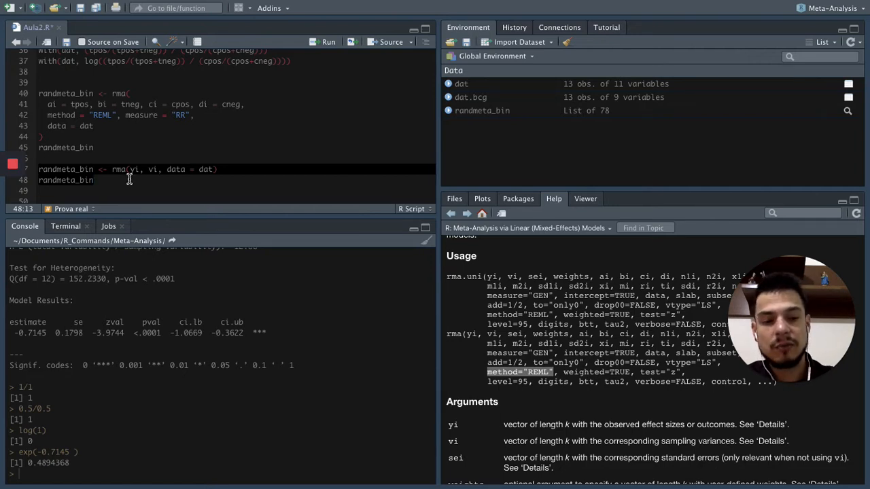
key("ctrl+Return")
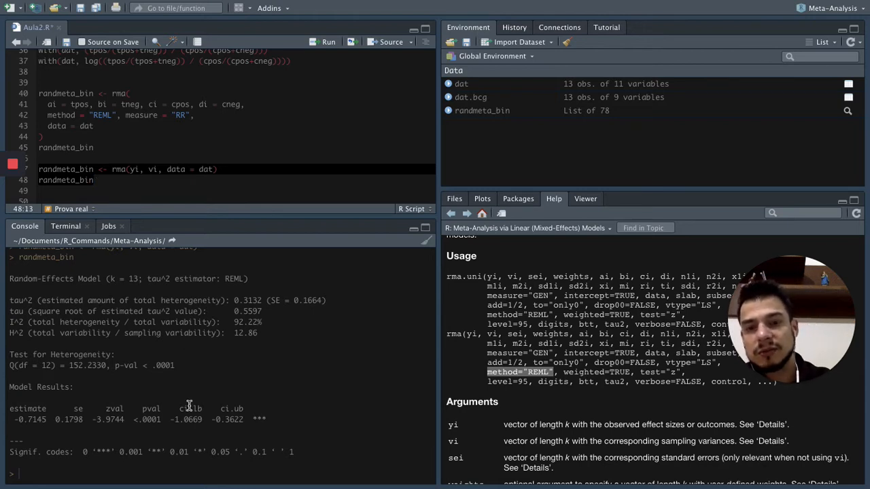
Compare the new randmeta_bin output with the earlier model output in the console, and save Aula2.R.
scroll(189, 406, "up", 5)
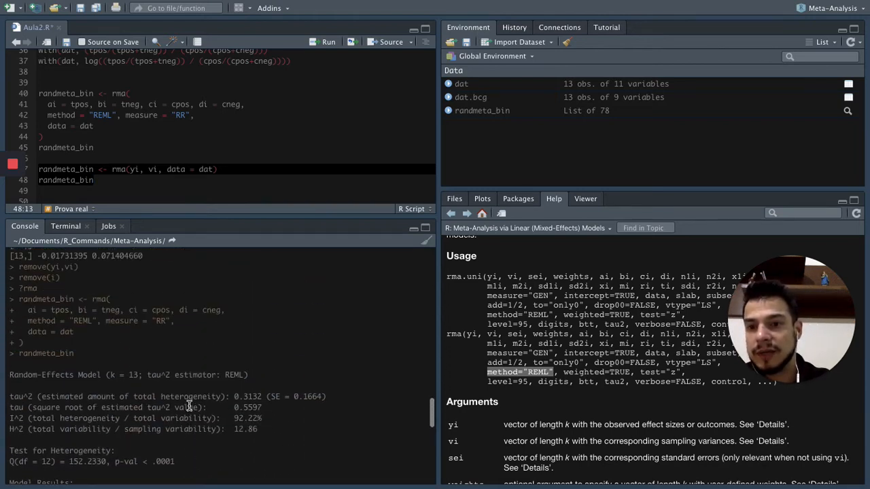
scroll(189, 406, "down", 5)
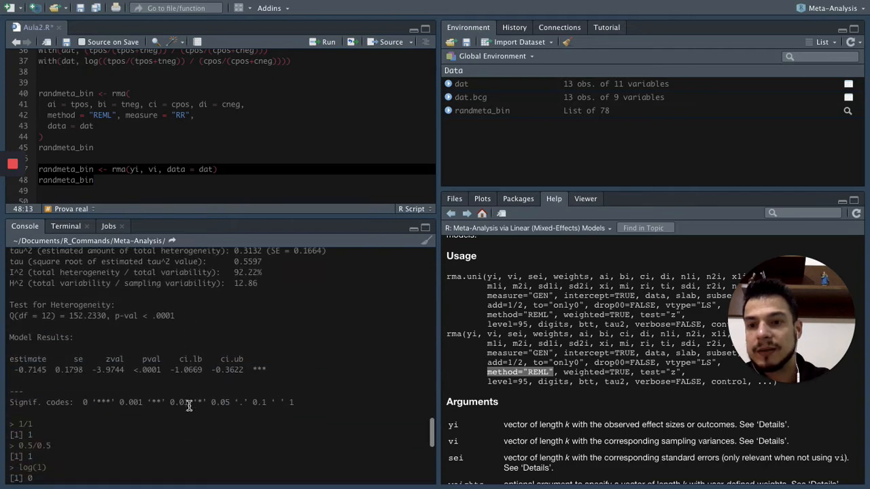
scroll(189, 406, "down", 3)
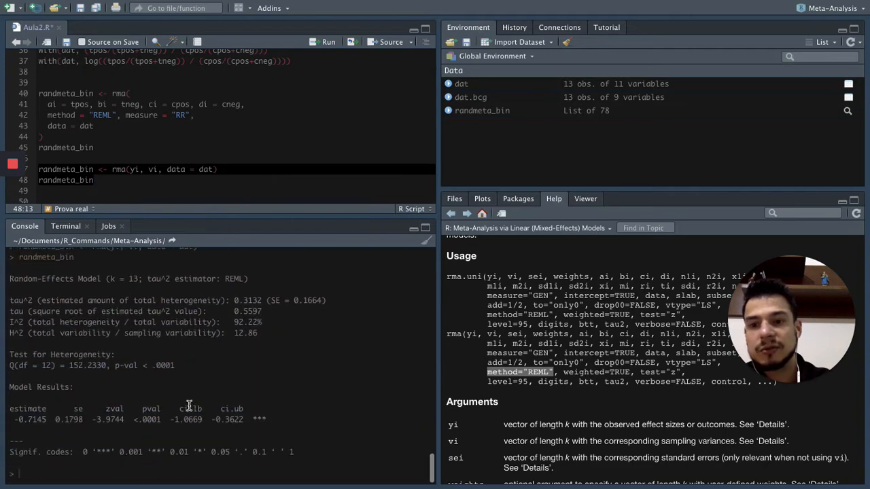
left_click(219, 168)
left_click(79, 8)
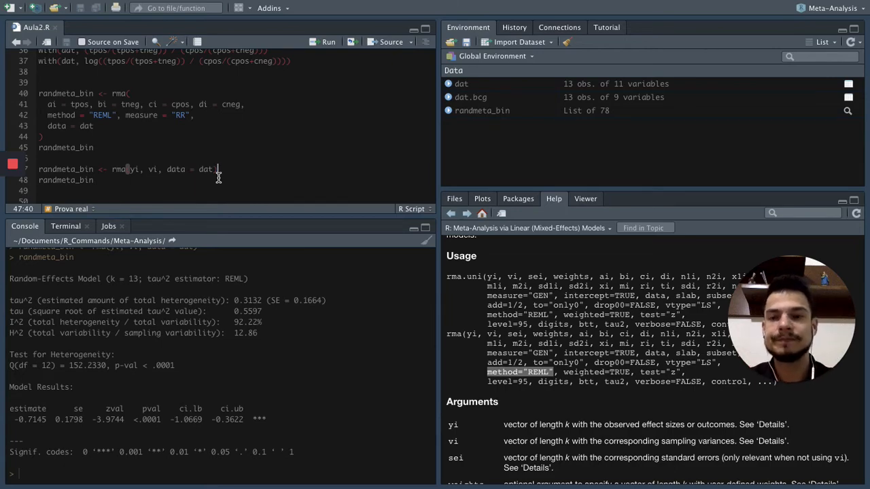
Write forest(randmeta_bin) on line 50 of Aula2.R and run it to draw a basic forest plot of the random-effects model.
key("ctrl+Right")
scroll(388, 271, "down", 3)
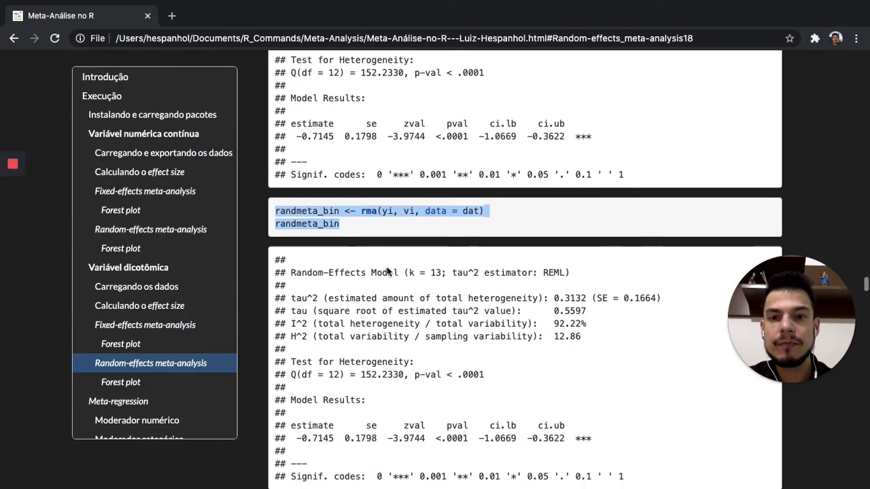
scroll(386, 271, "down", 5)
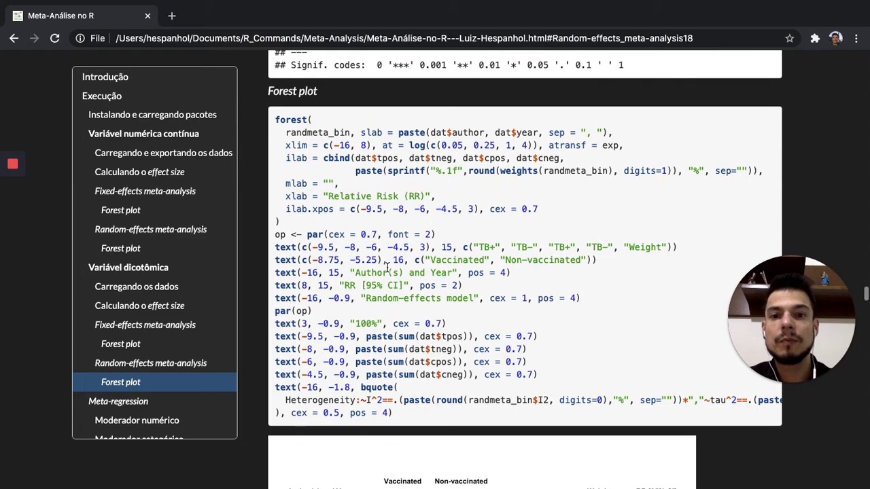
key("ctrl+Left")
left_click(175, 181)
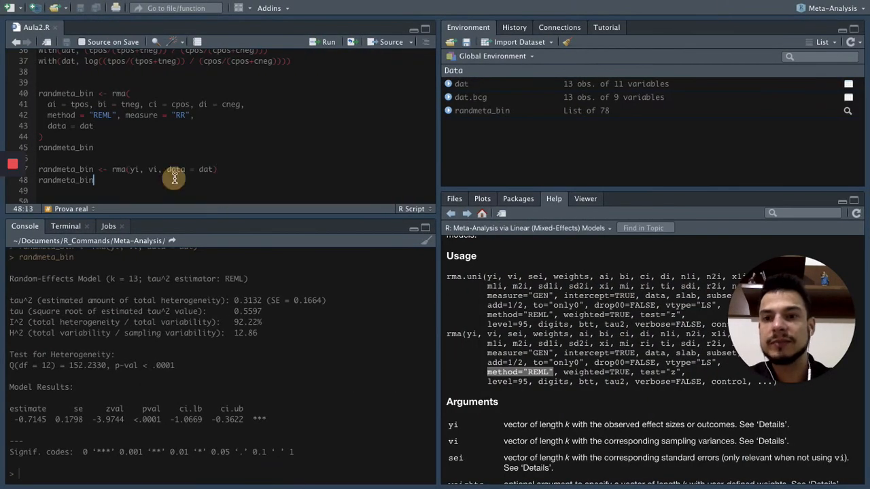
key("Down")
key("Down")
type("forest(")
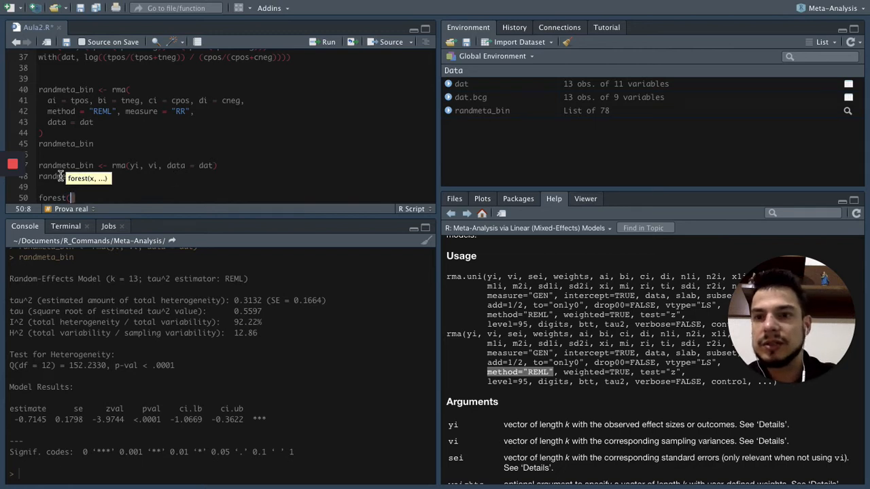
double_click(61, 176)
key("ctrl+c")
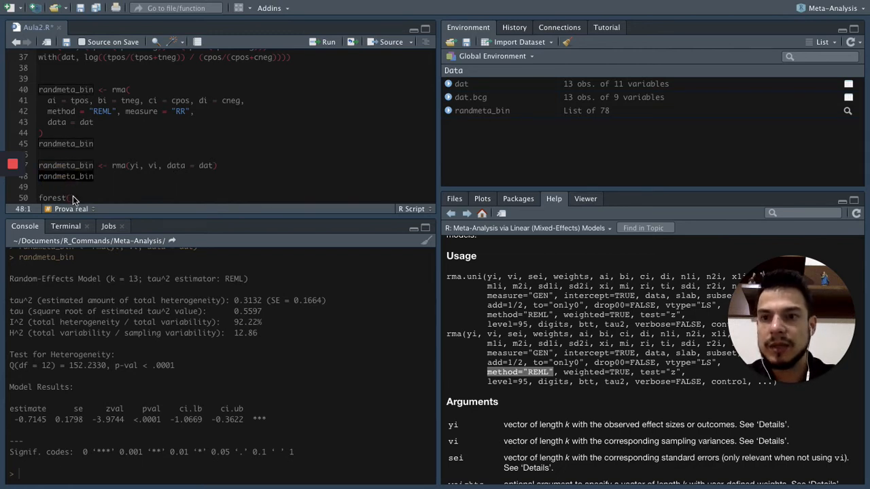
scroll(110, 185, "down", 2)
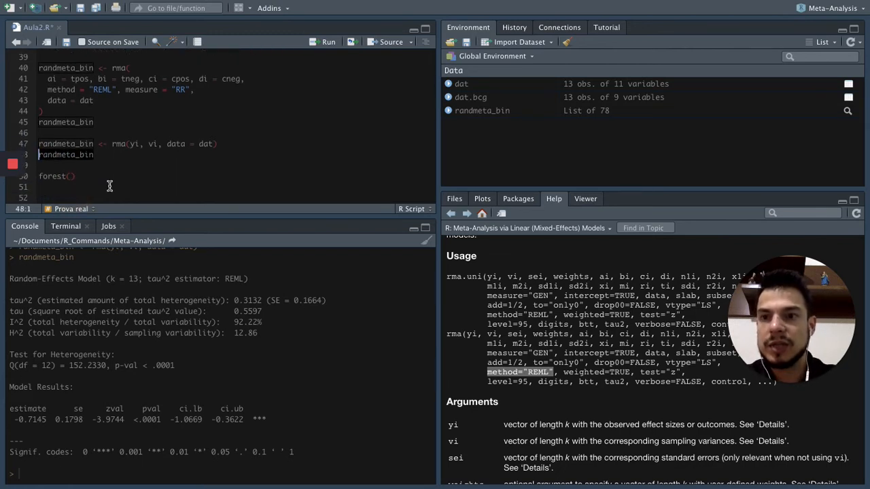
left_click(70, 176)
key("ctrl+v")
key("ctrl+Return")
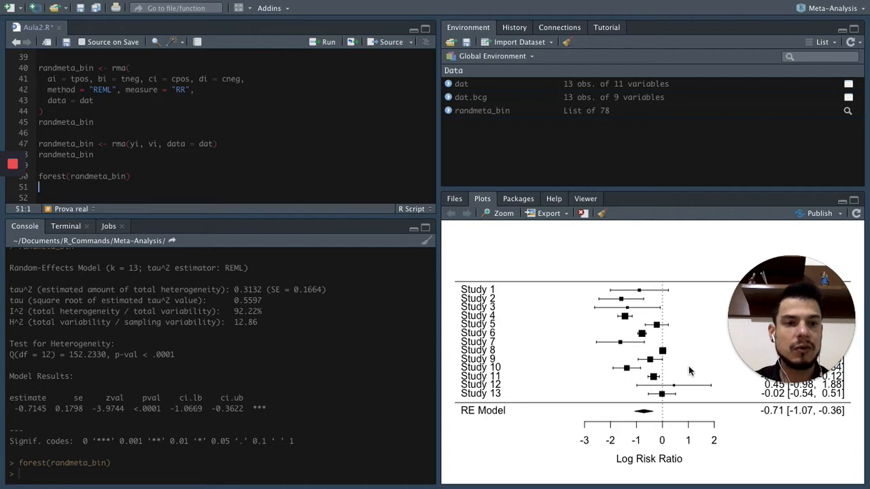
left_click_drag(773, 340, 788, 187)
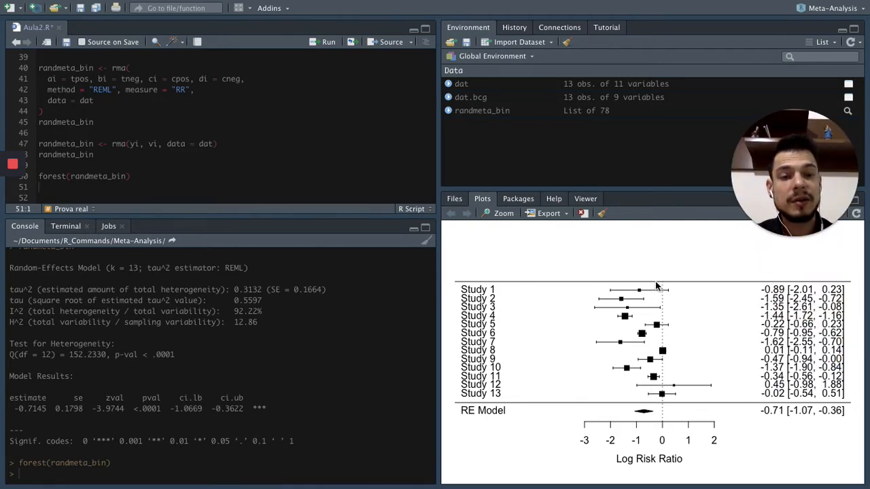
mouse_move(756, 206)
left_click_drag(778, 173, 778, 166)
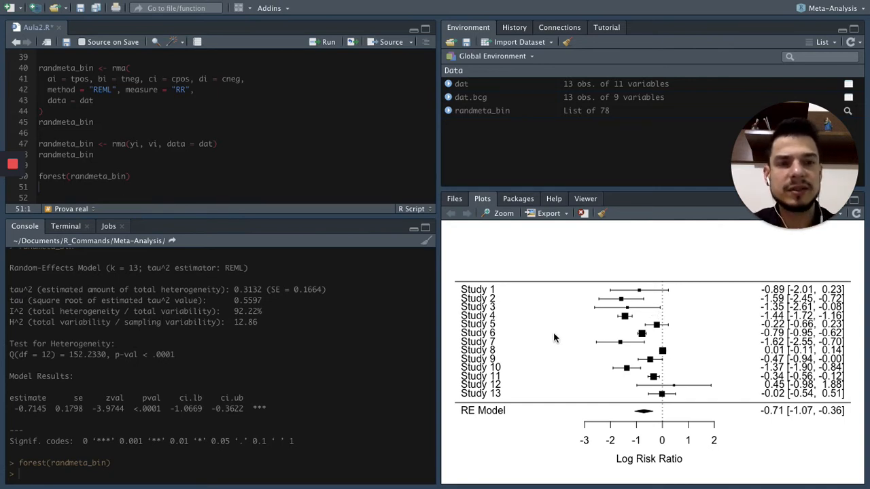
Copy the full customised forest() code with its text() labels from the Meta-Análise no R page into Aula2.R from line 52.
key("ctrl+Right")
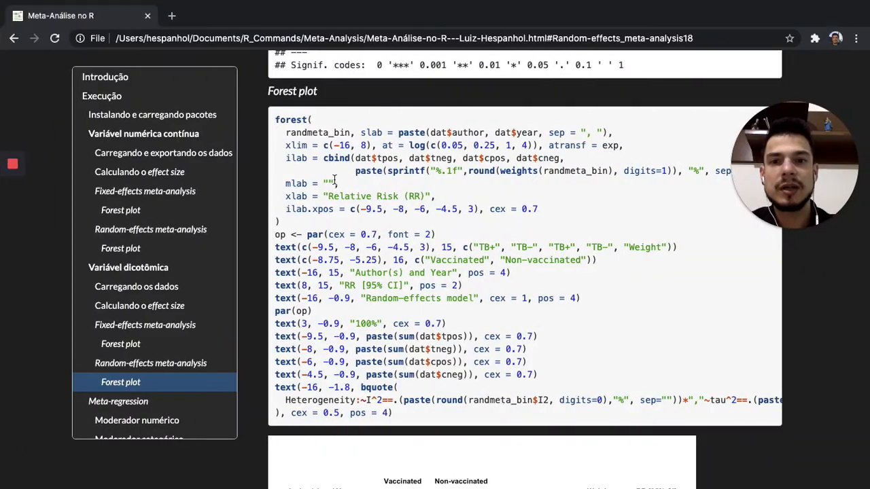
left_click_drag(274, 120, 407, 412)
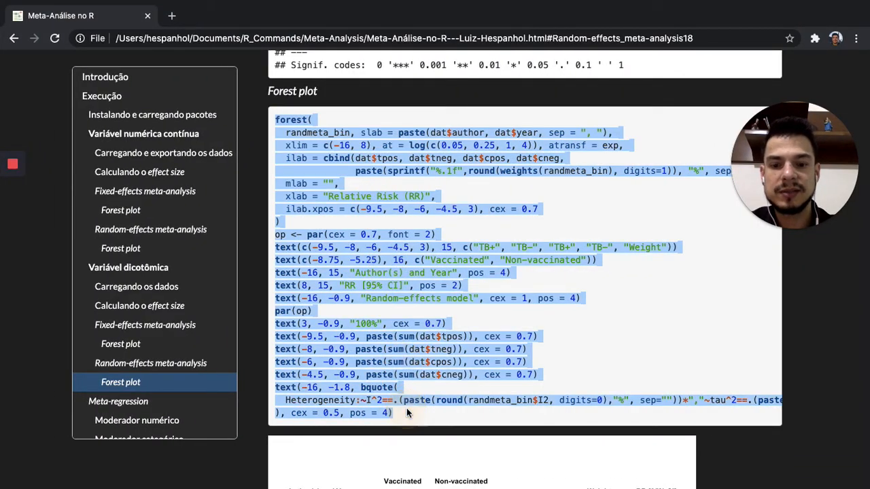
key("ctrl+Left")
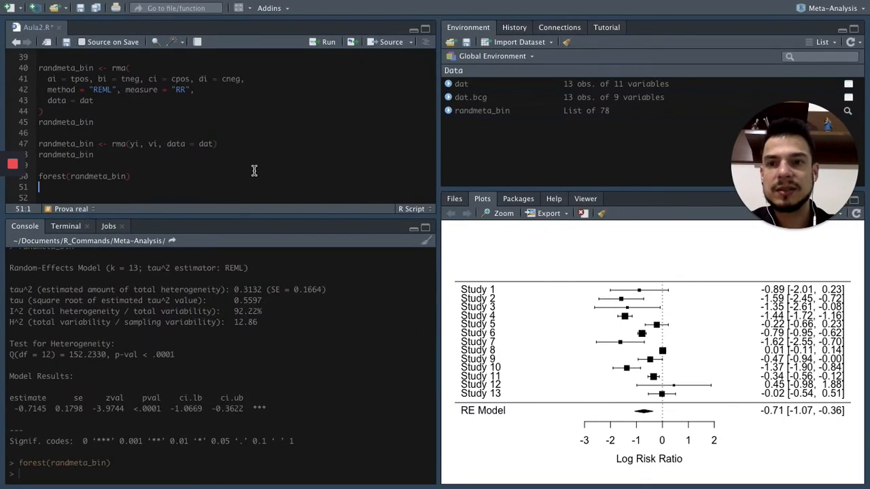
key("ctrl+v")
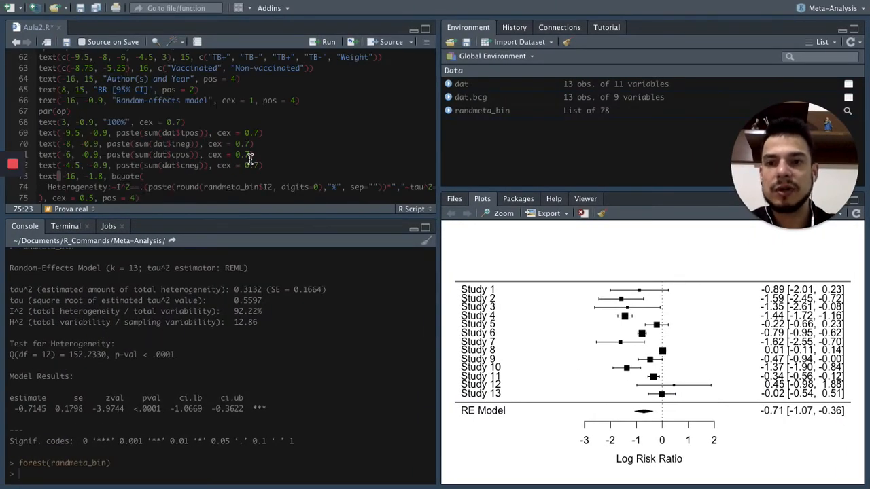
scroll(250, 158, "down", 1)
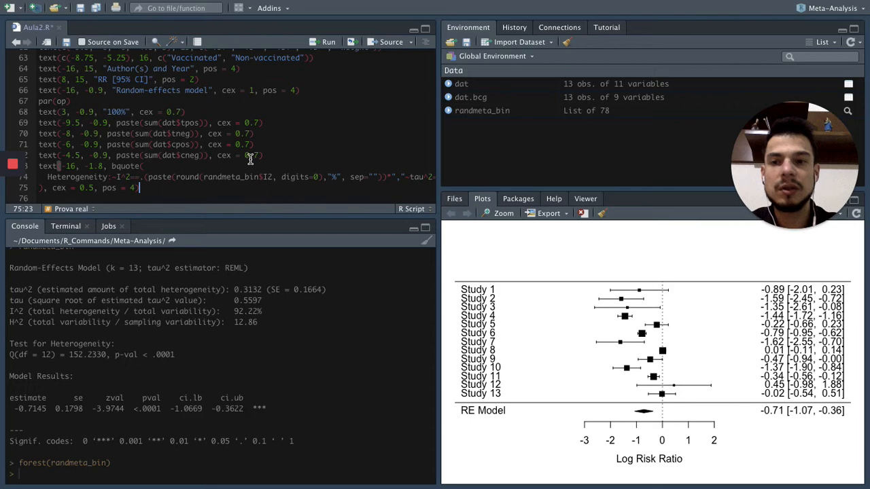
scroll(250, 159, "up", 4)
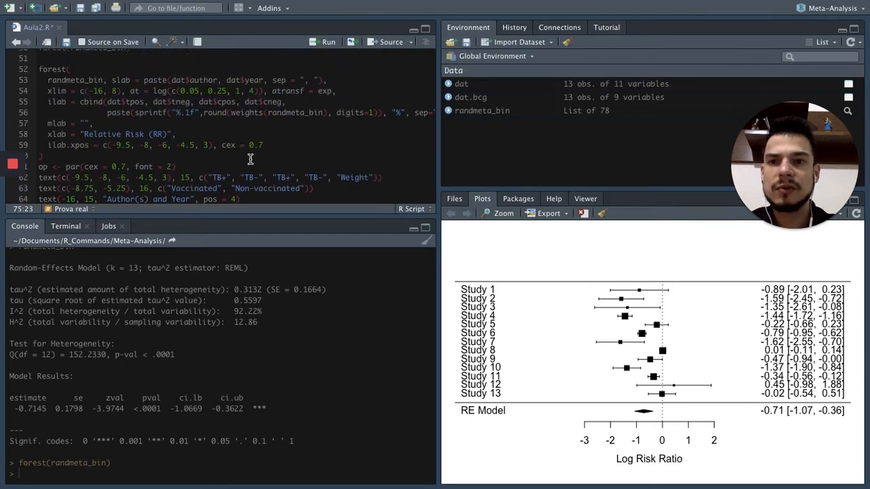
Run lines 52–75 of Aula2.R to draw the customised relative-risk forest plot with group counts, weights and heterogeneity.
left_click(125, 134)
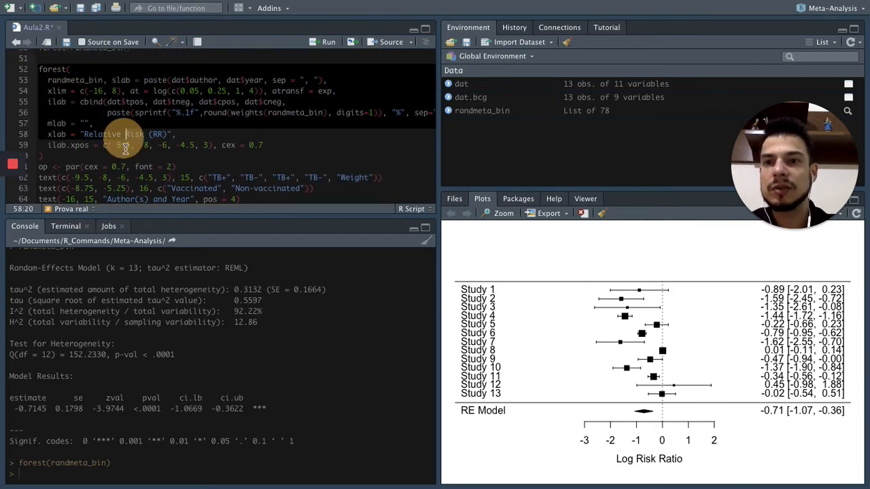
scroll(139, 190, "down", 4)
left_click(175, 191)
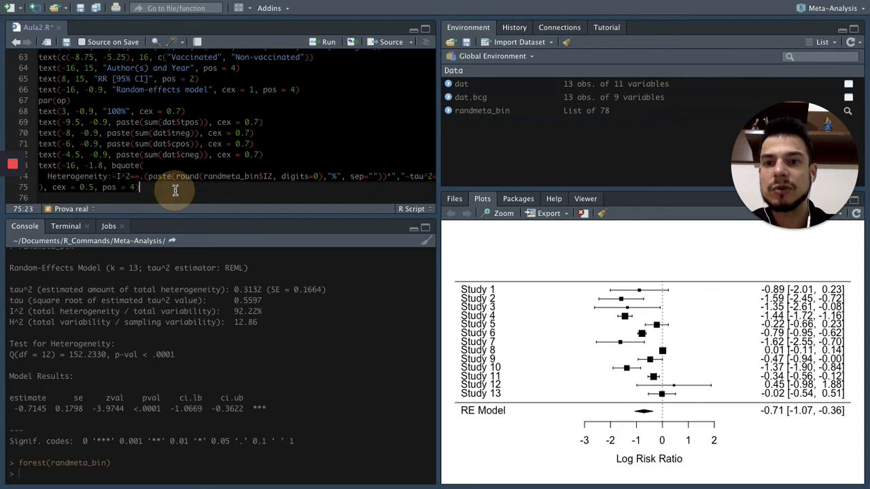
key("super+Return")
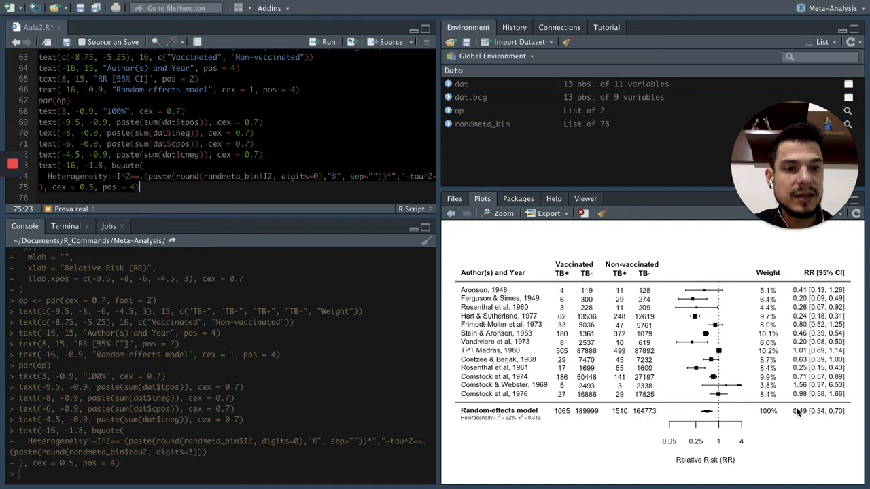
Compare the weights and marker sizes of the first and sixth studies in the customised forest plot.
mouse_move(18, 181)
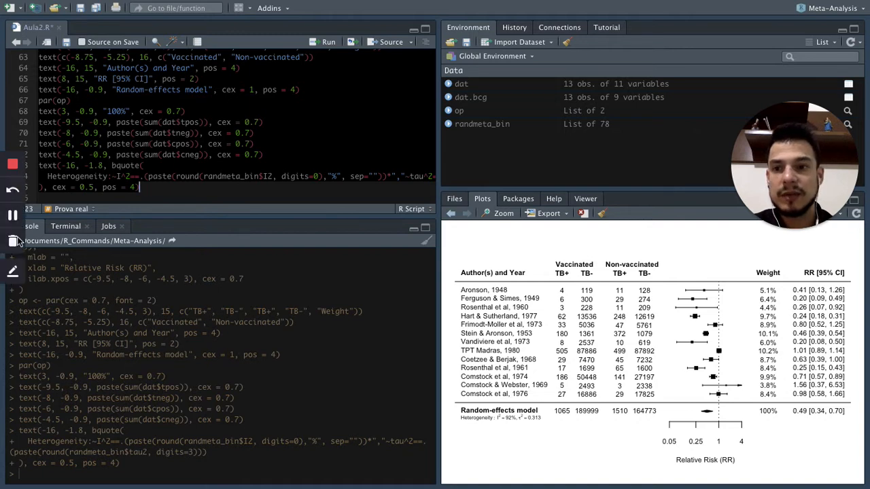
left_click(12, 271)
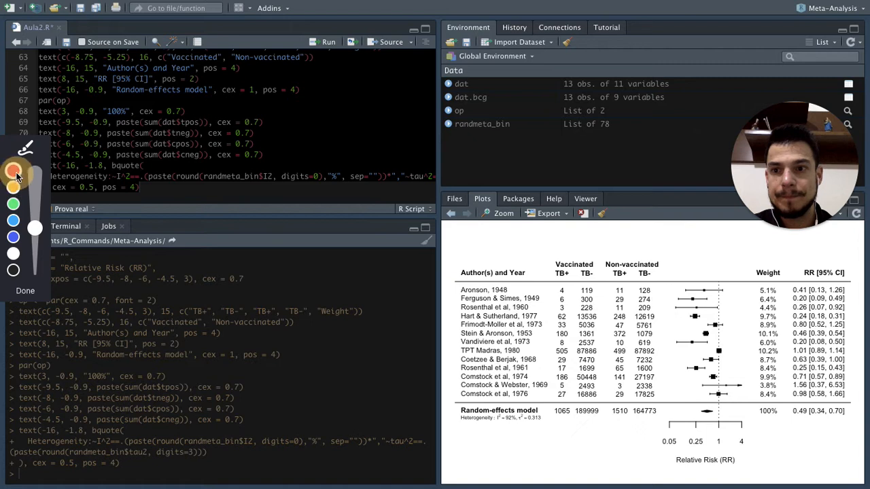
left_click_drag(34, 227, 35, 276)
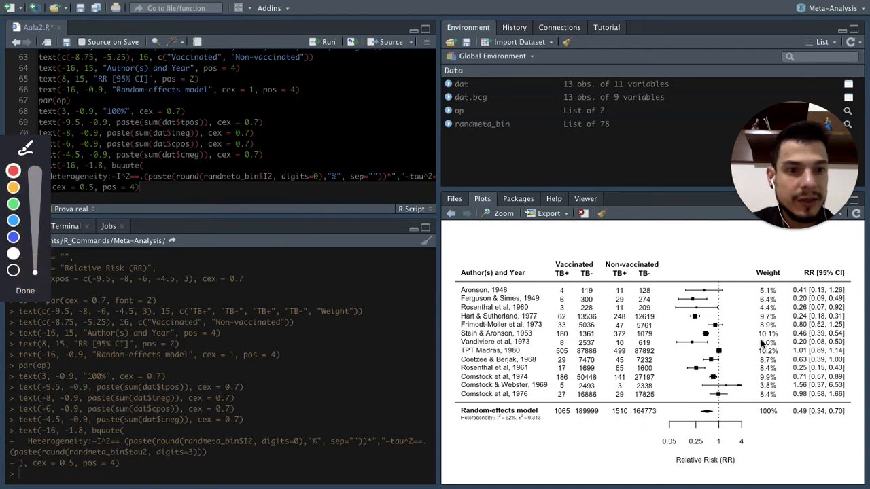
mouse_move(782, 333)
left_mouse_down()
mouse_move(760, 329)
mouse_move(757, 338)
mouse_move(777, 328)
left_mouse_up()
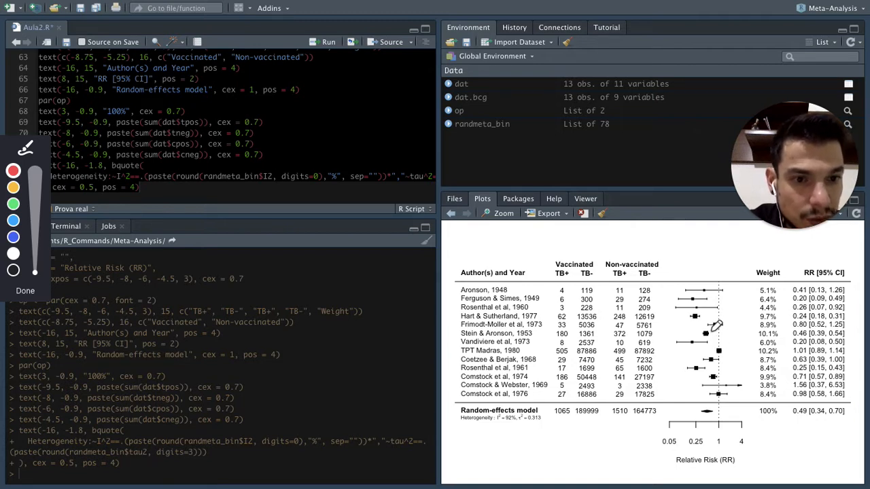
left_click_drag(711, 330, 706, 332)
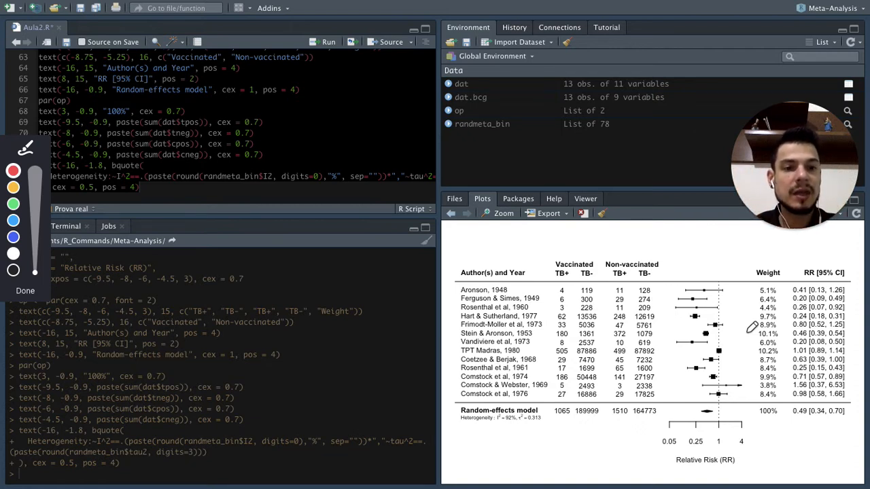
left_click(768, 285)
mouse_move(766, 284)
left_mouse_down()
mouse_move(751, 291)
mouse_move(757, 300)
mouse_move(779, 288)
left_mouse_up()
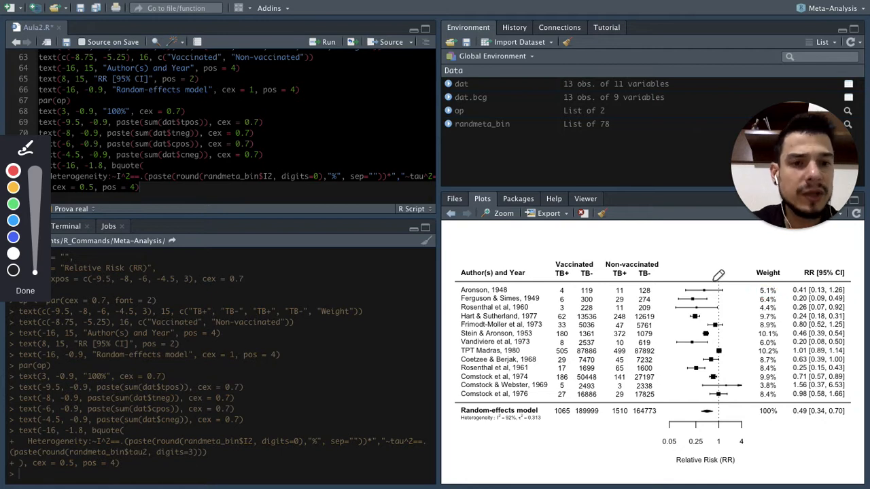
mouse_move(711, 286)
left_mouse_down()
mouse_move(691, 298)
mouse_move(706, 303)
mouse_move(709, 289)
left_mouse_up()
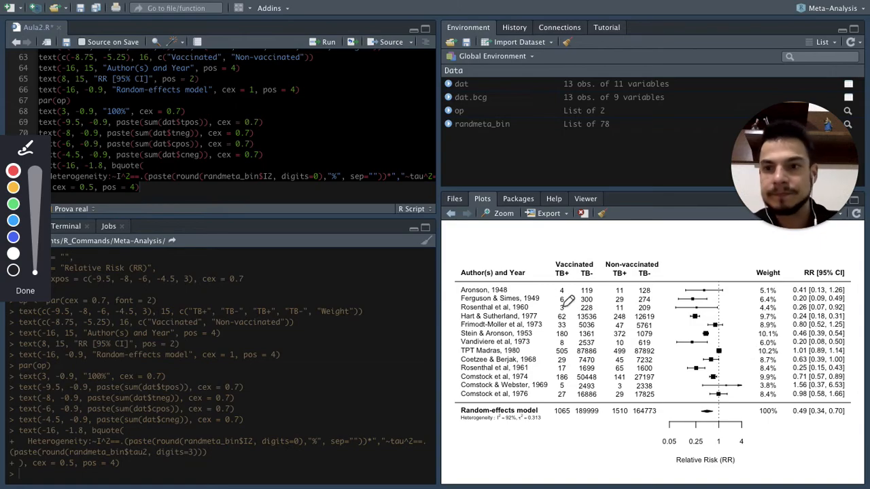
left_click(25, 293)
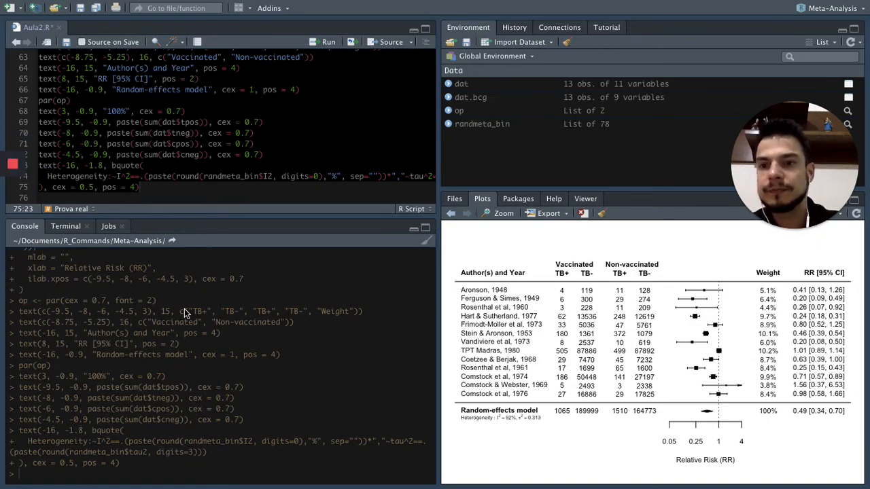
Review the customised forest plot code, its plot and the metabin block beneath them on the Meta-Análise no R page.
key("ctrl+Right")
scroll(345, 308, "down", 10)
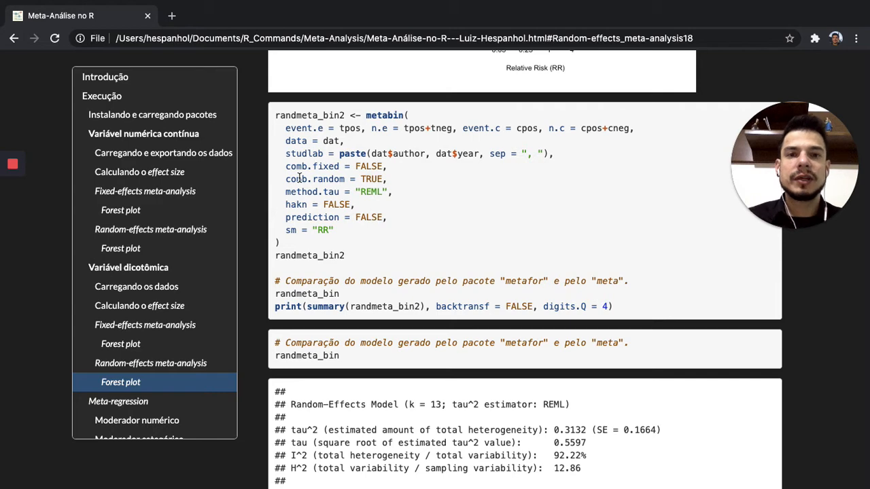
scroll(299, 178, "up", 8)
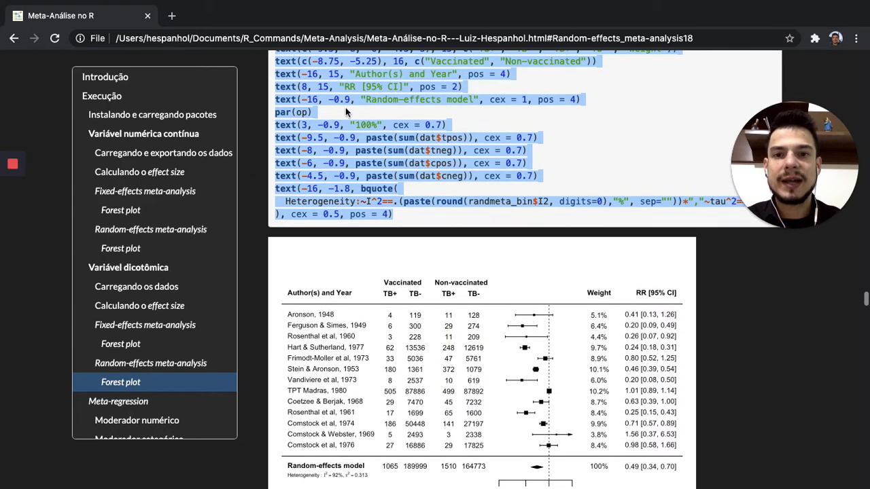
scroll(365, 147, "up", 3)
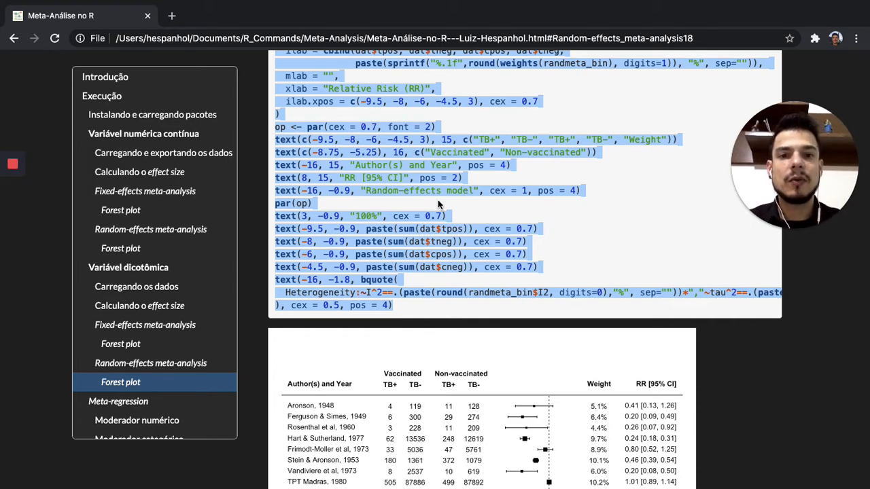
scroll(442, 209, "up", 1)
scroll(442, 210, "up", 1)
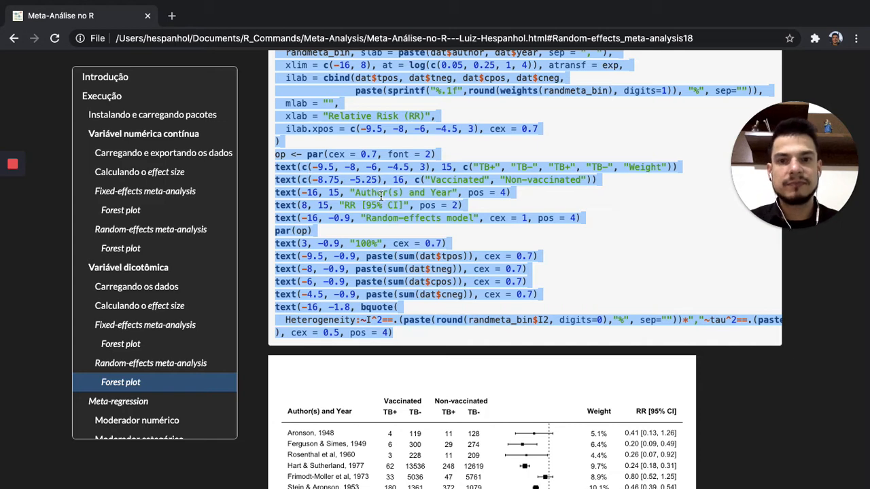
scroll(381, 196, "up", 3)
scroll(382, 196, "down", 1)
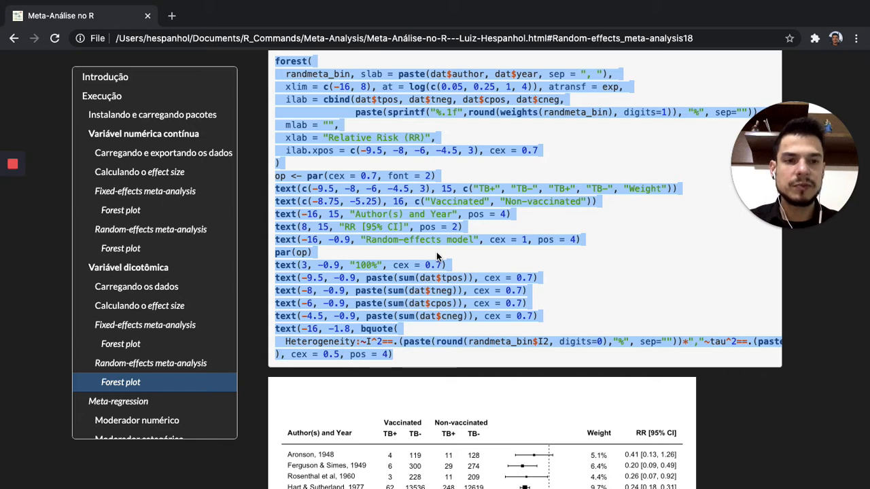
scroll(437, 256, "down", 7)
scroll(438, 257, "down", 2)
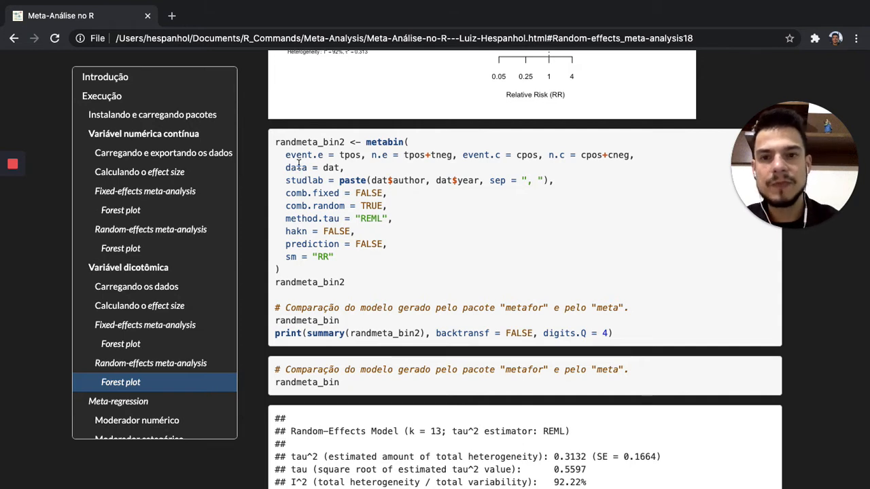
Copy the randmeta_bin2 <- metabin() block with its print line from the page into Aula2.R from line 81, leaving blank lines after it.
left_click_drag(277, 146, 349, 284)
key("ctrl+c")
key("ctrl+Left")
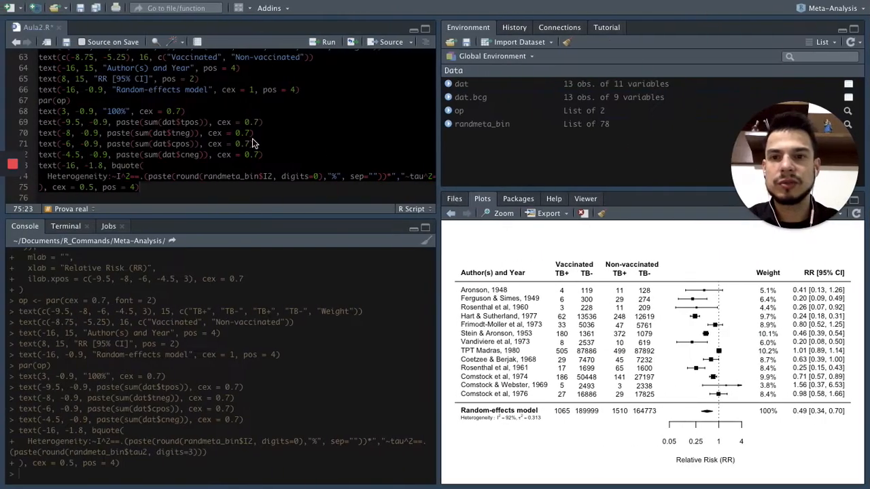
key("ctrl+v")
key("Return")
key("Return")
key("Return")
key("Return")
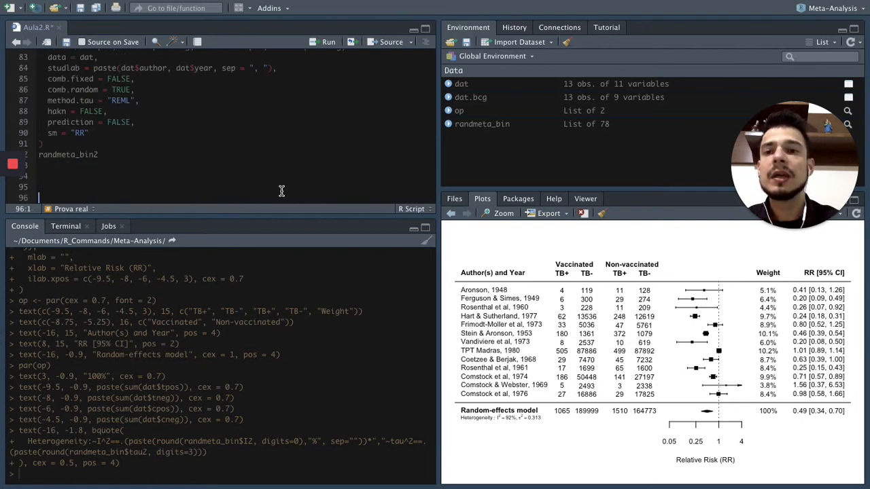
scroll(272, 178, "up", 1)
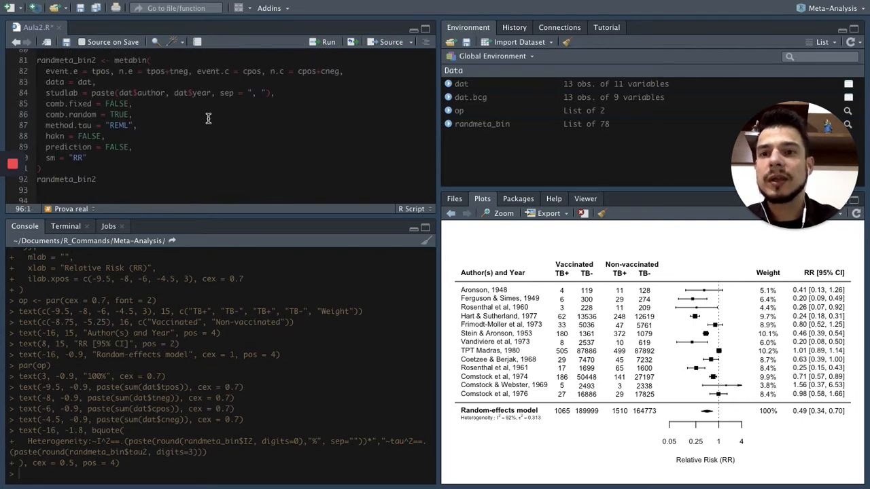
Run the randmeta_bin2 <- metabin() block on lines 81–91 of Aula2.R to fit the random-effects risk-ratio model.
double_click(129, 60)
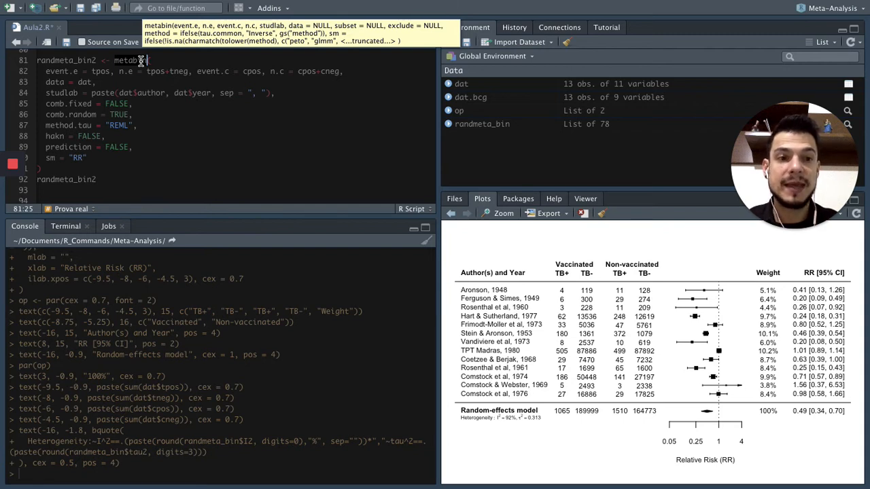
left_click(146, 157)
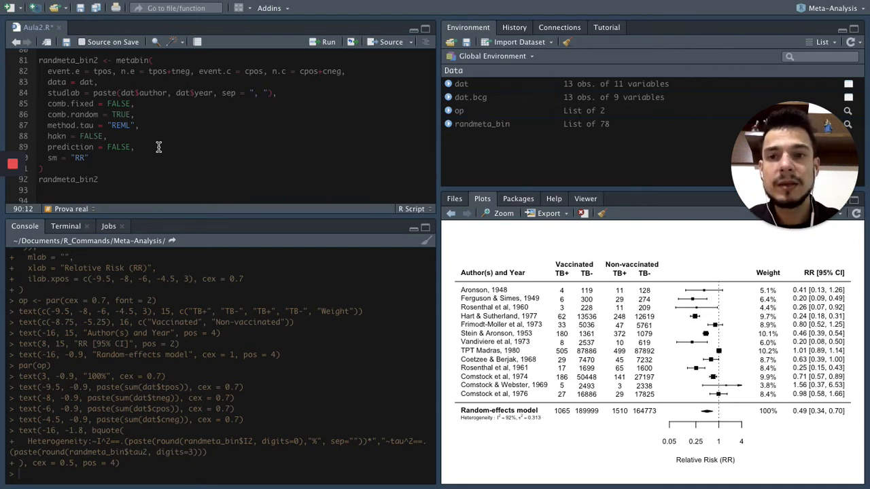
scroll(158, 148, "up", 1)
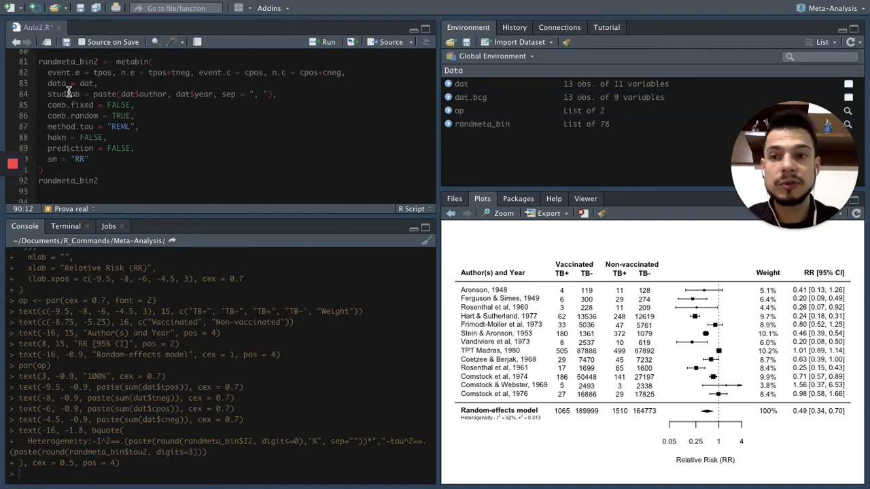
left_click_drag(39, 61, 90, 167)
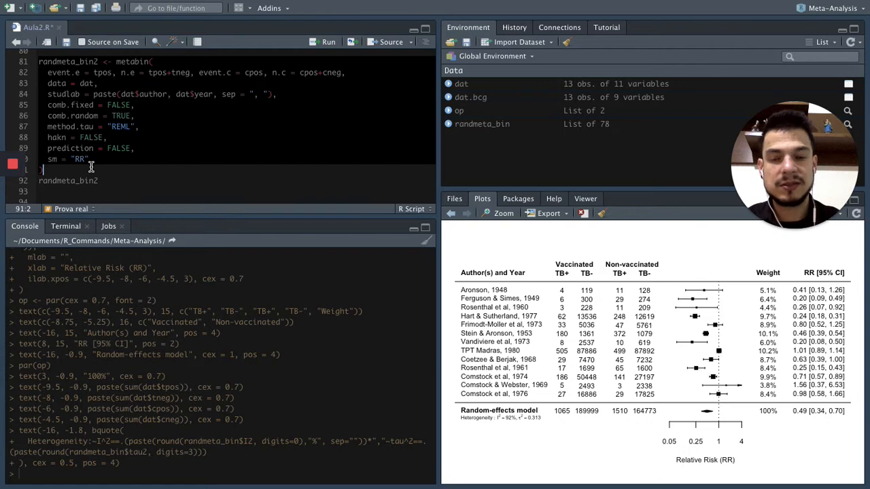
key("ctrl+Return")
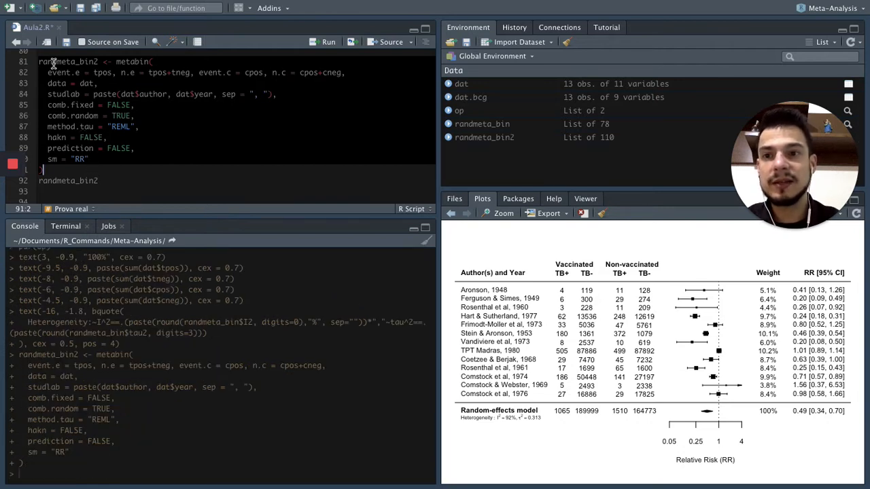
Run line 92 to print the randmeta_bin2 results in the console.
left_click(53, 62)
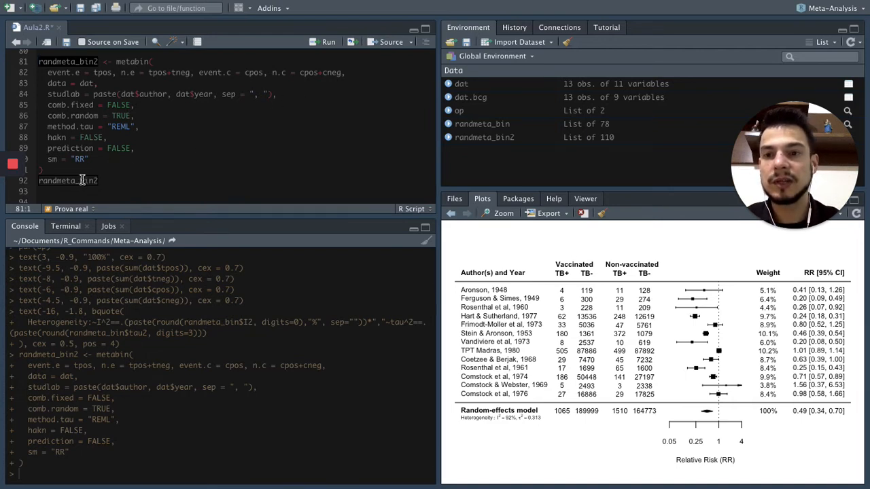
left_click_drag(39, 180, 111, 181)
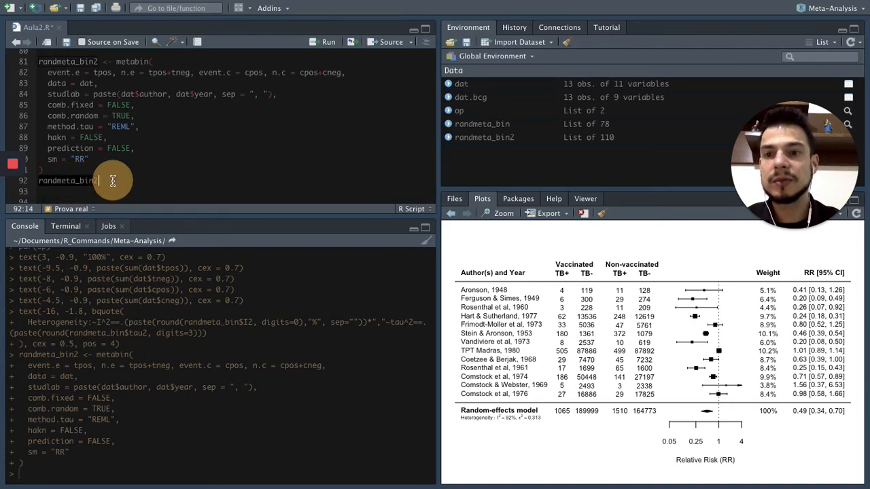
key("ctrl+Return")
Examine the study risk ratios and weights, the pooled random-effects estimate and the heterogeneity statistics in the randmeta_bin2 output.
scroll(218, 290, "up", 5)
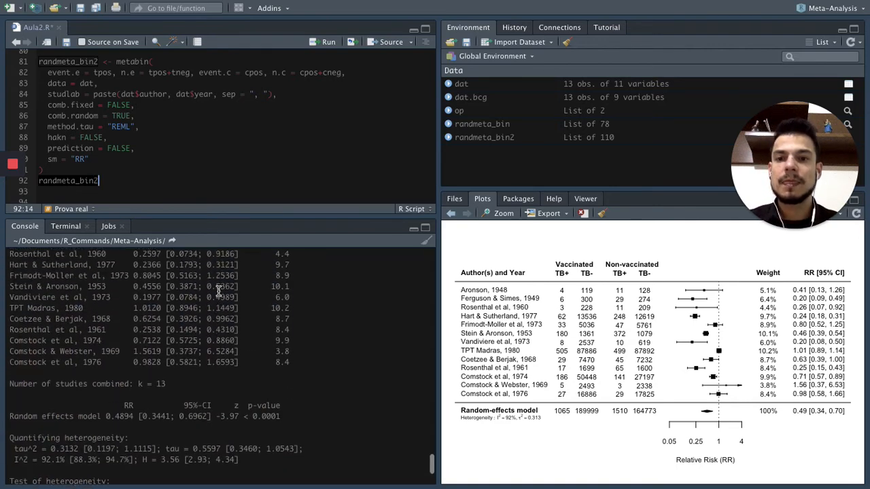
scroll(218, 291, "down", 4)
scroll(218, 291, "down", 1)
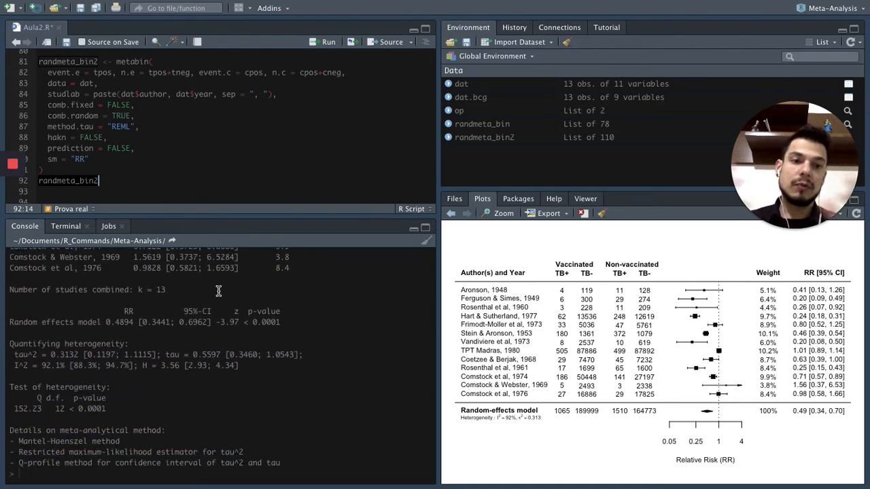
scroll(219, 291, "up", 5)
scroll(218, 291, "down", 5)
scroll(218, 291, "up", 2)
scroll(218, 291, "down", 2)
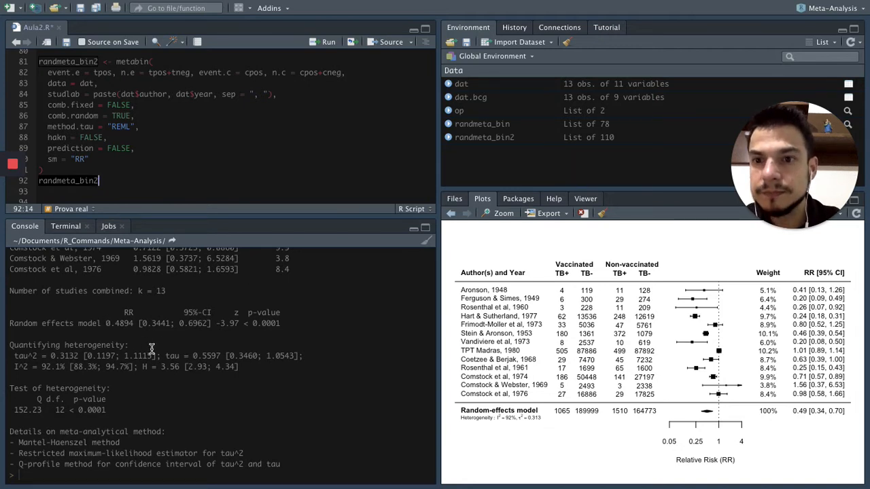
scroll(152, 348, "up", 2)
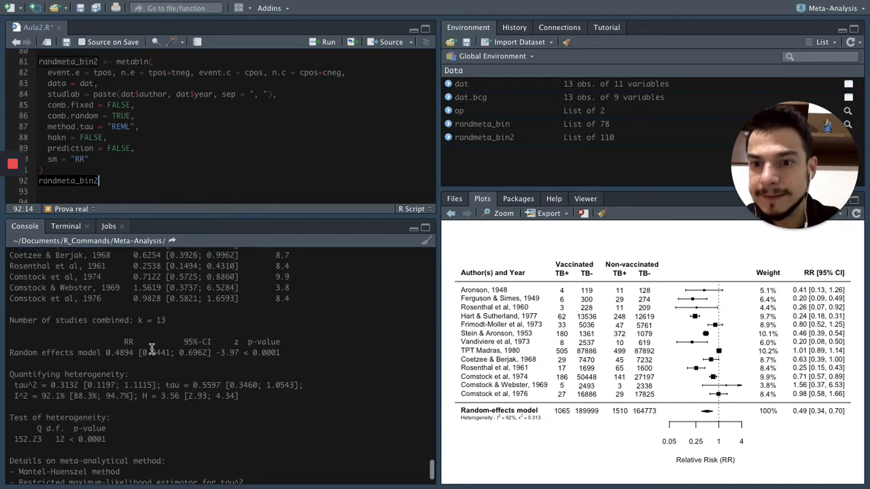
scroll(151, 349, "down", 2)
scroll(152, 349, "up", 4)
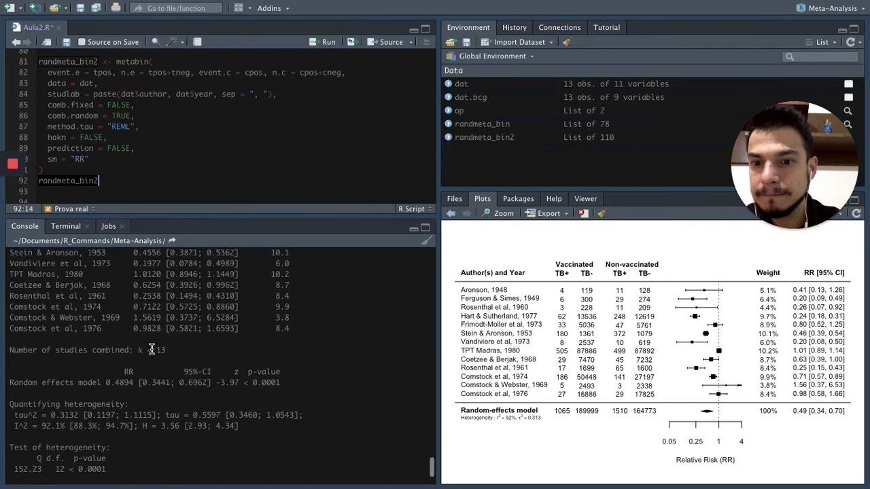
scroll(152, 348, "up", 5)
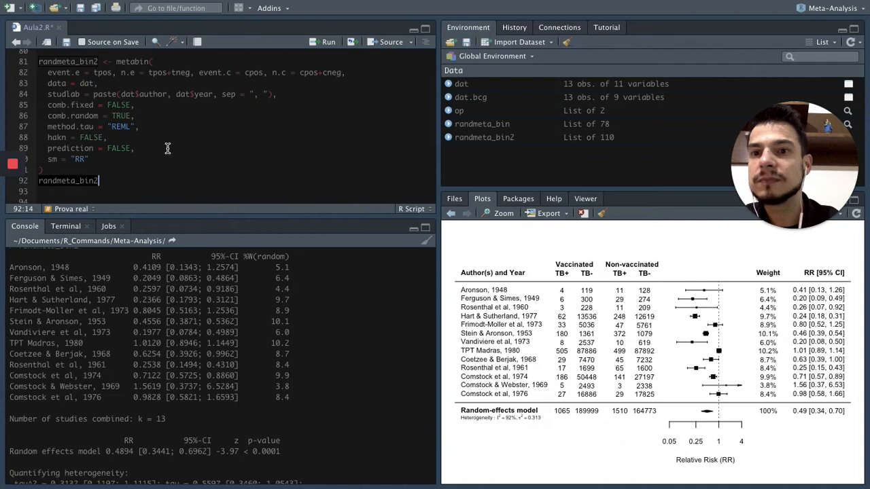
scroll(192, 301, "down", 2)
left_click_drag(104, 426, 133, 425)
scroll(146, 382, "up", 2)
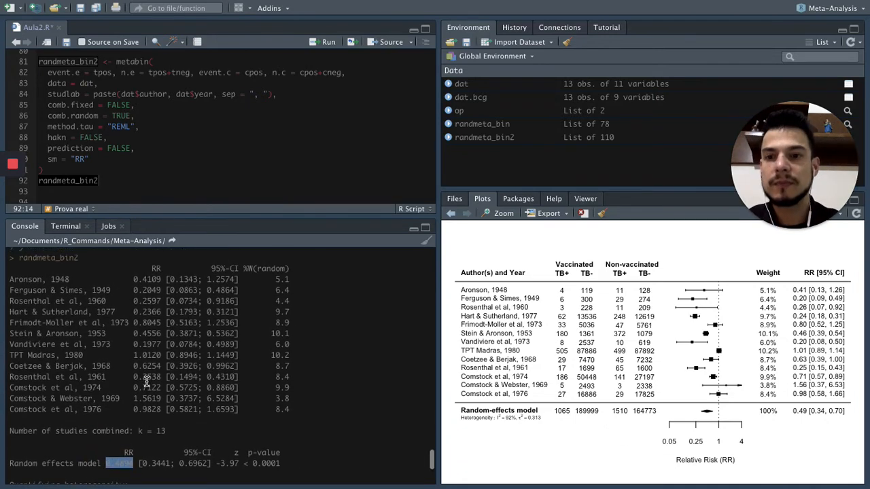
scroll(146, 380, "down", 8)
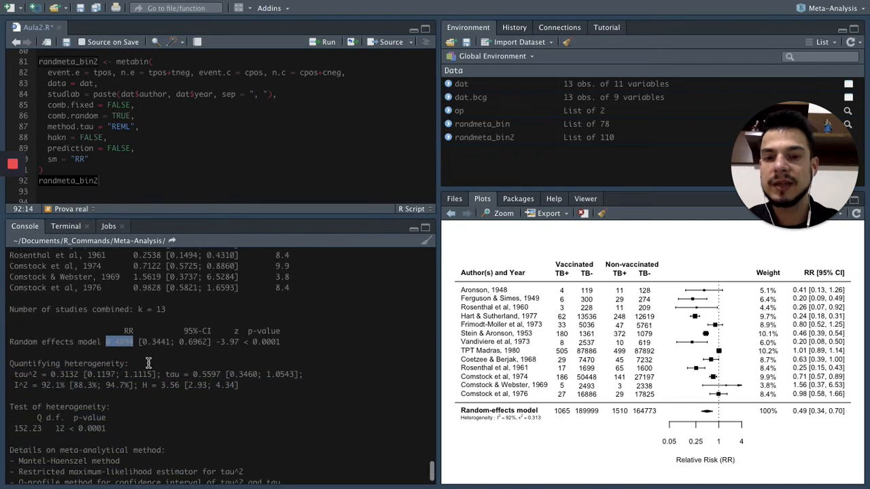
Add forest(randmeta_bin2) on line 94, one blank line below the randmeta_bin2 print line.
left_click(153, 187)
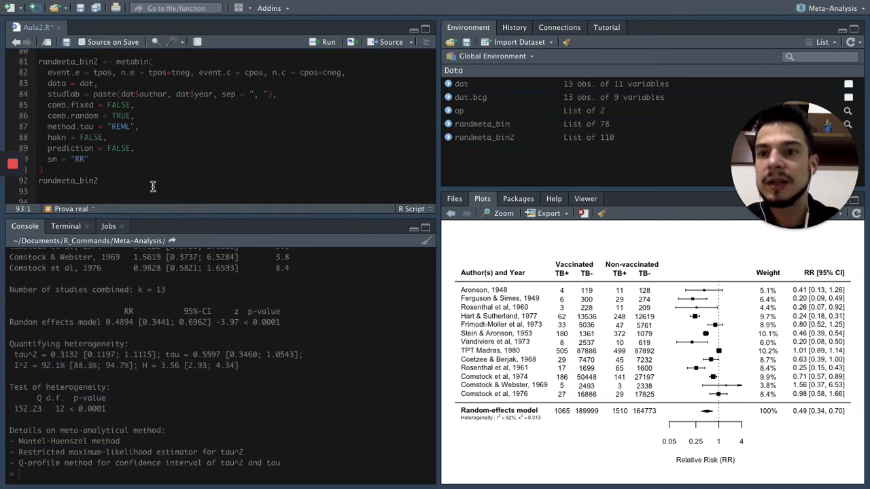
scroll(152, 187, "down", 1)
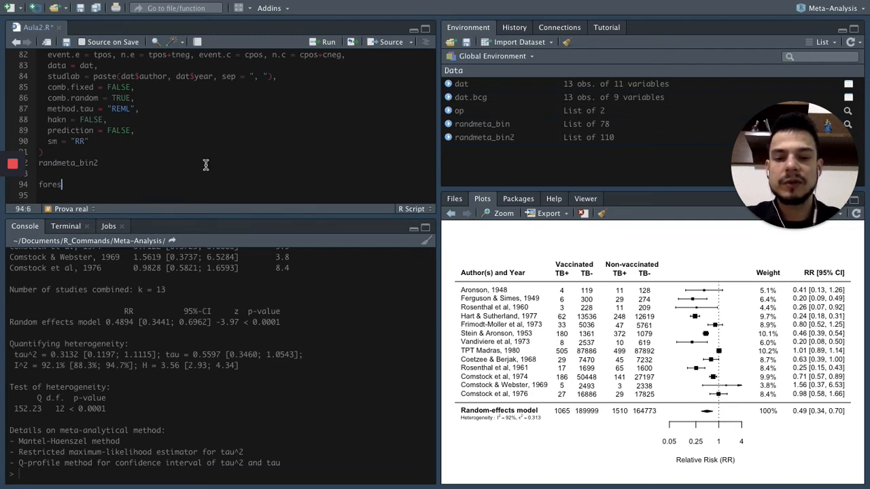
type("t(")
left_click(52, 165)
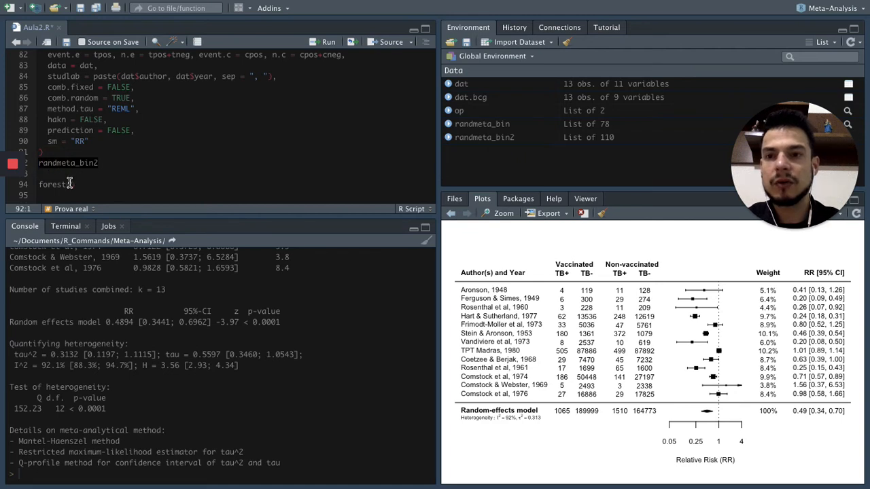
left_click(69, 184)
type("randmeta_bin2")
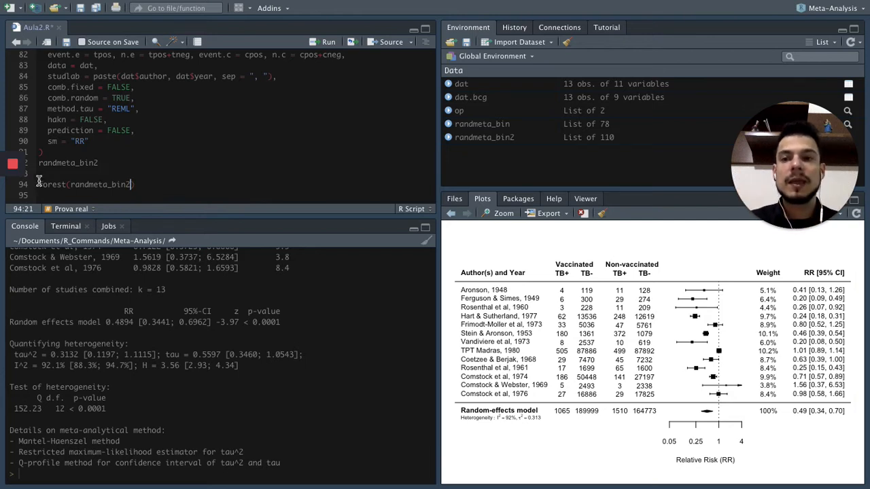
Run forest(randmeta_bin2), inspect the default meta forest plot enlarged, and close the enlarged view.
left_click(152, 182)
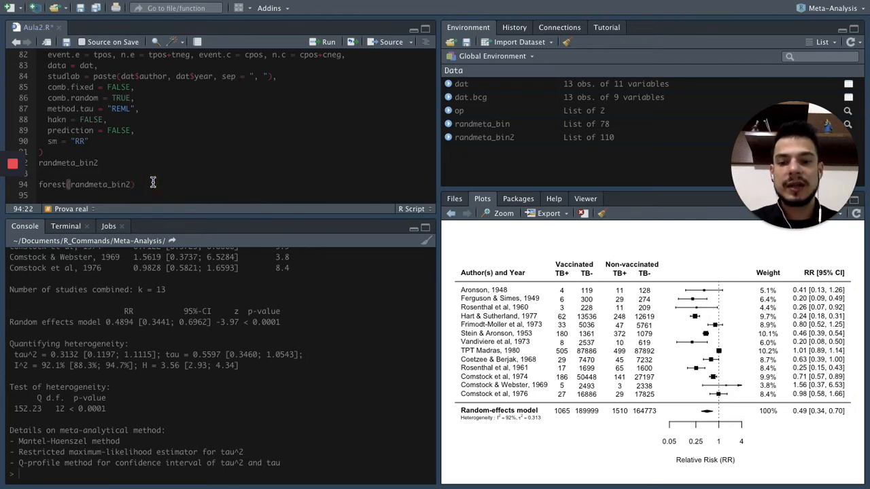
key("ctrl+Return")
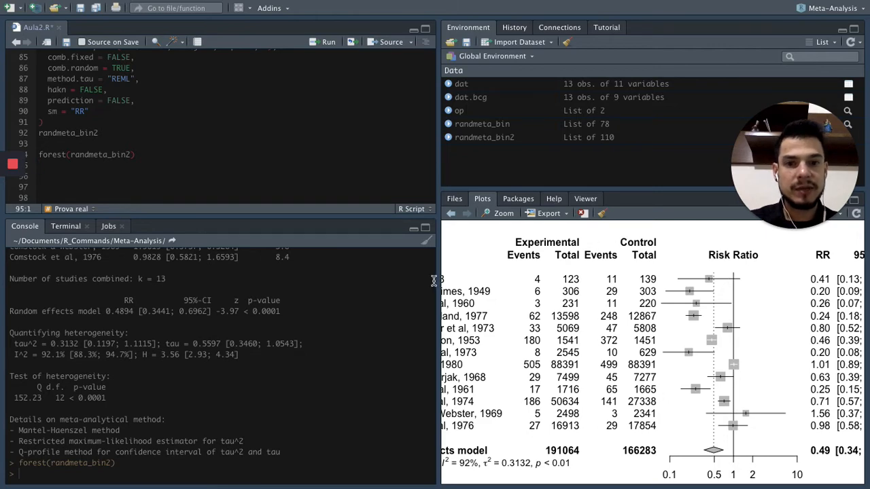
left_click(504, 212)
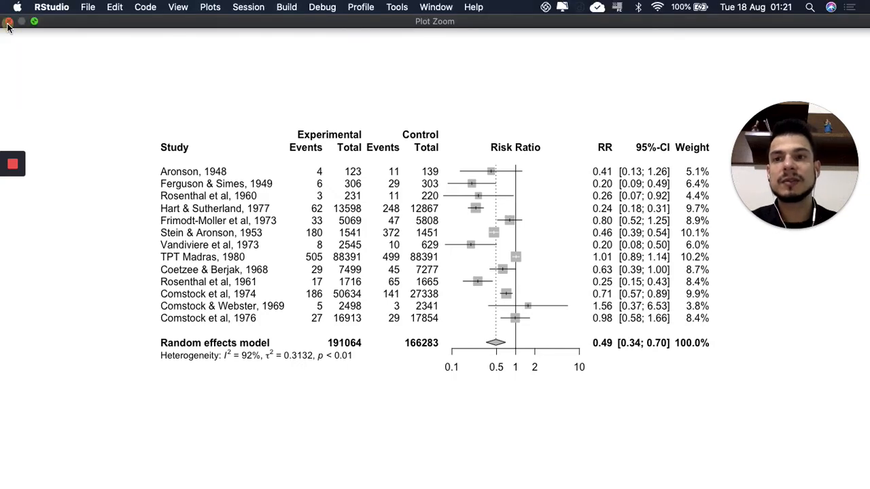
left_click(8, 23)
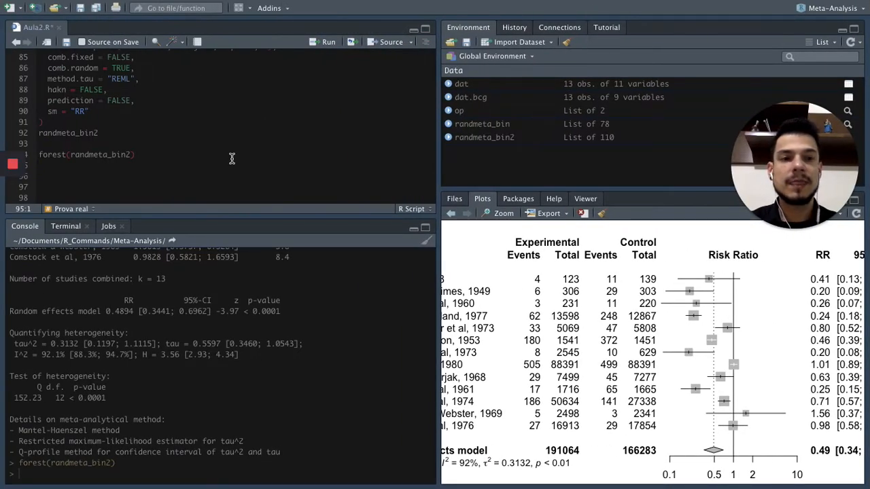
Copy forest(randmeta_bin2, layout = "RevMan5") from the Meta-Análise no R page in the browser to line 96 of Aula2.R.
key("ctrl+Right")
scroll(338, 260, "down", 3)
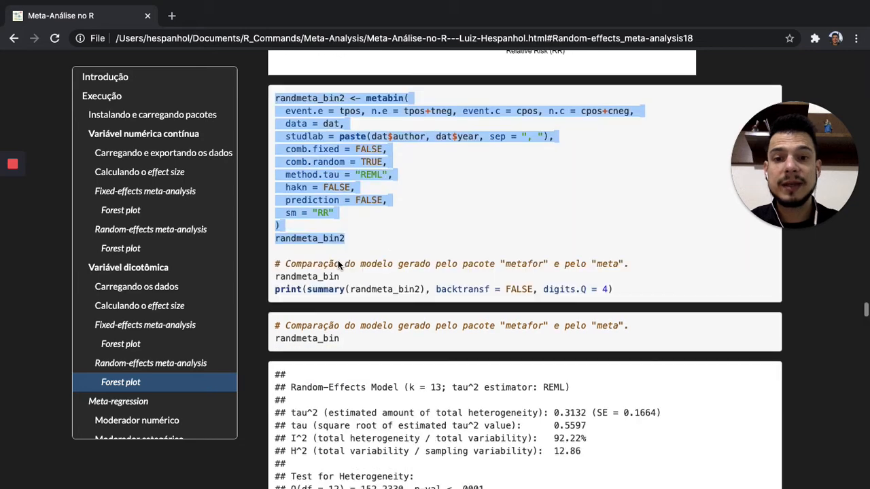
scroll(338, 260, "down", 10)
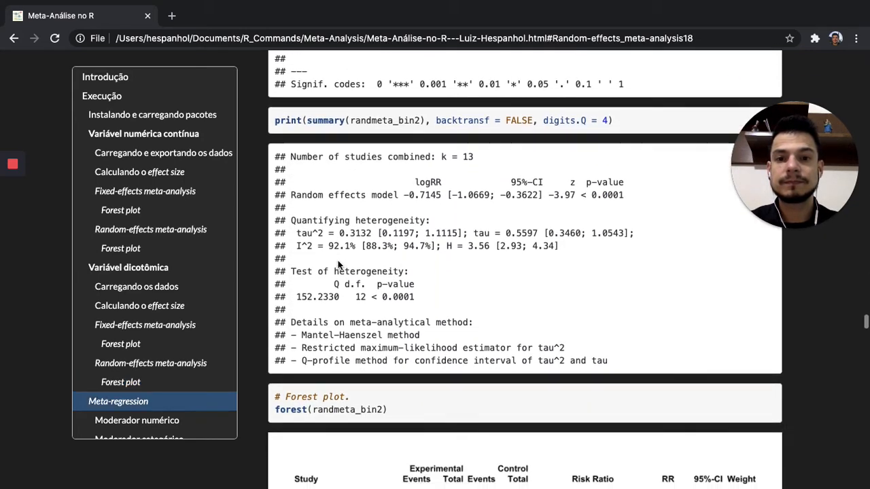
scroll(338, 260, "up", 5)
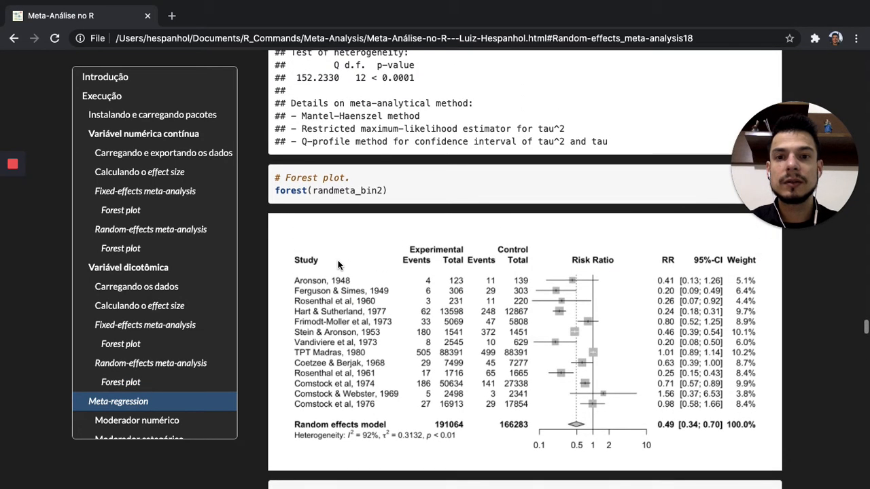
scroll(338, 265, "down", 1)
scroll(338, 265, "up", 4)
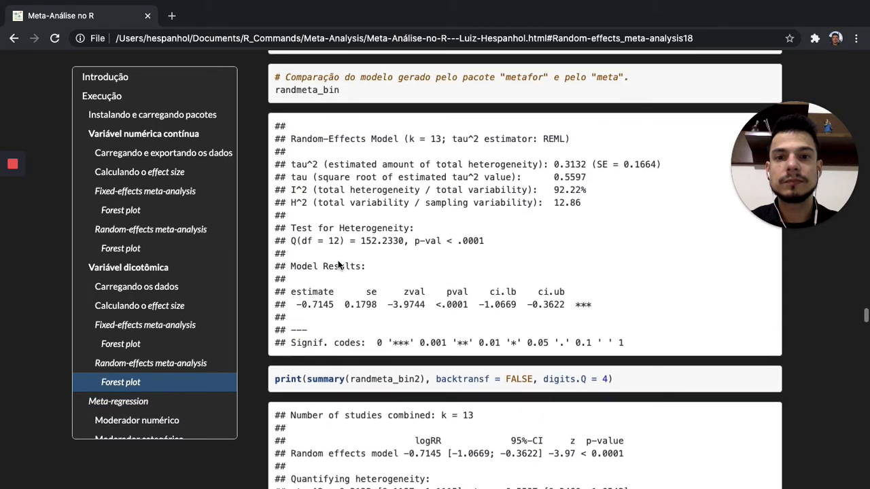
scroll(338, 265, "down", 11)
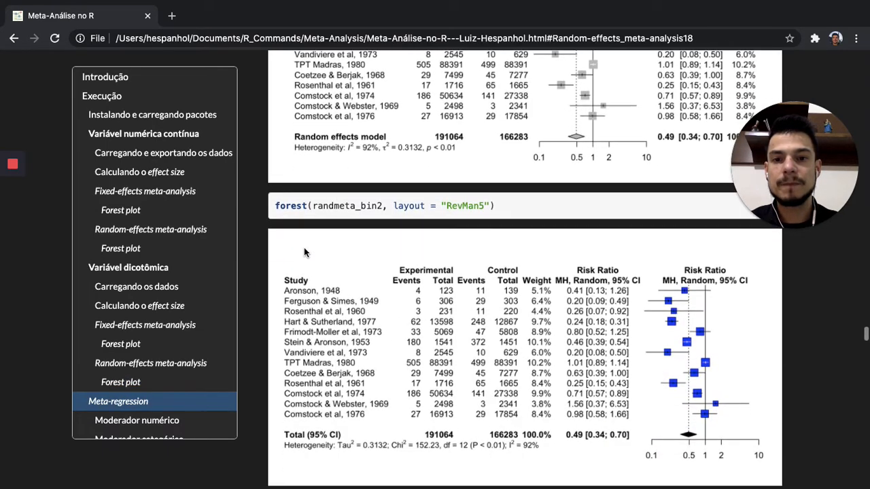
left_click_drag(275, 205, 503, 212)
key("super+c")
key("super+Tab")
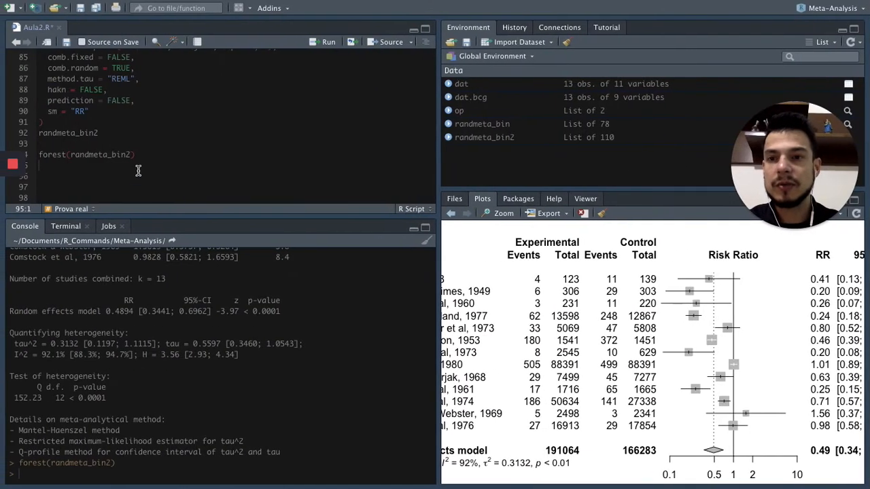
key("super+v")
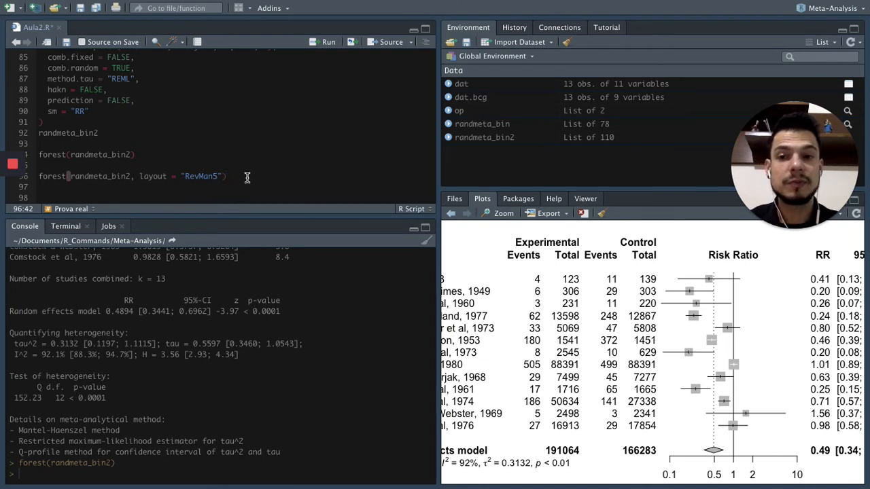
Run forest(randmeta_bin2, layout = "RevMan5") on line 96 and enlarge the resulting forest plot.
left_click(200, 166)
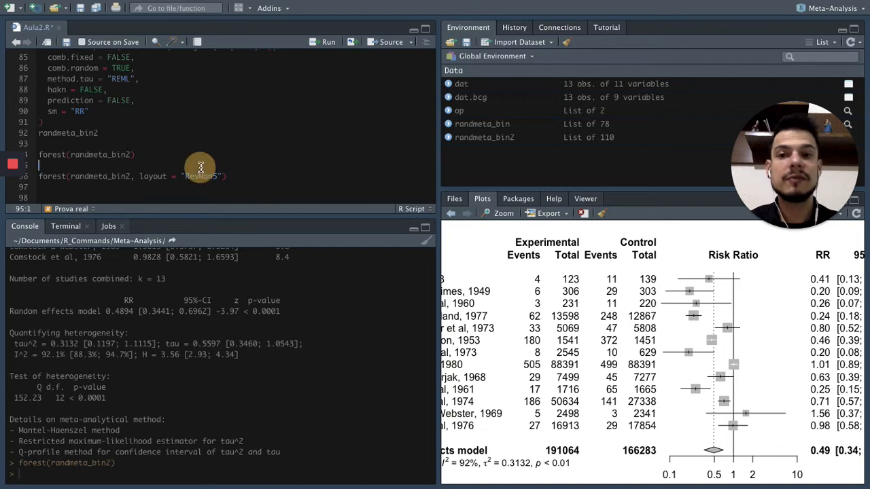
left_click(200, 173)
left_click(262, 182)
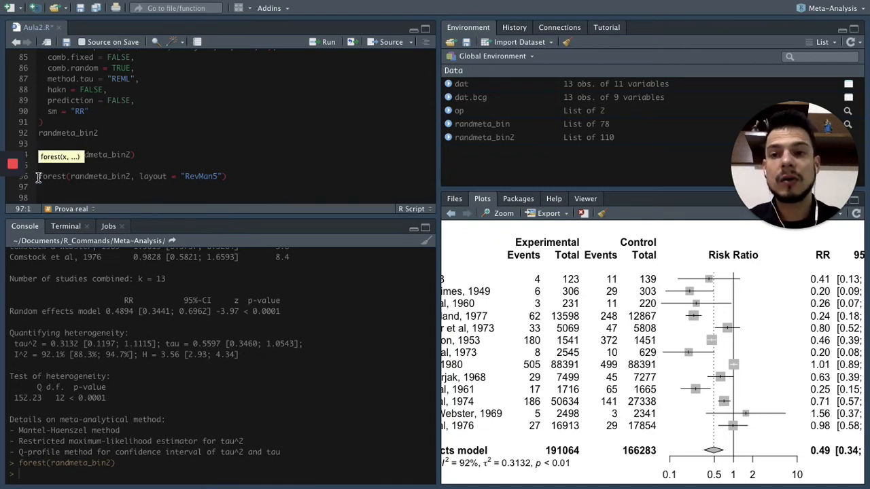
left_click_drag(39, 177, 238, 177)
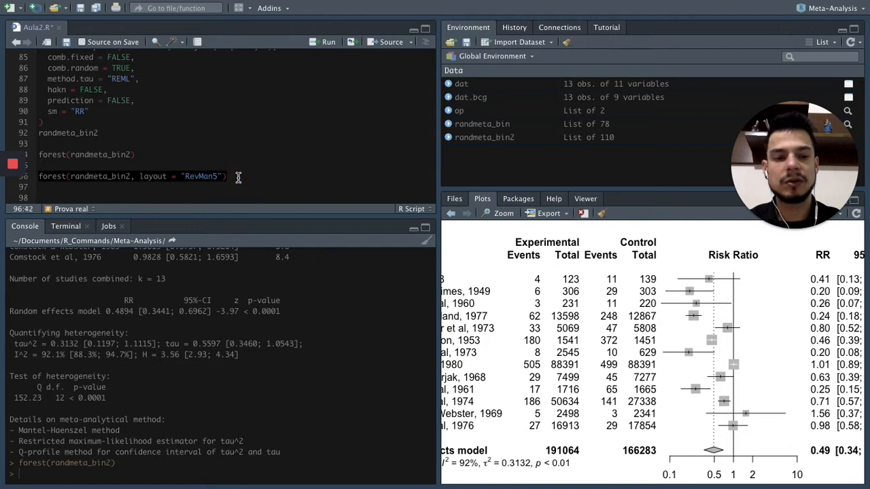
key("ctrl+Return")
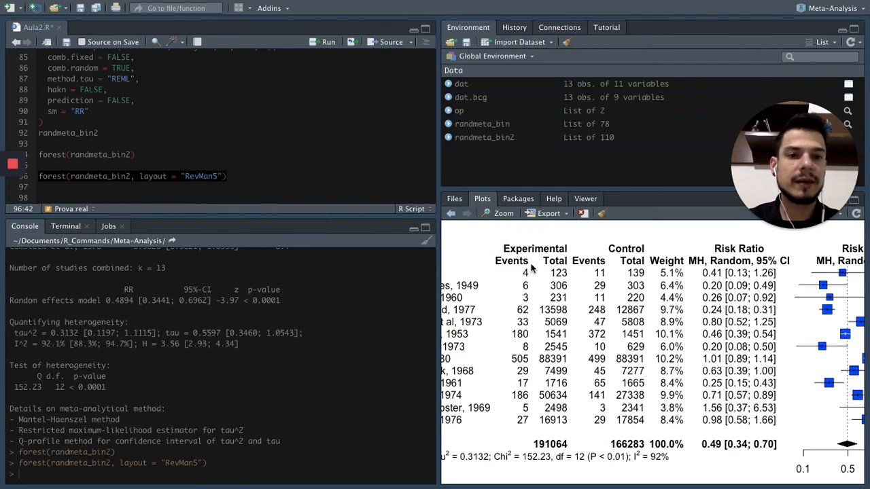
left_click(500, 218)
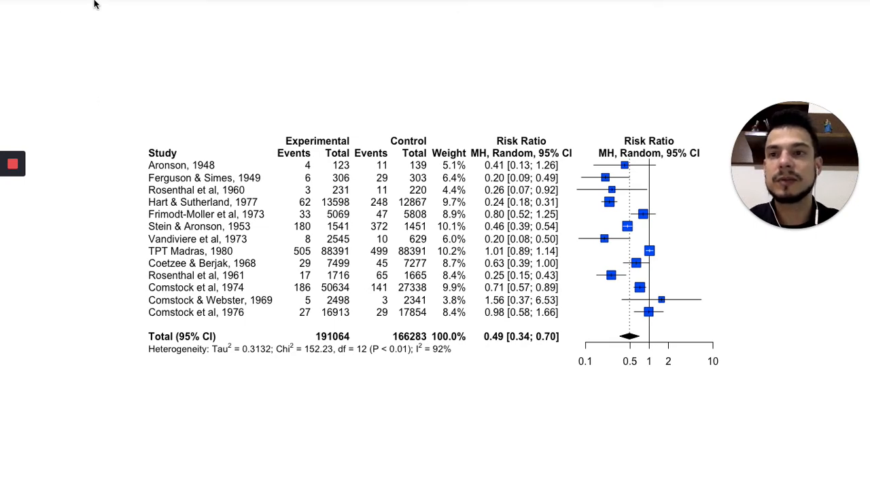
Close the enlarged RevMan5 forest plot and save Aula2.R.
left_click(9, 22)
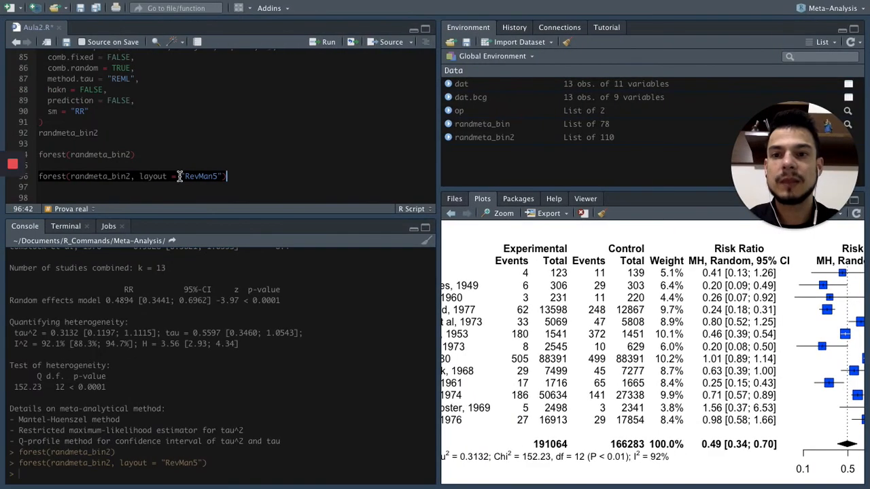
left_click(81, 13)
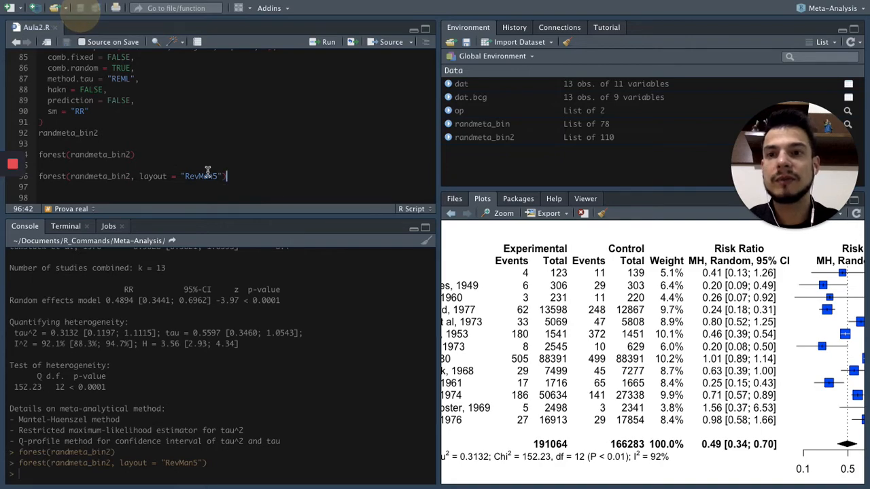
Add three empty lines below the RevMan5 forest call in Aula2.R, reaching line 99.
key("Return")
key("Return")
key("Return")
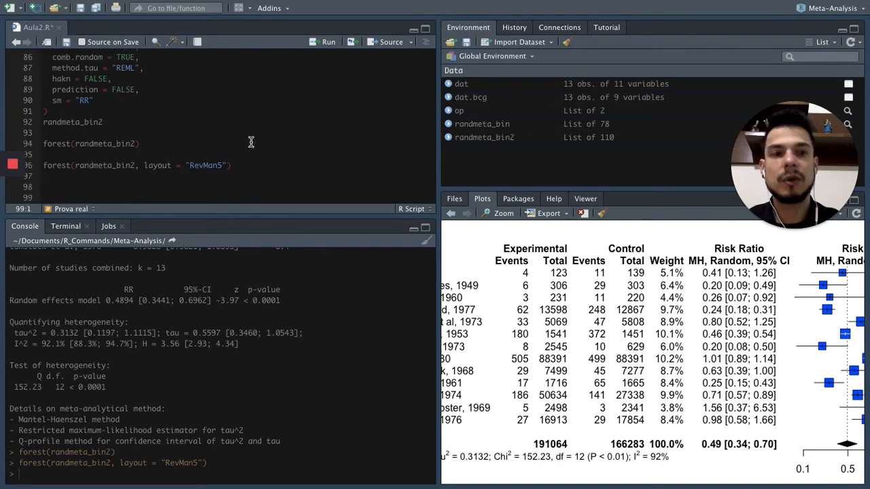
scroll(251, 142, "down", 1)
Switch to the Meta-Análise no R page in the browser and view its Meta-regression section.
key("ctrl+Right")
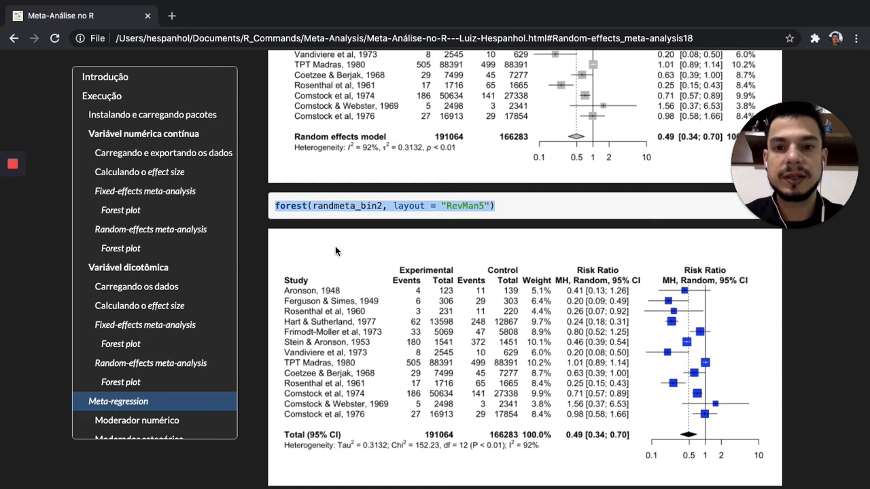
scroll(336, 250, "down", 4)
scroll(336, 249, "down", 3)
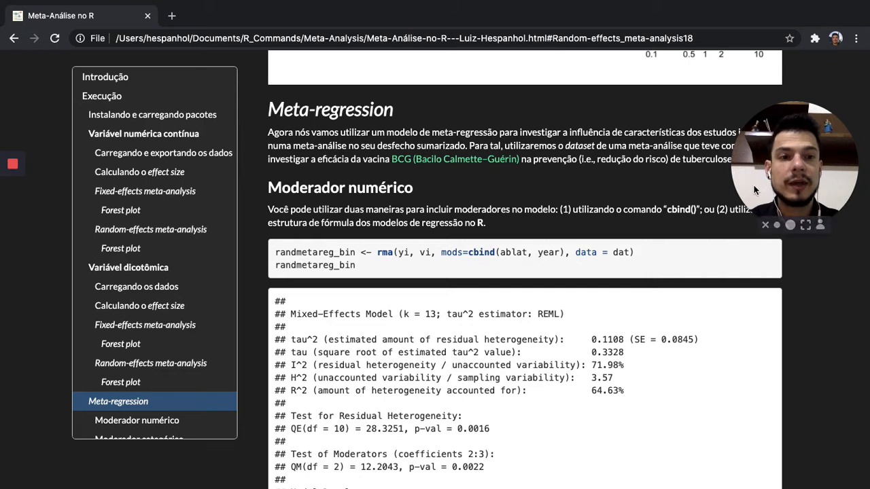
left_click_drag(754, 245, 754, 254)
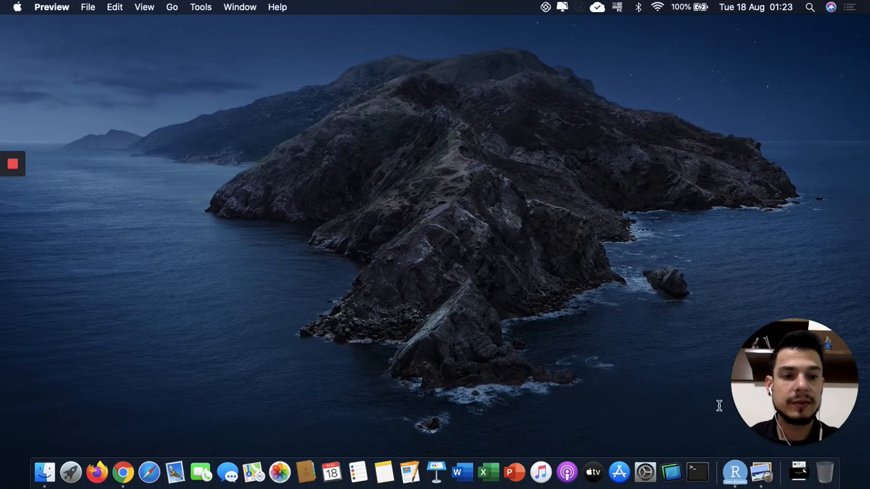
Open the minimised metafor package PDF in Preview and highlight the section 2.2 heading "Mixed-effects model" on page 3.
left_click_drag(803, 391, 807, 259)
left_click(802, 470)
left_click(499, 286)
scroll(324, 253, "down", 15)
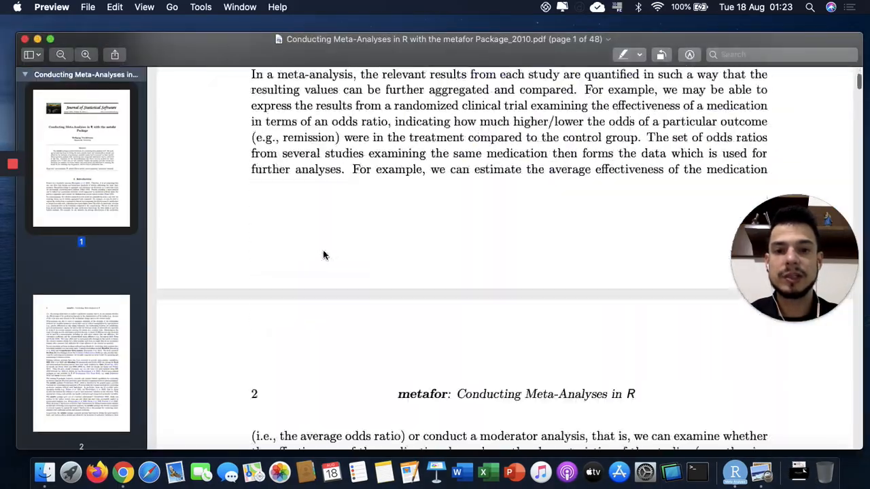
scroll(325, 253, "down", 20)
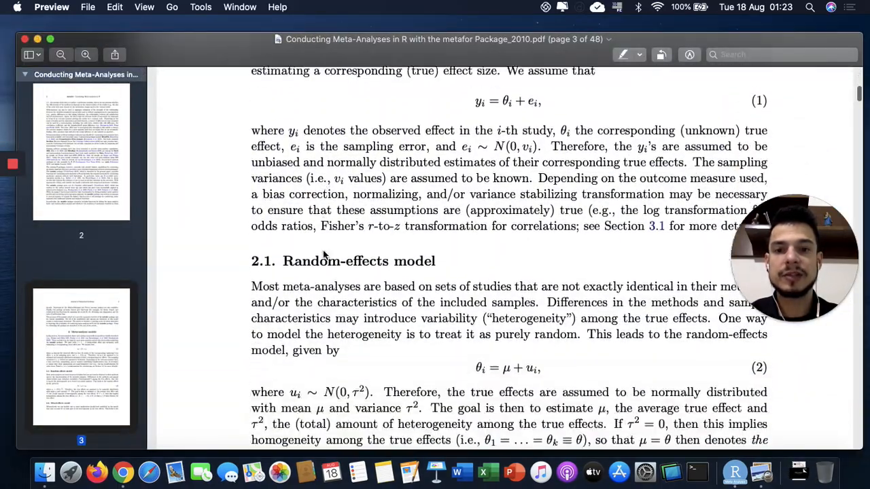
scroll(325, 254, "down", 5)
left_click_drag(284, 317, 433, 316)
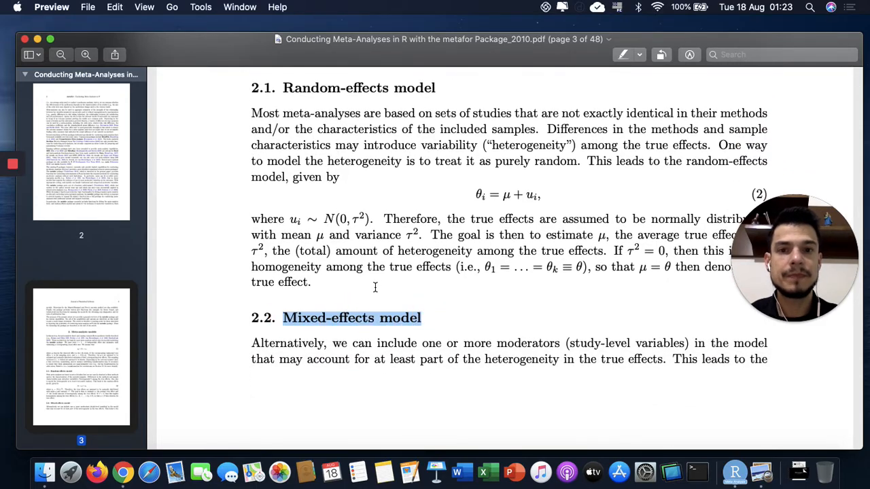
Switch back to the browser and read the Meta-regression introduction and its Moderador numérico explanation.
key("ctrl+Right")
key("ctrl+Right")
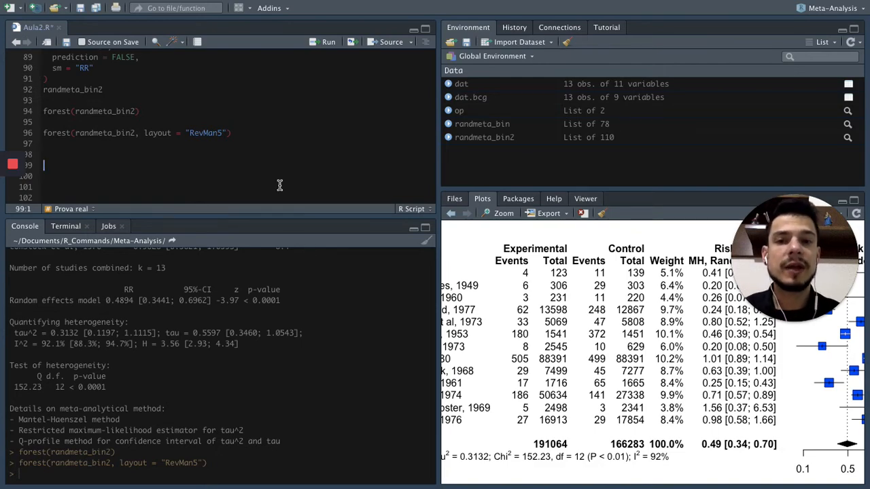
key("ctrl+Right")
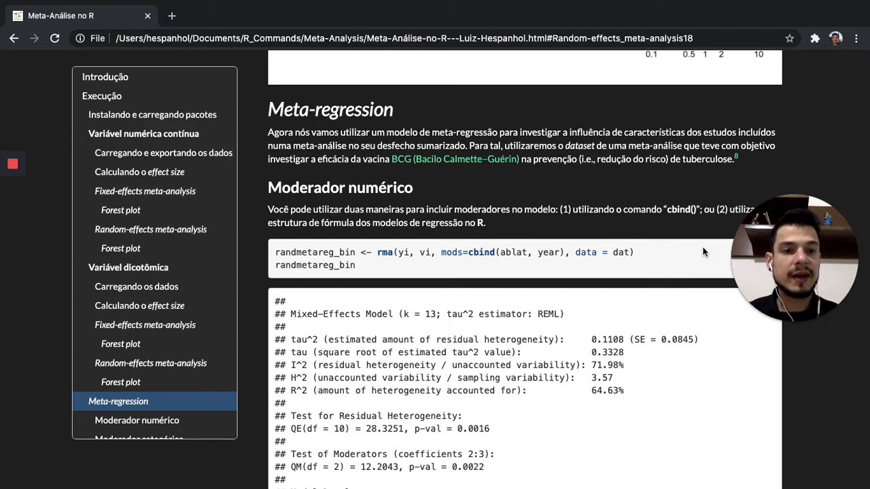
left_click_drag(804, 259, 821, 386)
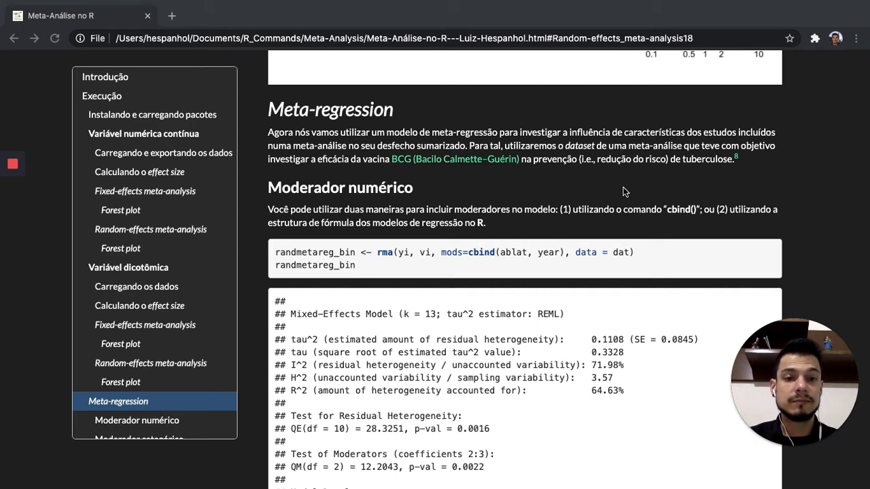
Return to RStudio and run print(dat) in the console.
key("ctrl+Left")
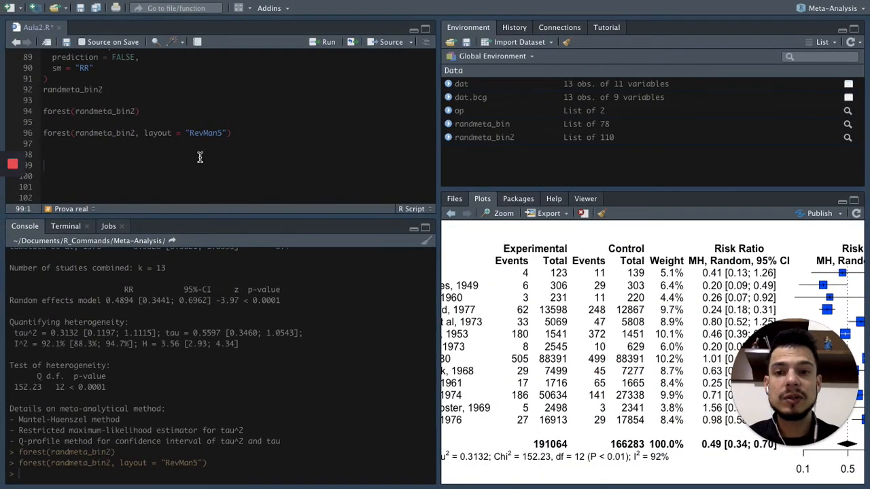
left_click(197, 474)
type("print(")
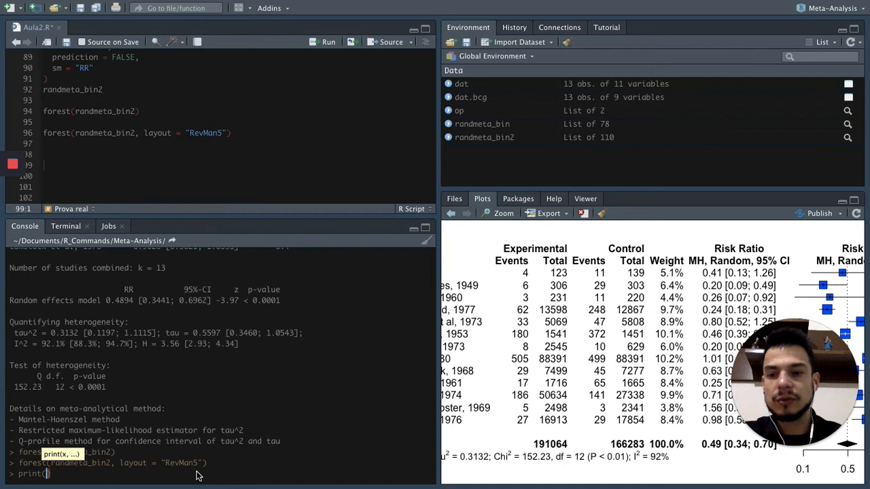
type("dat")
key("Return")
Examine the columns of the printed dat table, especially the candidate moderators year, ablat and alloc.
scroll(248, 389, "up", 5)
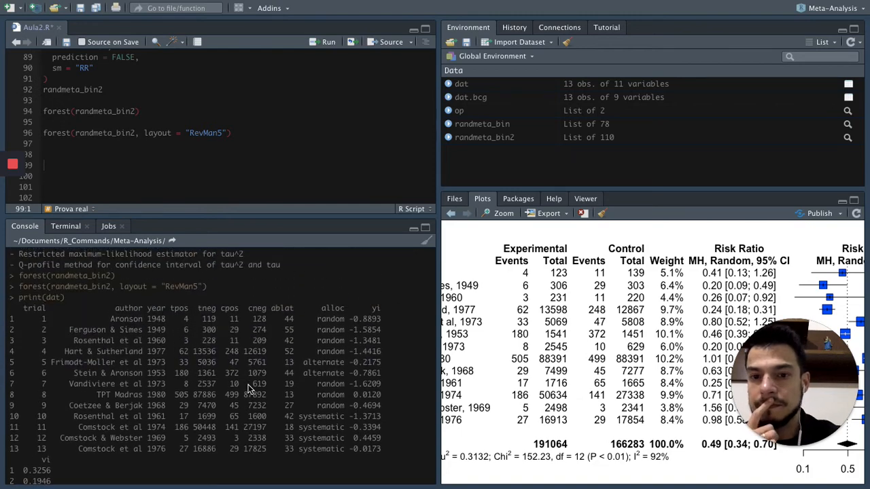
scroll(248, 388, "down", 3)
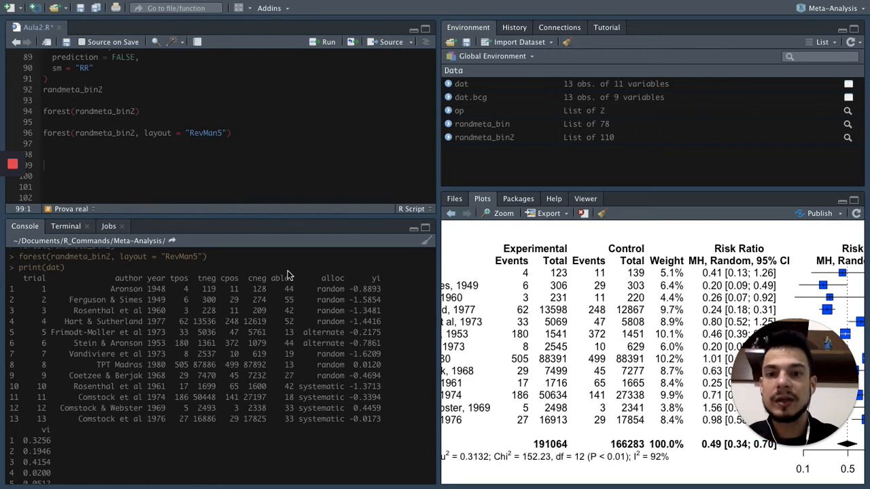
scroll(286, 280, "up", 2)
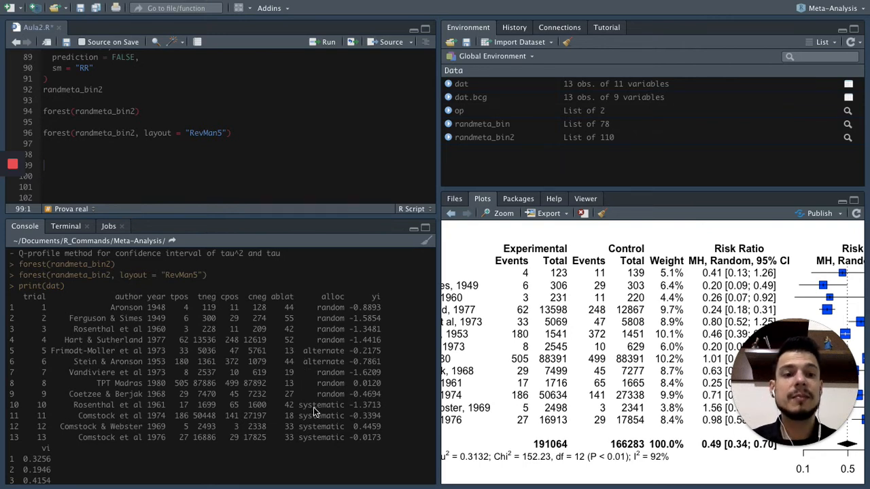
scroll(313, 410, "down", 2)
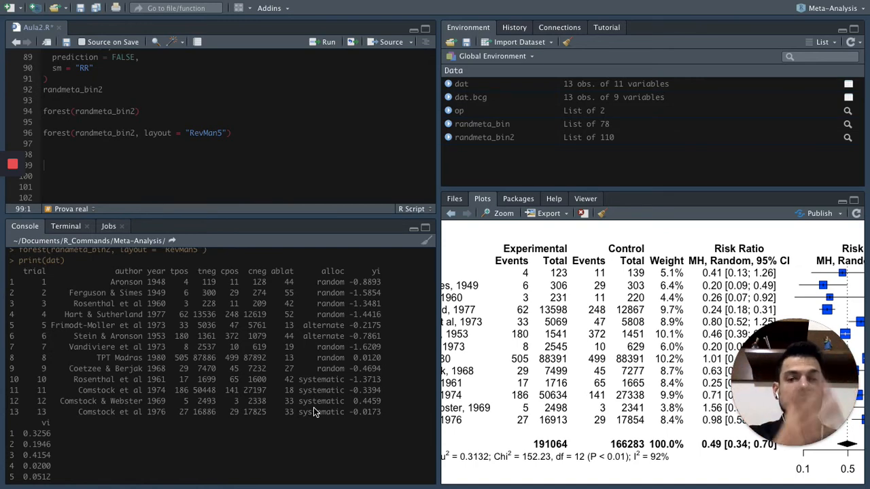
scroll(314, 412, "down", 3)
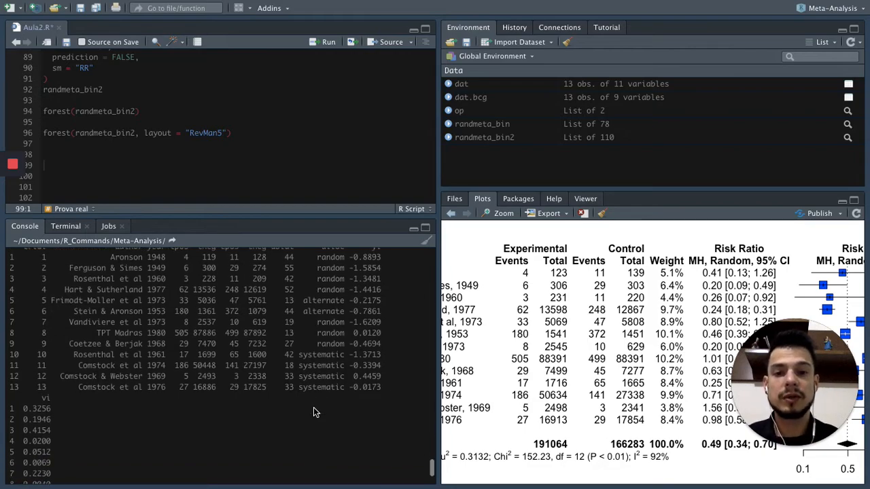
scroll(314, 412, "up", 1)
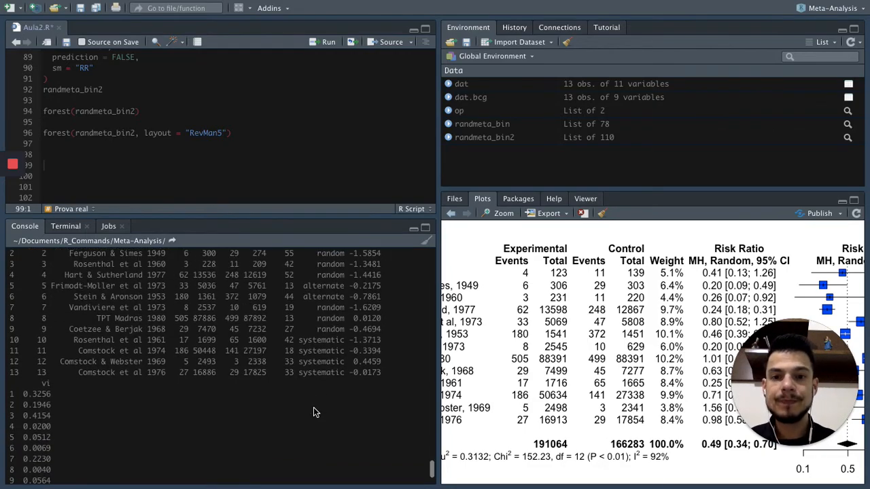
key("ctrl+Right")
key("ctrl+Left")
scroll(314, 408, "up", 4)
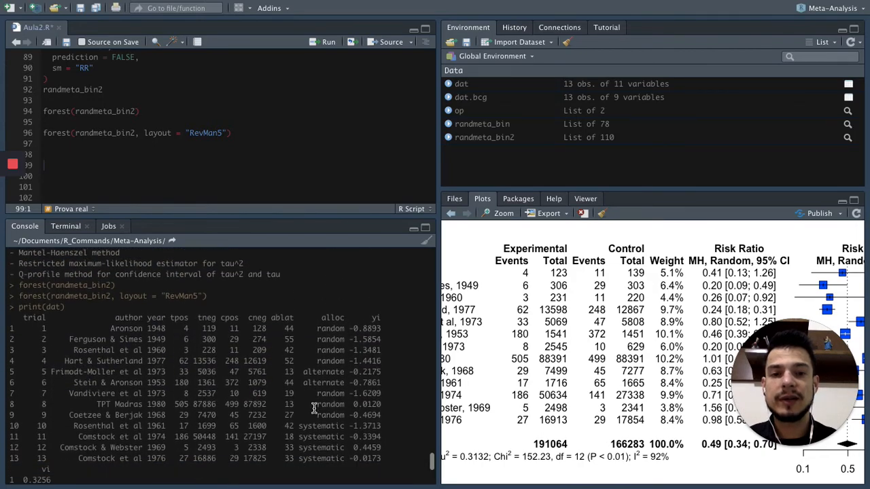
Switch to the browser page and locate the randmetareg_bin code under Moderador numérico.
key("ctrl+Right")
scroll(388, 365, "down", 1)
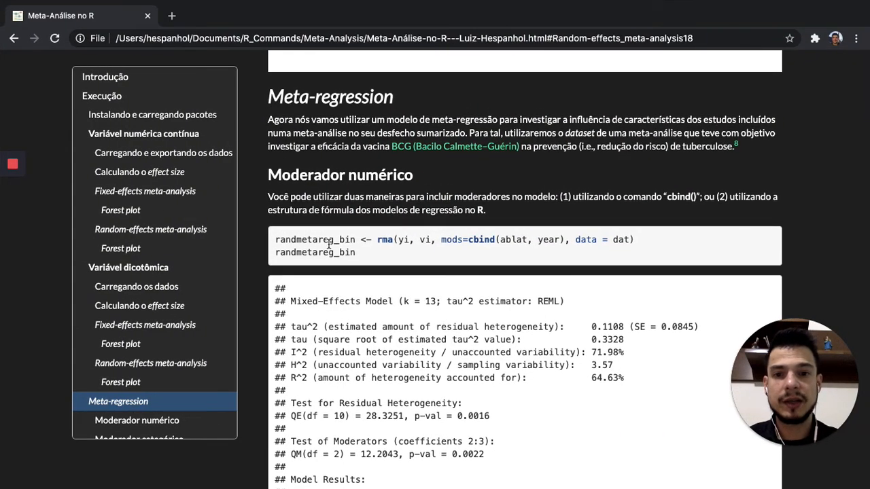
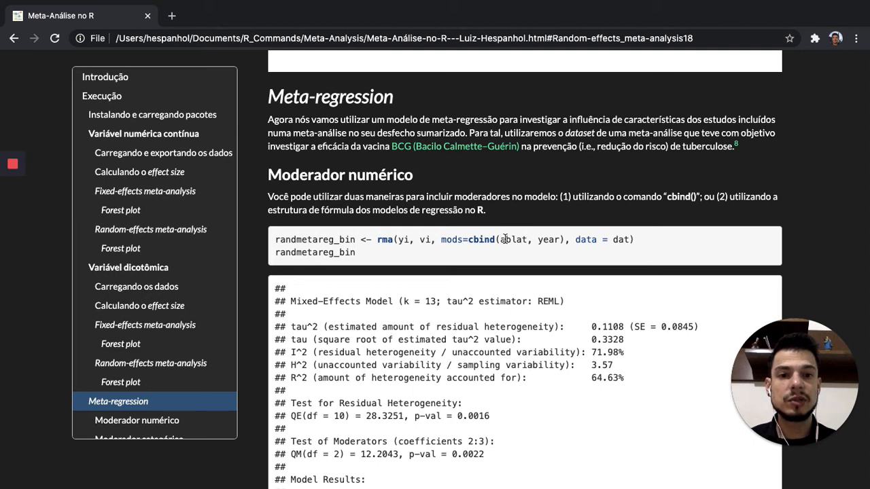
Copy the page's randmetareg_bin code with mods=cbind(ablat, year) into Aula2.R below the RevMan5 forest plot line.
left_click_drag(275, 240, 359, 249)
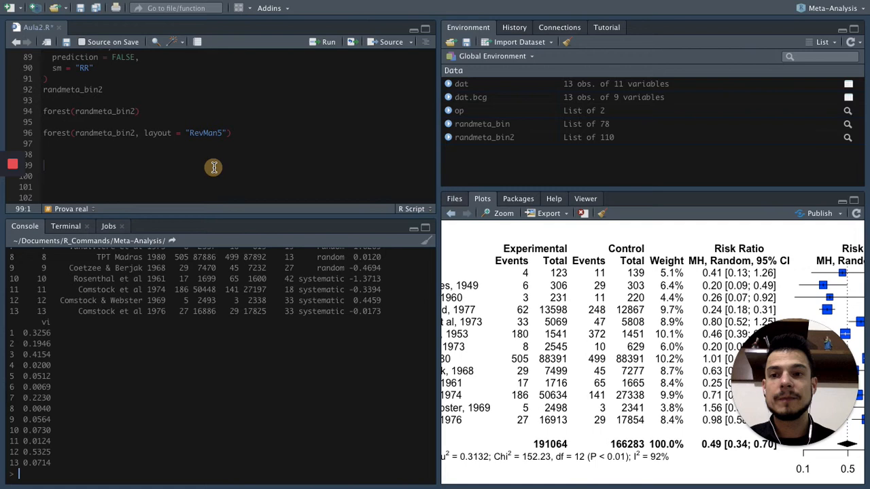
scroll(214, 167, "down", 1)
left_click_drag(45, 154, 128, 165)
left_click(134, 166)
left_click(136, 151)
double_click(136, 151)
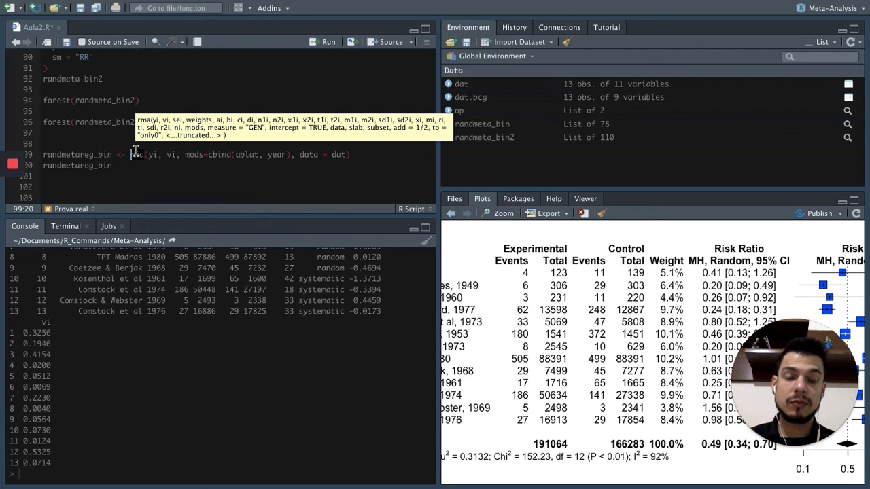
left_click(144, 165)
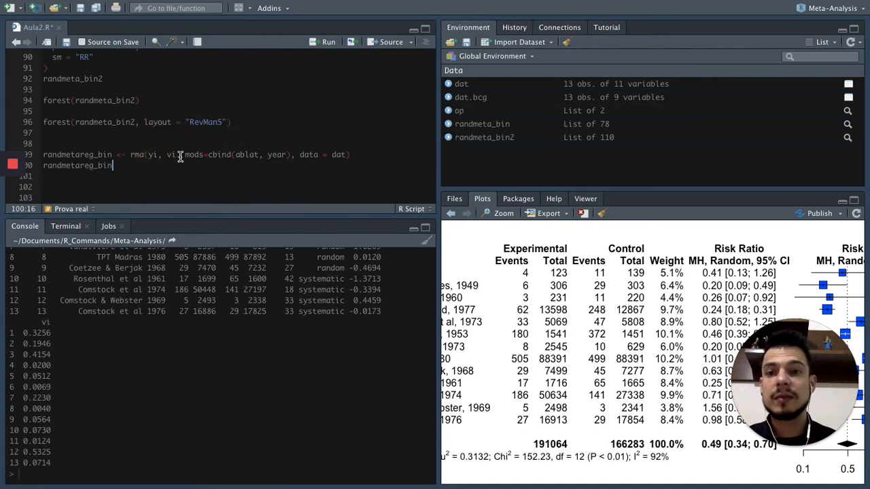
Remove the mods=cbind(ablat, year) argument from the rma call and restore it.
left_click_drag(183, 154, 295, 155)
key("ctrl+c")
key("BackSpace")
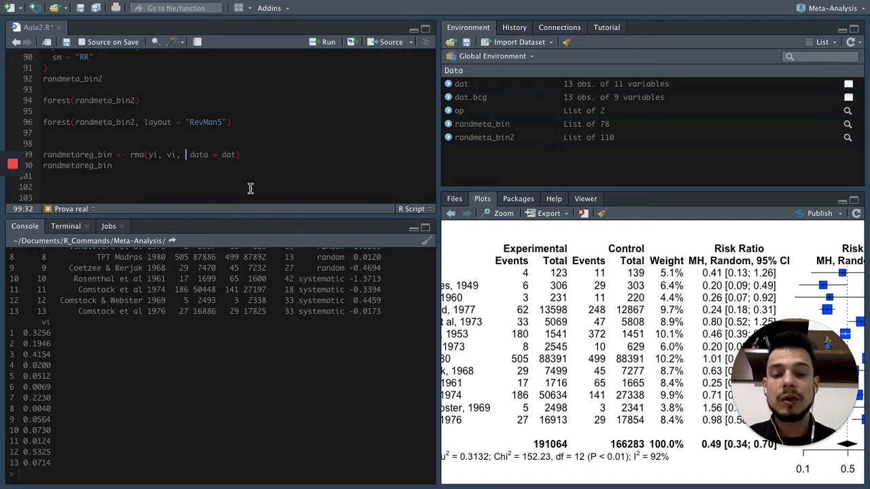
key("ctrl+v")
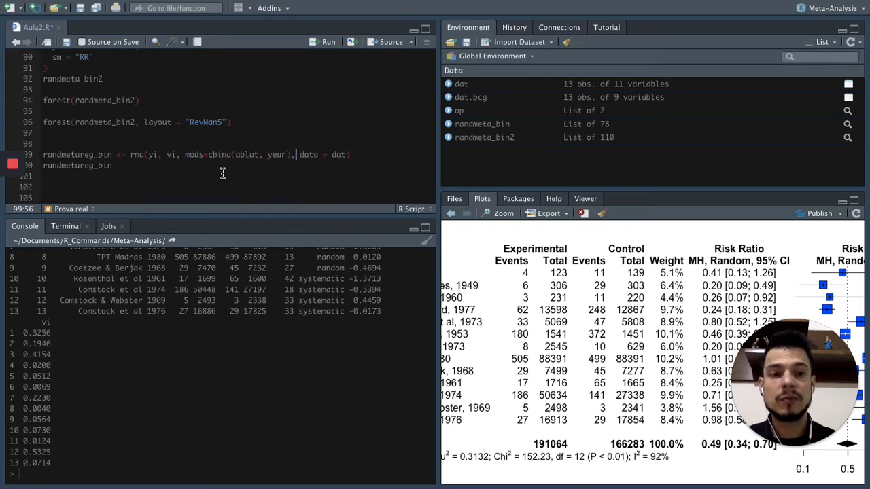
Review the mods, cbind, ablat and year terms in the rma call and run both randmetareg_bin lines.
double_click(195, 155)
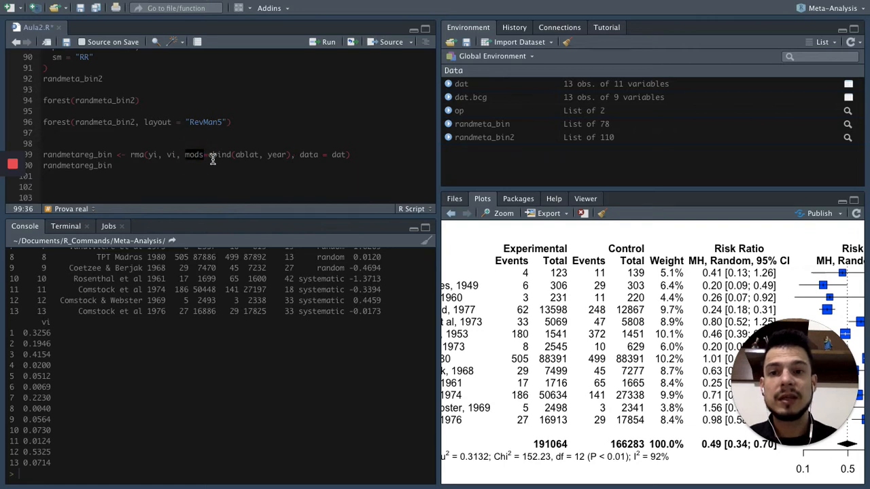
double_click(220, 155)
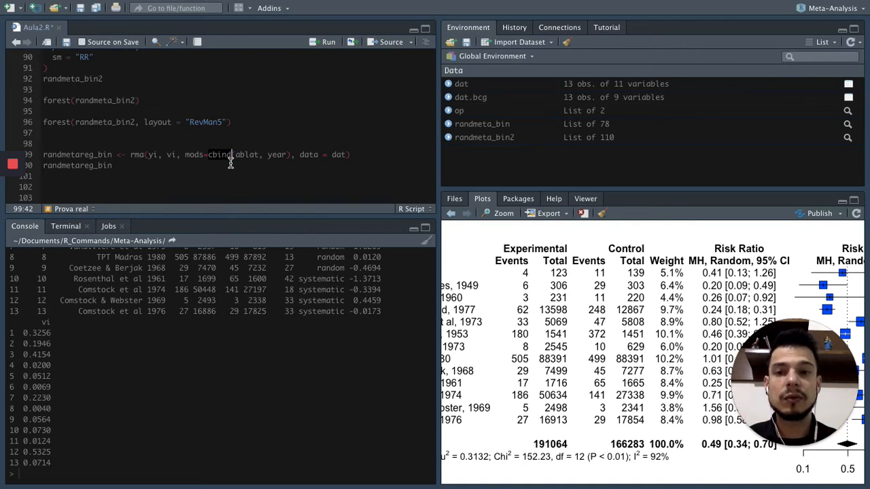
double_click(248, 155)
left_click(278, 155)
left_click(252, 163)
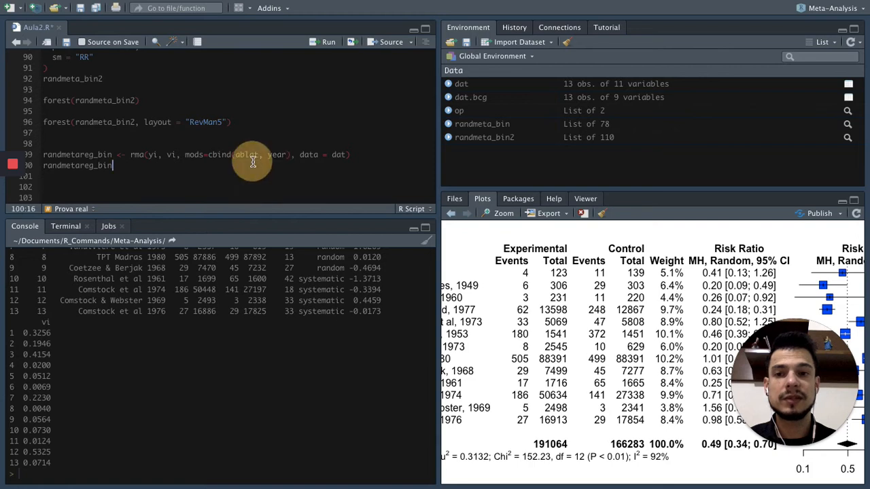
left_click_drag(42, 155, 124, 166)
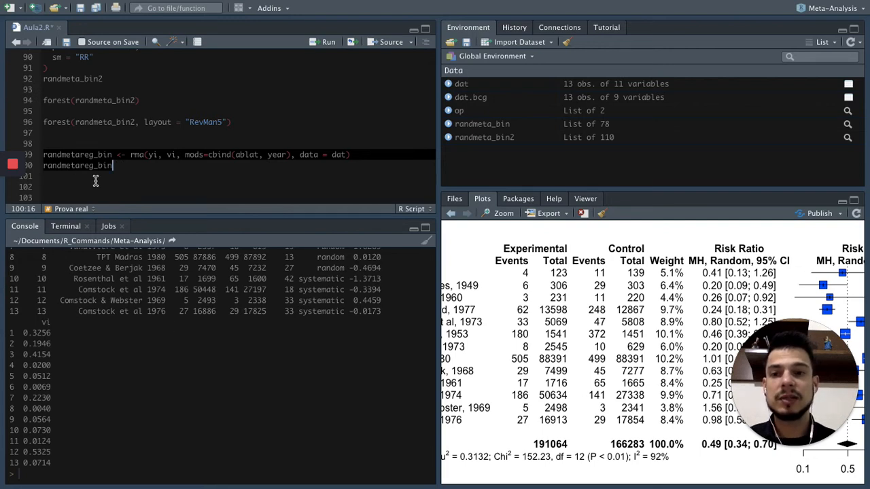
key("ctrl+Return")
Examine the meta-regression output in the console, especially the ablat estimate and its confidence interval under Model Results.
scroll(180, 329, "up", 3)
scroll(180, 323, "down", 3)
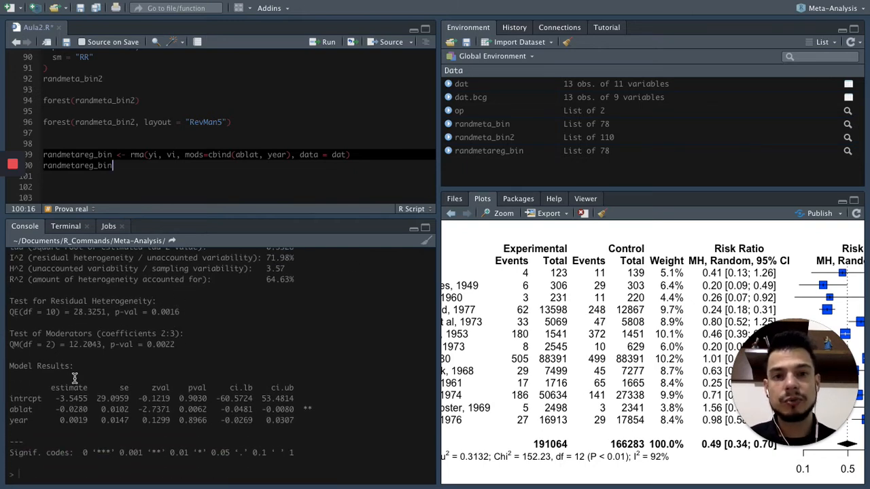
left_click_drag(10, 367, 296, 414)
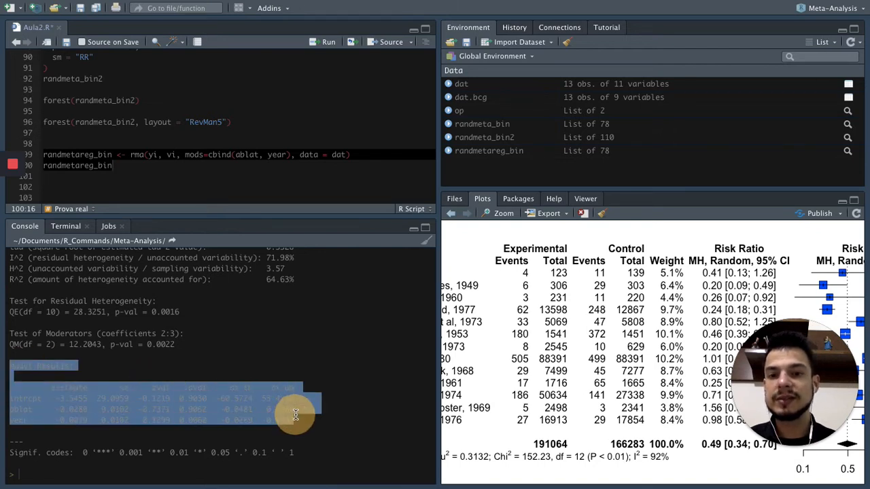
left_click(282, 356)
scroll(282, 358, "down", 1)
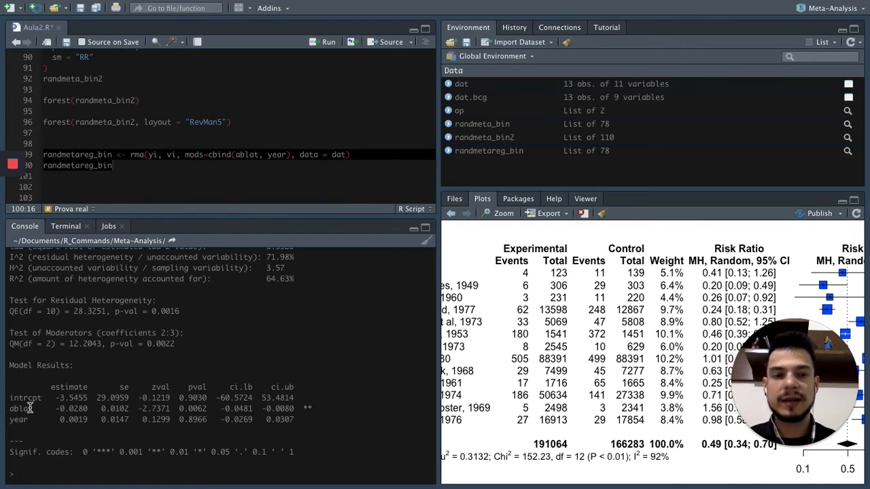
left_click(231, 155)
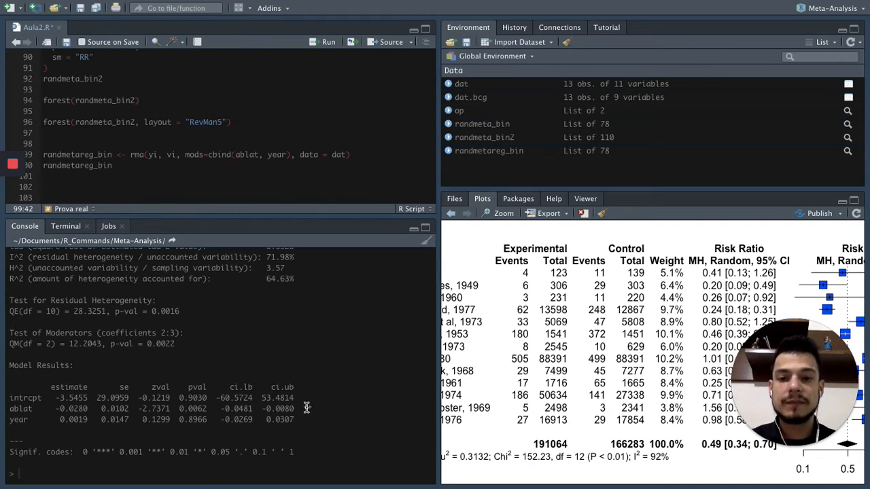
left_click_drag(57, 410, 91, 409)
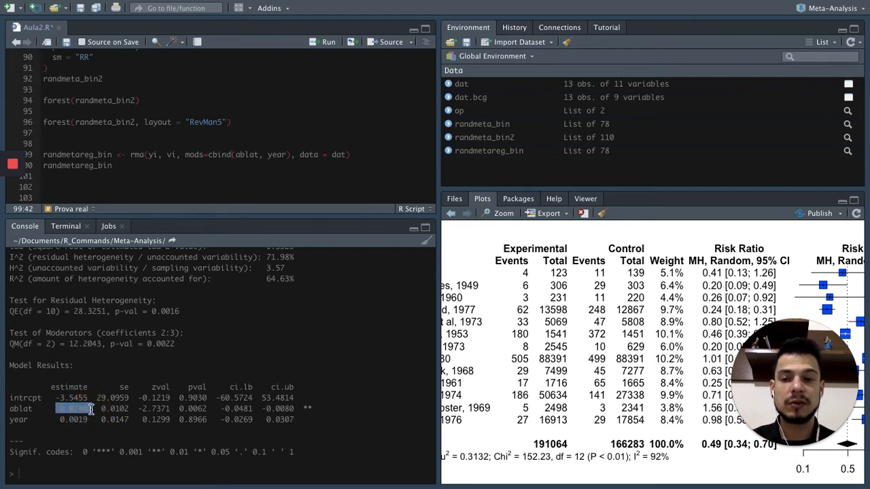
left_click_drag(220, 409, 293, 411)
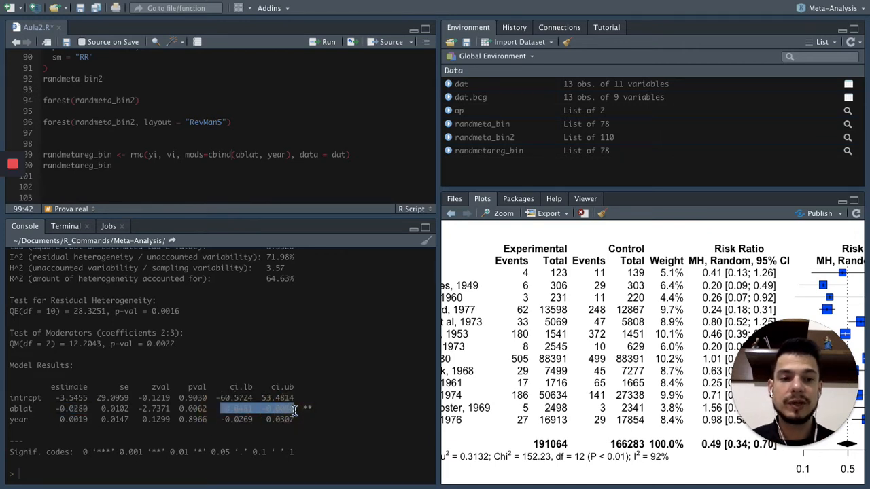
left_click(293, 410)
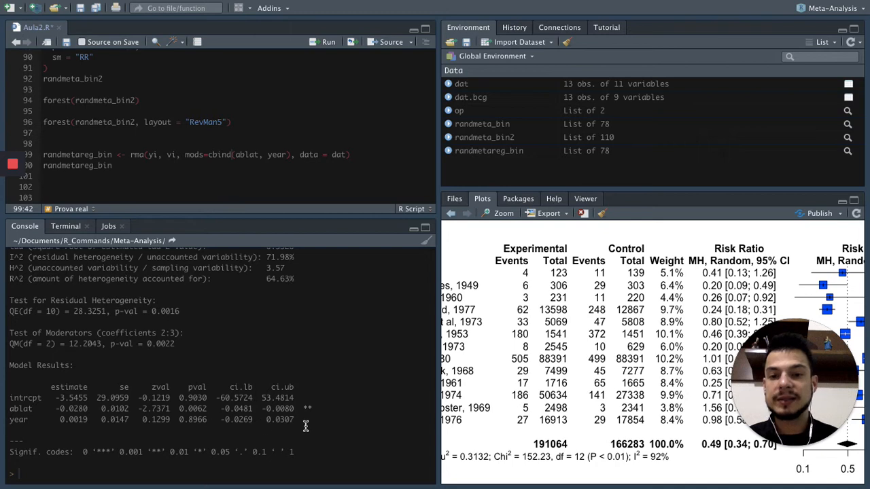
left_click(219, 468)
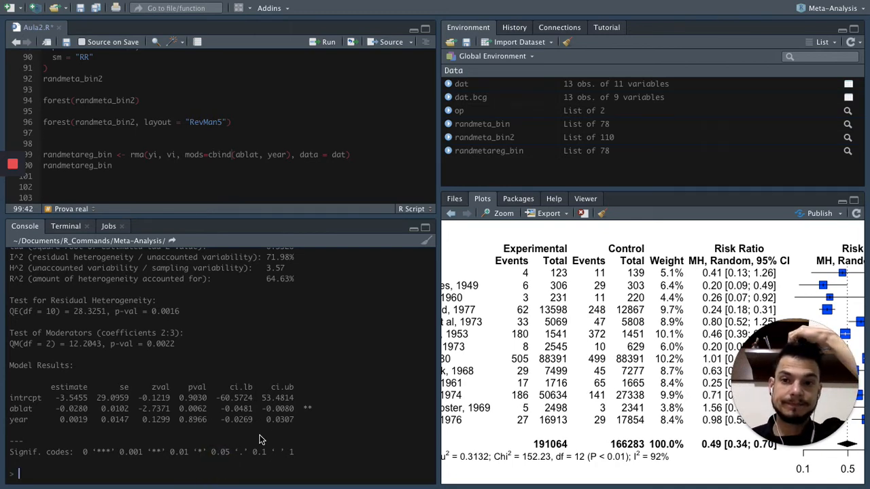
Save Aula2.R and copy the page's formula version of randmetareg_bin, with mods= ~ ablat + year, below the cbind version.
left_click(81, 11)
left_click(114, 178)
key("ctrl+Right")
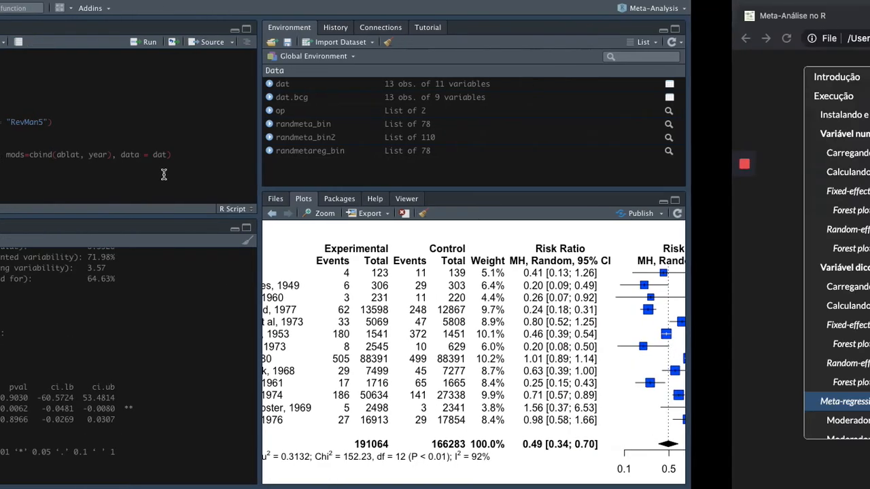
scroll(329, 216, "down", 6)
scroll(330, 216, "down", 2)
left_click_drag(276, 120, 358, 138)
key("ctrl+c")
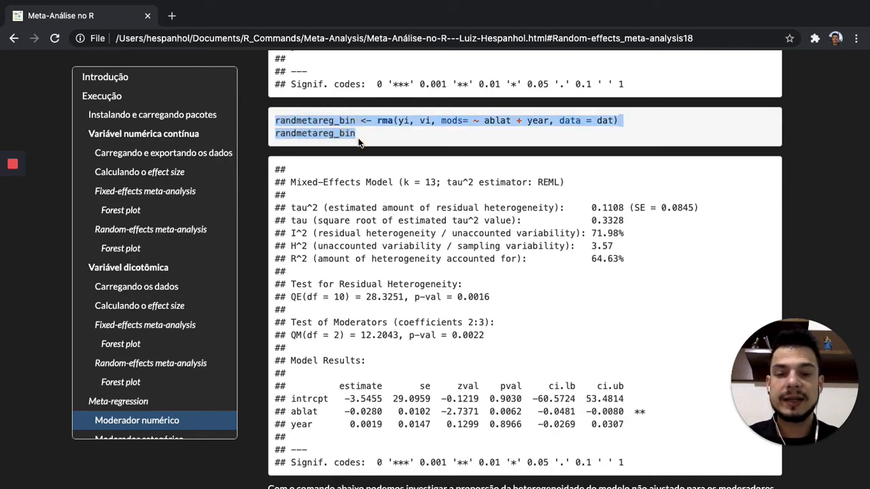
key("ctrl+Left")
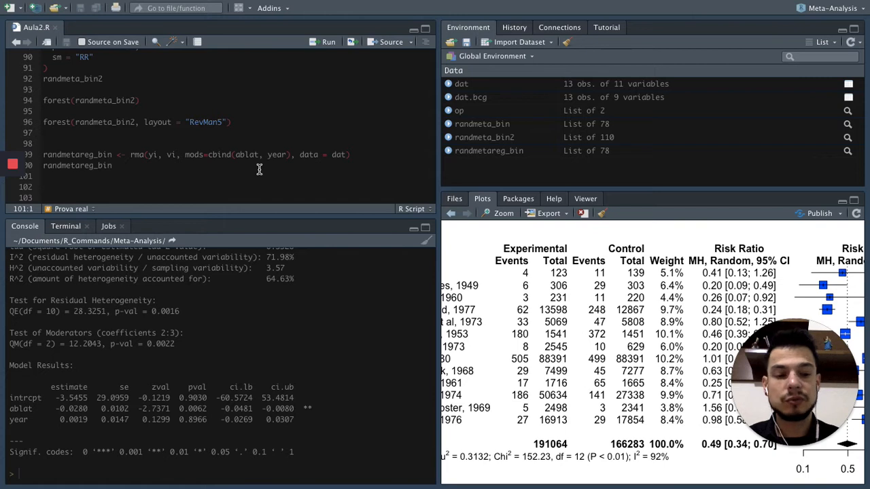
key("ctrl+v")
scroll(265, 160, "down", 1)
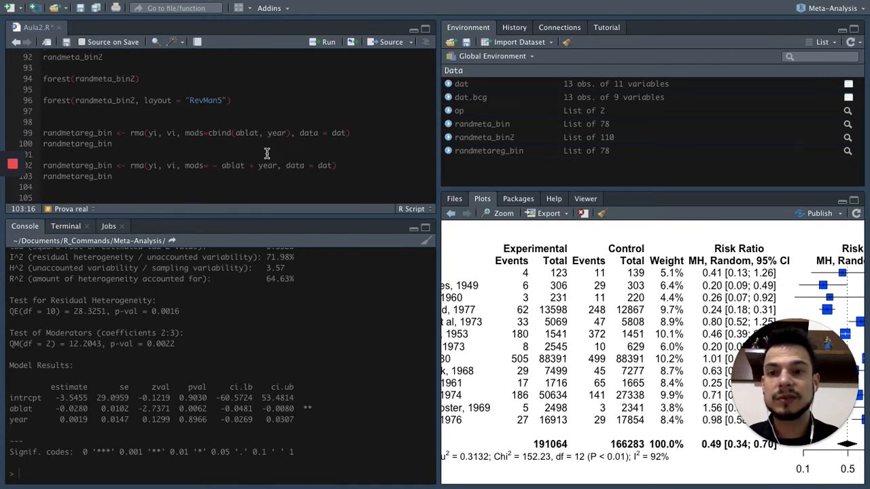
left_click(267, 154)
key("Return")
scroll(267, 153, "down", 1)
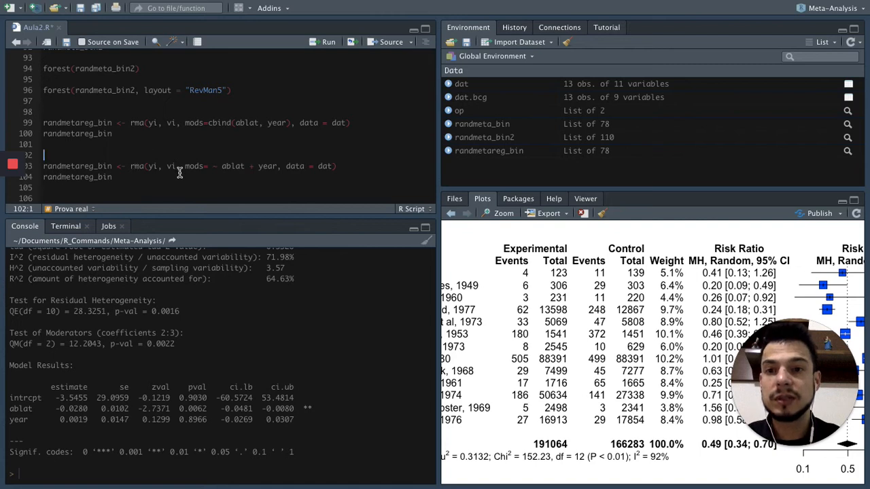
Remove the mods= ~ ablat + year argument from the second rma call and restore it.
left_click_drag(183, 168, 280, 169)
key("BackSpace")
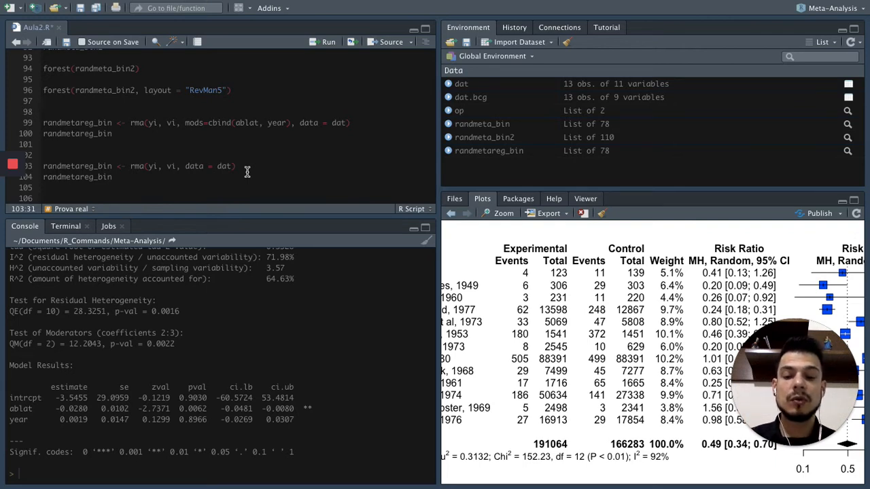
type("mods= ~ ablat + year,")
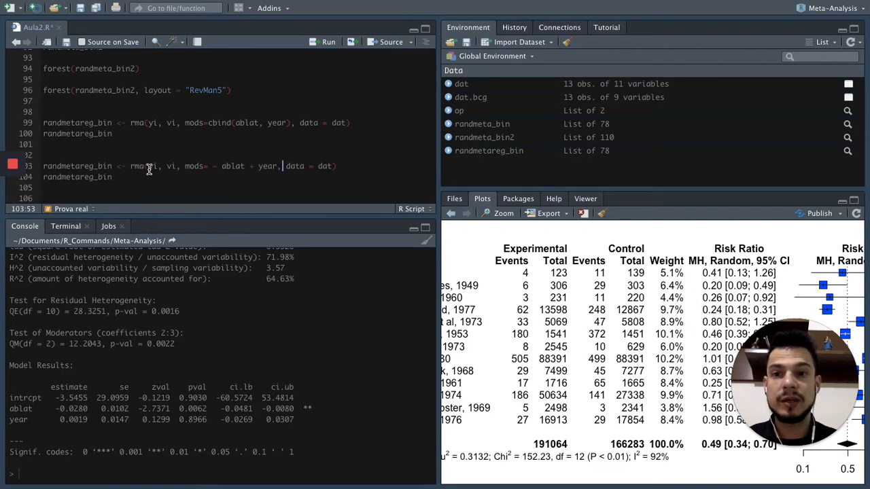
Run the formula version of randmetareg_bin with mods= ~ ablat + year and print its results.
double_click(172, 168)
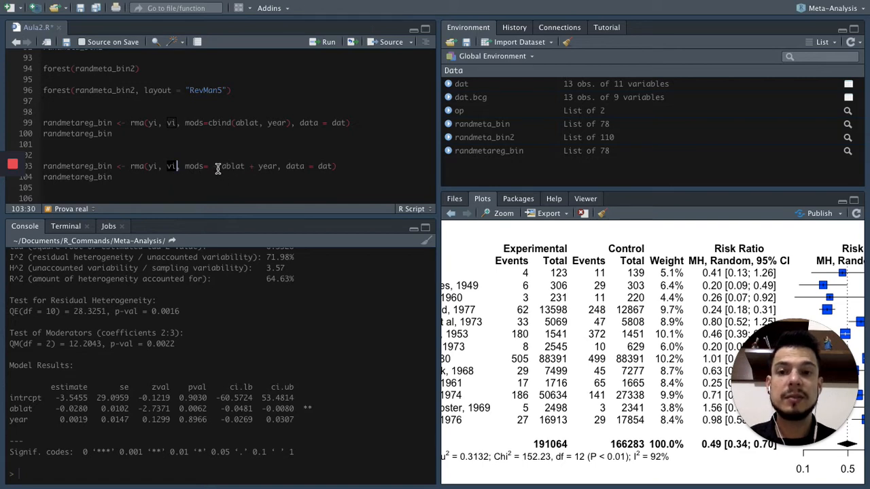
left_click_drag(221, 168, 241, 173)
left_click(242, 176)
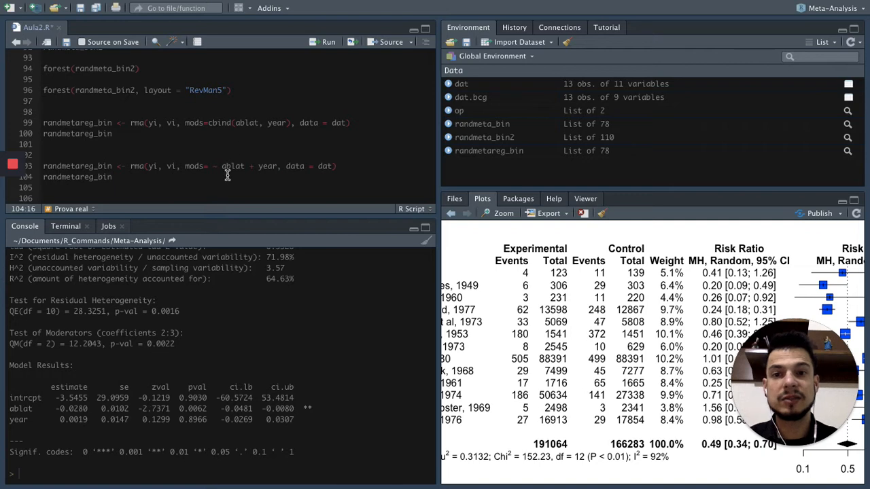
triple_click(42, 169)
key("ctrl+Return")
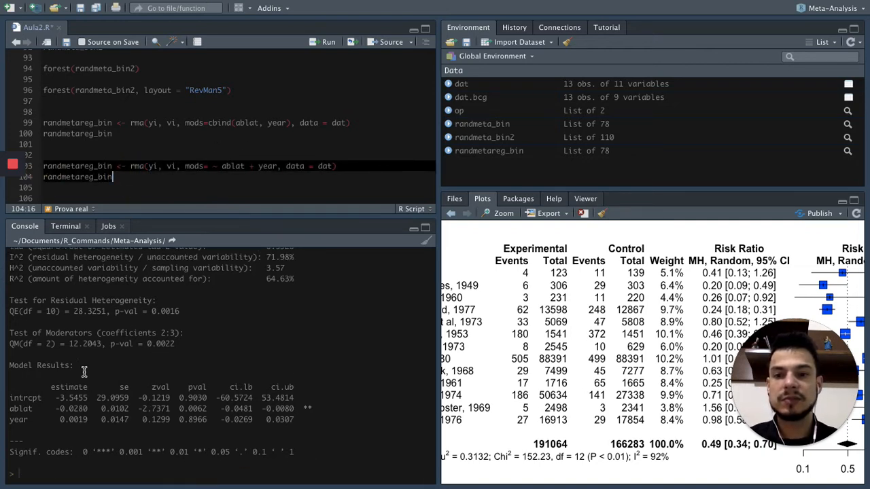
left_click(147, 465)
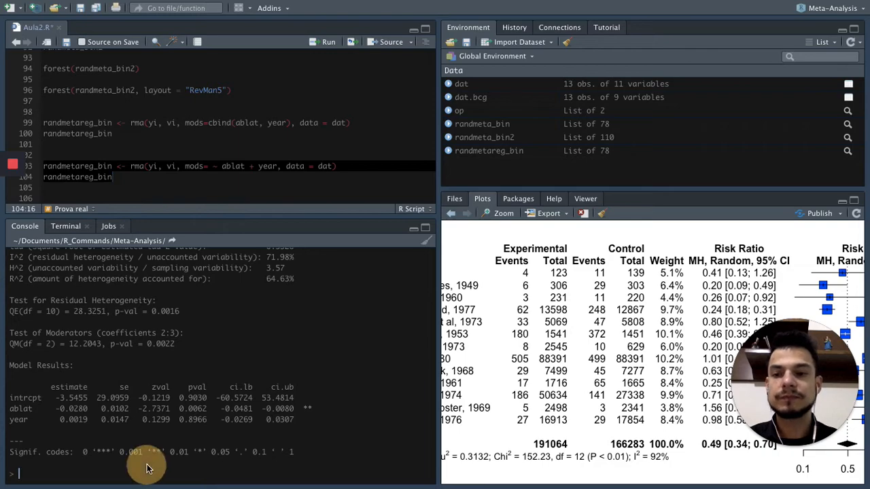
Copy the page's round() formula for the heterogeneity explained by the moderators, based on tau2, to the end of the Aula2.R code.
key("ctrl+Right")
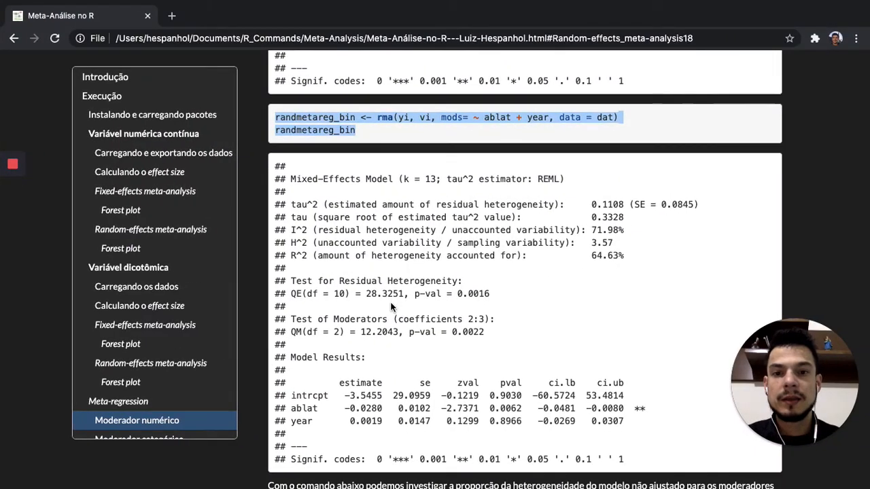
scroll(391, 301, "down", 10)
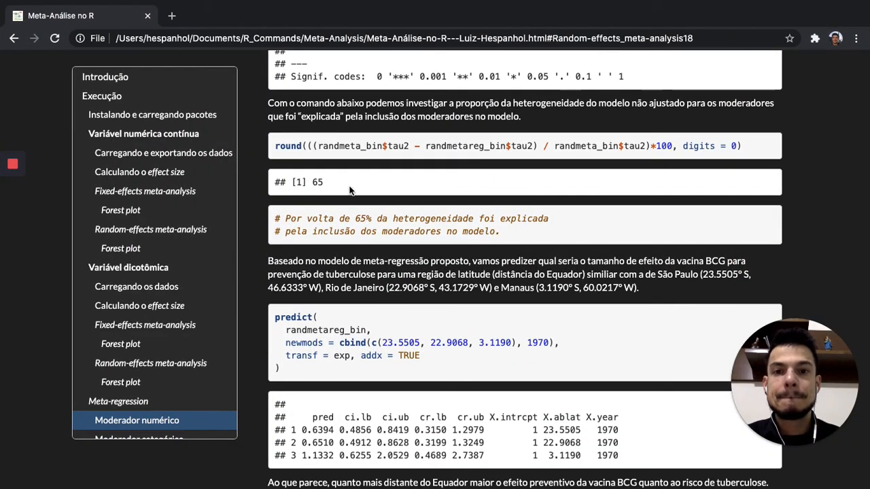
left_click_drag(275, 147, 746, 147)
key("ctrl+Left")
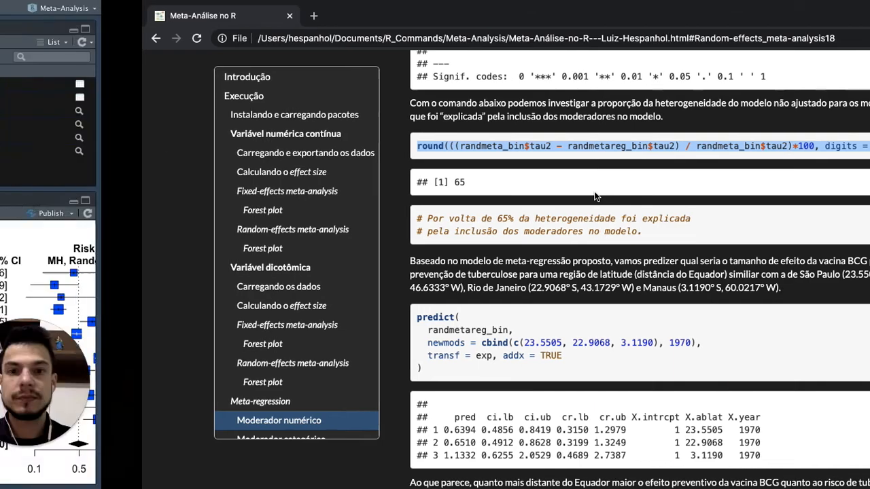
left_click(154, 469)
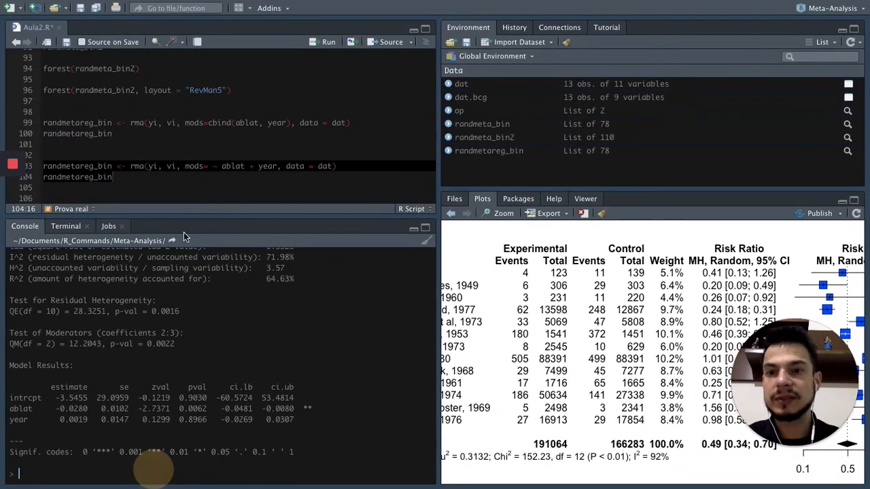
left_click(188, 179)
key("Return")
key("Return")
type("round((randmeta_bin$tau2 - randmetareg_bin$tau2) / randmeta_bin$tau2)*100, digits = 0)")
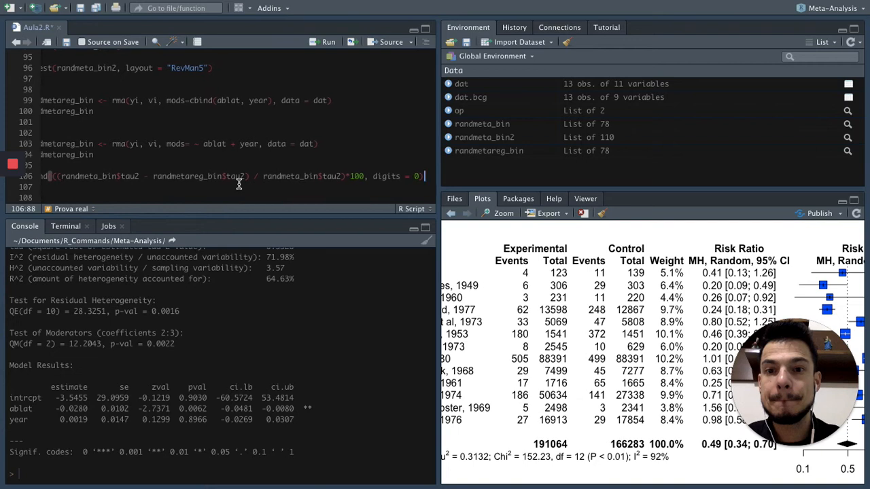
scroll(239, 184, "left", 2)
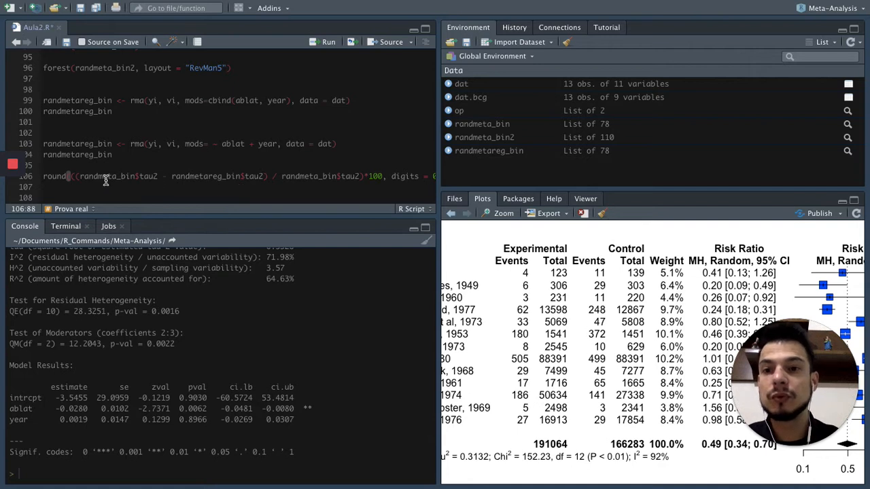
Examine the tau2 terms of randmeta_bin and randmetareg_bin, the *100 factor and the digits argument in the round() formula.
right_click(81, 175)
left_click(130, 150)
left_click(82, 176)
left_click_drag(82, 176, 262, 176)
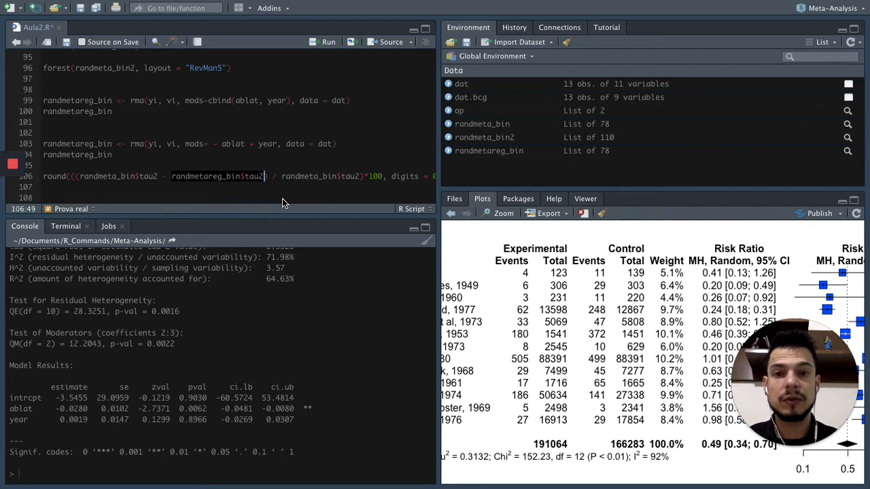
left_click(343, 176)
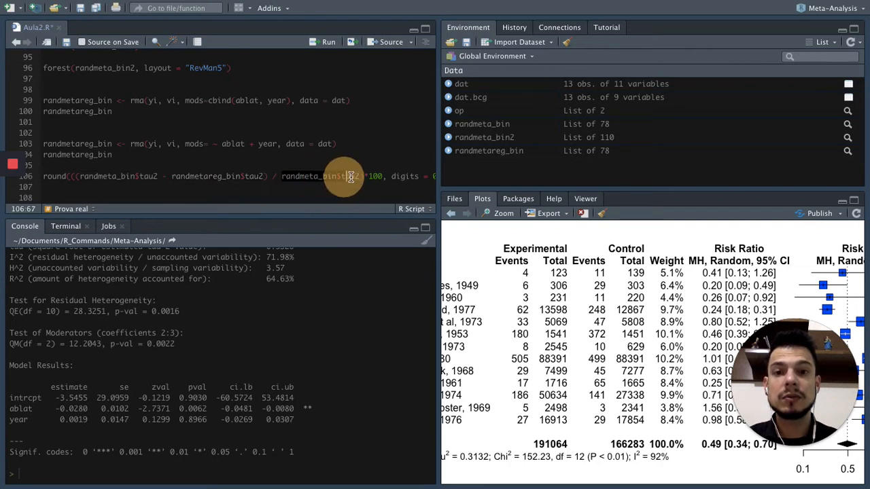
left_click(361, 176)
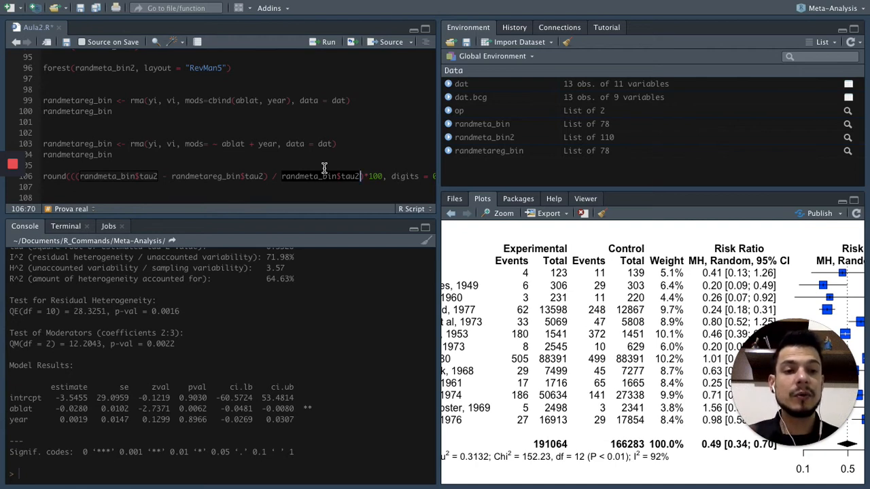
scroll(324, 168, "right", 2)
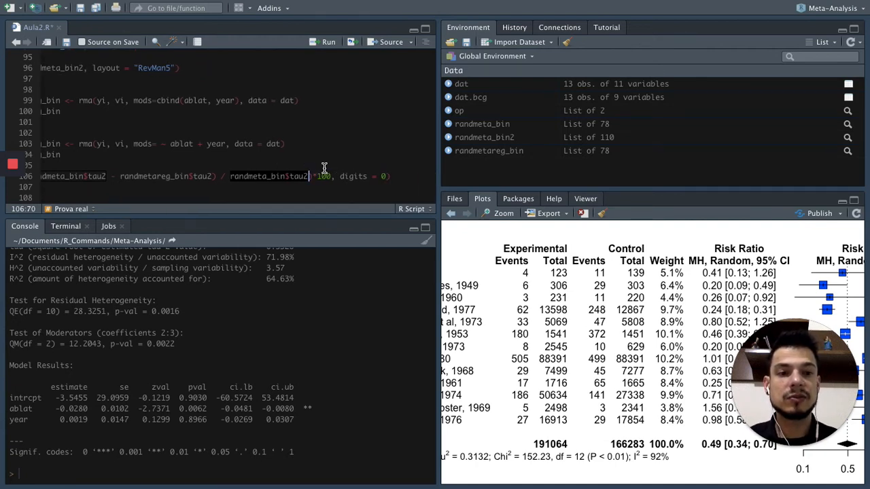
scroll(324, 168, "left", 1)
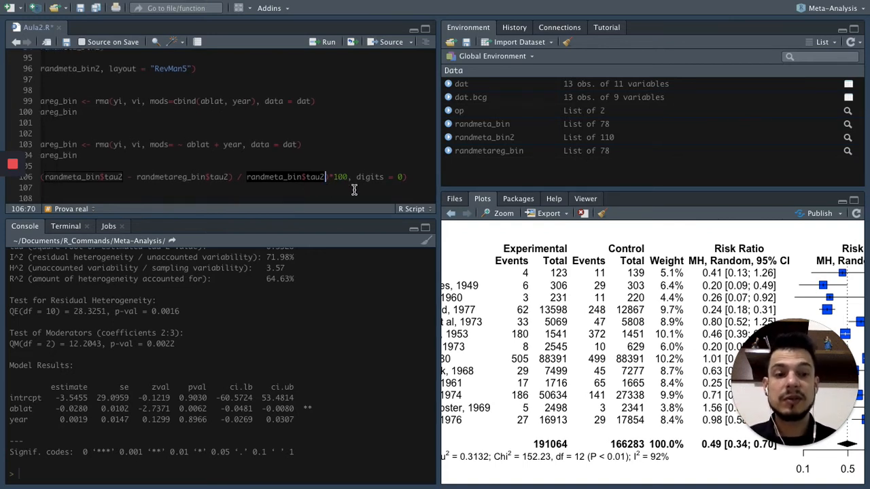
left_click(410, 178)
scroll(332, 177, "left", 1)
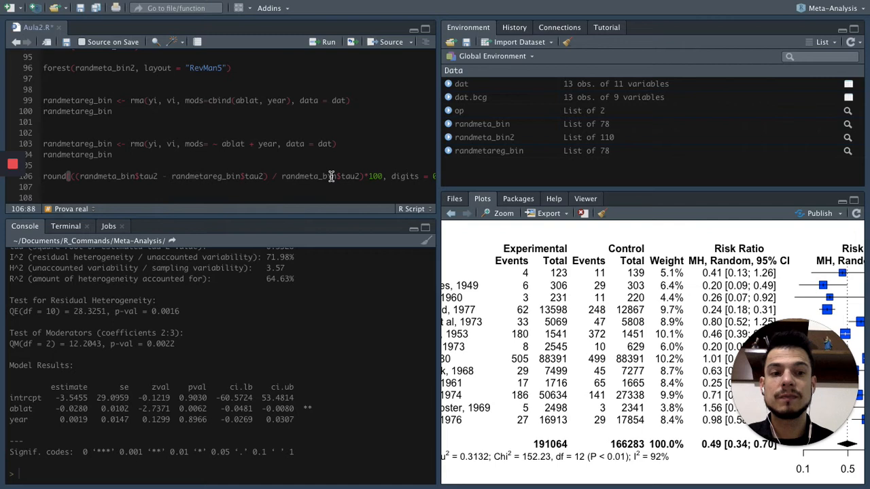
Run the round() formula to compute the percentage of heterogeneity explained by ablat and year, and check its two model terms.
left_click_drag(44, 176, 57, 189)
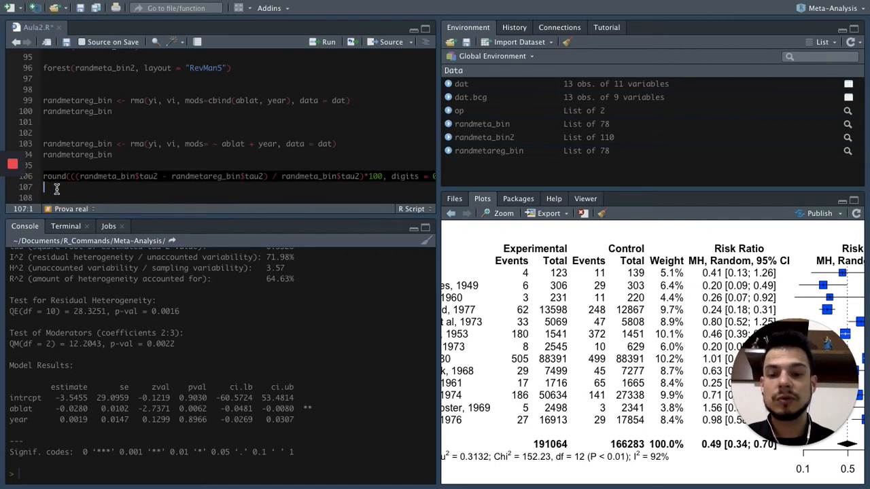
key("ctrl+Return")
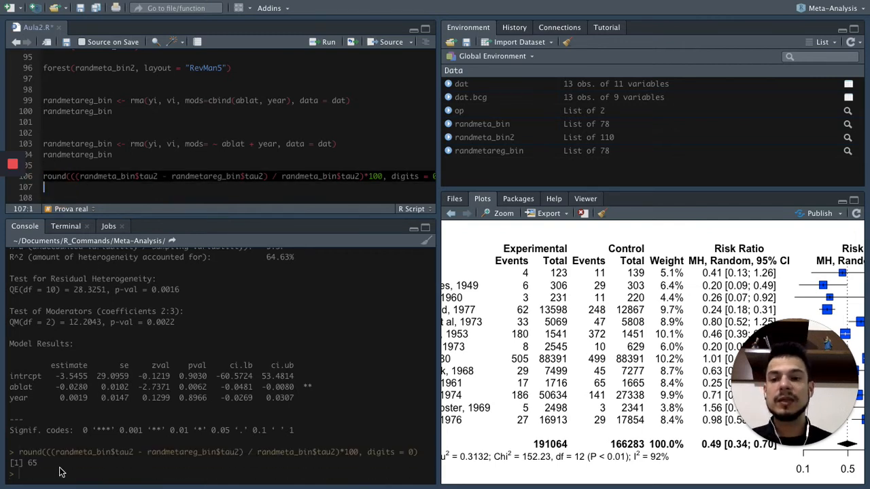
double_click(121, 177)
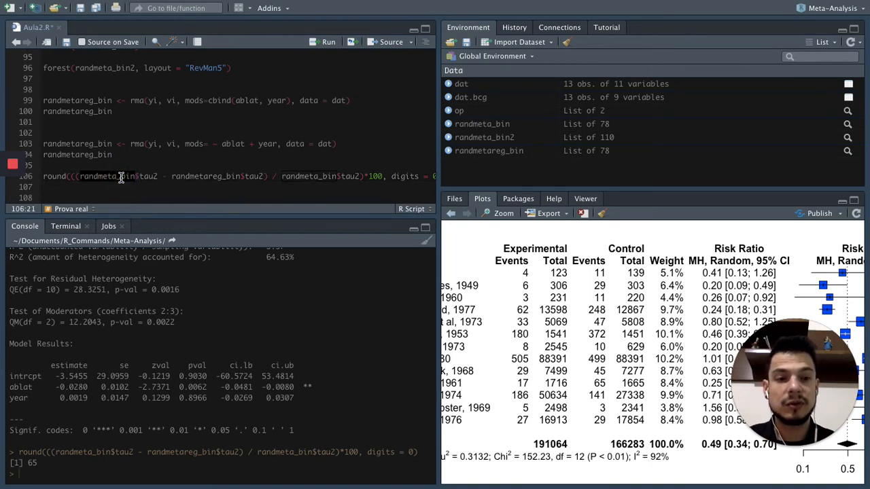
left_click(121, 192)
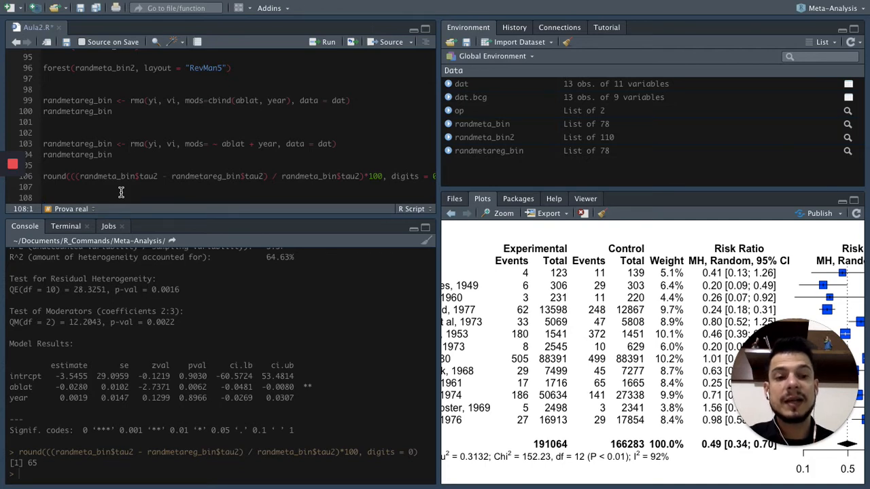
double_click(201, 178)
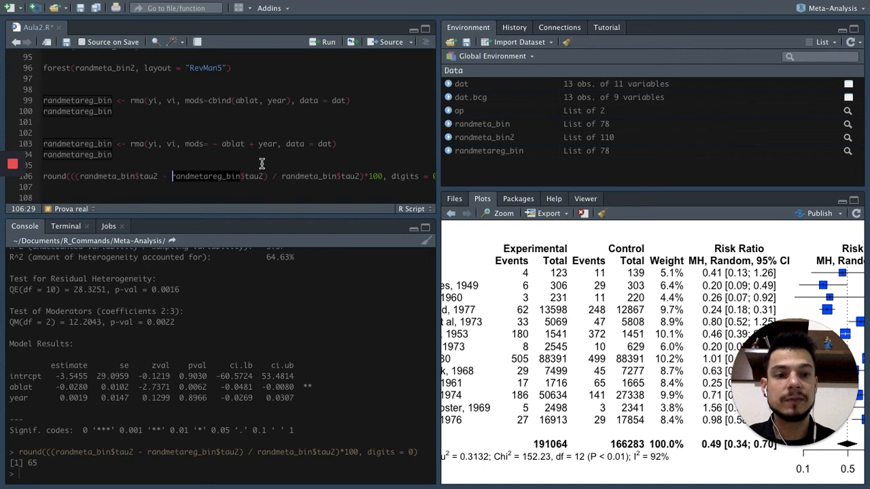
left_click(268, 185)
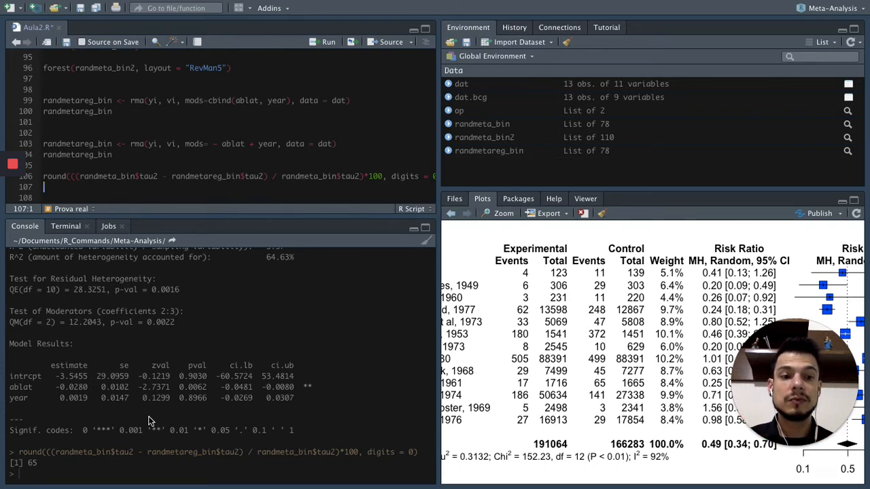
Duplicate both randmetareg_bin models and the round() formula below the existing code in Aula2.R.
left_click_drag(45, 101, 90, 189)
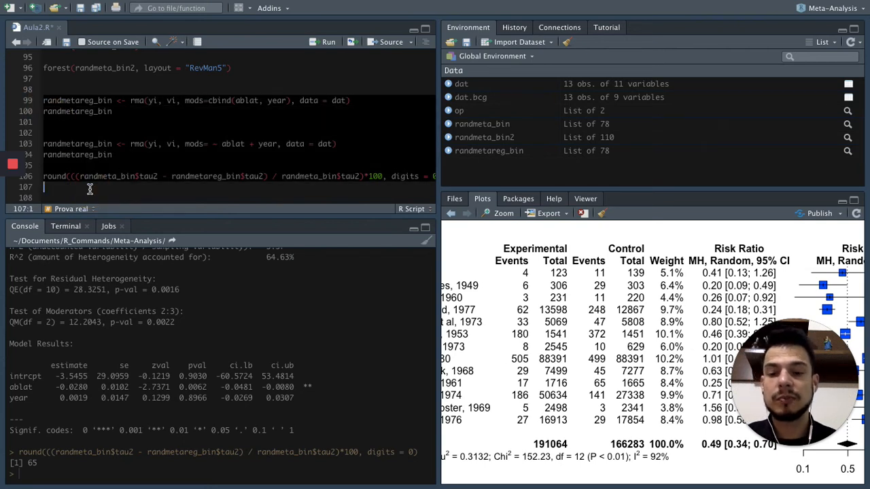
key("super+c")
left_click(89, 189)
key("Return")
key("Return")
key("Return")
key("super+v")
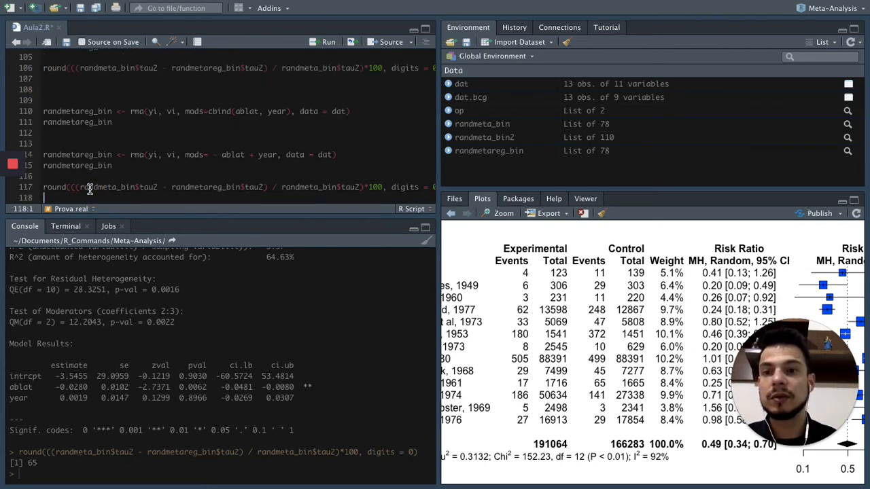
scroll(107, 178, "down", 1)
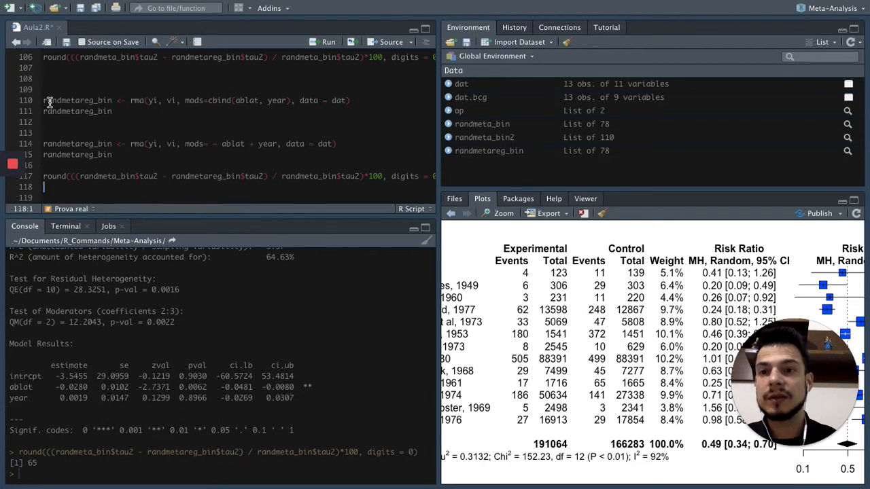
Delete the cbind version of randmetareg_bin and the surplus blank lines from the duplicated block.
left_click_drag(42, 101, 117, 112)
key("BackSpace")
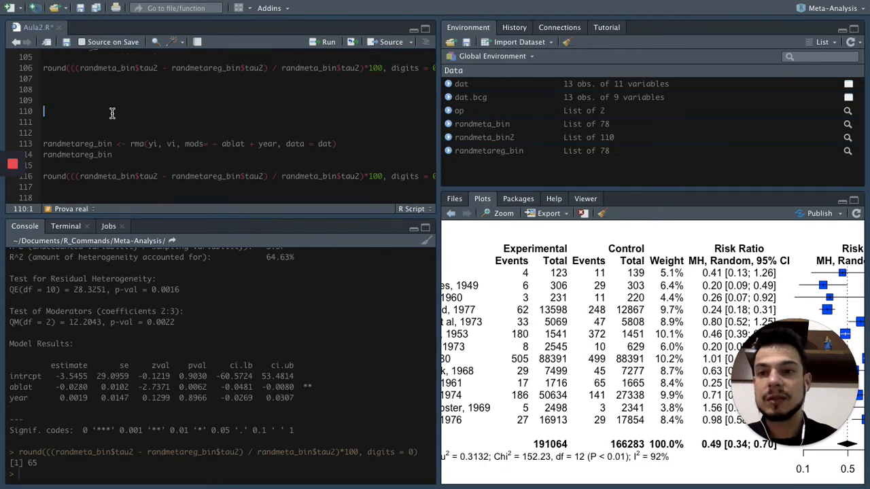
key("BackSpace")
key("BackSpace")
key("BackSpace")
key("BackSpace")
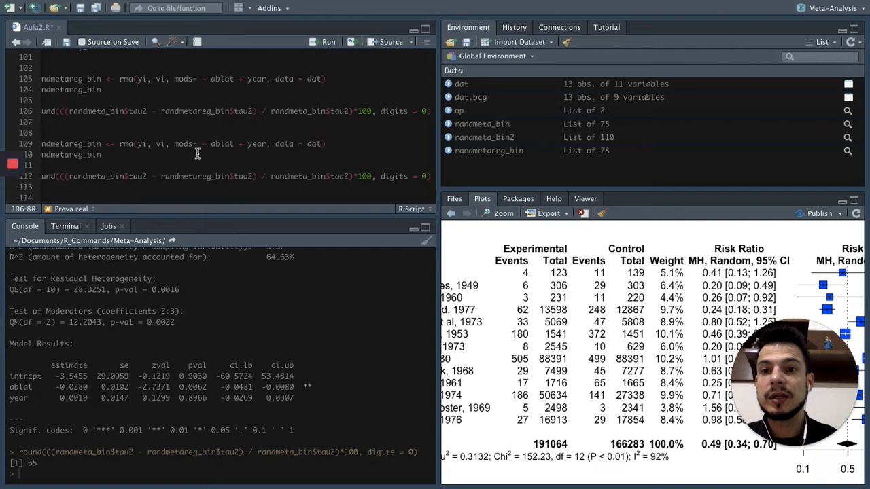
Remove year from the duplicated rma call, leaving mods= ~ ablat as the only moderator.
scroll(211, 149, "left", 1)
left_click(271, 143)
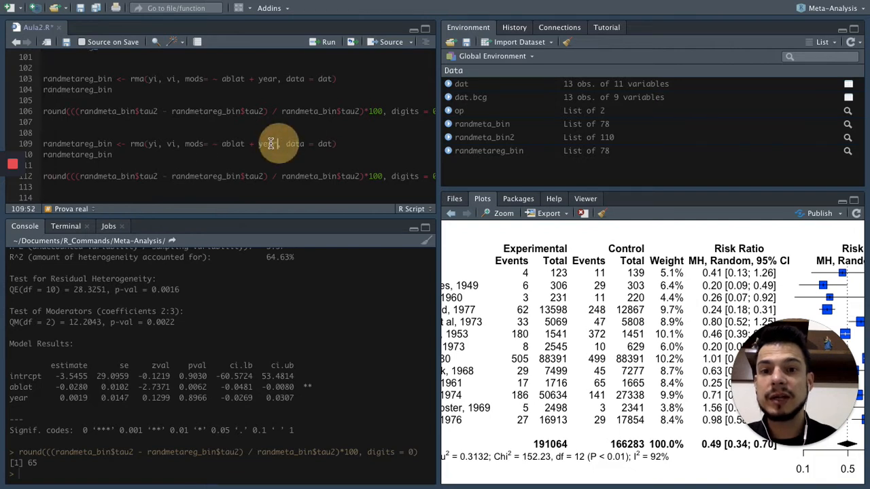
key("BackSpace")
key("BackSpace")
key("BackSpace")
key("BackSpace")
key("BackSpace")
key("BackSpace")
key("BackSpace")
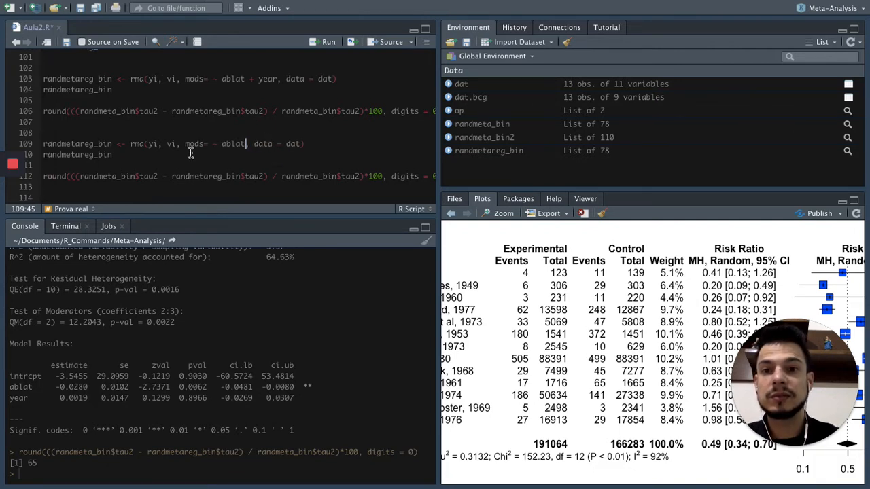
left_click(225, 144)
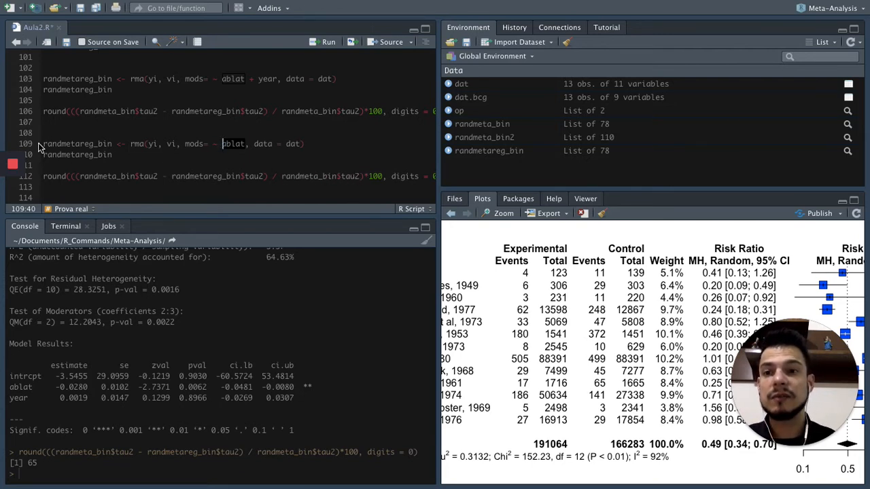
Run the ablat-only randmetareg_bin model with its round() formula and save Aula2.R.
left_click_drag(42, 144, 43, 185)
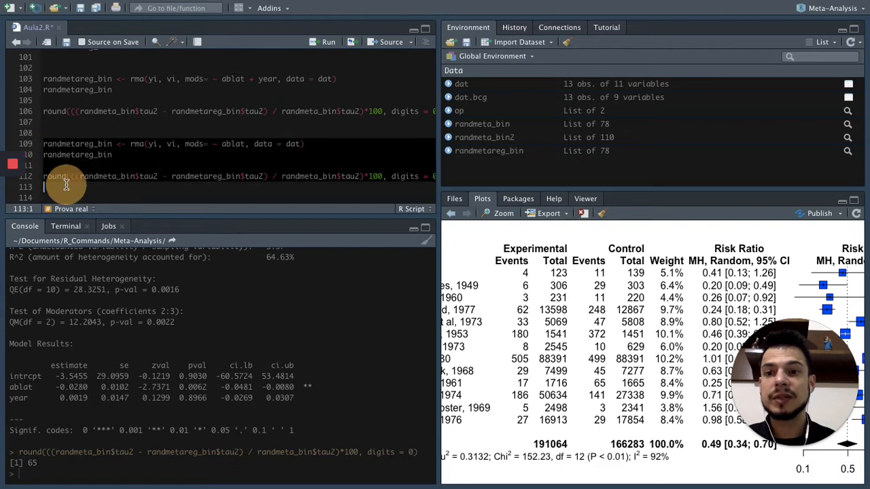
key("ctrl+Return")
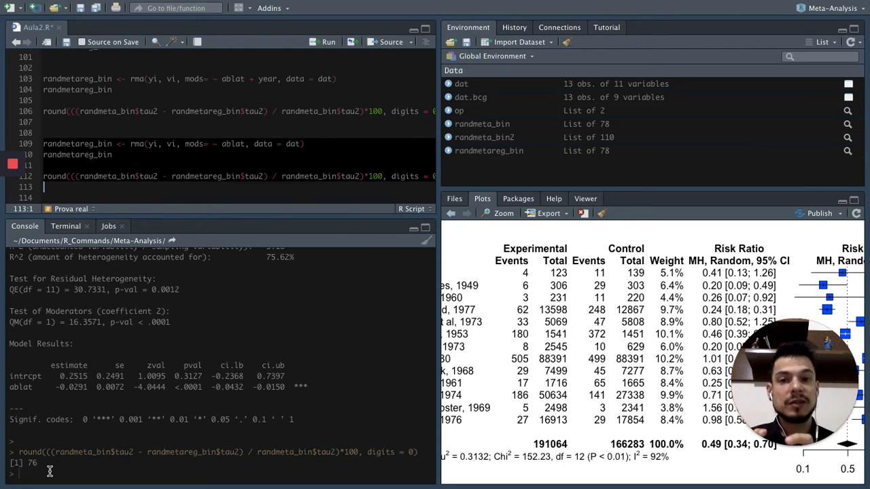
left_click(209, 169)
scroll(208, 169, "up", 1)
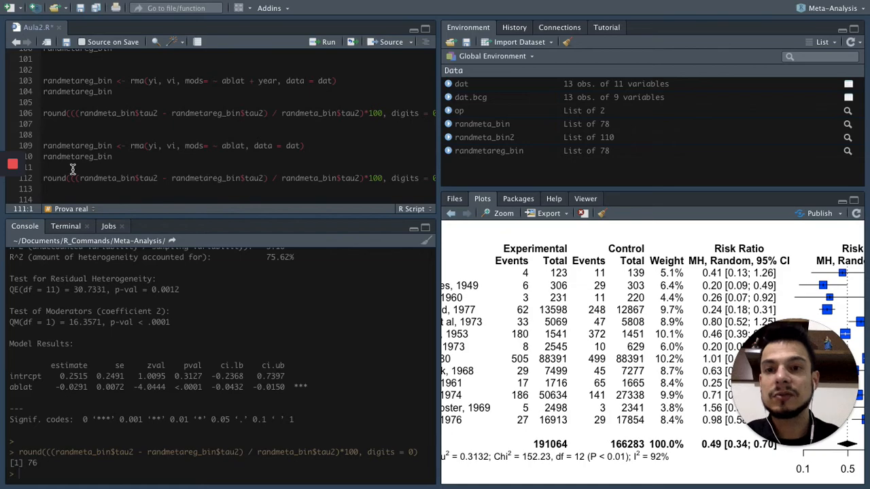
left_click(80, 8)
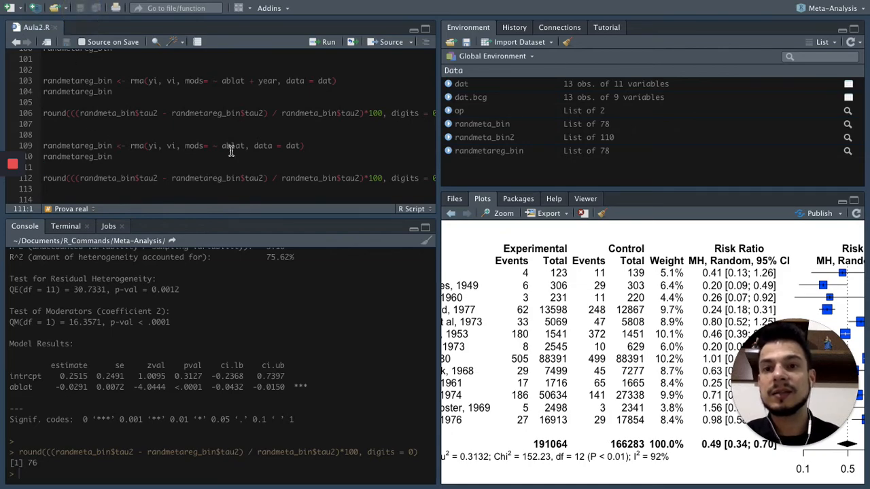
Switch to the Meta-Análise no R page in Chrome and review its predict() example for São Paulo, Rio de Janeiro and Manaus.
key("ctrl+Right")
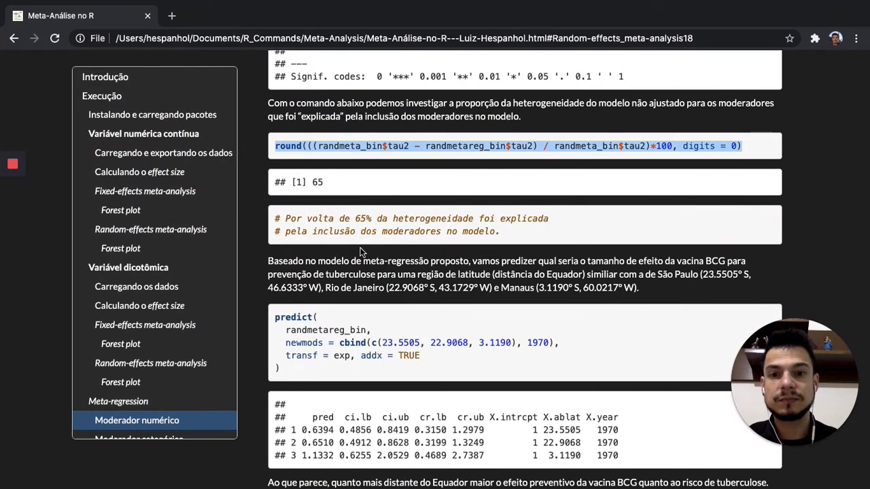
scroll(362, 252, "down", 3)
scroll(363, 251, "down", 3)
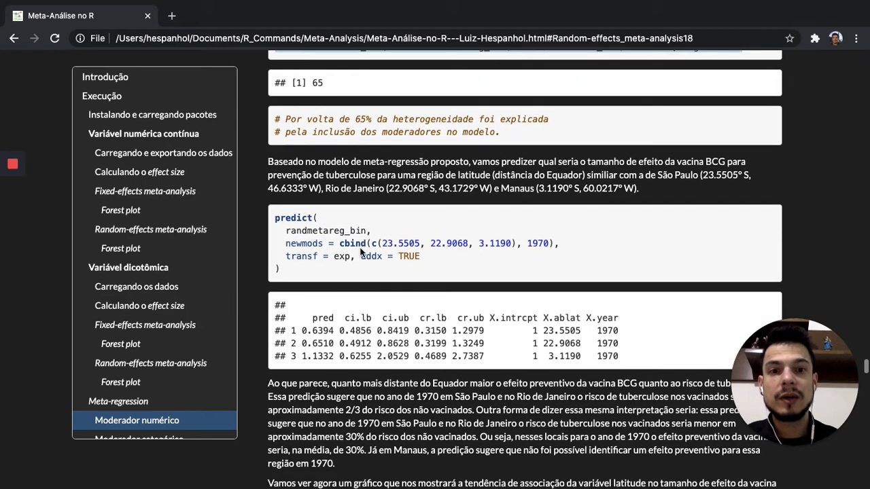
key("ctrl+Left")
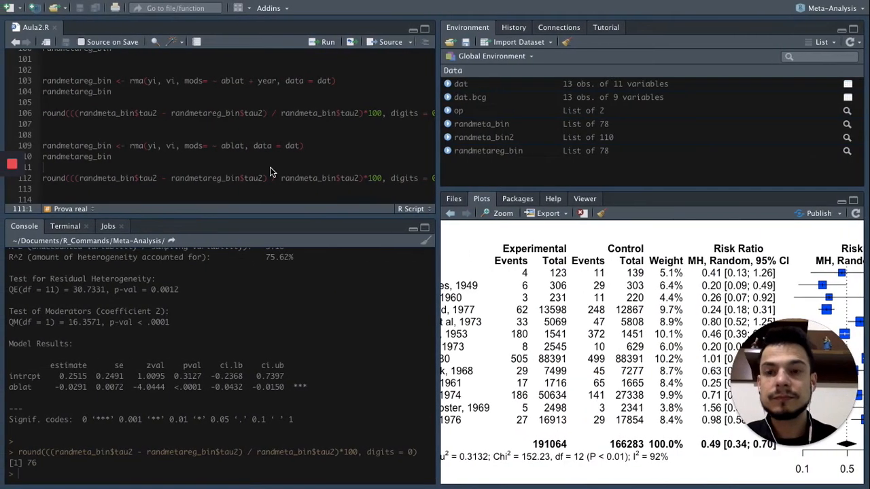
scroll(143, 122, "up", 5)
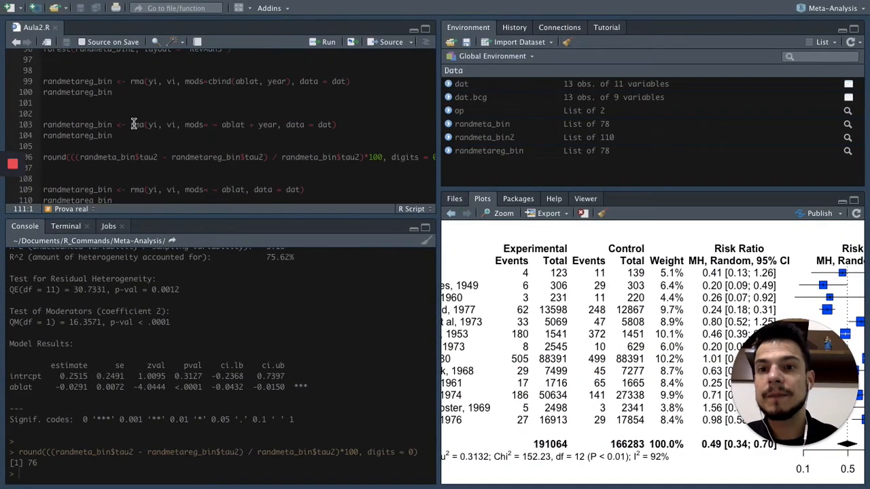
scroll(134, 125, "down", 3)
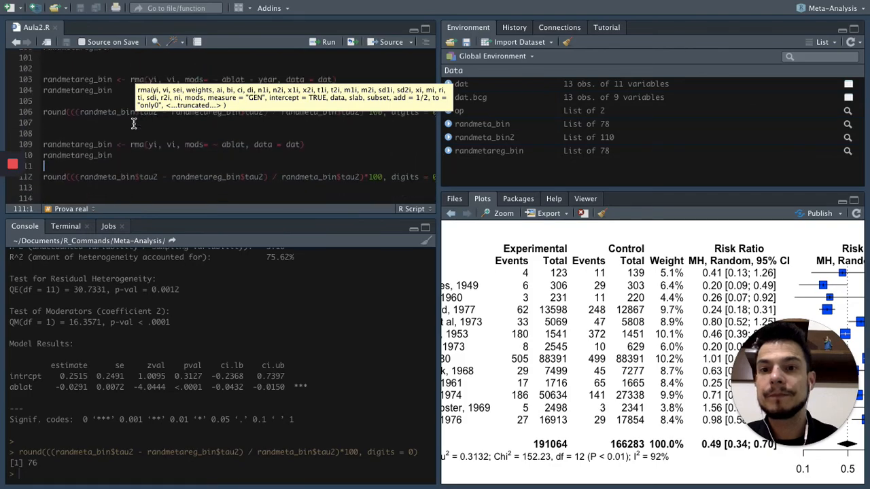
key("ctrl+Right")
scroll(361, 178, "down", 2)
key("ctrl+Left")
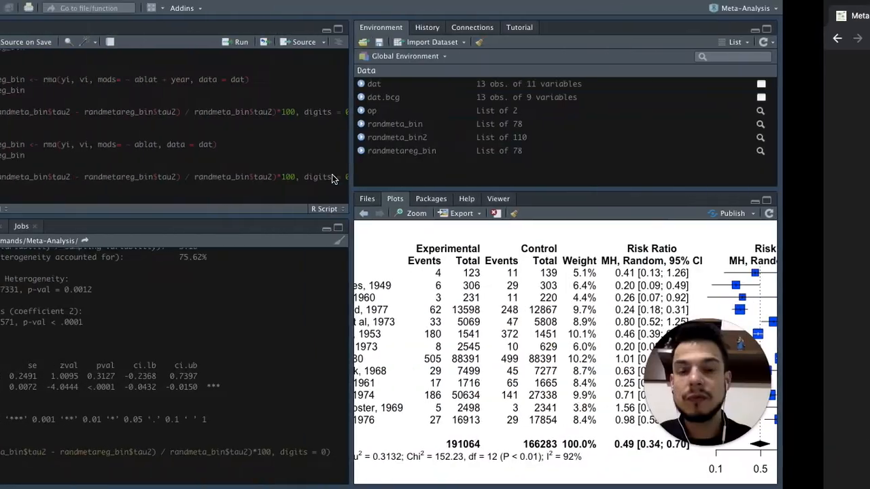
Delete the round() formula and the ablat-only model block below the ablat + year model in Aula2.R.
left_click_drag(45, 99, 122, 109)
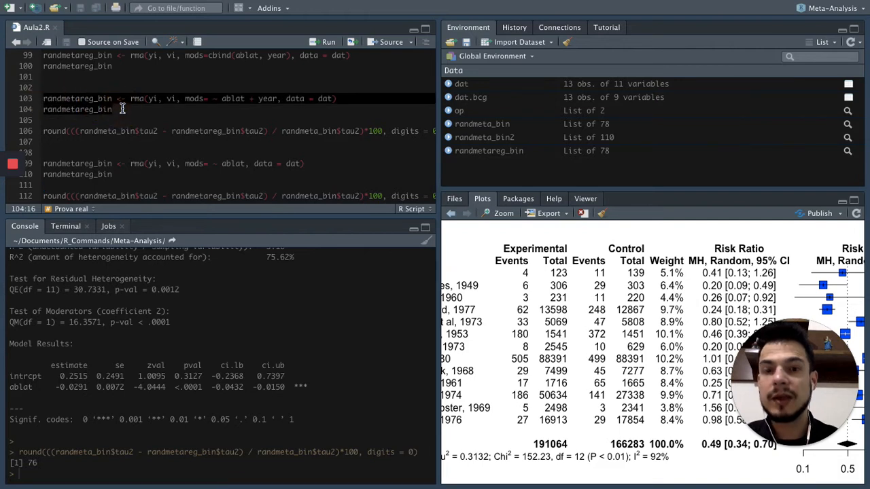
left_click(122, 109)
scroll(102, 136, "down", 1)
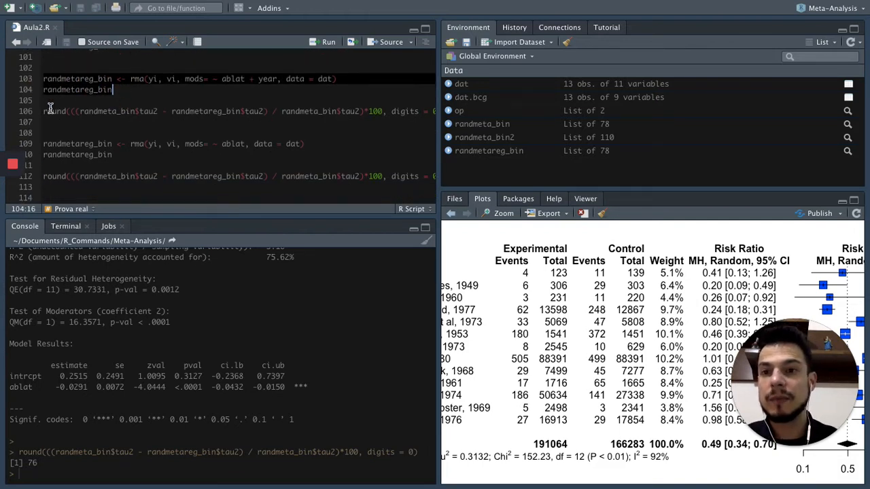
left_click(76, 170)
left_click_drag(80, 183, 81, 186)
key("BackSpace")
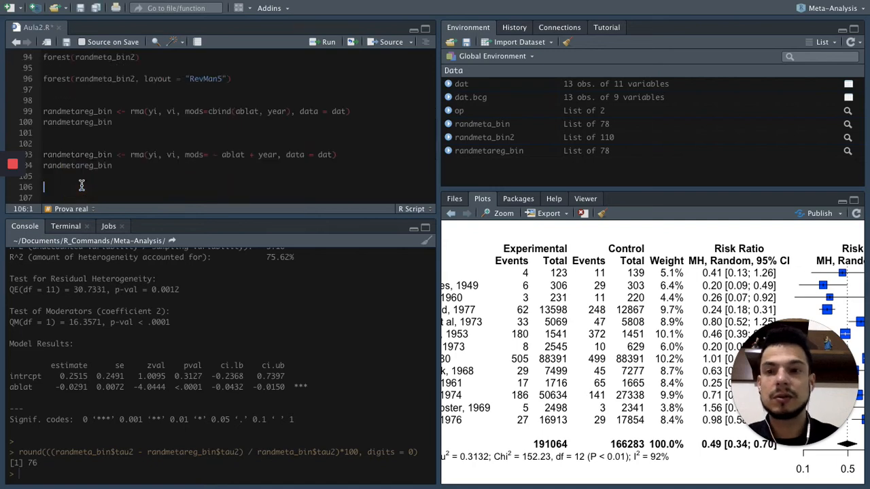
Rerun the randmetareg_bin model with mods= ~ ablat + year and print its results.
left_click(44, 155)
left_click(120, 166, "shift")
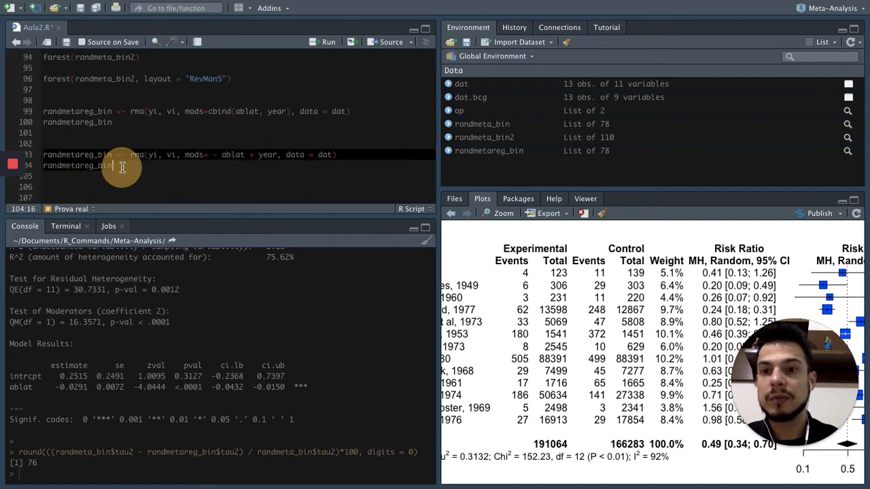
key("ctrl+Return")
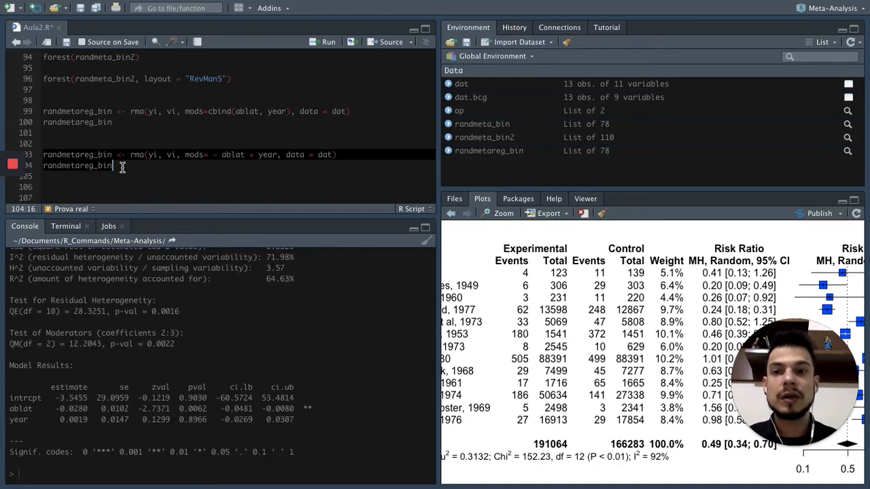
Switch to the Meta-Análise no R page in Chrome and examine the São Paulo, Rio de Janeiro and Manaus latitudes used in the predict() example.
left_click(122, 167)
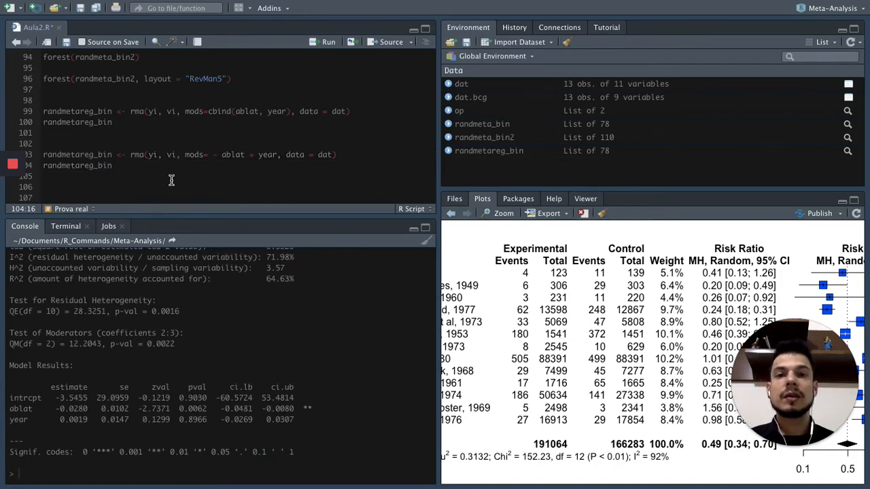
key("ctrl+Right")
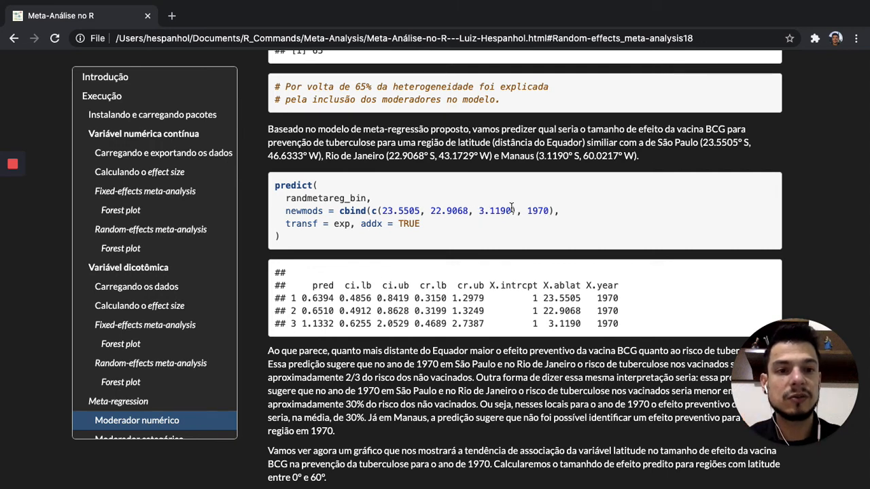
left_click_drag(657, 145, 698, 144)
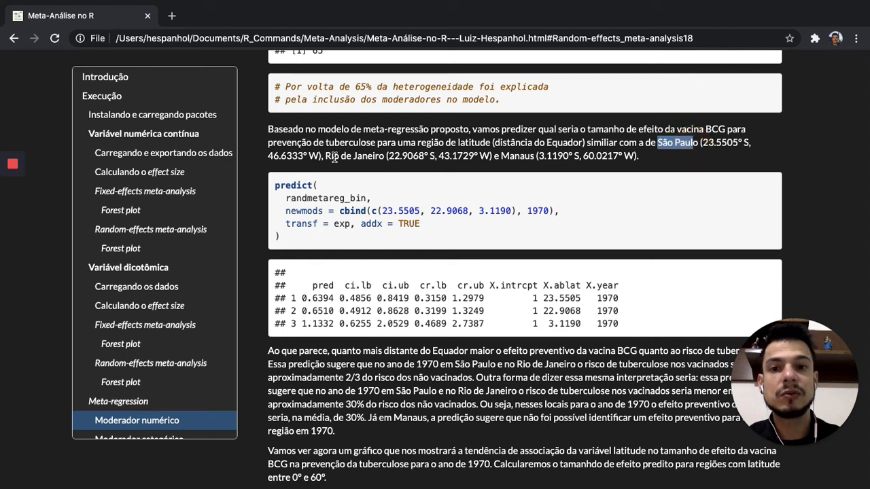
left_click_drag(326, 157, 382, 156)
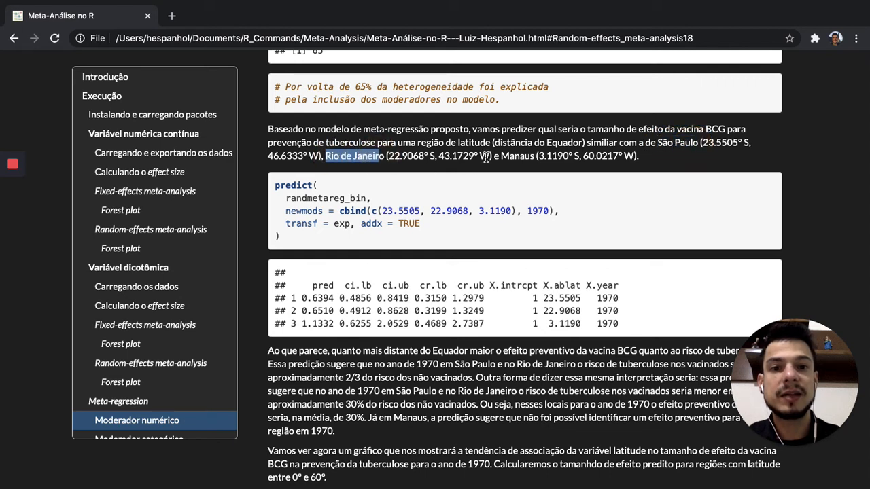
left_click_drag(500, 156, 537, 155)
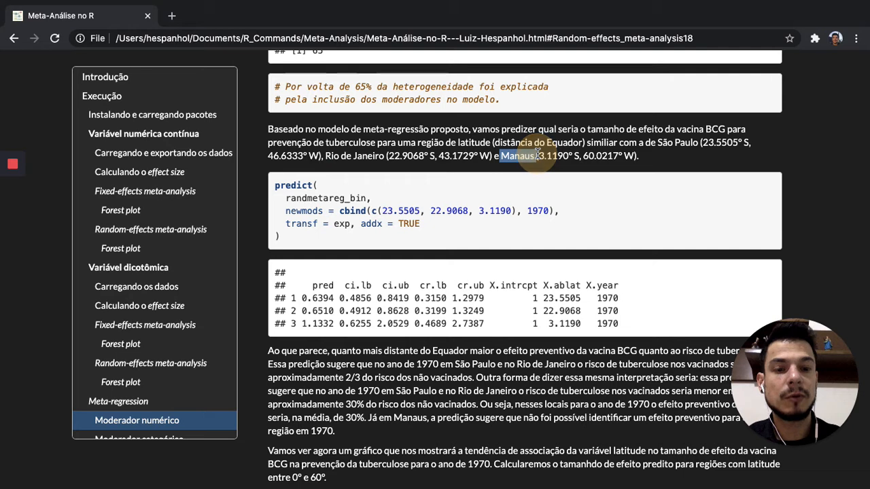
left_click(388, 217)
left_click(386, 214)
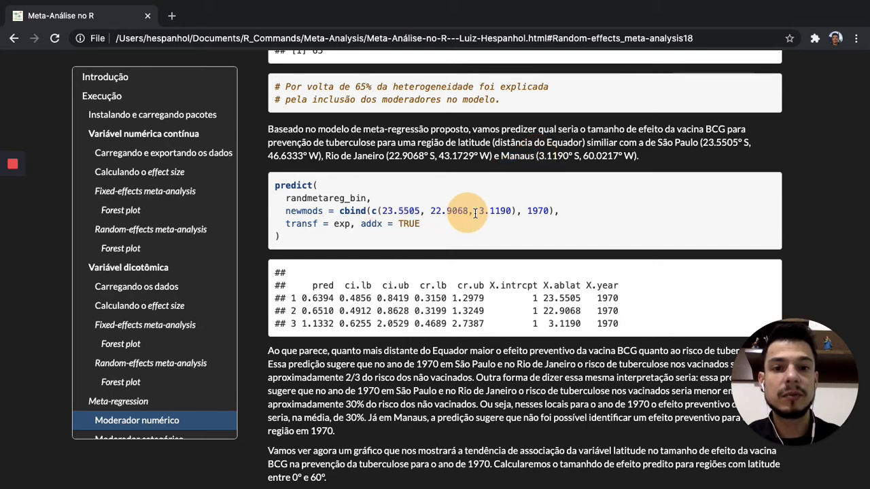
double_click(500, 214)
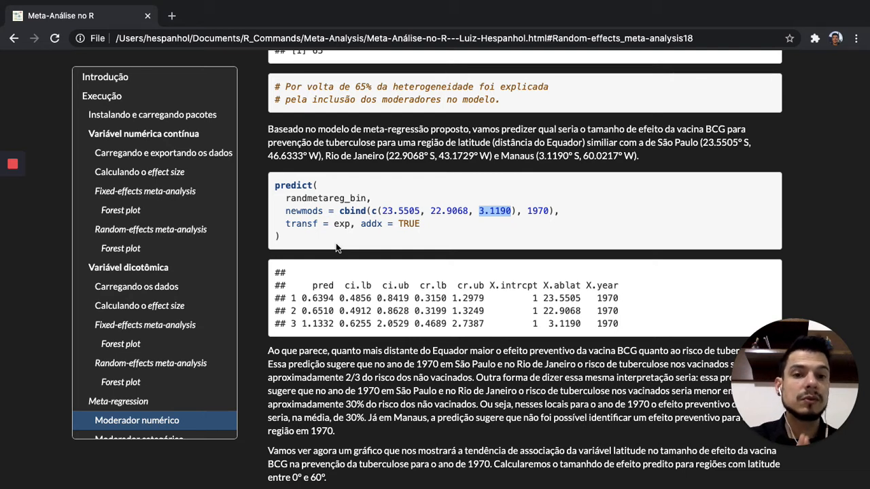
Copy the page's predict() block for latitudes 23.5505, 22.9068 and 3.1190 in 1970 into Aula2.R in RStudio, below the ablat + year model.
left_click(274, 186)
left_click_drag(274, 186, 300, 239)
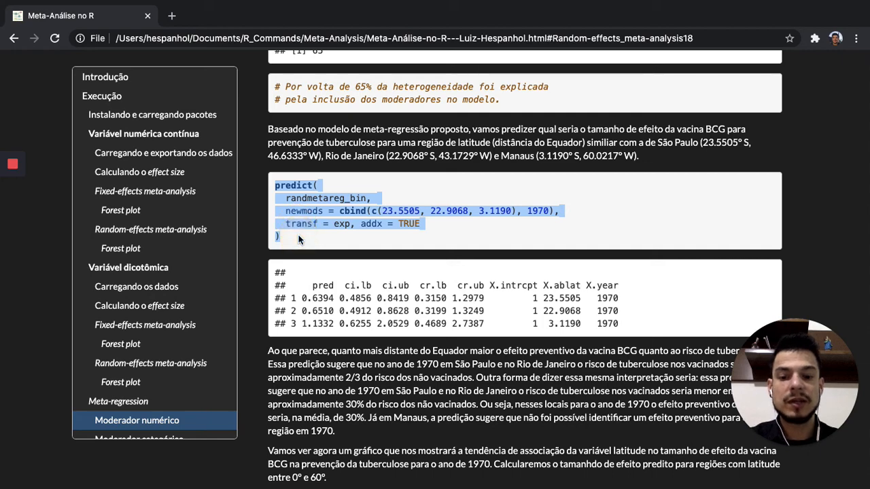
key("ctrl+Left")
left_click(194, 177)
type("predict(   randmetareg_bin,   newmods = cbind(c(23.5505, 22.5068, 3.1190), 1970),   transf = exp, addx = TRUE )")
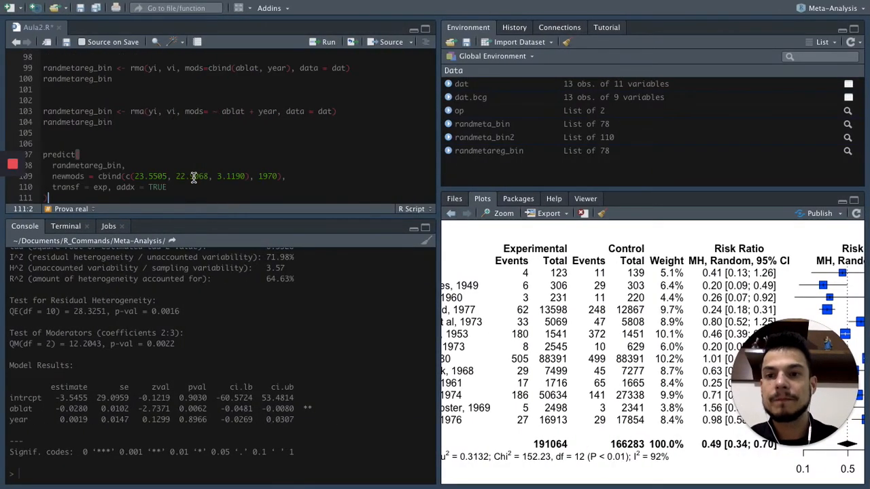
key("Return")
key("Return")
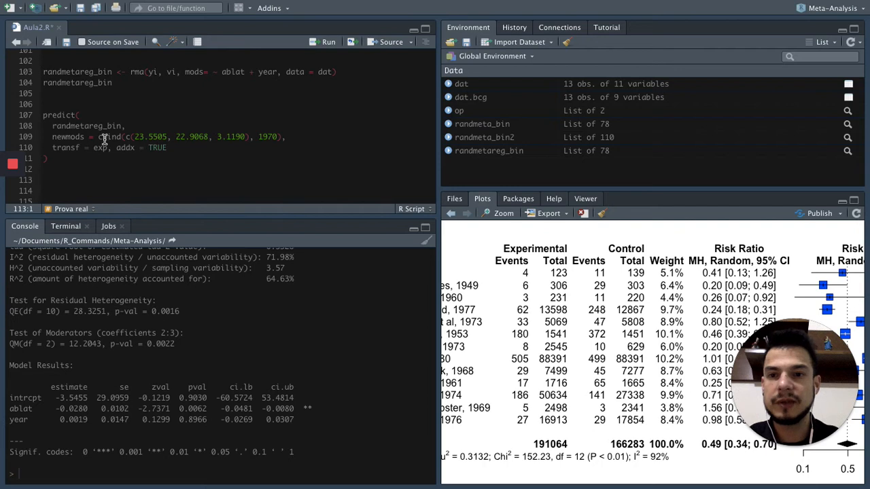
Run the whole predict() block in Aula2.R and check the cities against the Chrome page before returning to RStudio.
left_click_drag(43, 116, 46, 158)
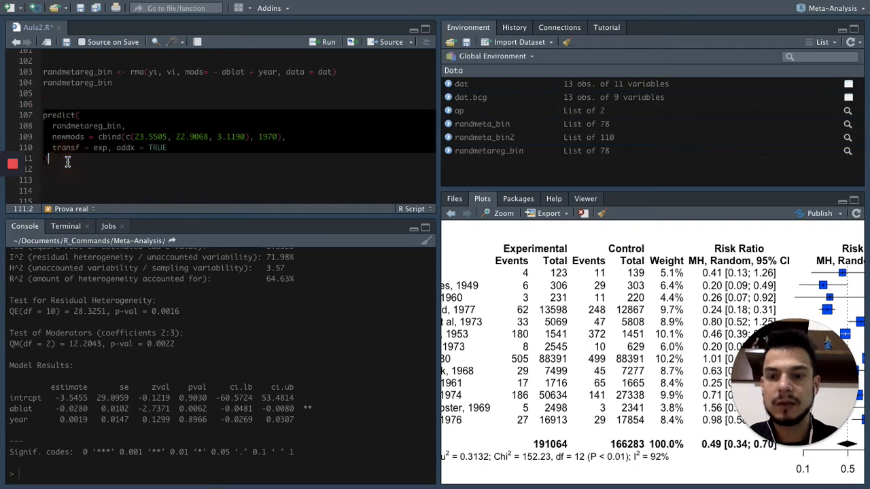
key("ctrl+Return")
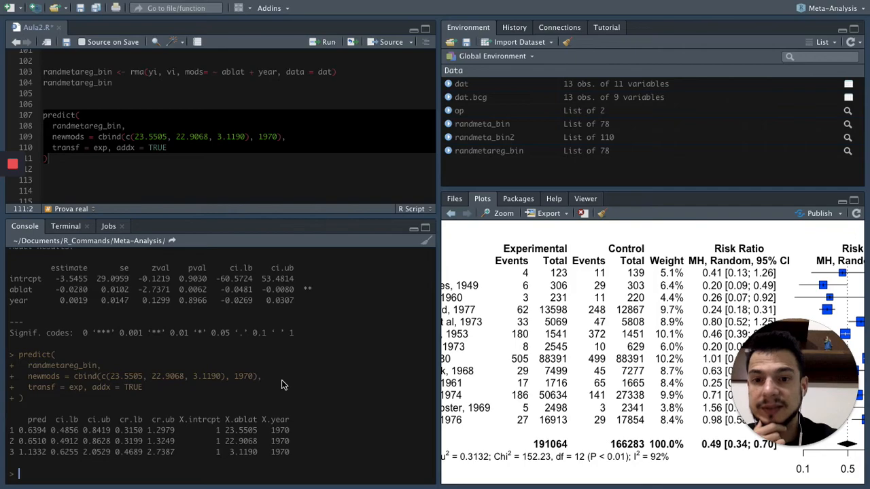
key("ctrl+Right")
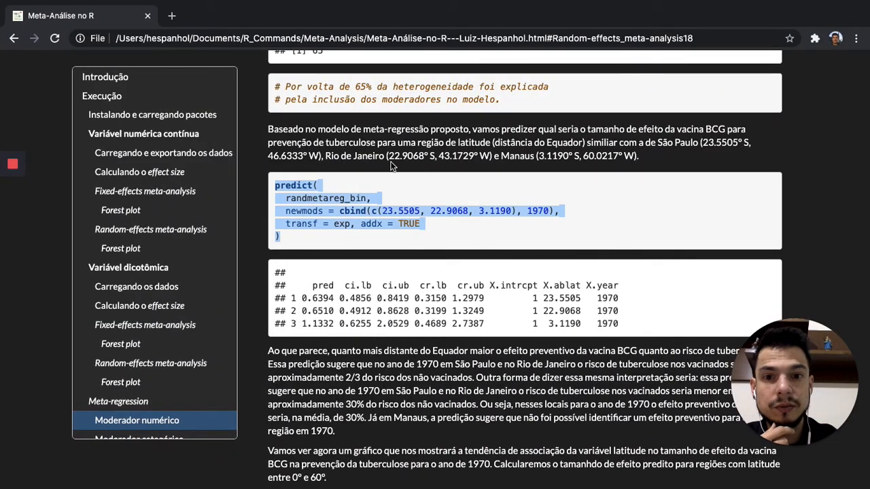
key("ctrl+Left")
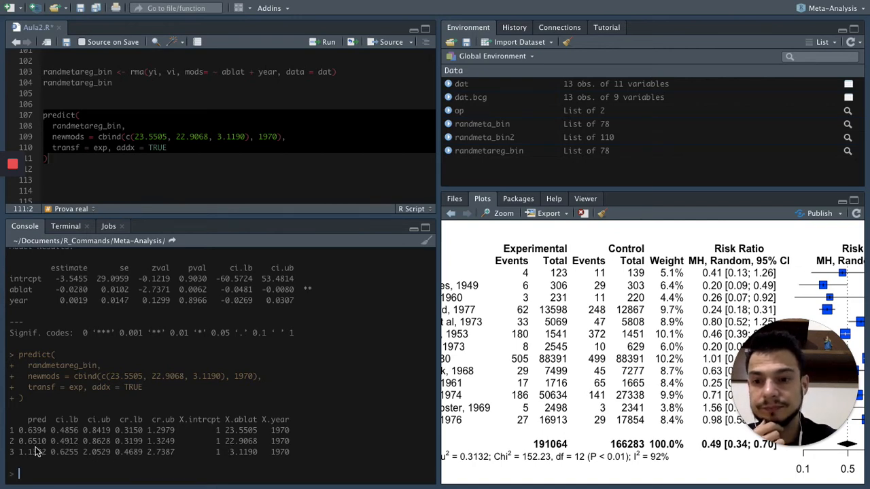
Compute the Rio de Janeiro risk reduction in the console as 1-0.6510, reusing the predicted value from the output.
type("1-")
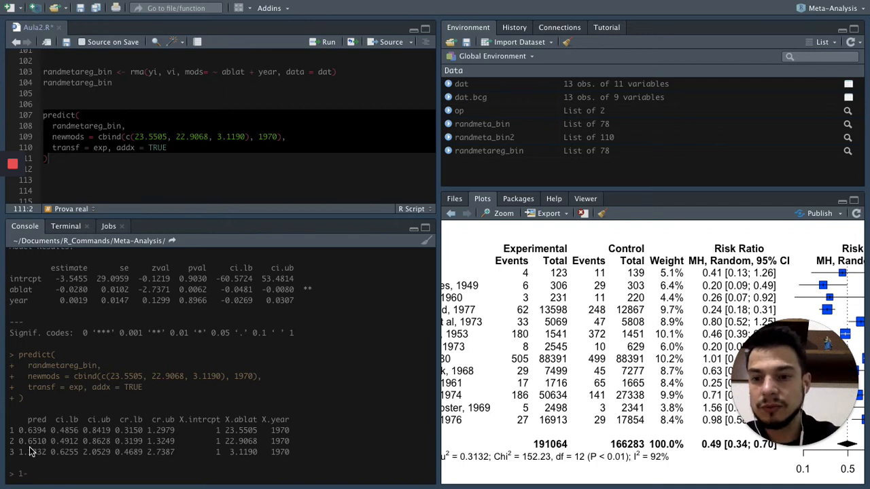
left_click_drag(20, 442, 47, 442)
key("super+c")
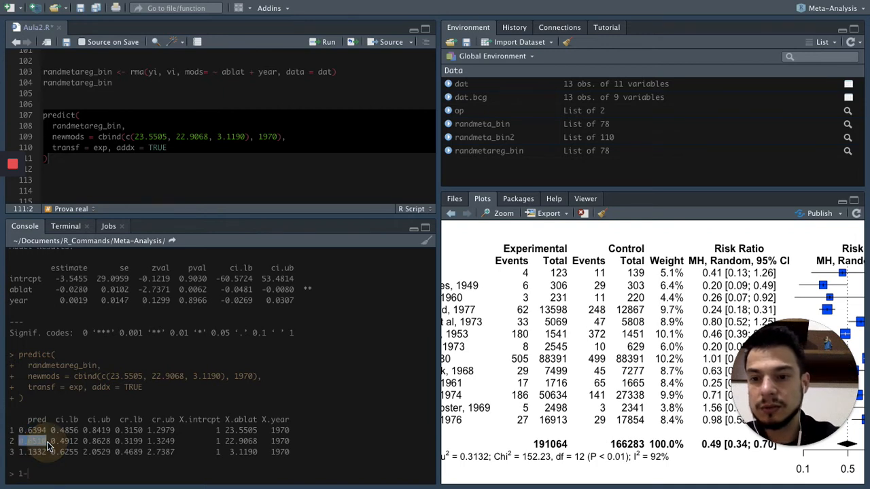
left_click(54, 471)
key("super+v")
key("Return")
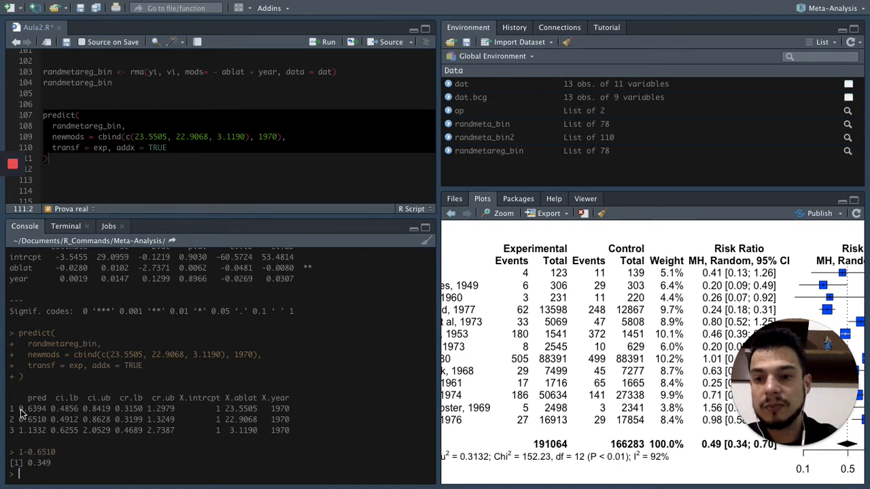
Recall the last console calculation and rerun it for São Paulo as 1-0.6394.
key("Up")
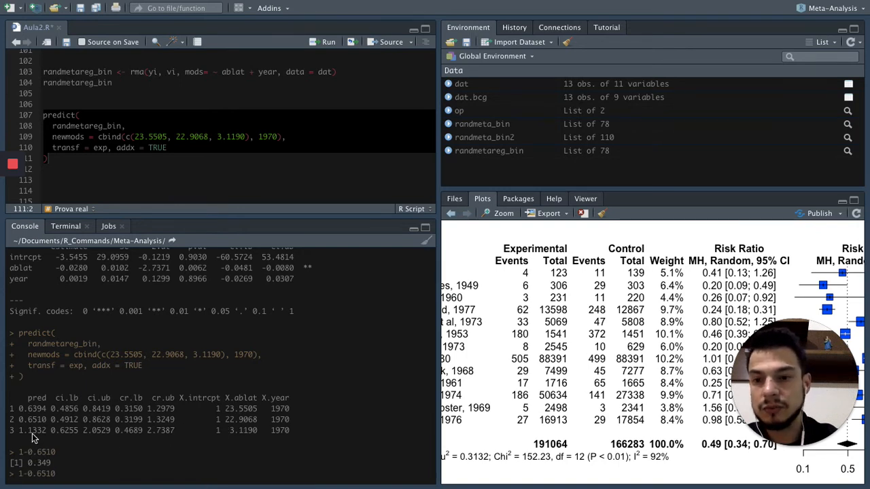
left_click_drag(19, 410, 48, 417)
left_click(72, 472)
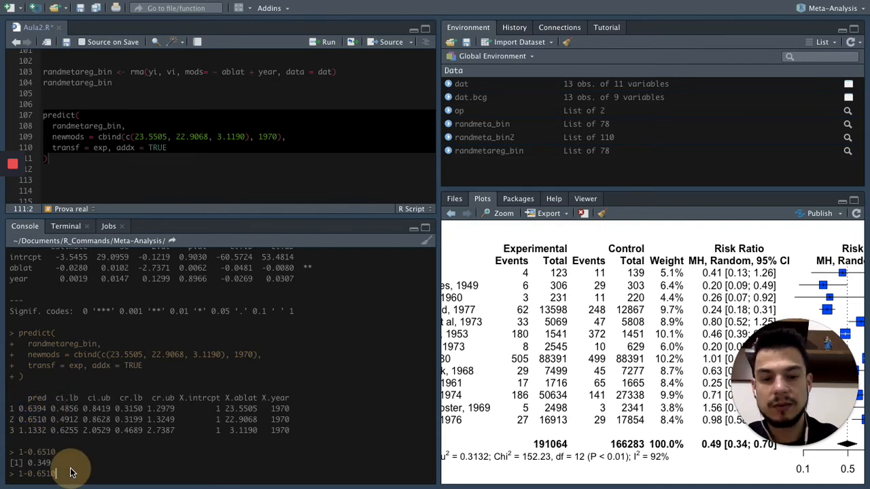
key("BackSpace")
key("BackSpace")
key("BackSpace")
key("BackSpace")
key("BackSpace")
key("BackSpace")
type("0.6394")
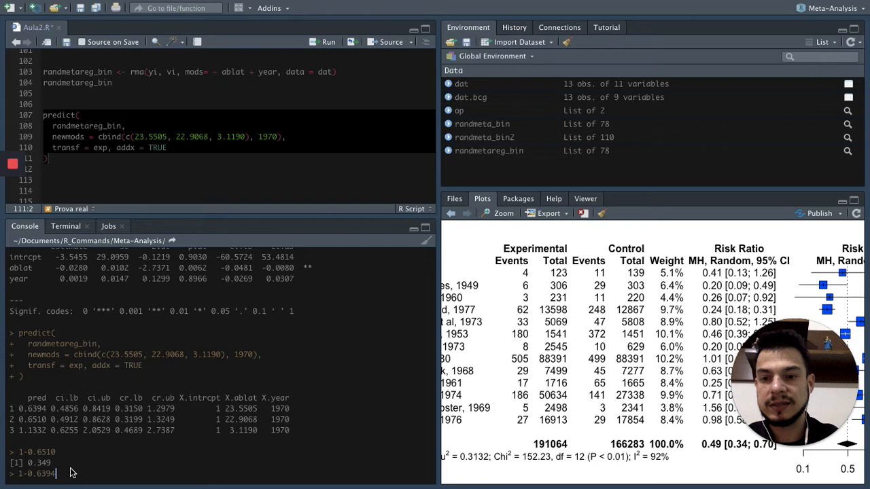
key("Return")
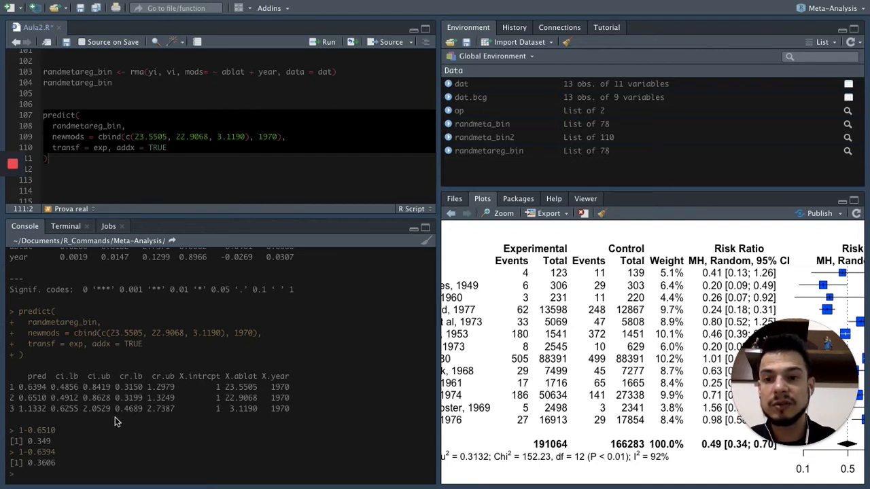
Examine the Manaus interval values in the prediction output, and the Chrome page's interpretation text and latitude plot example.
left_click_drag(84, 409, 140, 410)
left_click(142, 410)
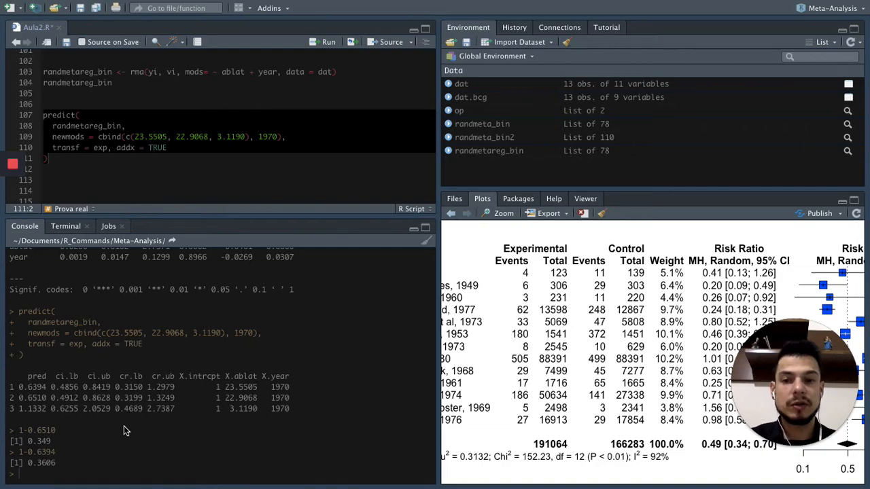
left_click(264, 152)
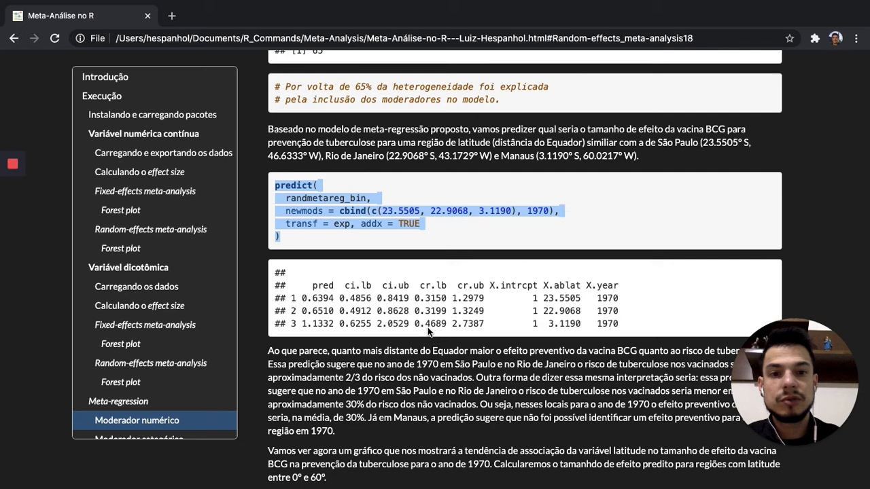
scroll(393, 350, "down", 4)
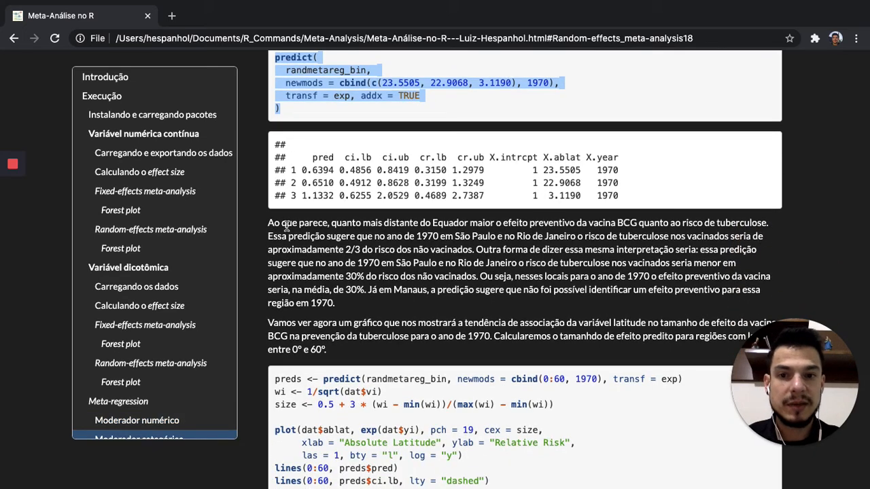
scroll(347, 314, "down", 4)
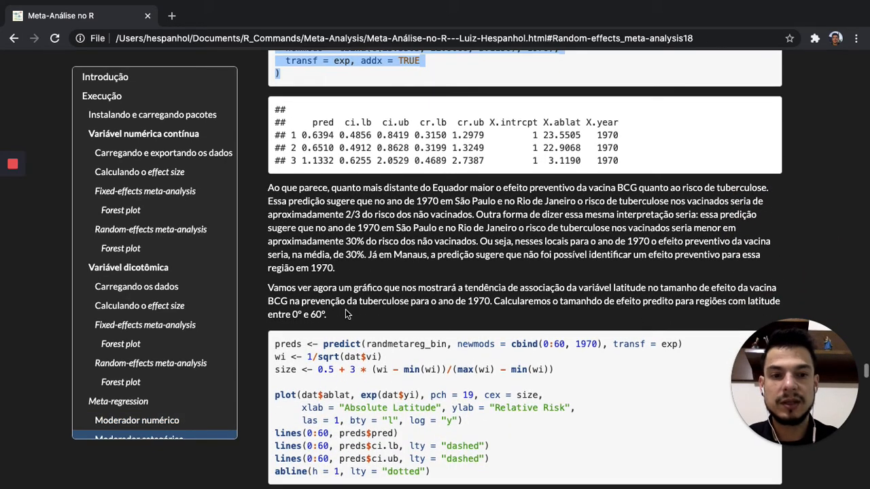
scroll(346, 314, "down", 2)
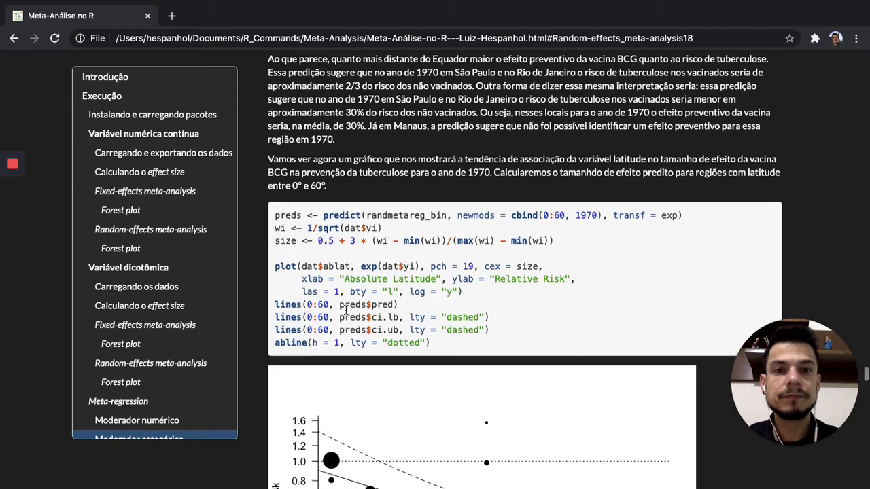
scroll(346, 310, "up", 1)
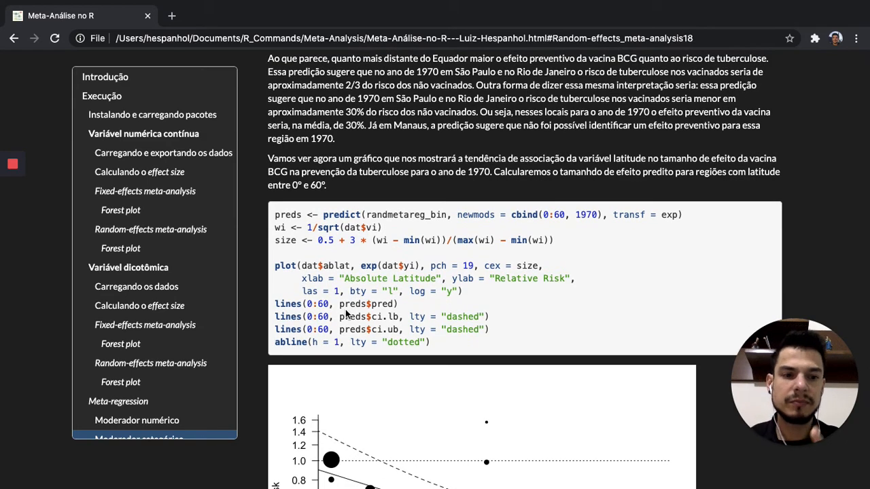
scroll(346, 314, "down", 1)
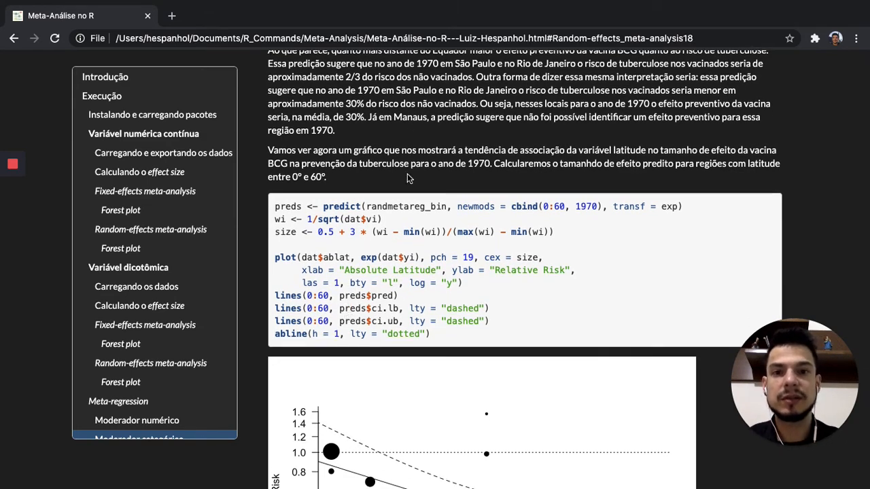
scroll(346, 314, "down", 1)
scroll(407, 178, "down", 1)
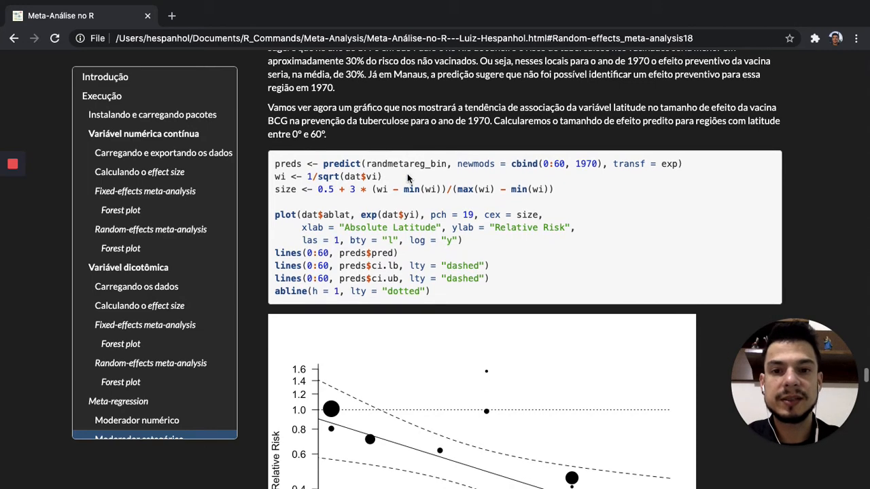
scroll(408, 178, "down", 2)
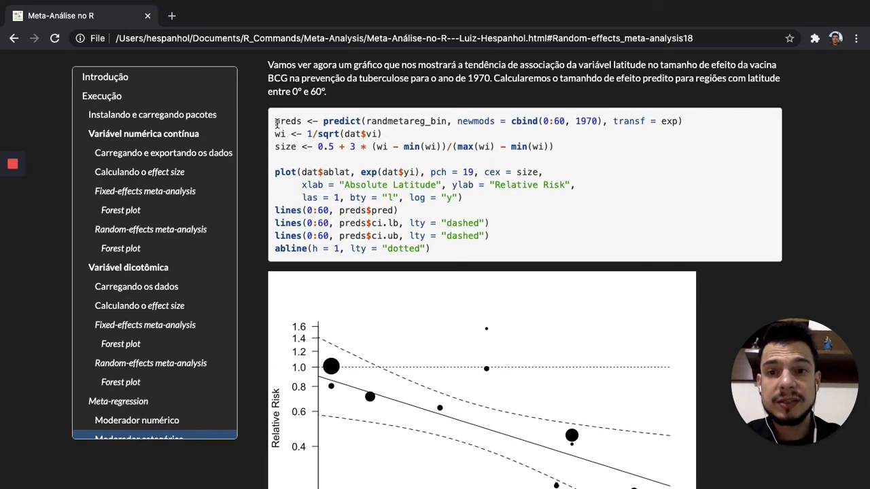
Copy the page's latitude plot code, from preds through abline, into Aula2.R in RStudio below the predict() block.
left_click_drag(277, 123, 438, 252)
key("super+c")
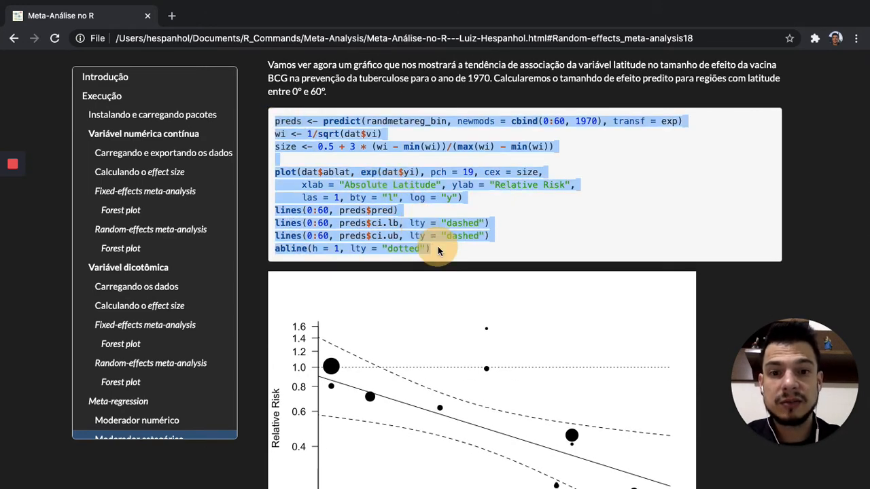
key("ctrl+Left")
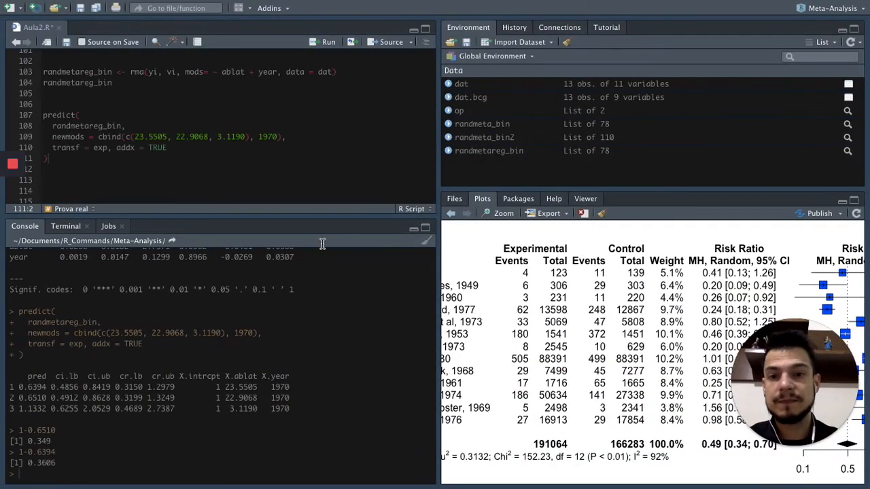
key("Return")
key("Return")
key("Return")
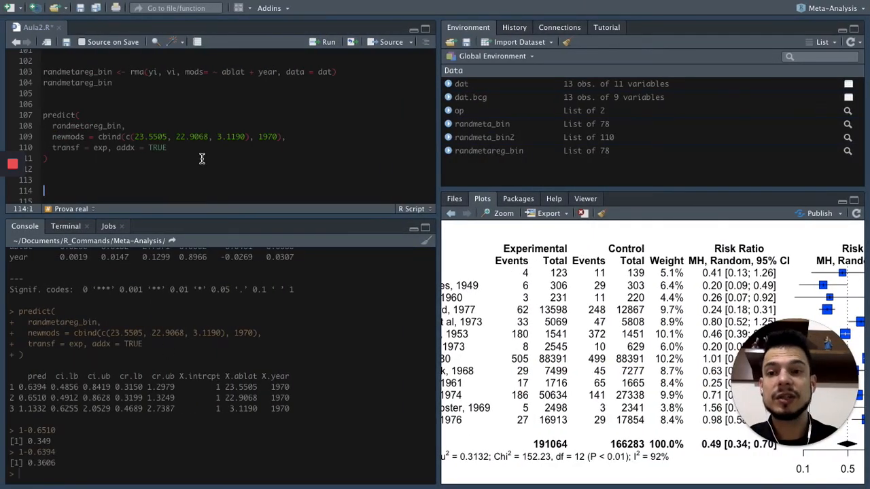
key("super+v")
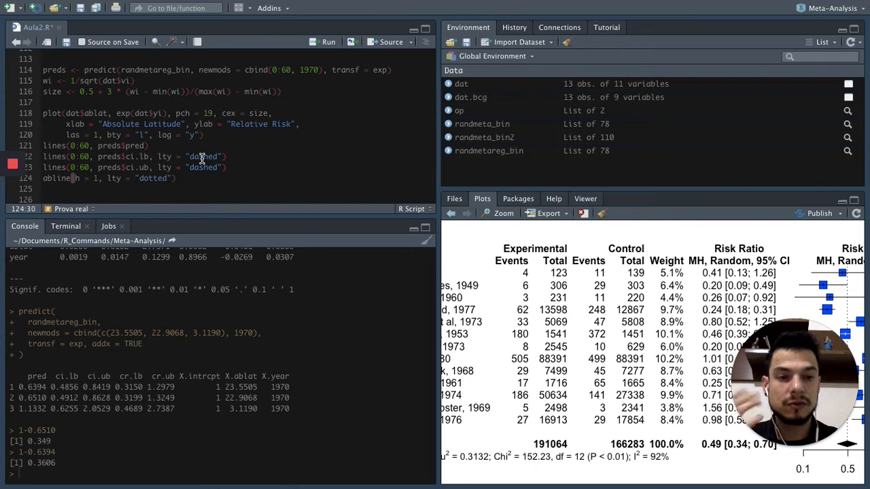
Run the latitude plot code in Aula2.R, from the preds assignment through the abline call.
left_click_drag(43, 70, 88, 92)
left_click_drag(142, 134, 188, 177)
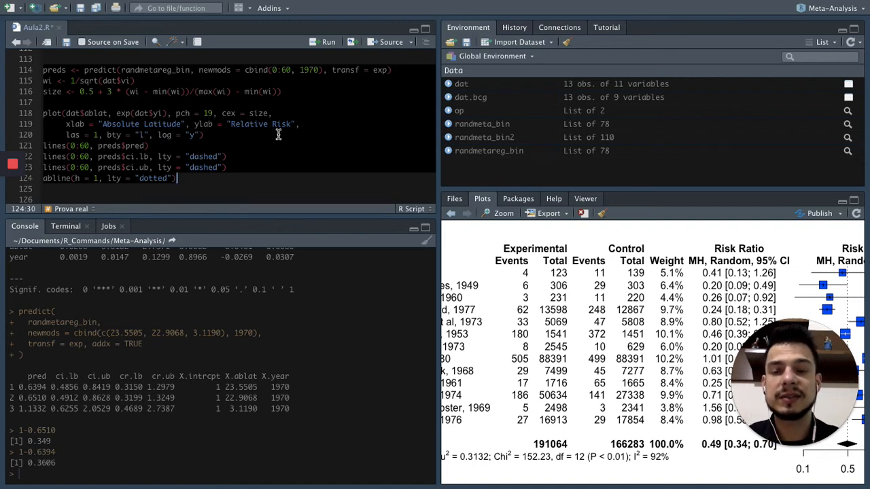
key("ctrl+Return")
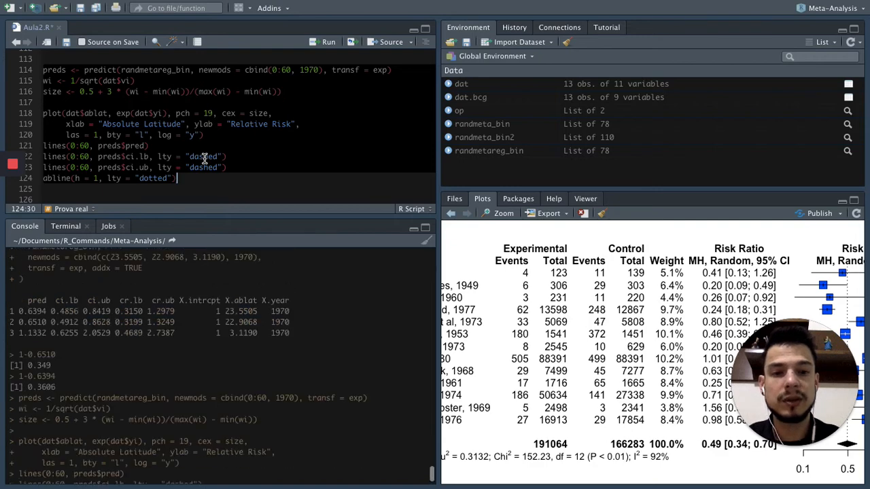
left_click_drag(770, 378, 781, 139)
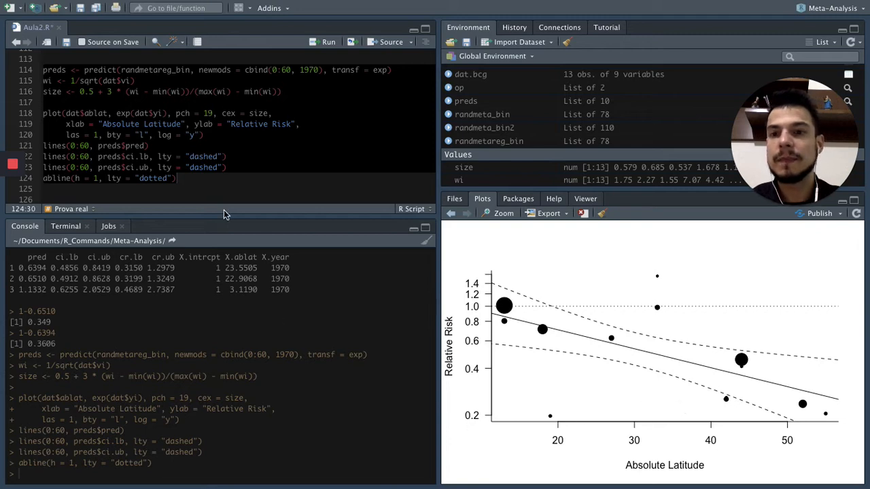
Add blank lines below the abline call in Aula2.R and save the script.
left_click(210, 178)
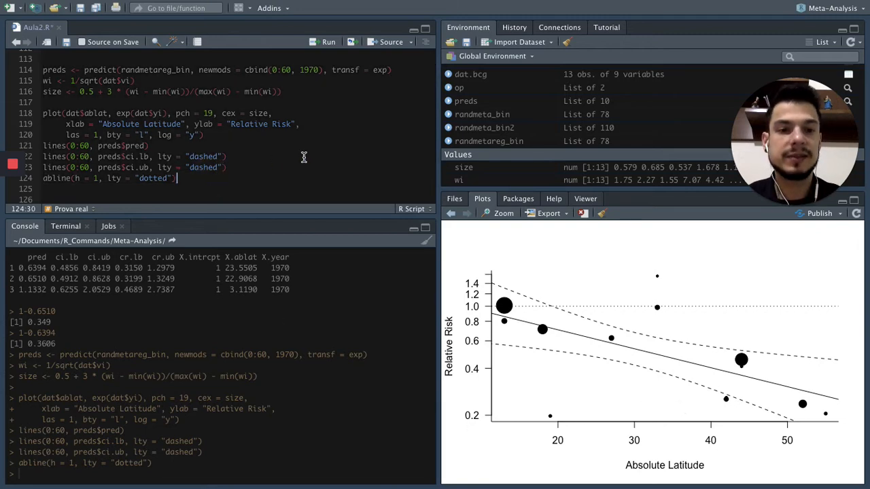
left_click(81, 7)
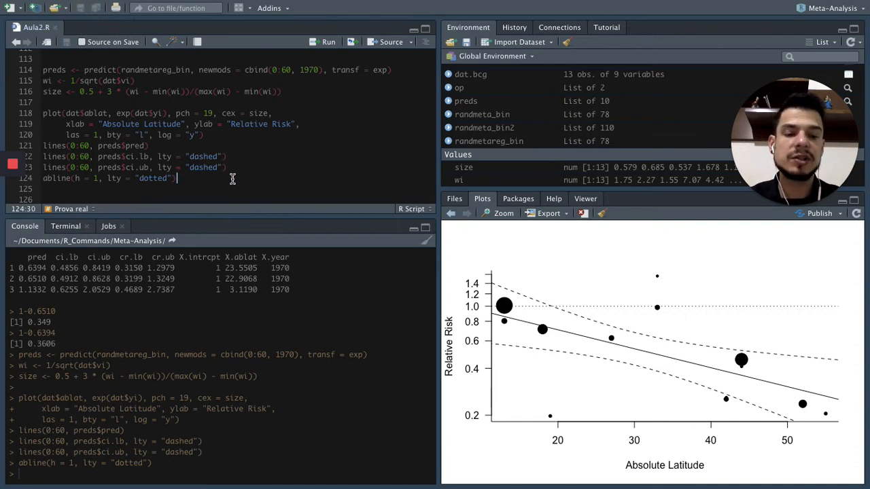
key("Return")
key("Return")
key("Return")
scroll(230, 169, "down", 2)
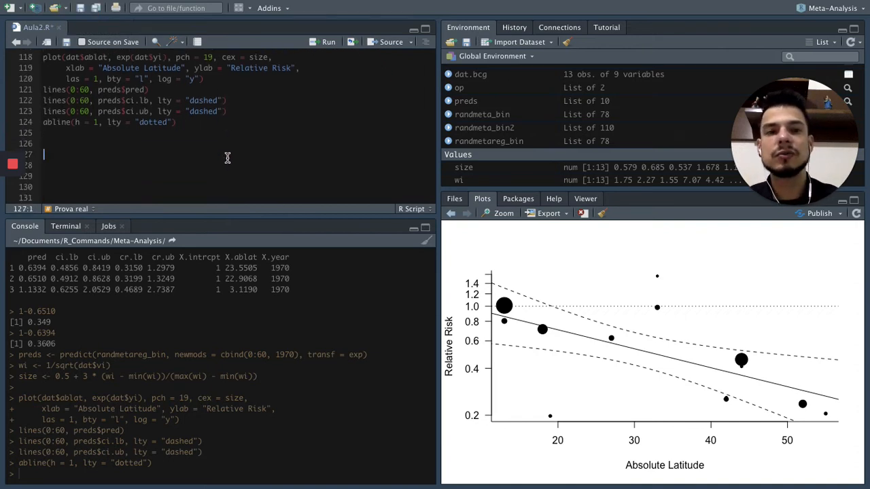
left_click(81, 9)
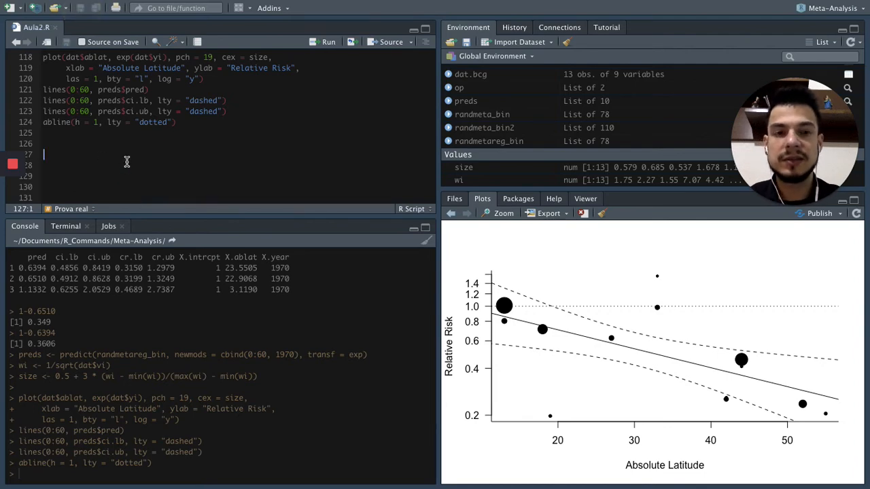
Switch to the Chrome tutorial page and read the Moderador categórico section with its table and dummy variable code.
key("super+Tab")
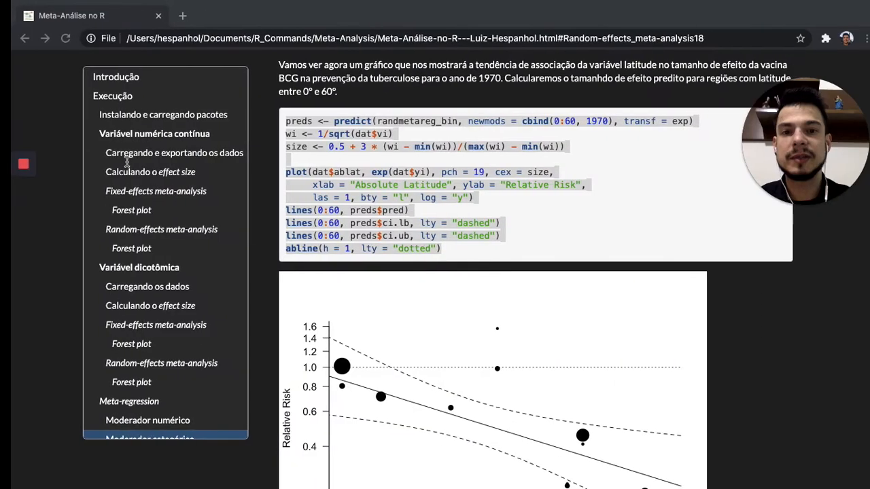
scroll(401, 253, "down", 5)
scroll(401, 254, "down", 5)
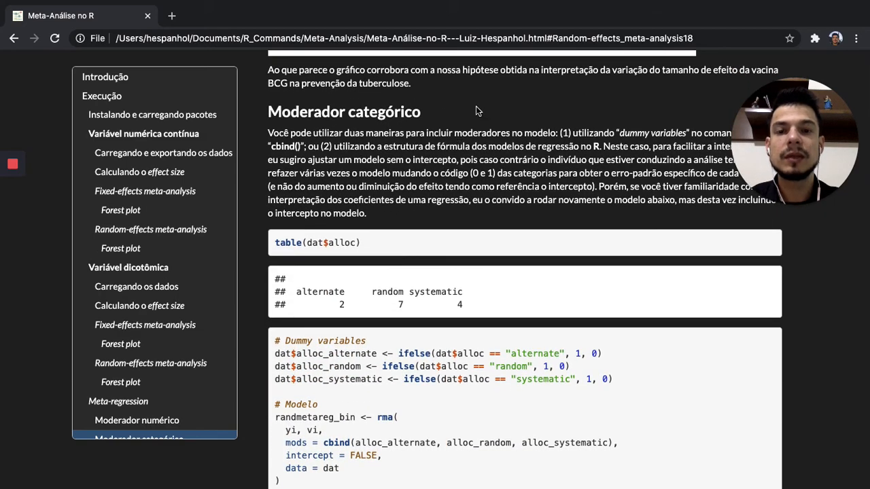
scroll(476, 106, "down", 1)
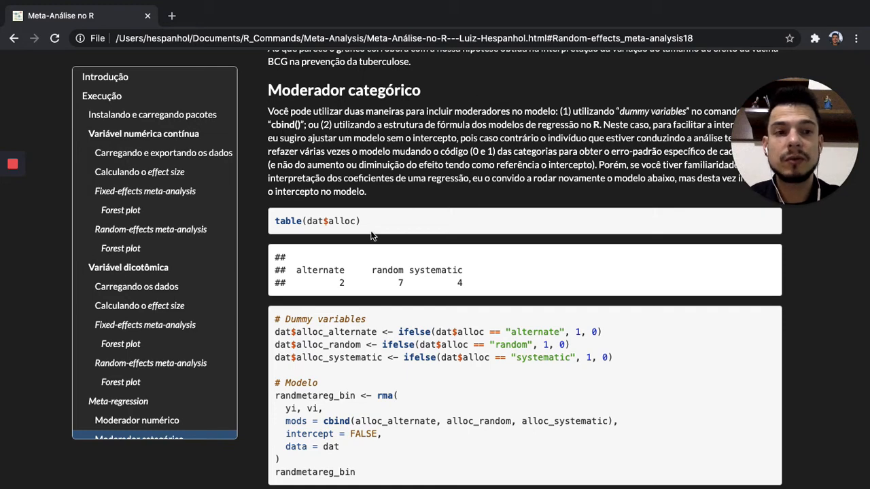
Return to RStudio, print dat in the console, and examine the alloc column of the output.
key("ctrl+Left")
left_click(197, 483)
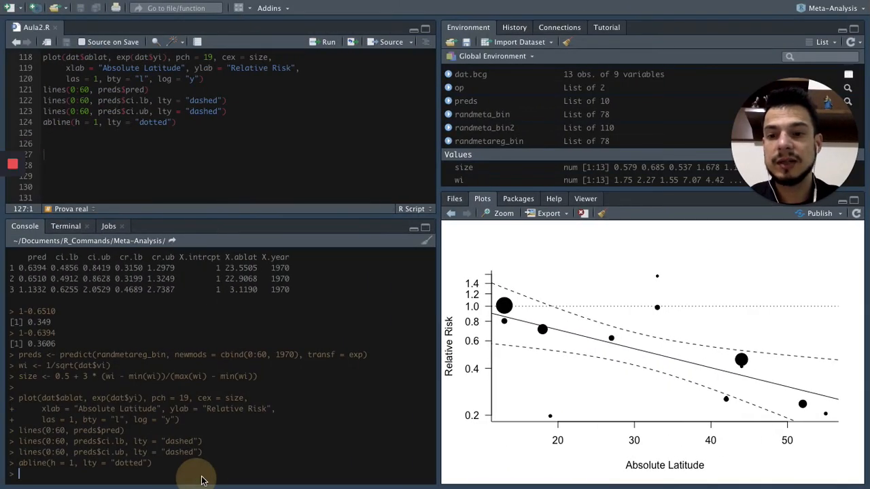
type("print(dat")
key("Return")
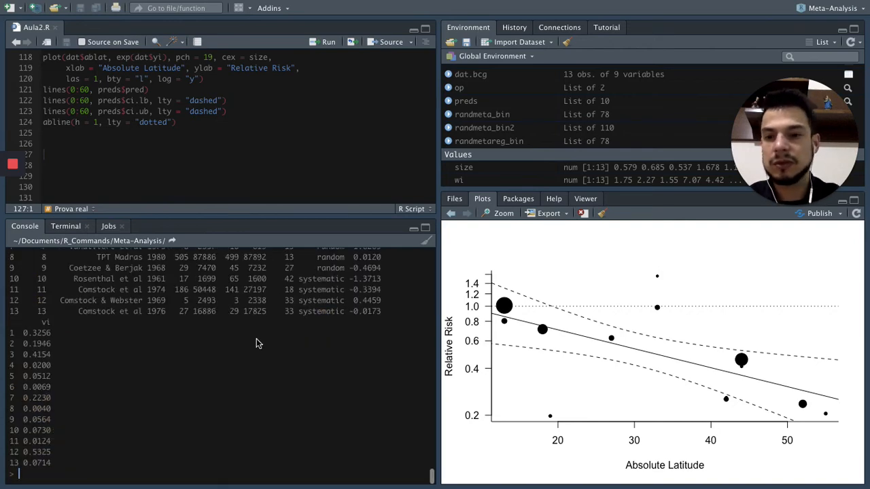
scroll(175, 334, "up", 3)
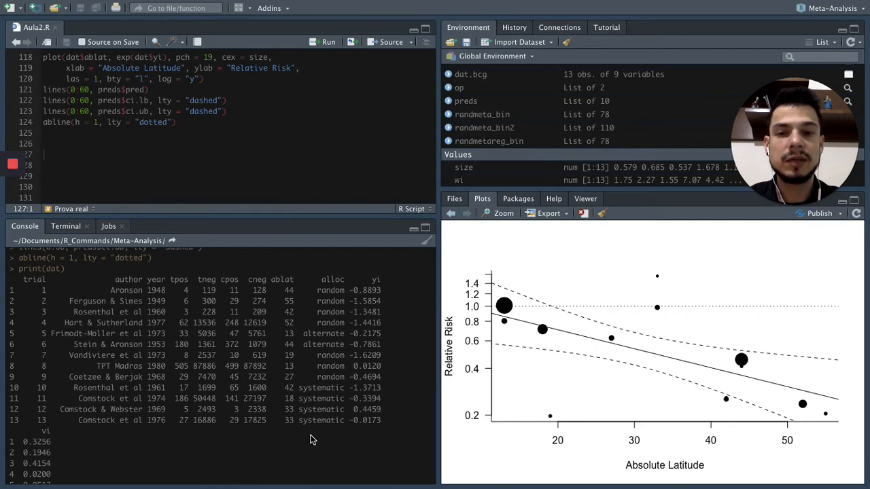
Copy table(dat$alloc) from the Chrome page into Aula2.R in RStudio below the plot code, and run it.
key("ctrl+Right")
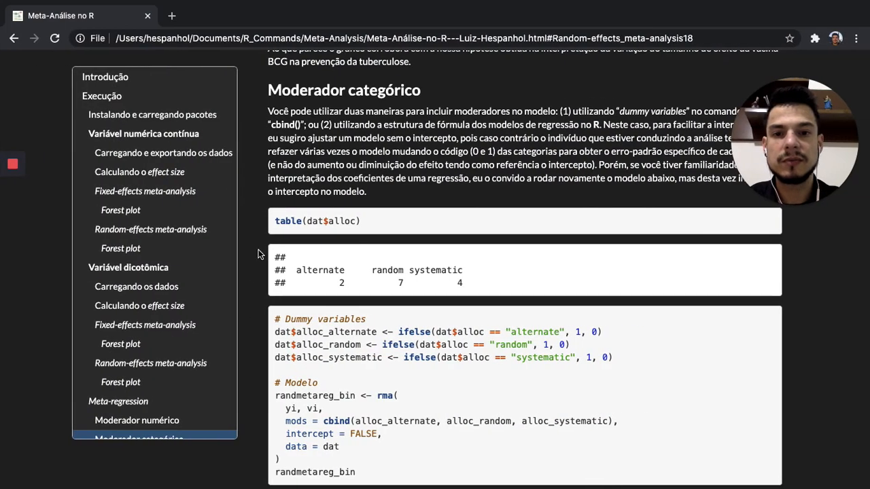
left_click_drag(275, 221, 363, 221)
key("super+c")
key("ctrl+Left")
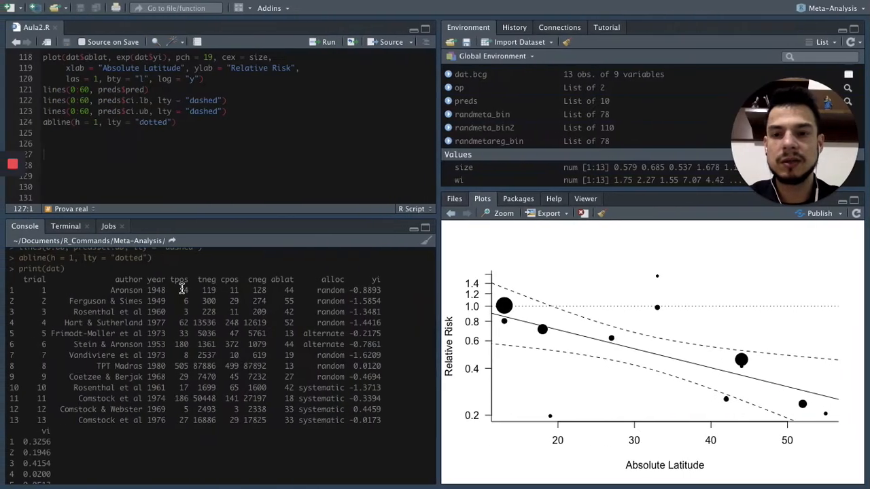
key("super+v")
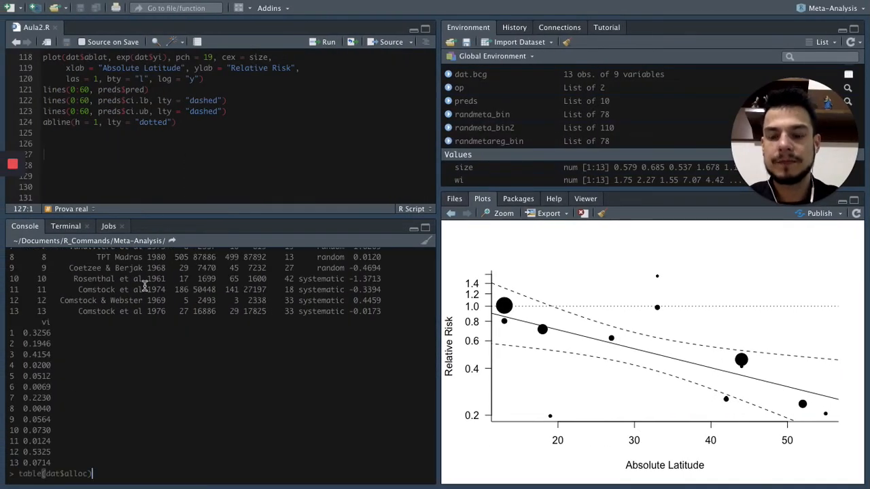
key("BackSpace")
key("BackSpace")
key("BackSpace")
key("BackSpace")
key("BackSpace")
key("BackSpace")
key("BackSpace")
key("BackSpace")
key("BackSpace")
key("BackSpace")
key("BackSpace")
key("BackSpace")
key("BackSpace")
key("BackSpace")
key("BackSpace")
key("BackSpace")
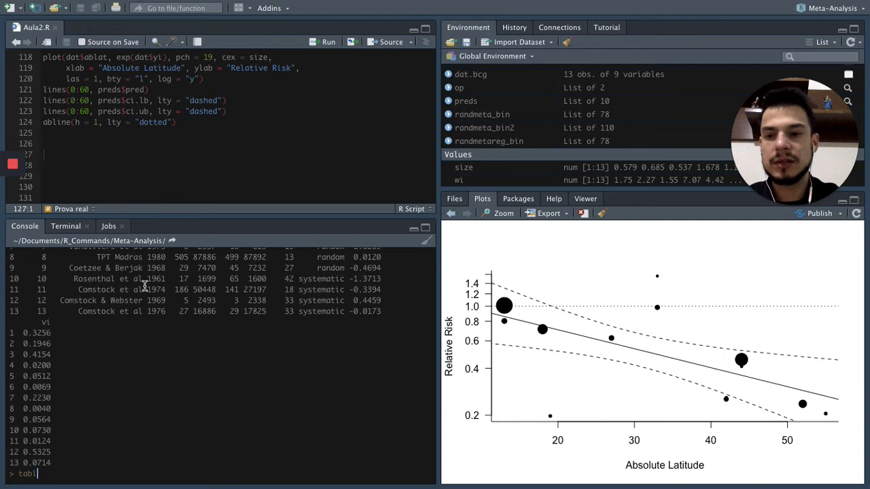
left_click(100, 155)
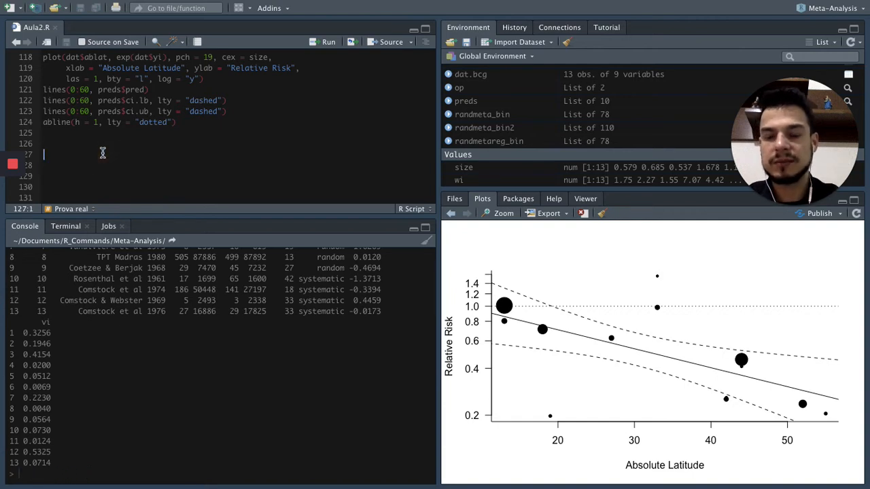
key("super+v")
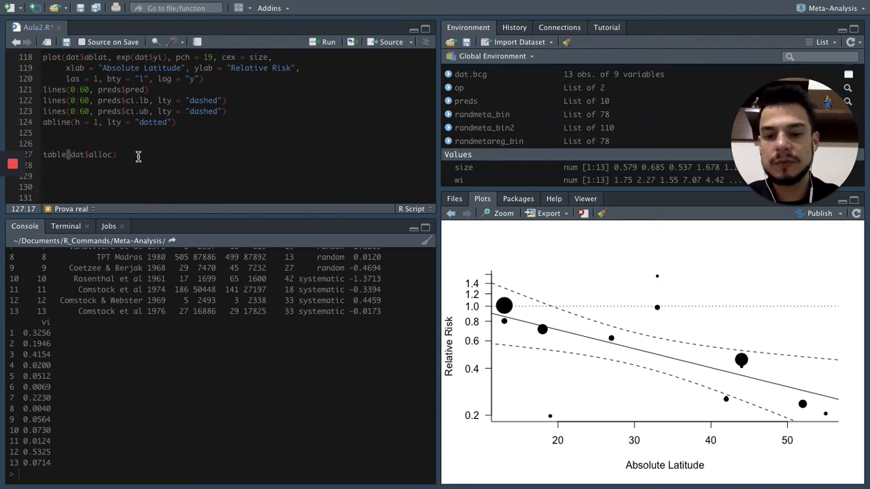
key("super+Return")
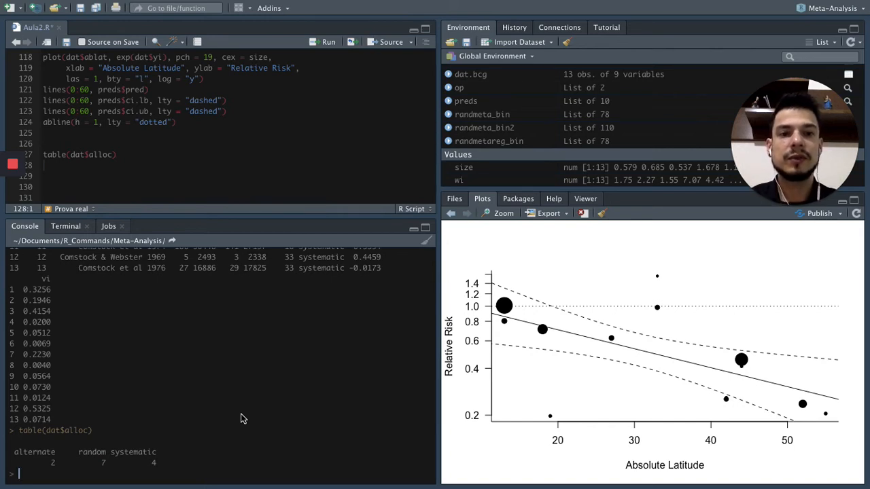
Copy the Chrome page's dummy variables and model code, ending with randmetareg_bin, into Aula2.R in RStudio below table(dat$alloc).
key("ctrl+Right")
scroll(344, 350, "down", 3)
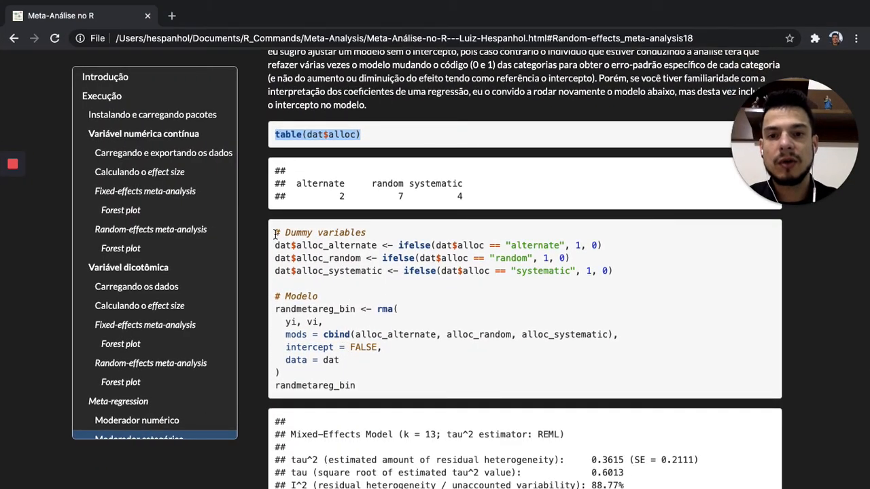
left_click_drag(275, 234, 367, 385)
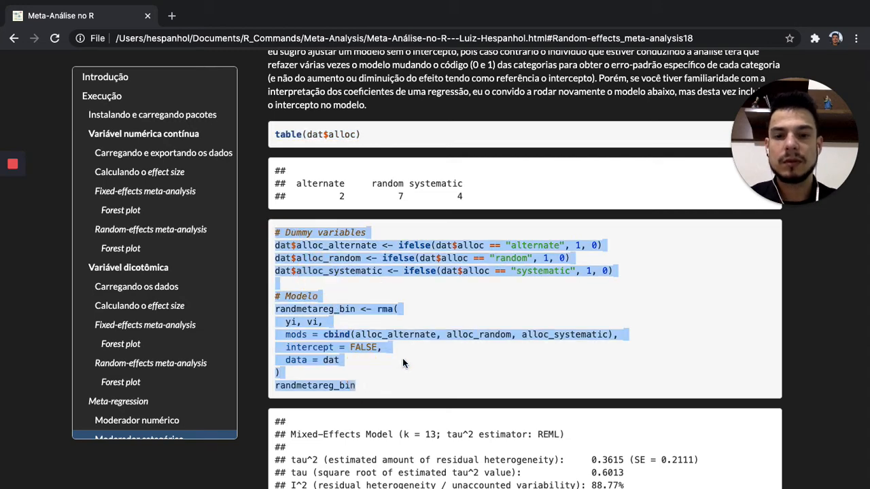
key("ctrl+Left")
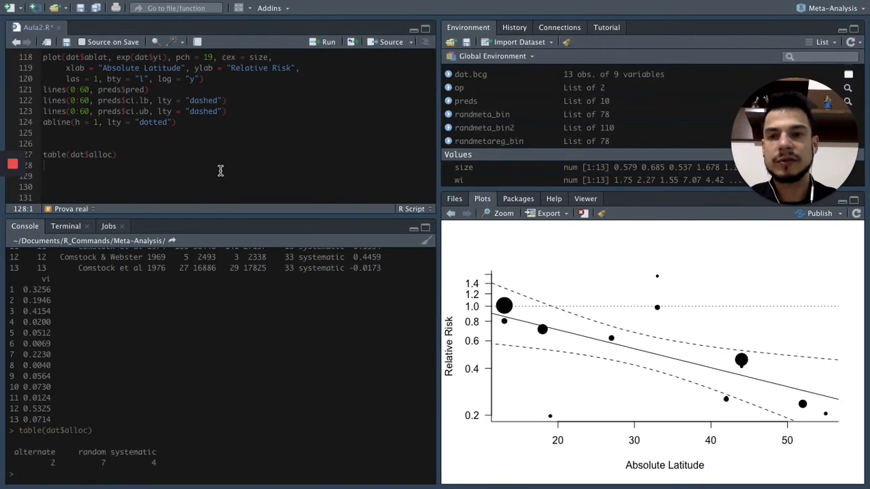
key("super+v")
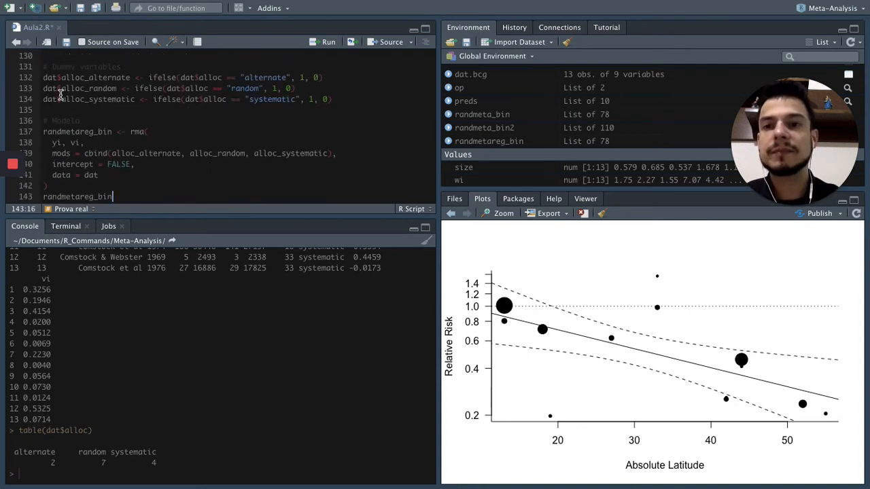
Run only the dummy variable lines that create alloc_alternate, alloc_random and alloc_systematic in dat.
left_click(43, 65)
left_click_drag(43, 64, 340, 99)
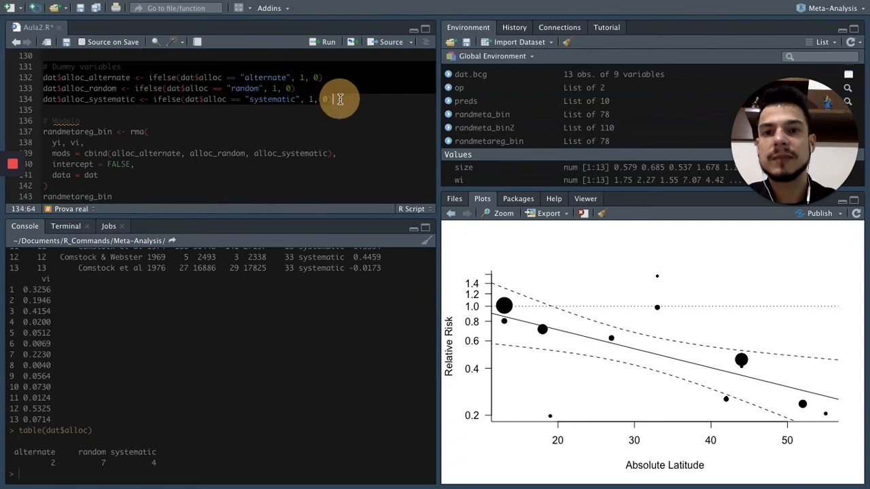
key("ctrl+Return")
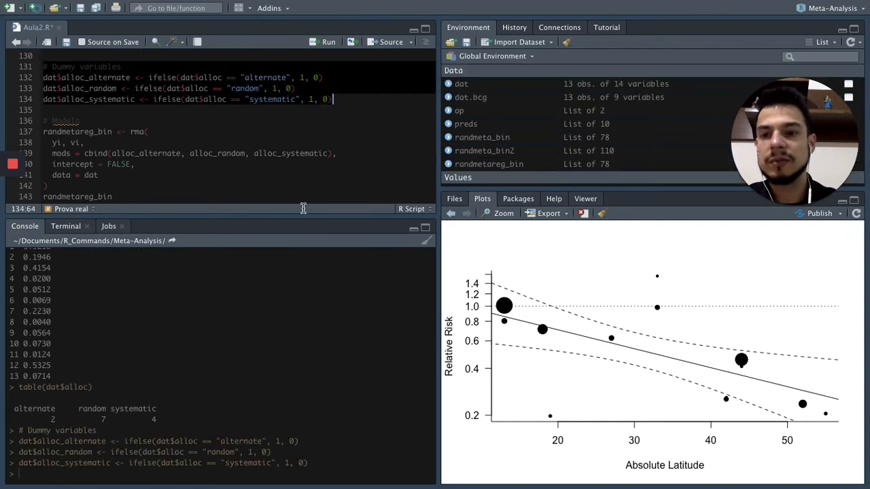
Print dat in the console and compare the alloc column with the alternate, random and systematic dummy columns.
left_click(238, 472)
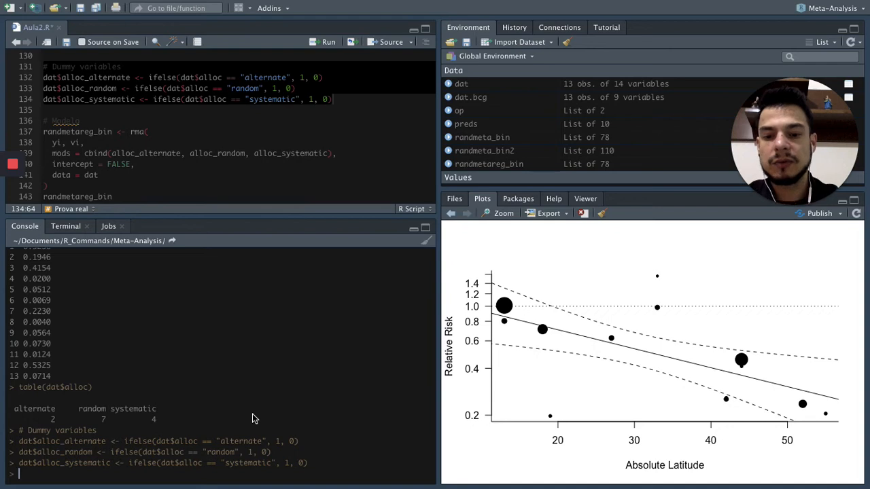
type("print(da")
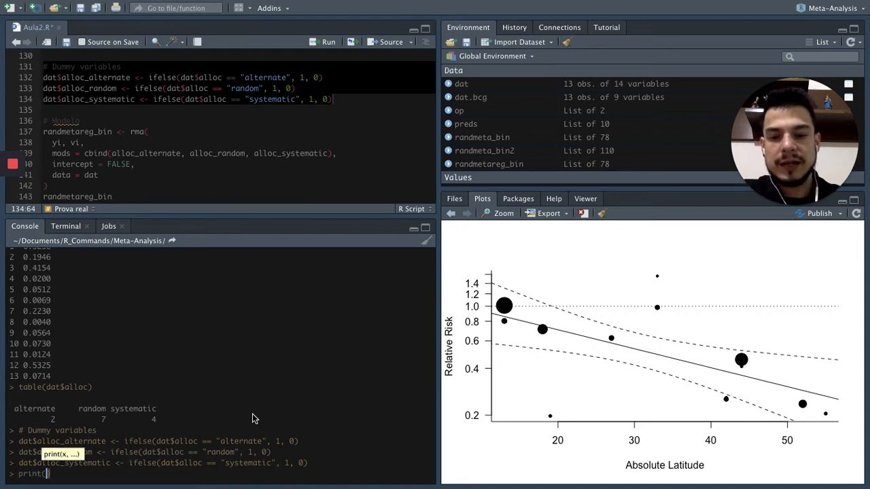
type("t")
key("Return")
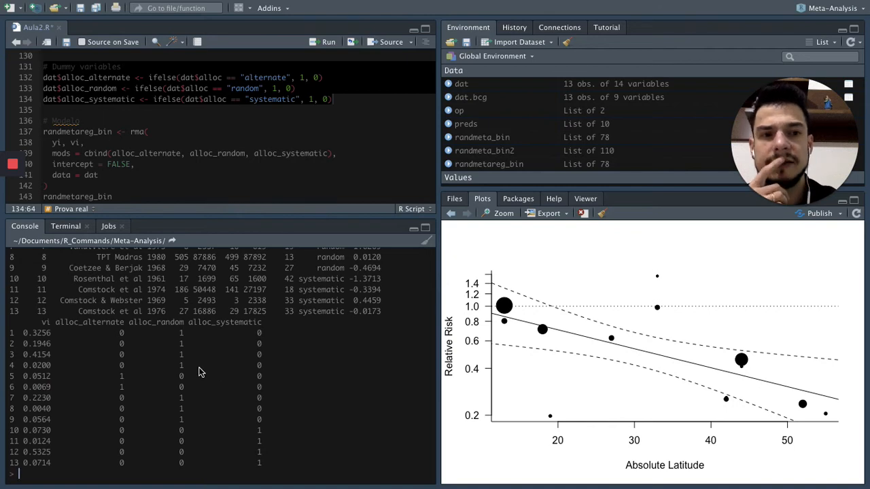
scroll(199, 371, "up", 5)
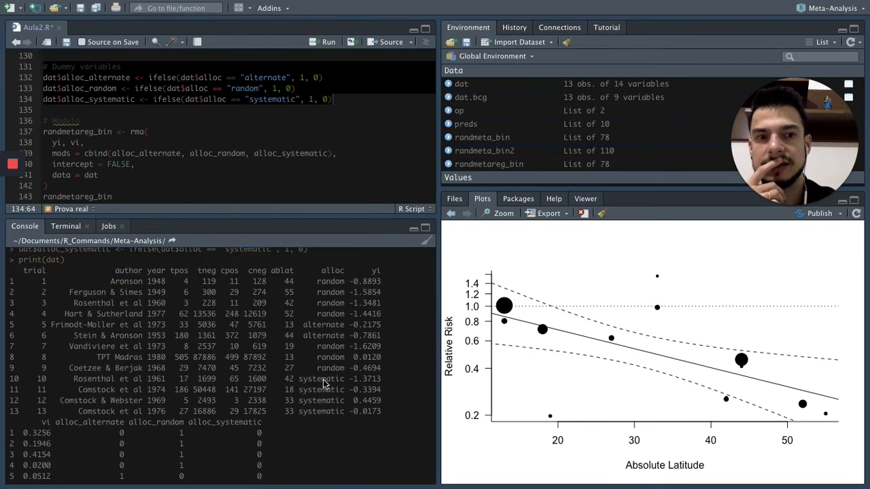
scroll(321, 395, "down", 5)
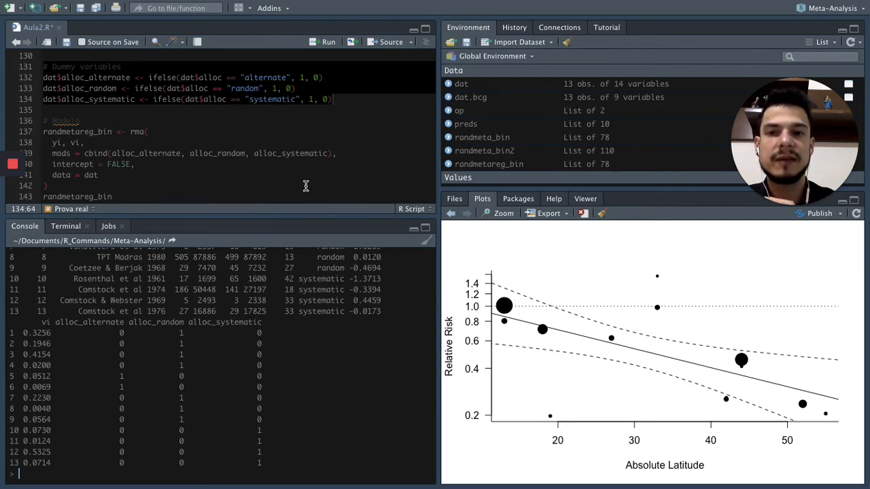
Examine the rma() model block in Aula2.R, including its allocation moderators in cbind and the intercept = FALSE setting.
scroll(315, 156, "down", 3)
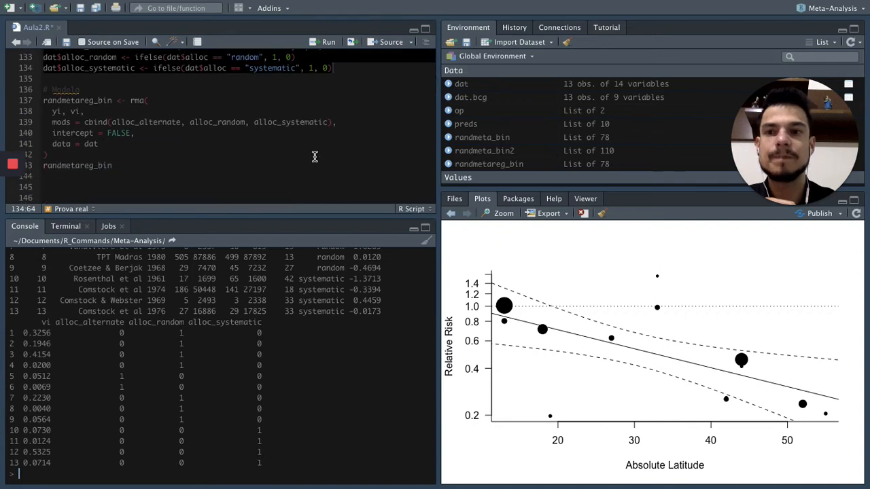
left_click(315, 156)
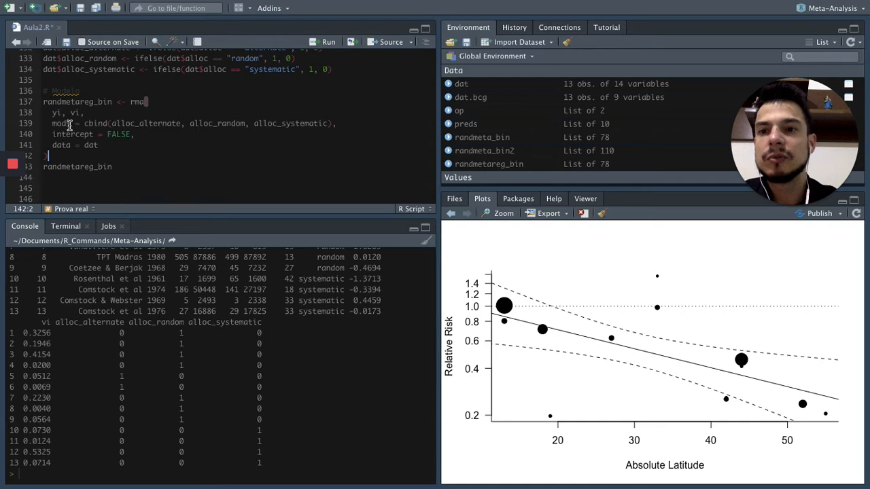
left_click(132, 102)
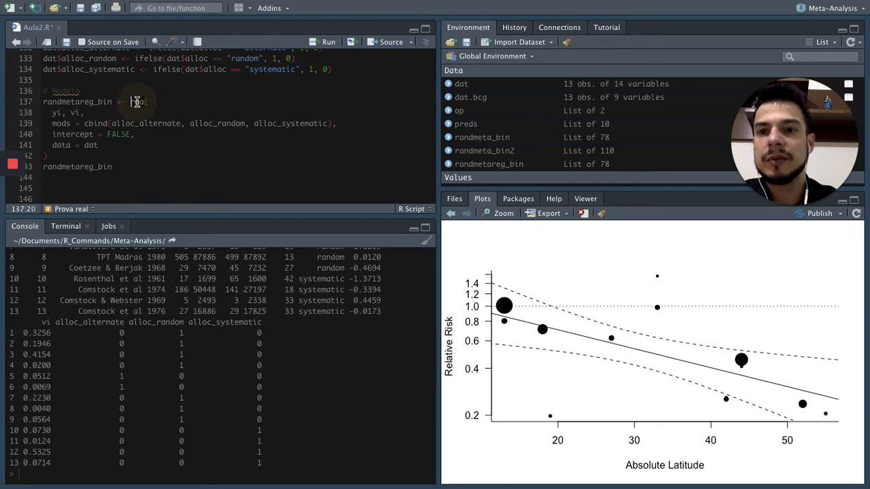
left_click(141, 119)
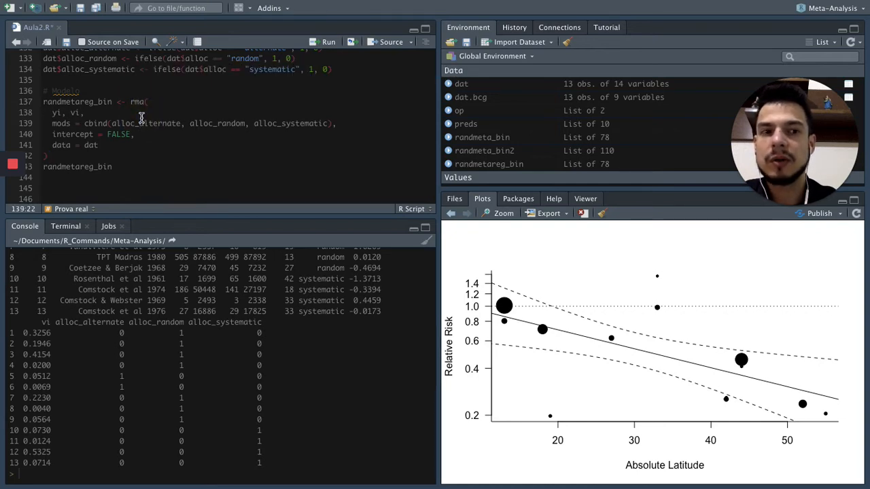
Review the yi and vi, mods, intercept = FALSE and data = dat arguments of the cbind version of rma().
left_click(56, 113)
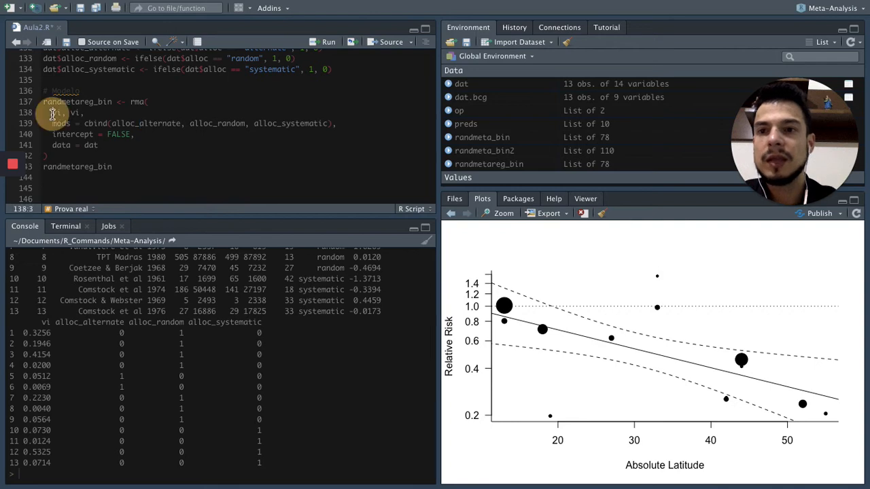
left_click(62, 113)
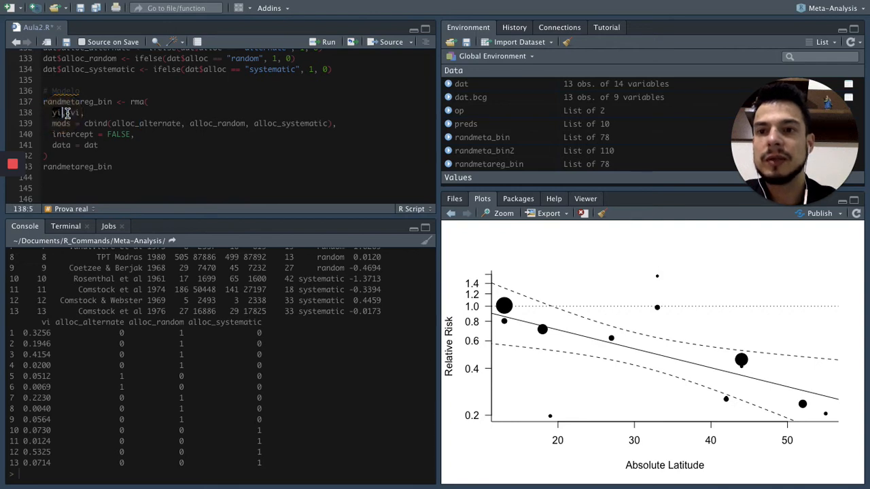
left_click(79, 113)
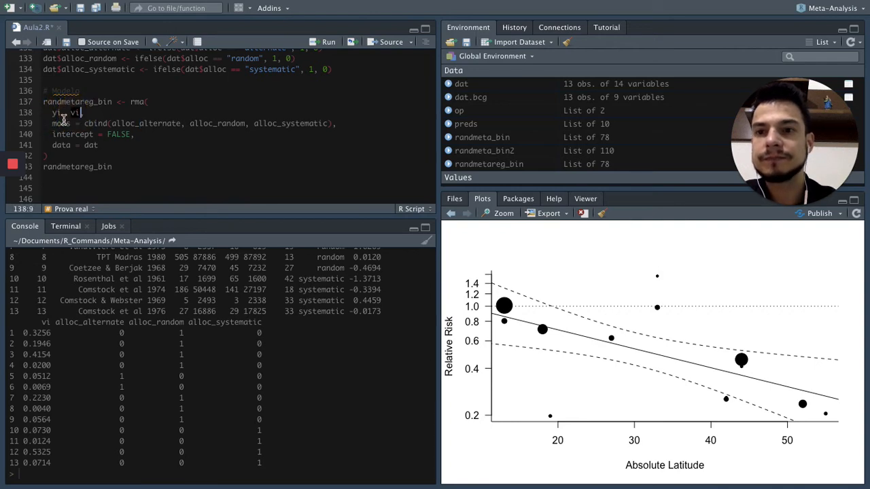
left_click_drag(53, 123, 340, 125)
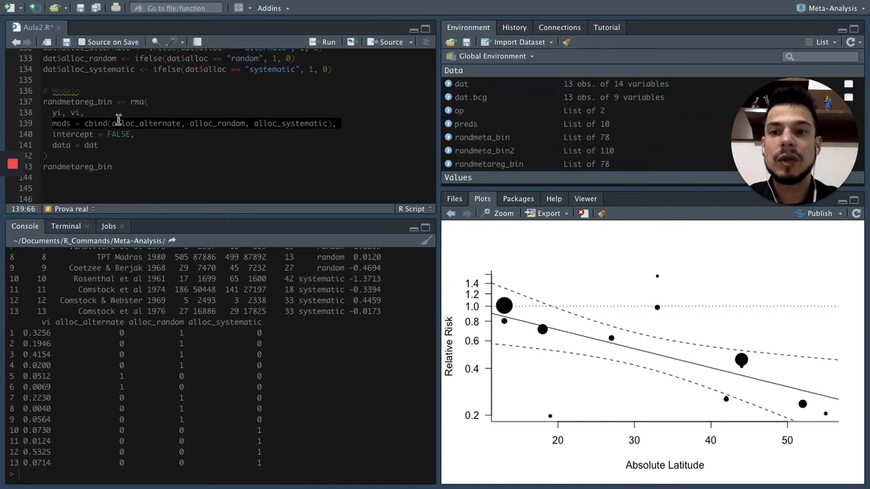
left_click(163, 132)
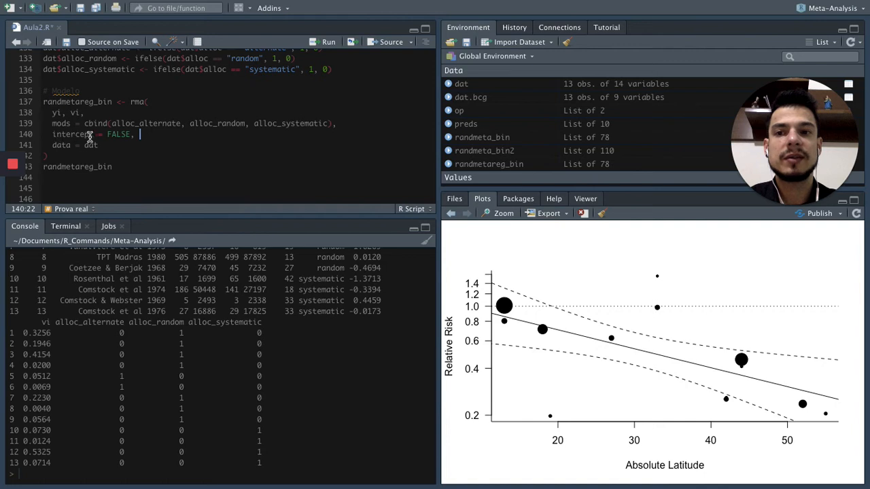
left_click(160, 145)
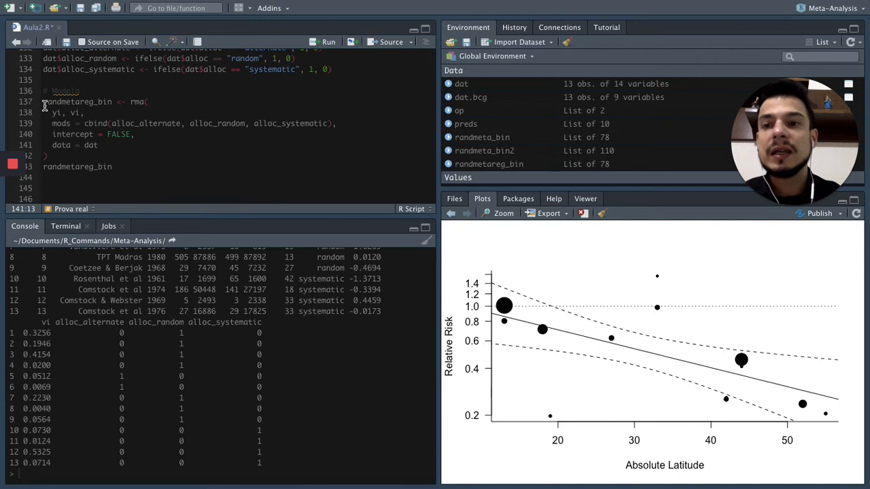
left_click(66, 145)
left_click(86, 145)
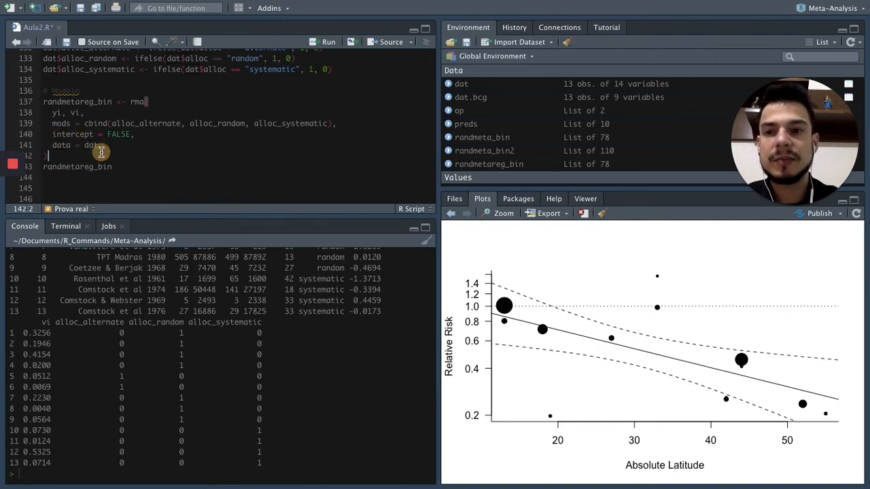
Run the rma() block with the three allocation dummy moderators and print randmetareg_bin.
left_click(47, 101)
left_click_drag(92, 139, 113, 167)
key("ctrl+Return")
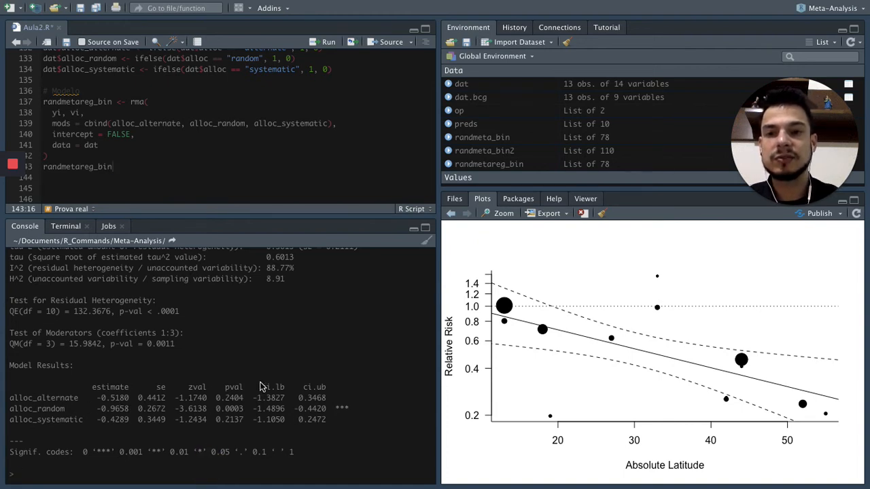
Copy the two-line factor(alloc) -1 model code from the Chrome page into Aula2.R in RStudio, leaving blank lines below the dummy-variable model.
left_click(82, 9)
key("Down")
key("Down")
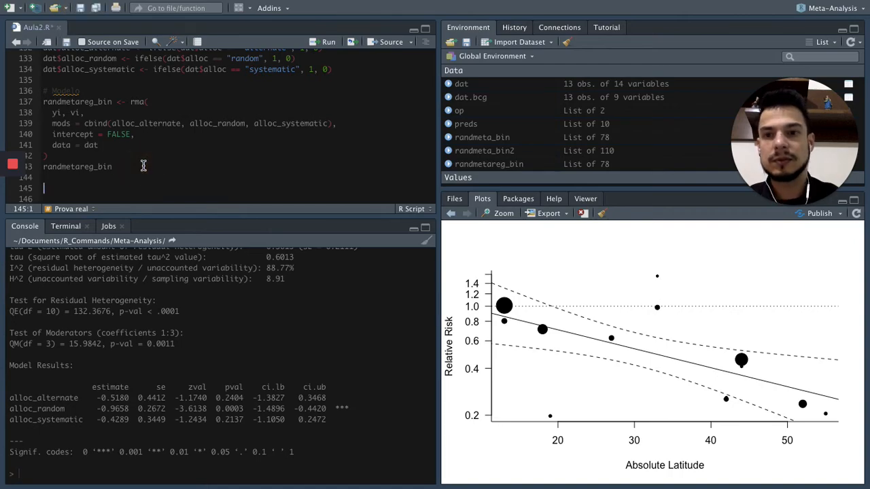
key("ctrl+Right")
scroll(442, 206, "down", 2)
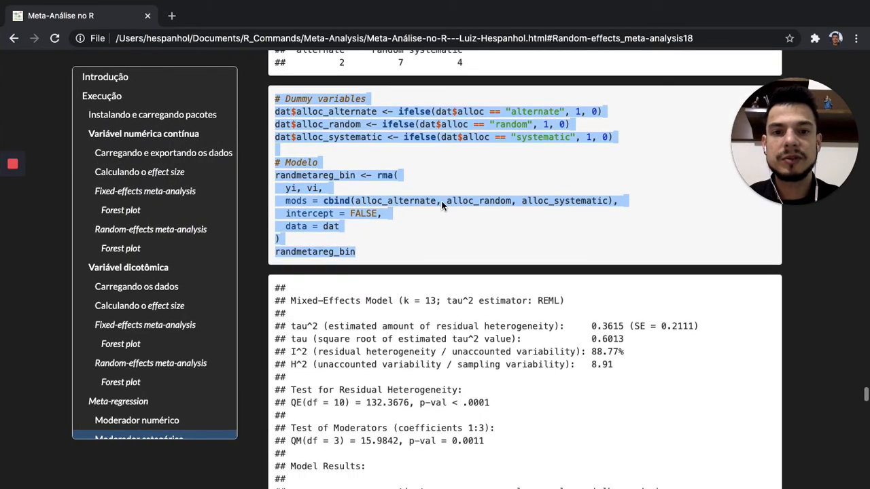
scroll(441, 200, "down", 5)
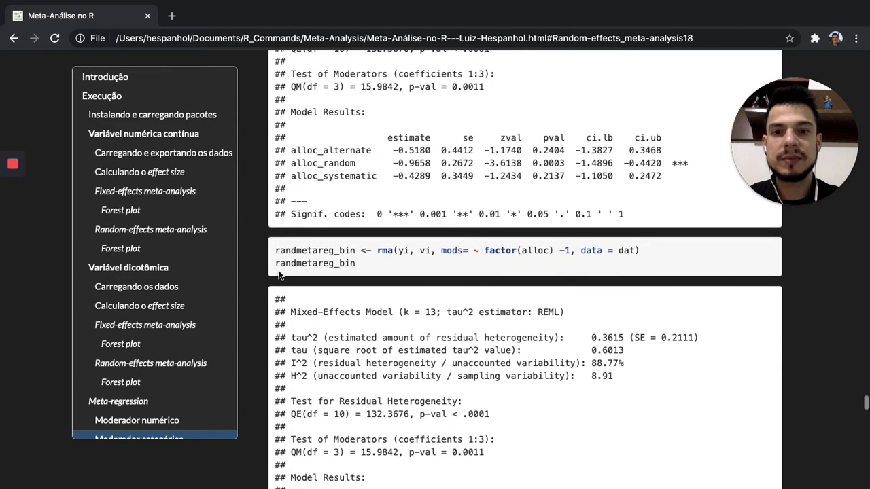
left_click_drag(275, 250, 355, 263)
key("super+c")
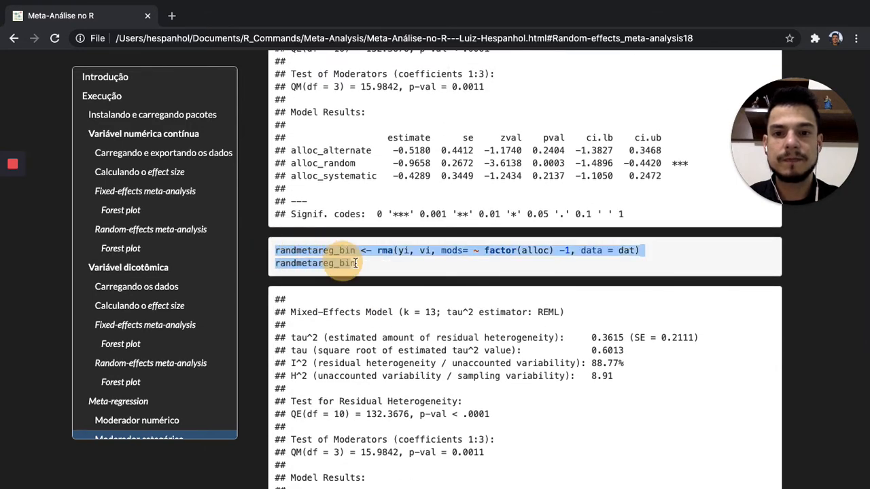
key("ctrl+Left")
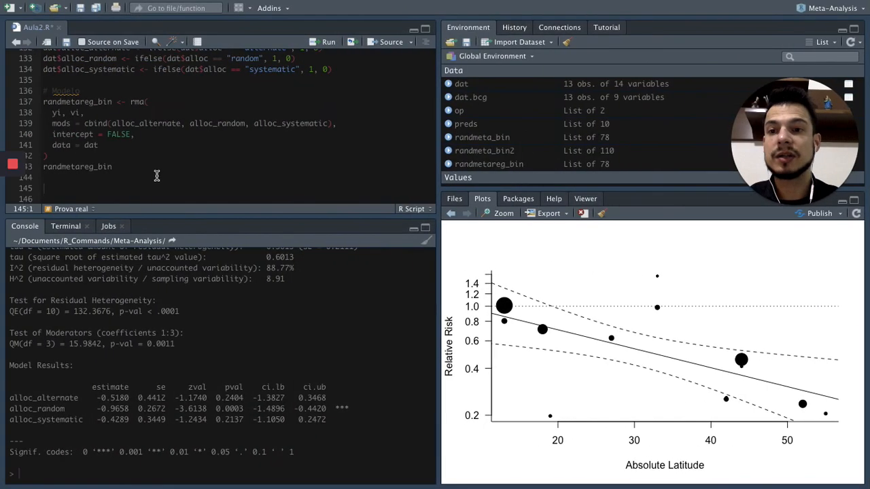
key("super+v")
left_click(151, 174)
key("Return")
key("Return")
key("Return")
key("Return")
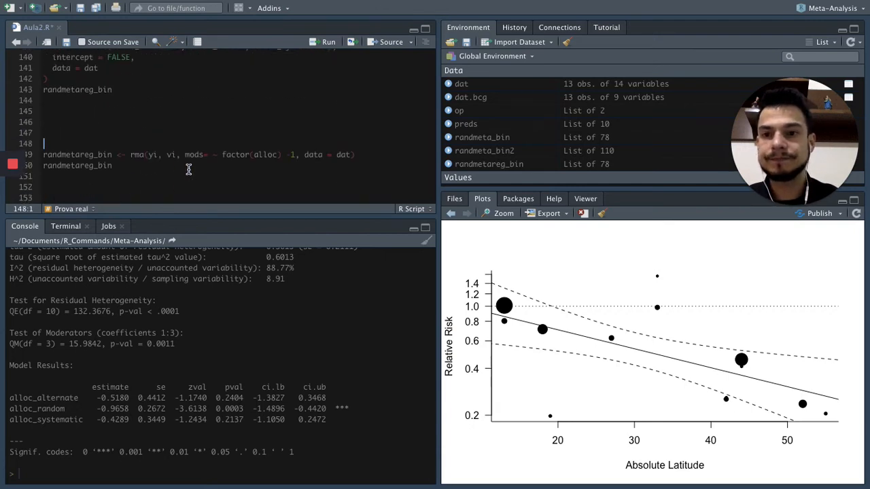
Examine the mods = ~ factor(alloc) -1 formula and compare its -1 term with intercept = FALSE in the dummy-variable model.
left_click(188, 169)
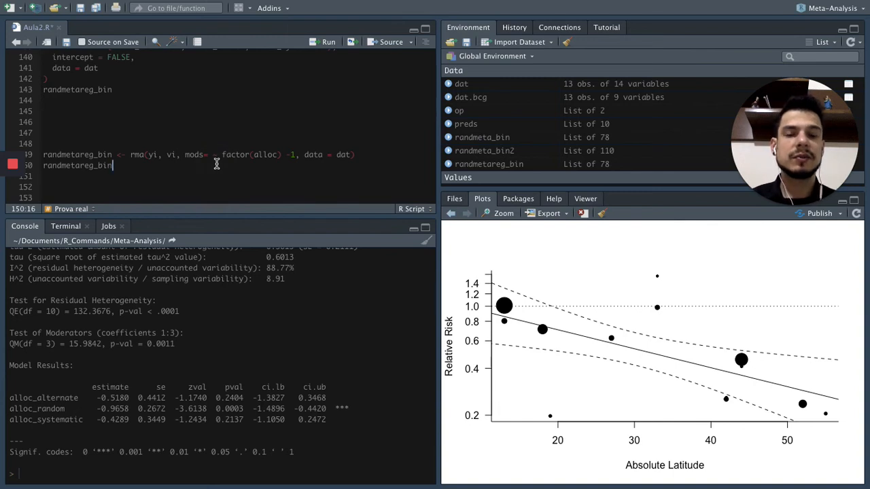
left_click_drag(185, 155, 302, 155)
left_click(250, 183)
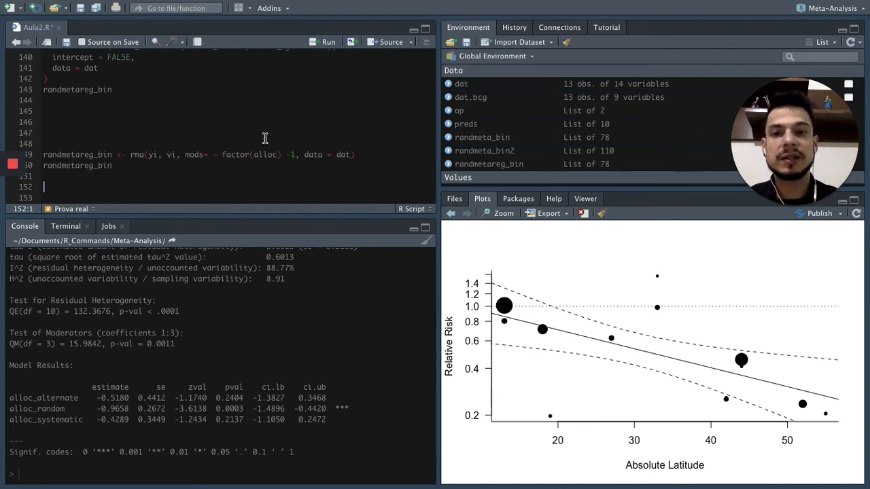
left_click(295, 156)
key("Left")
key("Left")
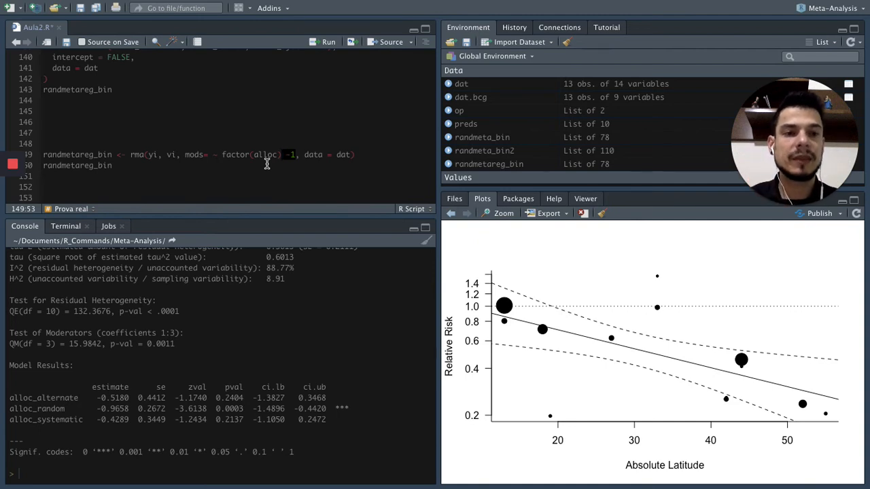
scroll(218, 99, "up", 2)
left_click_drag(53, 78, 137, 77)
left_click(250, 175)
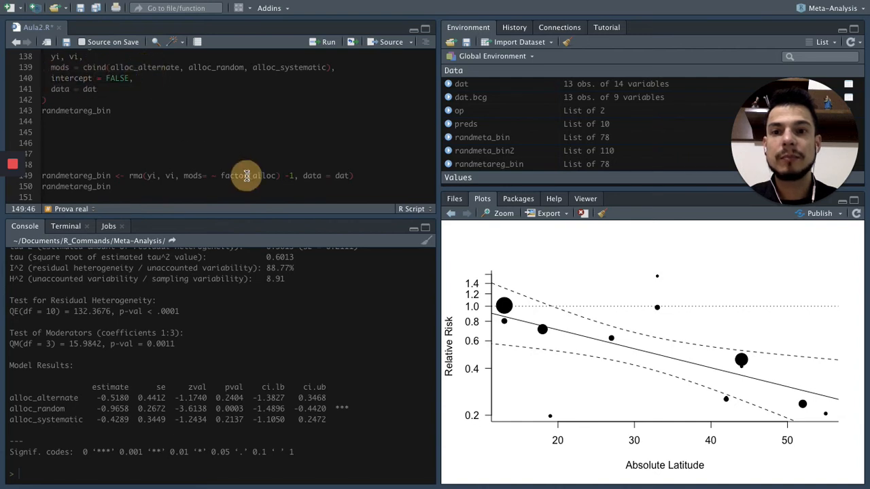
left_click(294, 175)
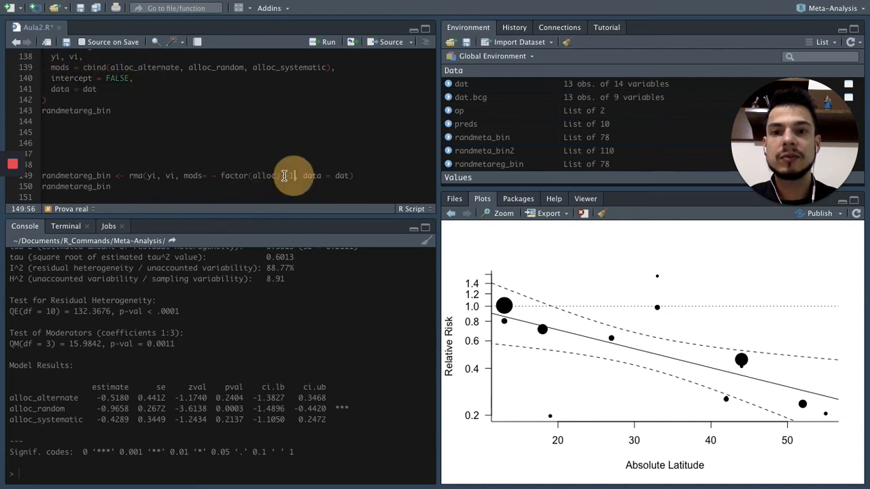
left_click(303, 176)
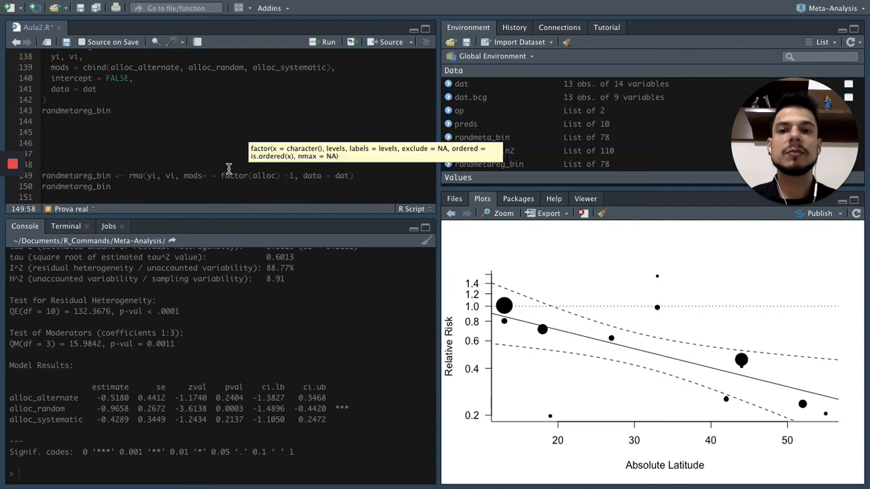
scroll(229, 169, "down", 2)
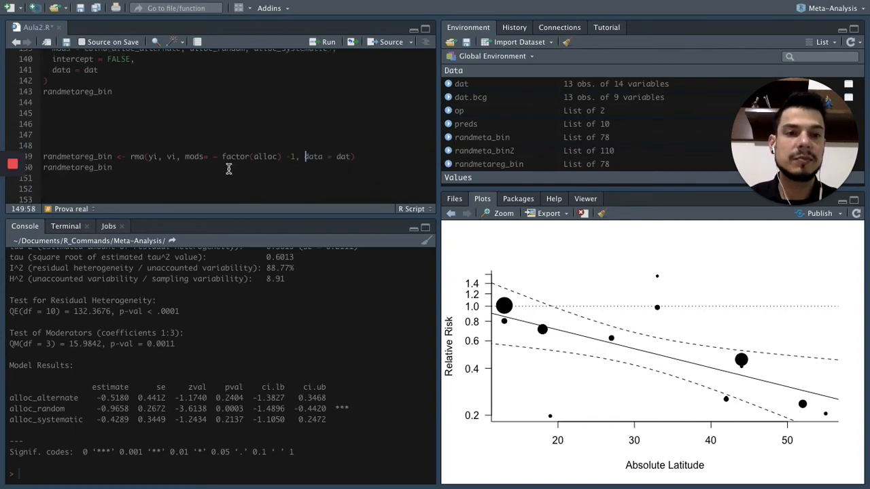
Run the factor(alloc) -1 model, print randmetareg_bin and save Aula2.R.
left_click(66, 156)
left_click_drag(43, 156, 125, 170)
key("super+Return")
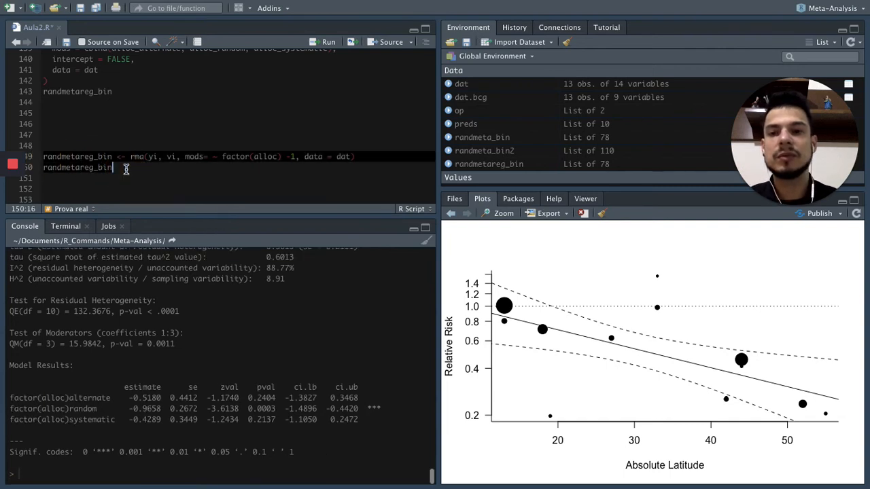
left_click(196, 170)
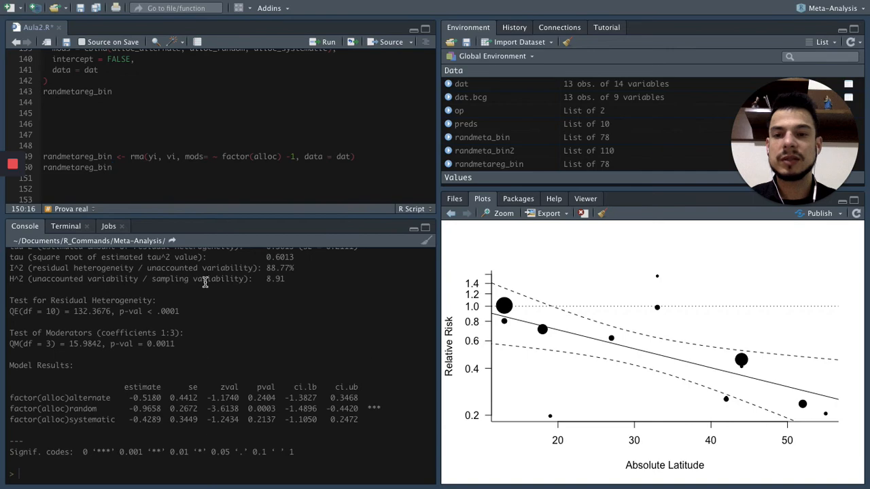
left_click(81, 10)
Copy the Chrome page's cumulative meta-analysis code, from the randmeta_bin model with slab to randmeta_bin_cumul, into Aula2.R in RStudio below the factor model.
key("ctrl+Right")
scroll(467, 193, "down", 3)
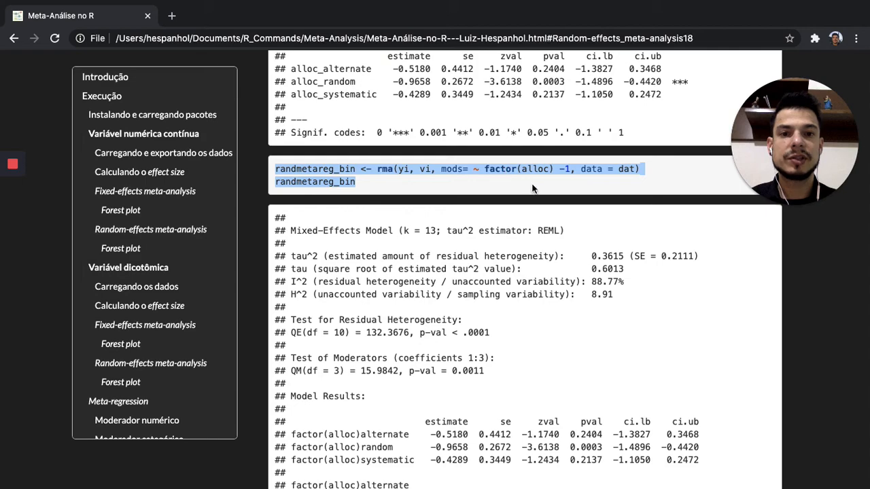
scroll(537, 194, "down", 3)
scroll(538, 193, "down", 12)
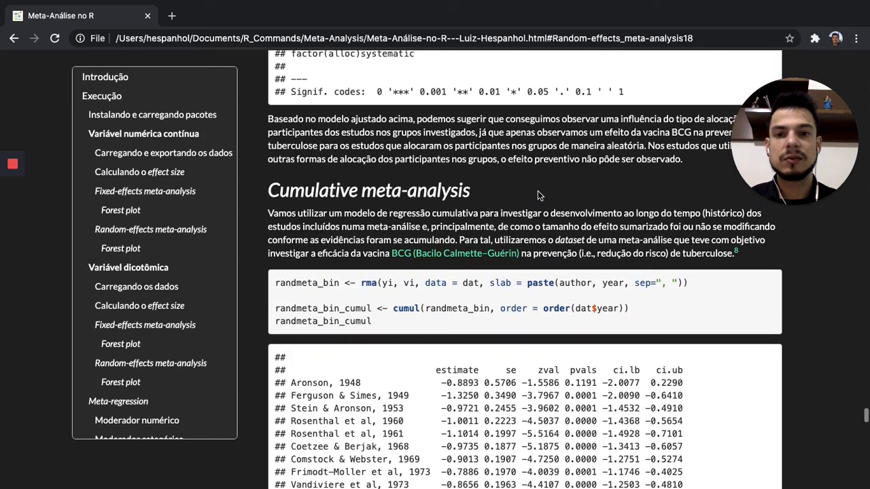
scroll(538, 192, "down", 2)
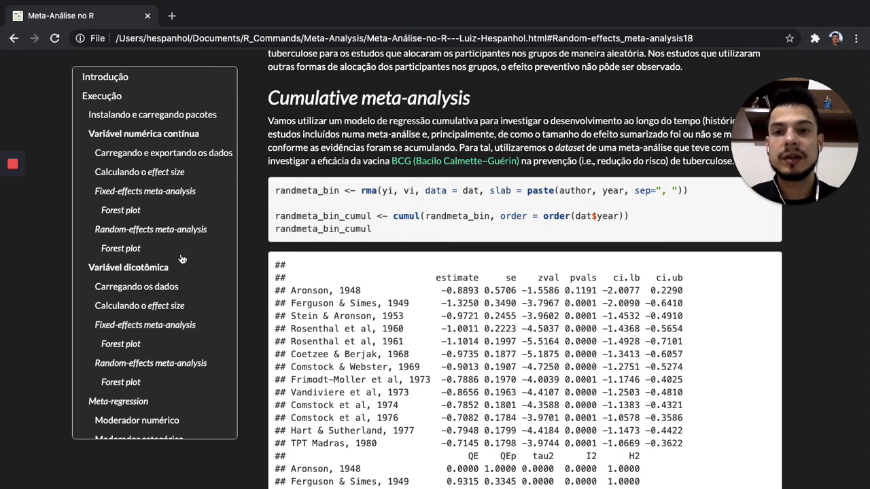
scroll(182, 259, "down", 2)
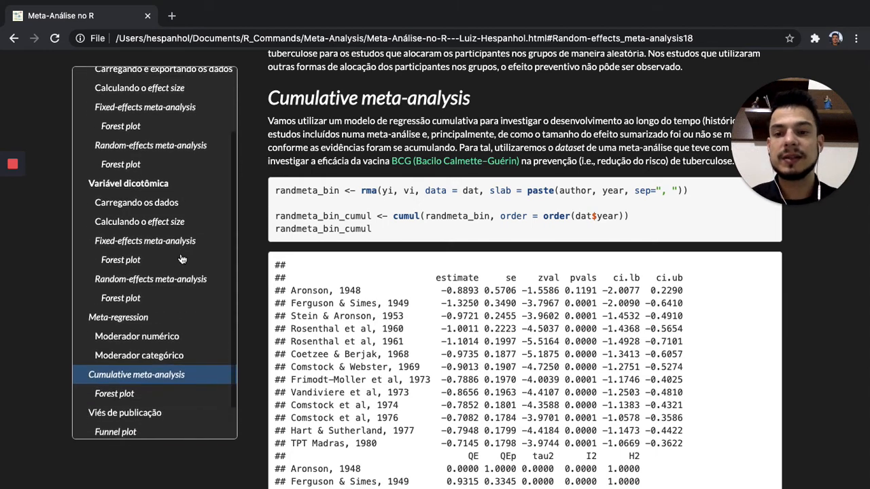
scroll(306, 220, "down", 1)
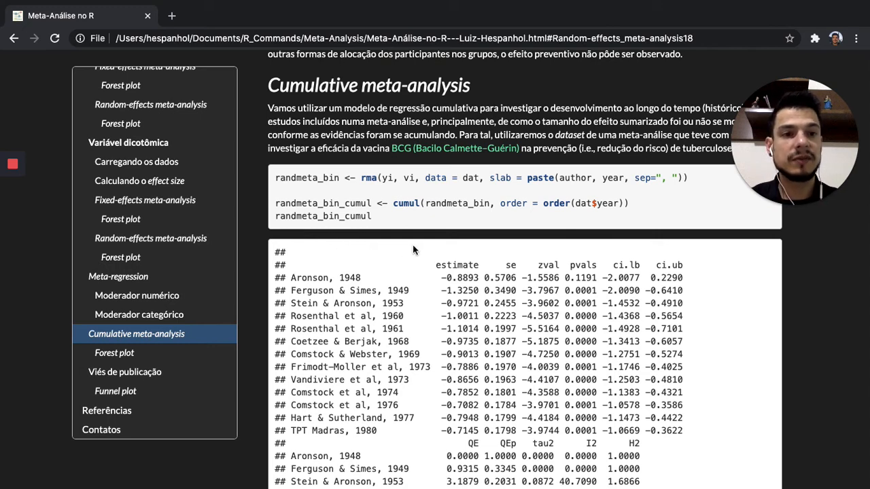
left_click_drag(275, 178, 379, 216)
key("super+c")
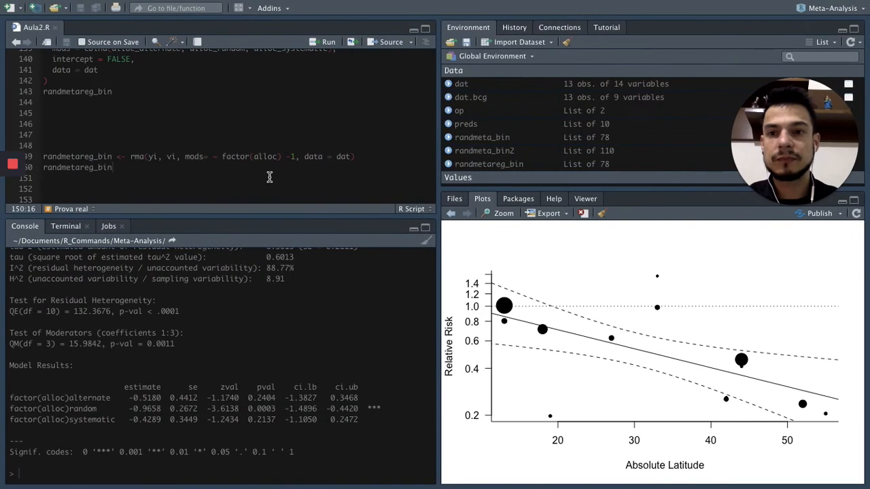
left_click(266, 173)
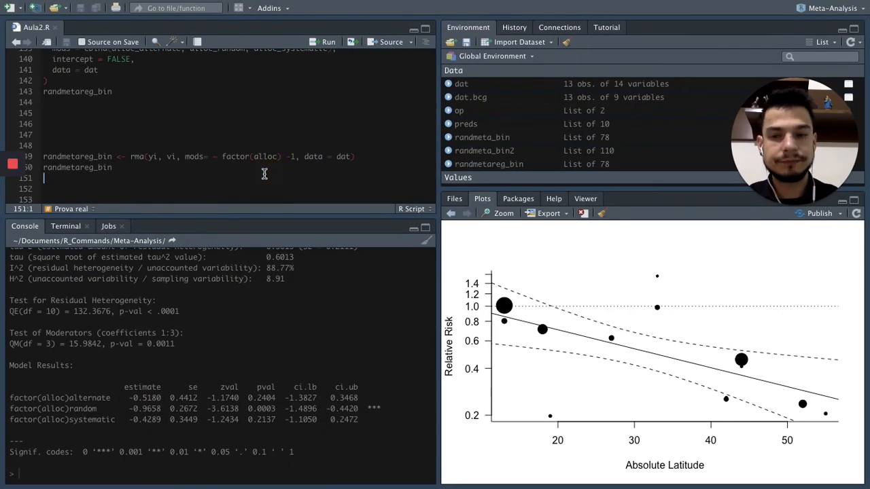
key("Return")
key("Return")
key("Return")
key("Return")
key("Return")
key("Return")
key("Return")
key("Up")
key("Up")
key("Up")
key("Up")
key("super+v")
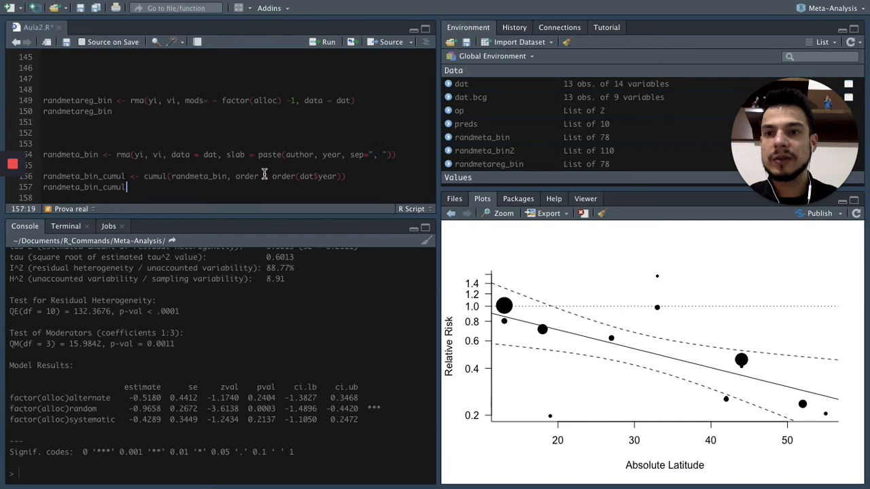
Try the randmeta_bin rma() call without its slab = paste(author, year) argument, and undo the deletion.
scroll(265, 173, "down", 1)
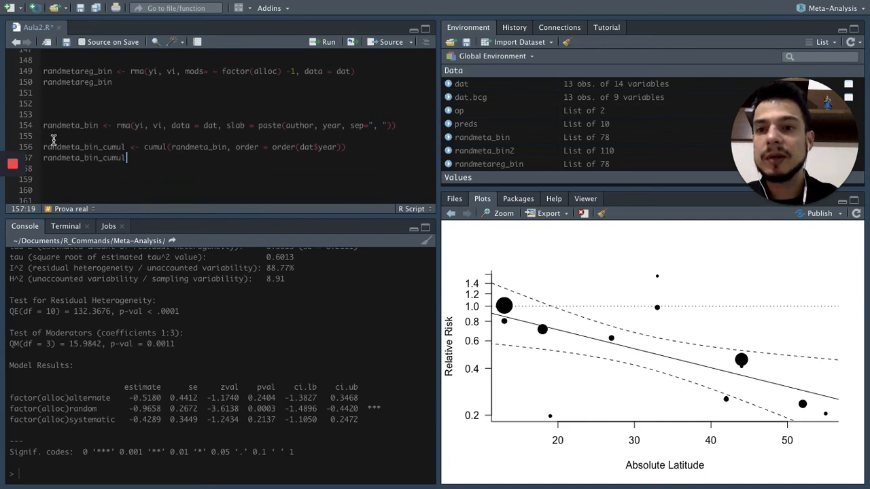
left_click_drag(39, 128, 404, 125)
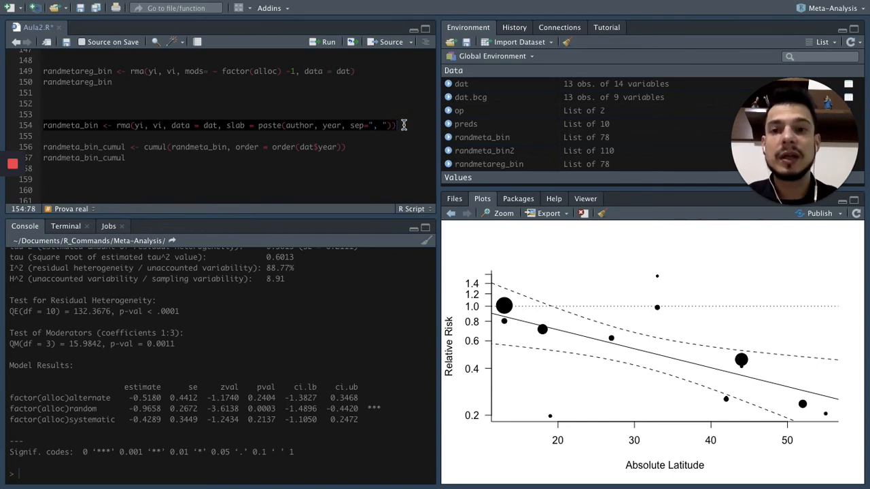
left_click(341, 125)
left_click_drag(227, 126, 392, 126)
key("BackSpace")
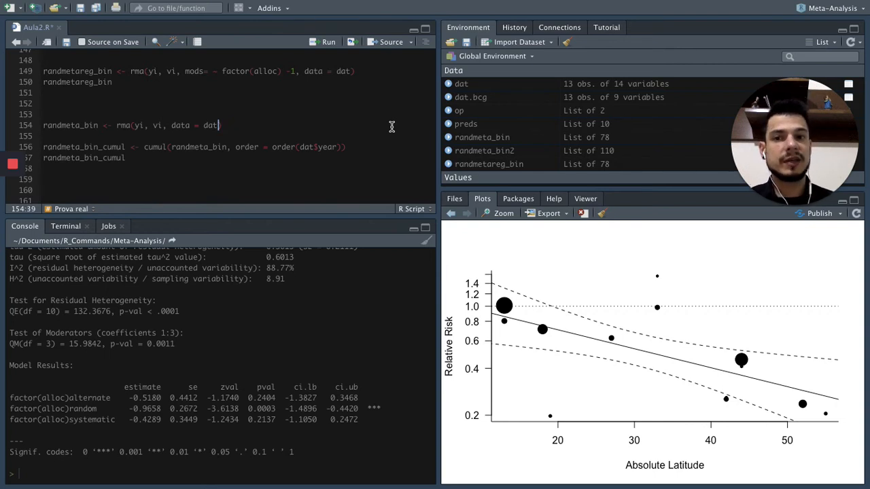
key("ctrl+z")
key("ctrl+z")
key("ctrl+z")
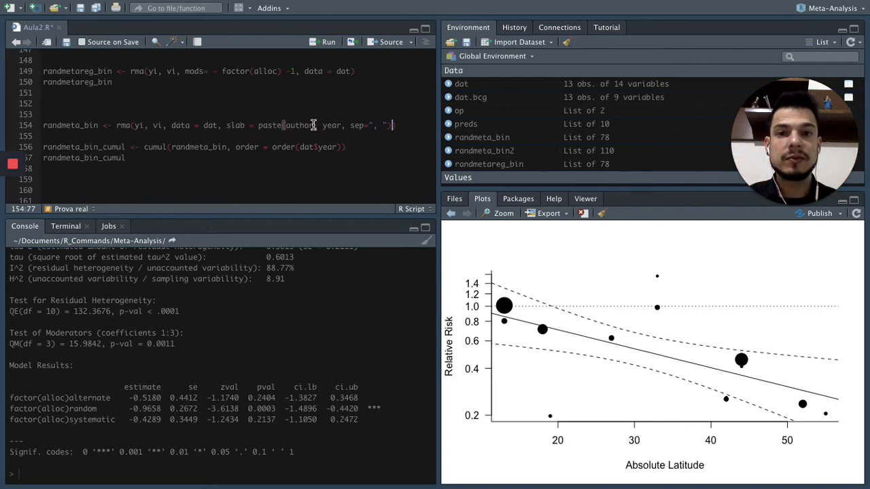
Examine the slab = paste(author, year, sep=", ") argument of the randmeta_bin model, covering its function, variables and separator.
left_click(228, 125)
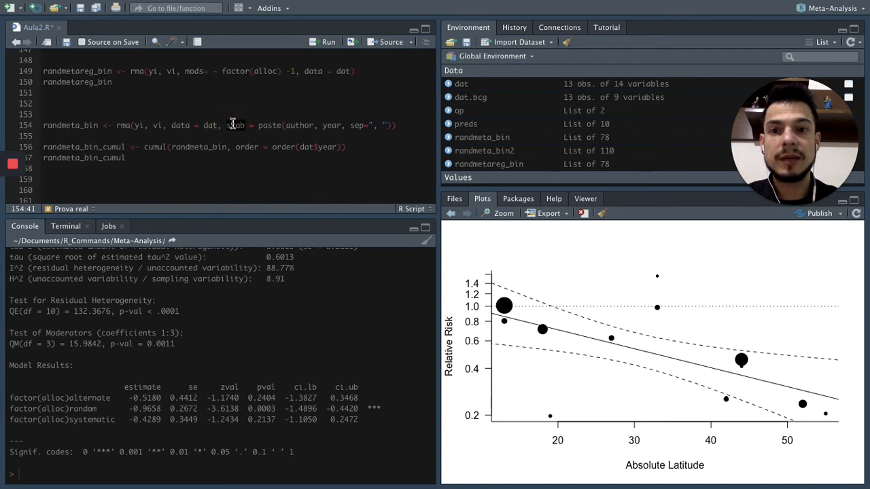
double_click(269, 128)
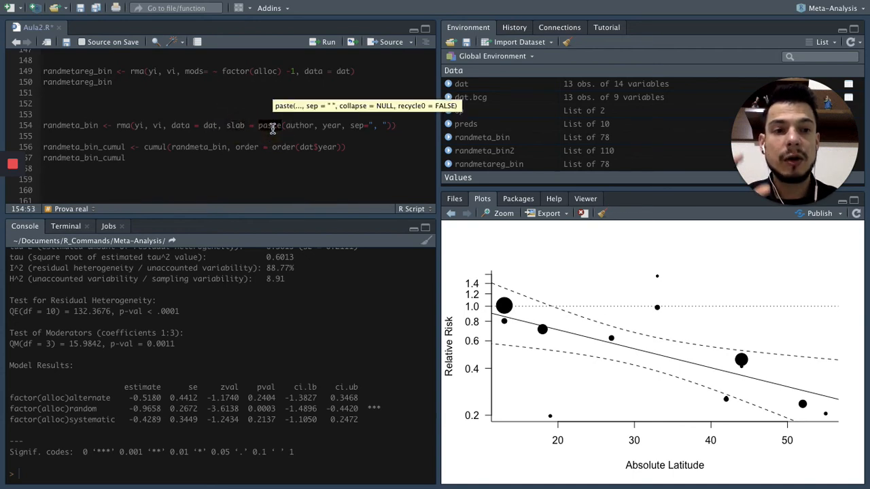
double_click(290, 127)
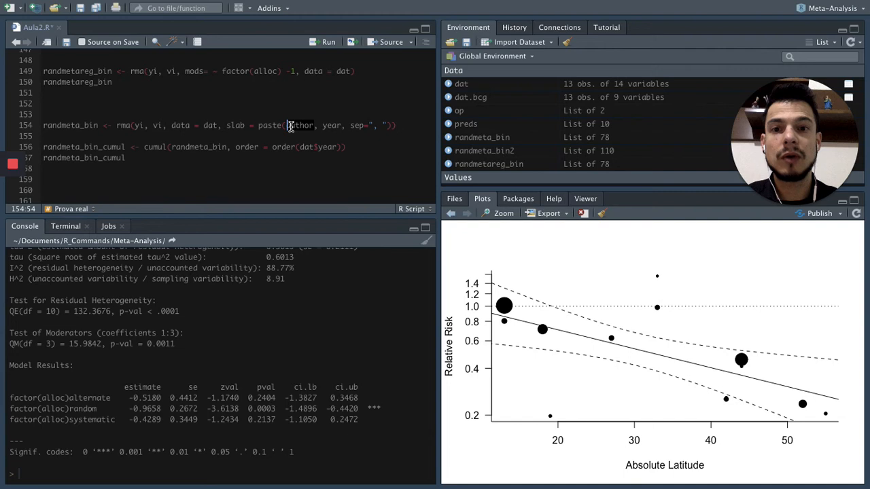
double_click(331, 130)
left_click(306, 128)
double_click(332, 126)
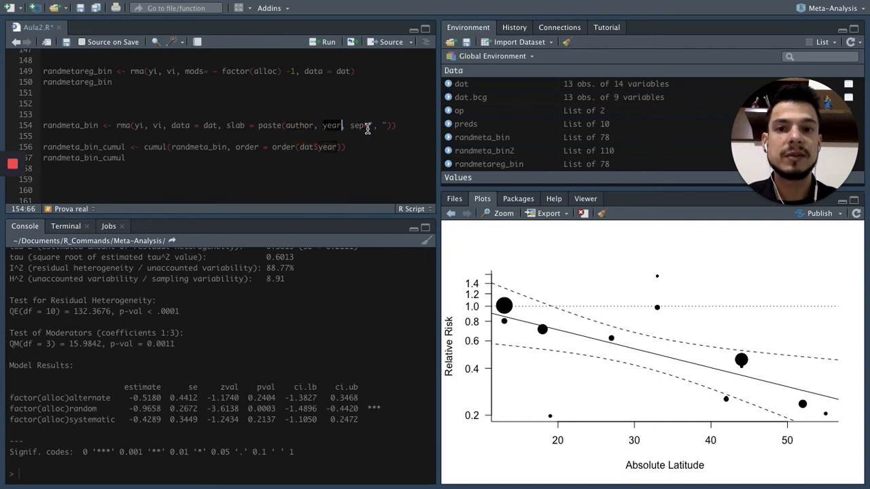
left_click_drag(350, 127, 388, 126)
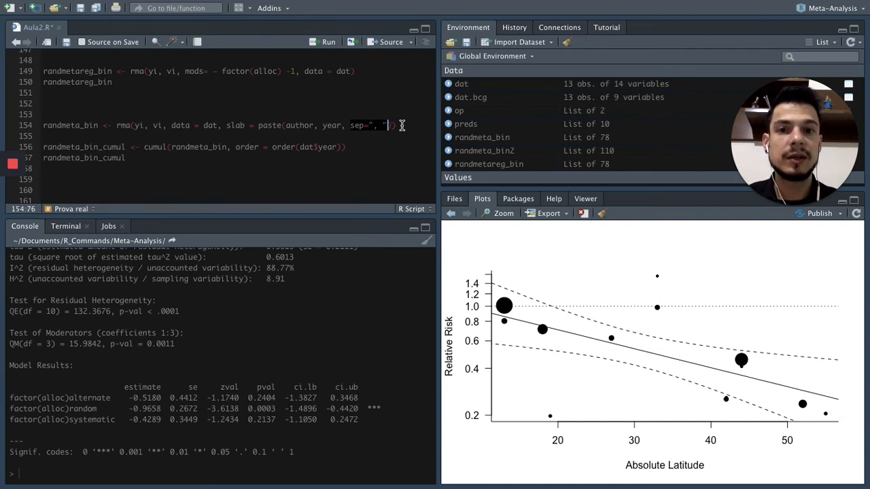
left_click(401, 125)
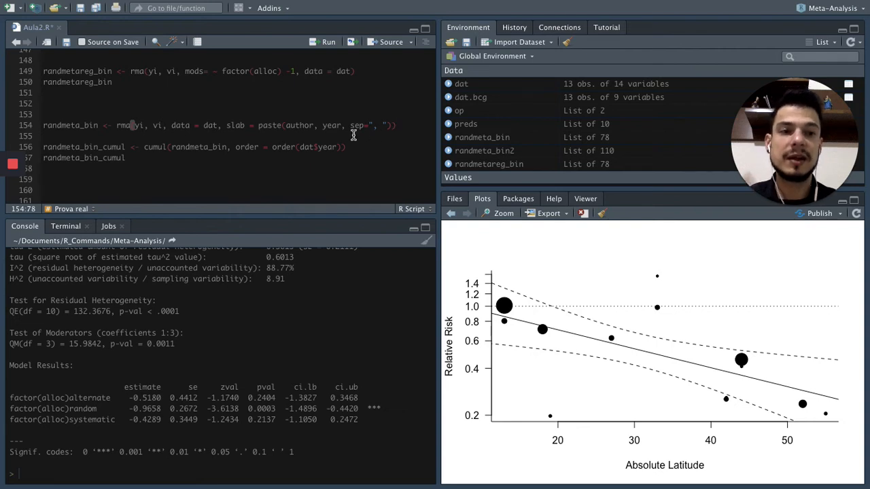
Run the randmeta_bin rma() model with slab = paste(author, year, sep=", ") on dat.
left_click_drag(44, 127, 409, 125)
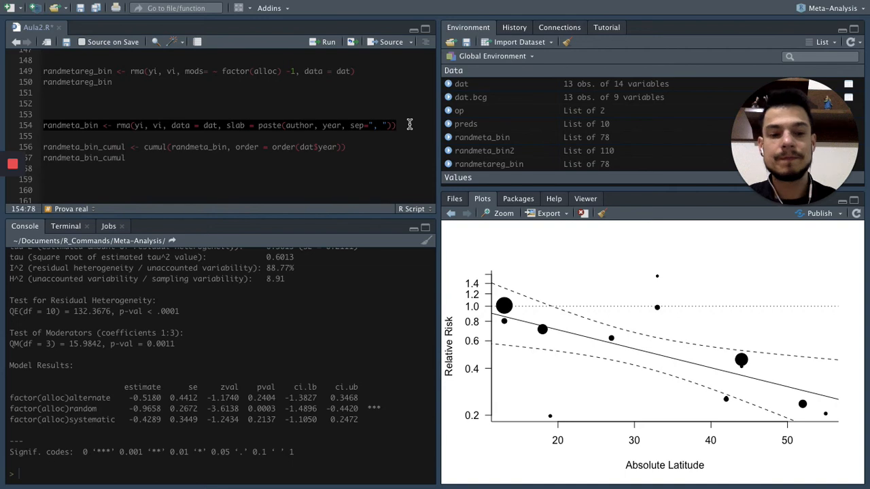
key("ctrl+Return")
scroll(158, 125, "down", 1)
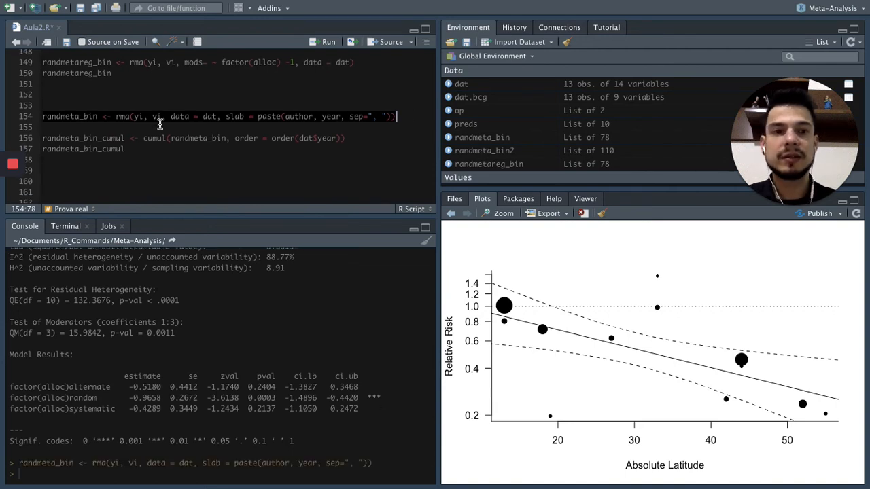
Examine the cumul() call, tracing its randmeta_bin input to the model above and checking its order = order(dat$year) argument.
double_click(72, 117)
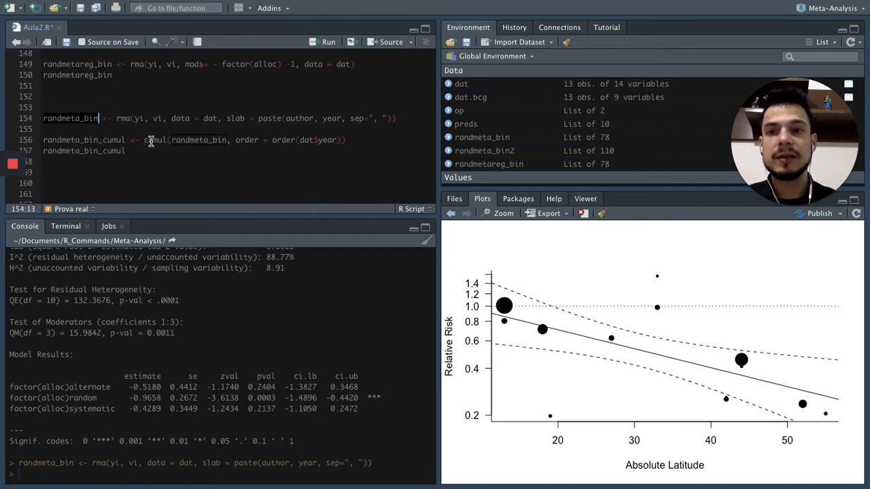
triple_click(197, 141)
double_click(197, 141)
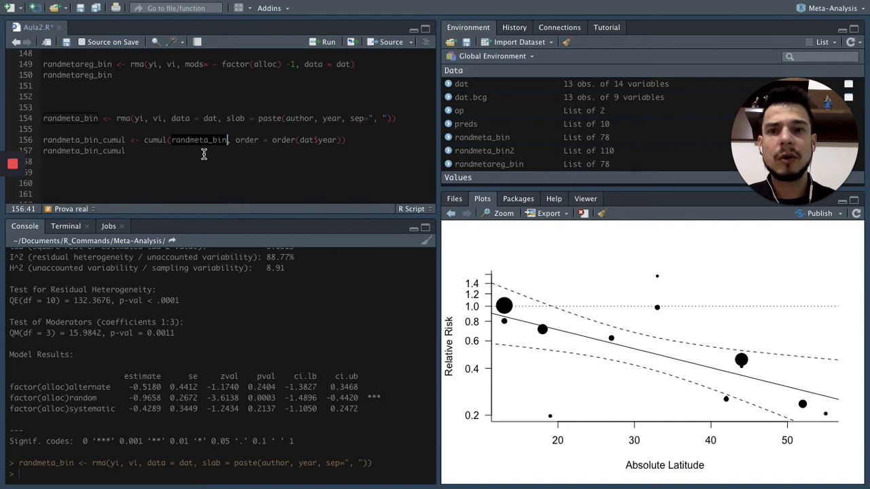
left_click(158, 141)
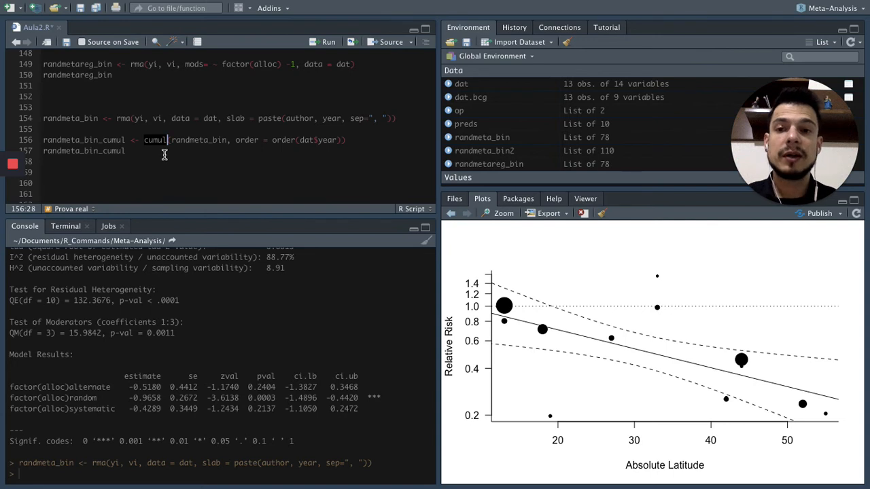
key("Right")
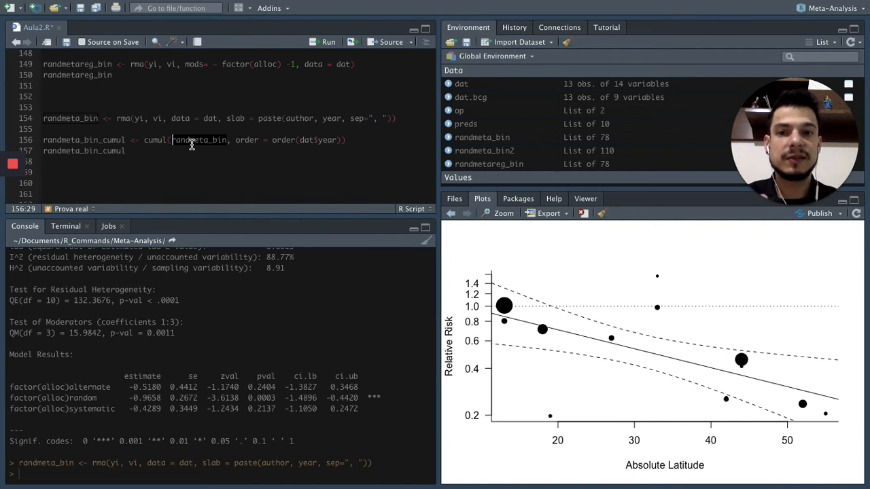
left_click_drag(235, 141, 338, 141)
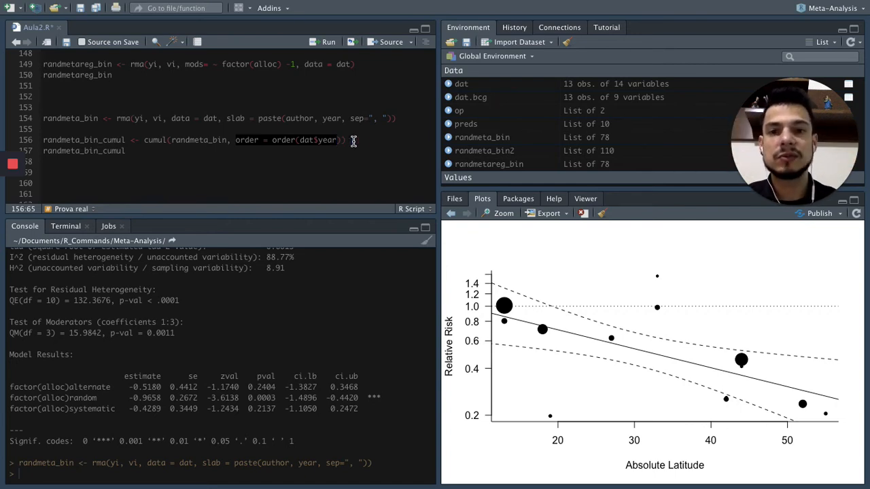
left_click(364, 141)
Run the cumul() call ordered by dat$year, print randmeta_bin_cumul, and compare the output's study labels with the slab argument.
left_click_drag(42, 140, 136, 151)
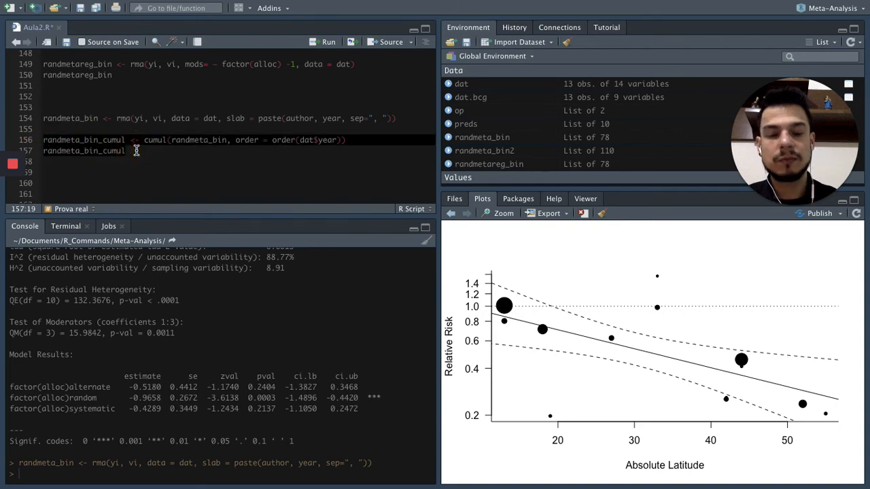
key("ctrl+Return")
scroll(203, 349, "up", 5)
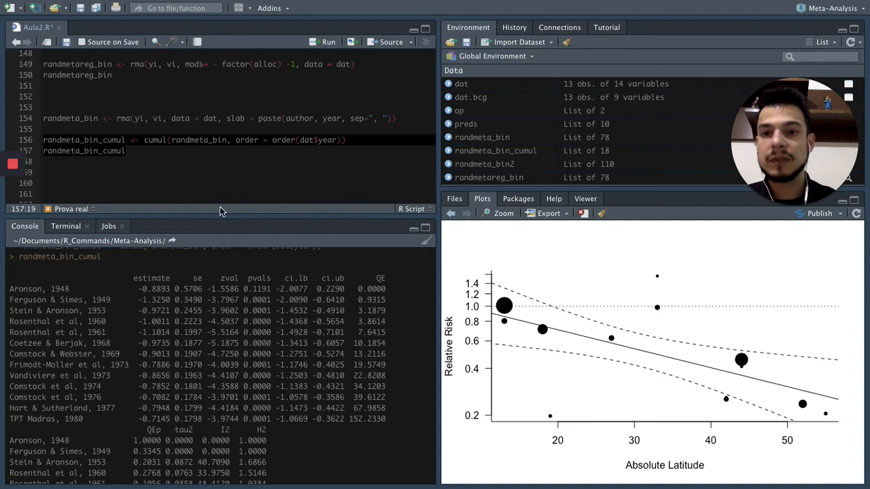
left_click(291, 126)
left_click_drag(228, 118, 391, 118)
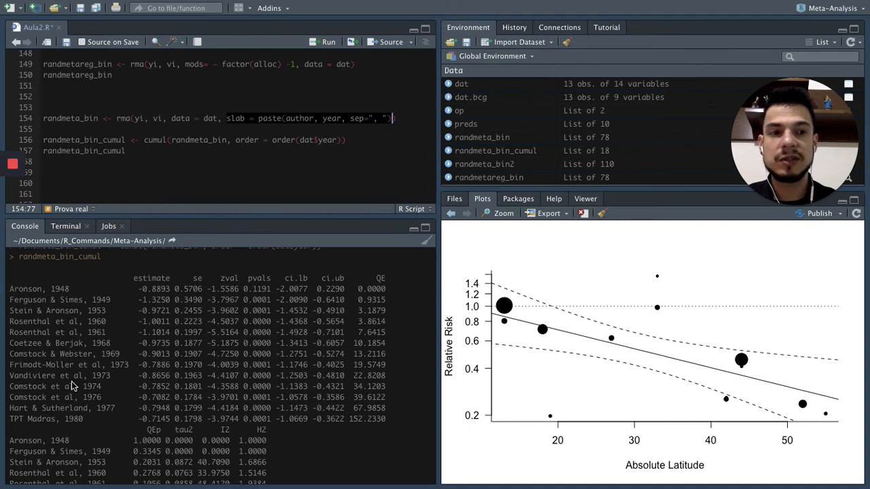
left_click(246, 151)
scroll(233, 170, "down", 1)
scroll(227, 304, "down", 1)
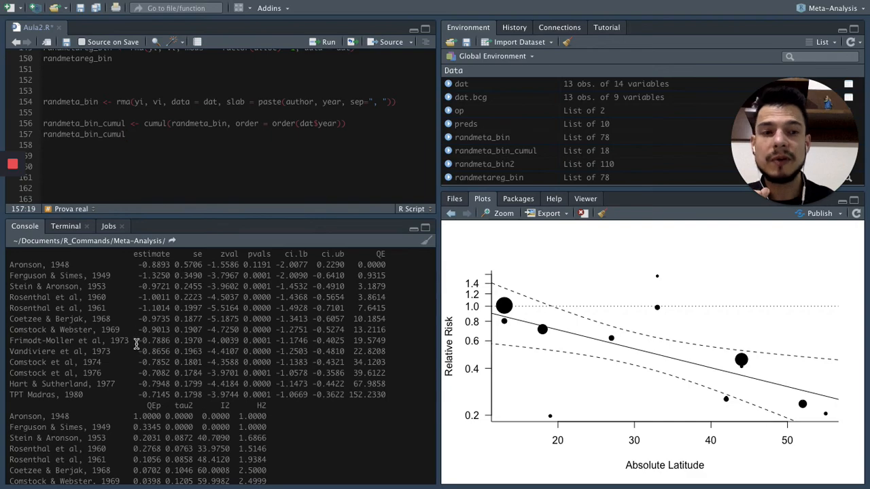
Copy the Chrome page's forest() and text() code for randmeta_bin_cumul into Aula2.R in RStudio below the cumulative model, and run it.
left_click(195, 152)
key("ctrl+Right")
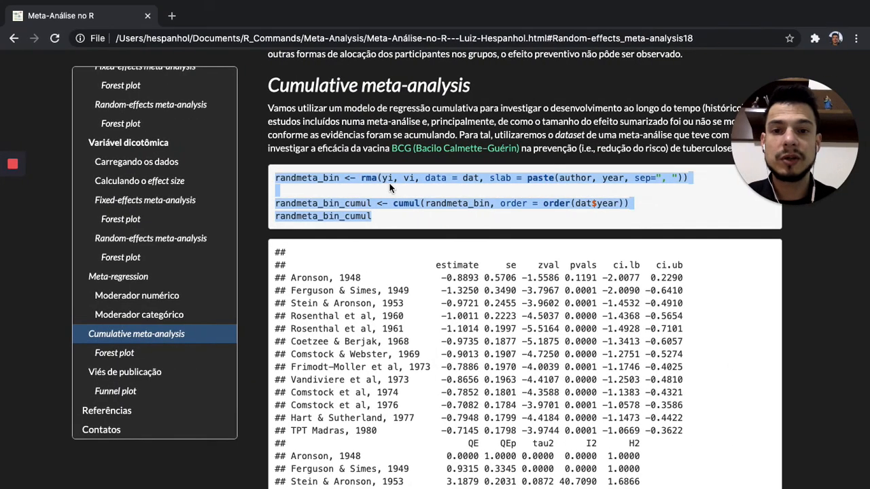
scroll(391, 189, "down", 7)
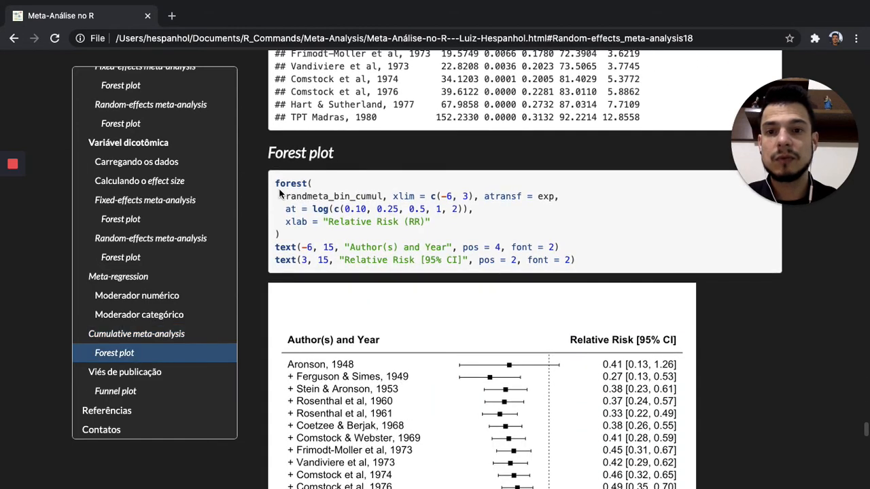
left_click_drag(275, 183, 574, 260)
key("ctrl+c")
key("ctrl+Left")
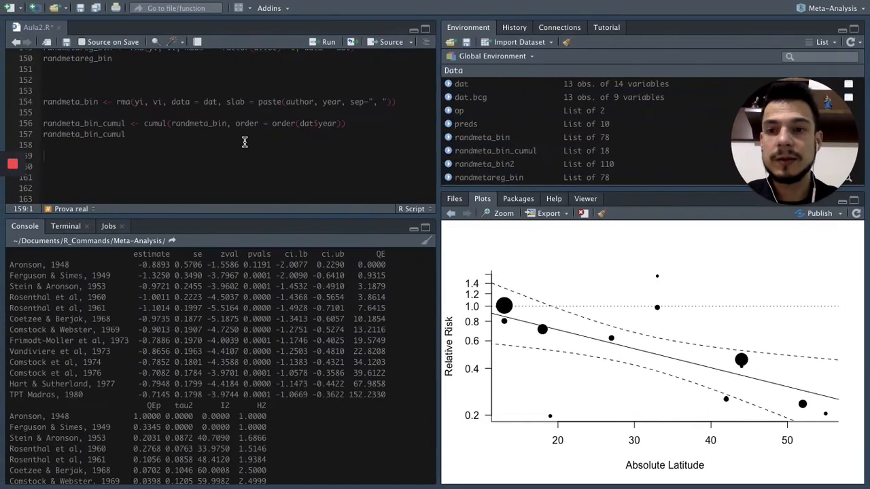
key("ctrl+v")
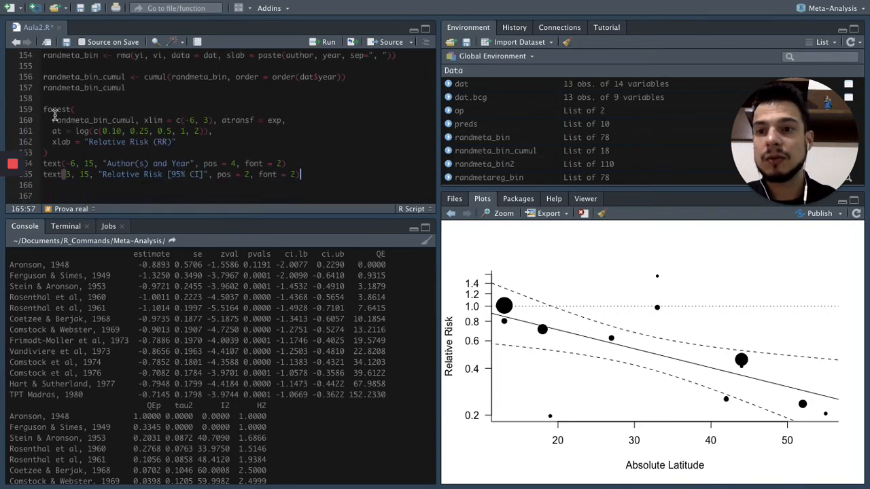
left_click_drag(43, 109, 310, 174)
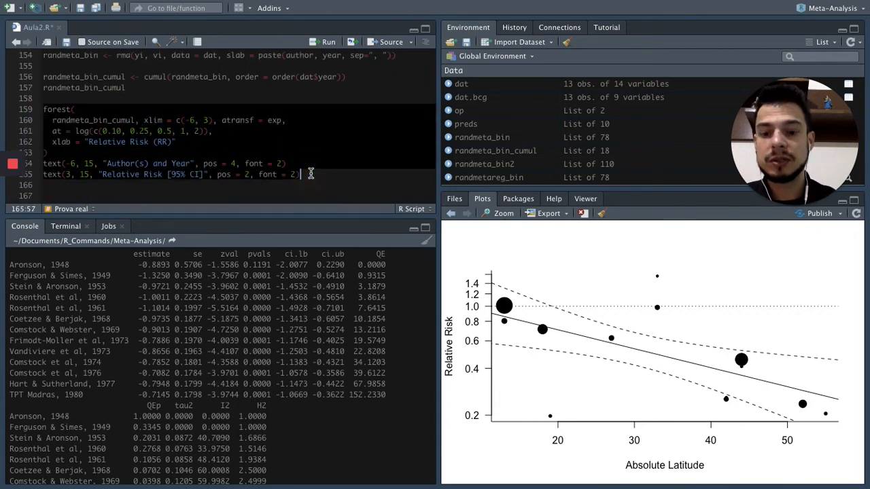
key("ctrl+Return")
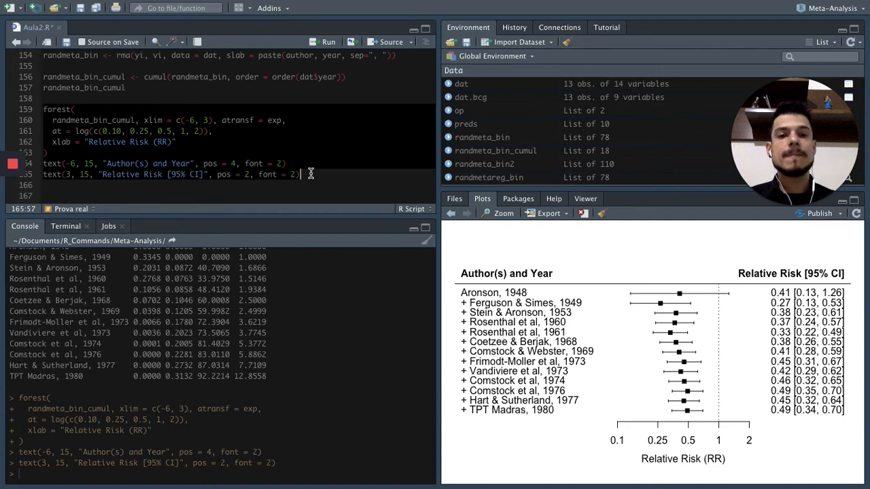
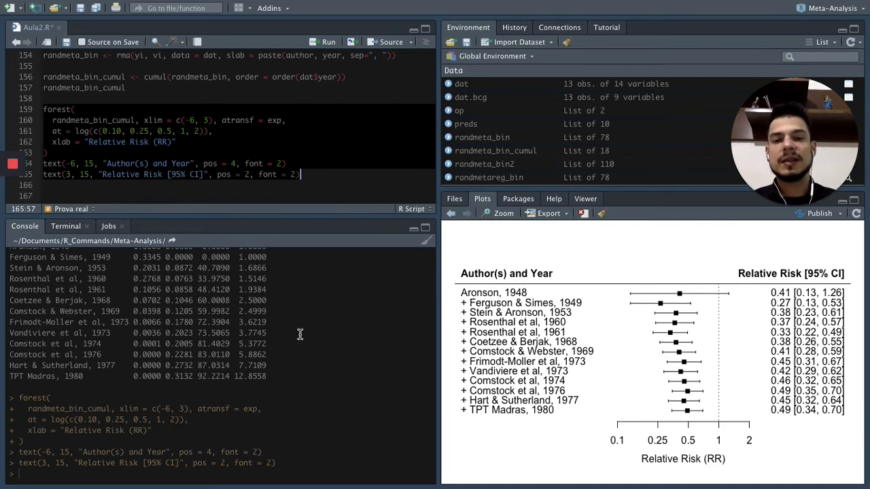
Switch to the Chrome page and read the Viés de publicação section, its Funnel plot code and its example plot.
key("ctrl+Right")
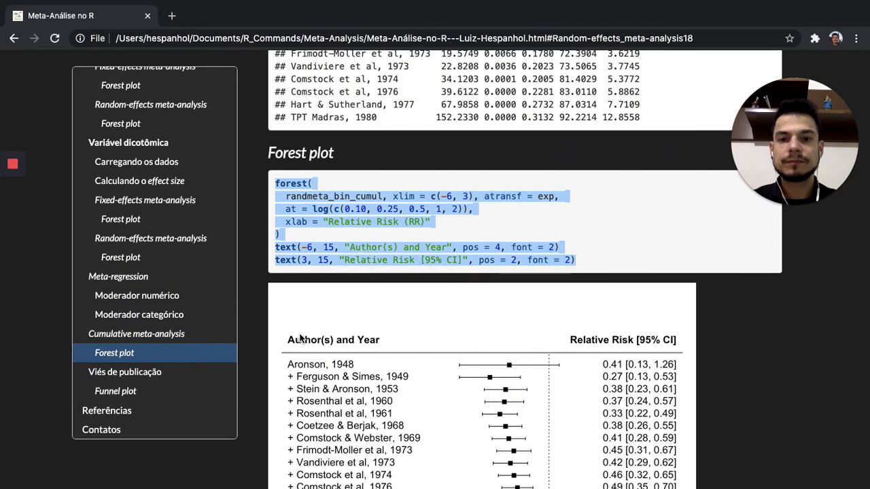
scroll(301, 336, "down", 5)
scroll(301, 336, "down", 3)
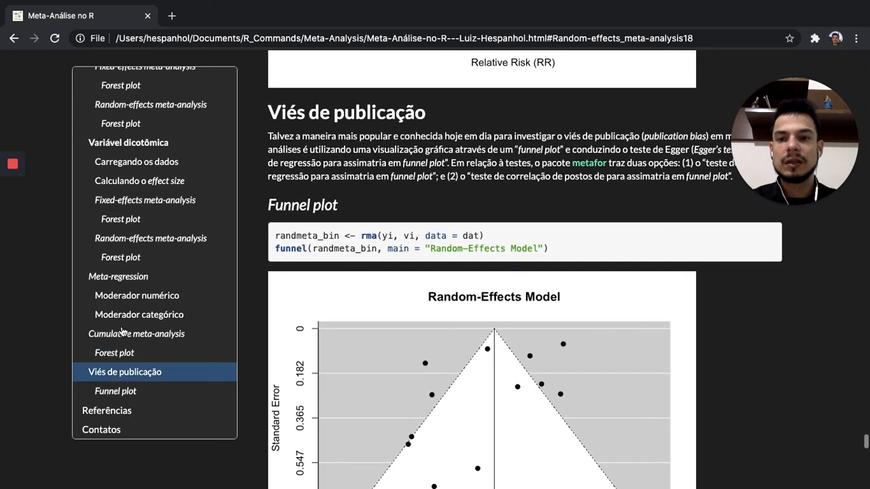
scroll(124, 331, "up", 1)
scroll(124, 311, "down", 1)
scroll(254, 287, "up", 1)
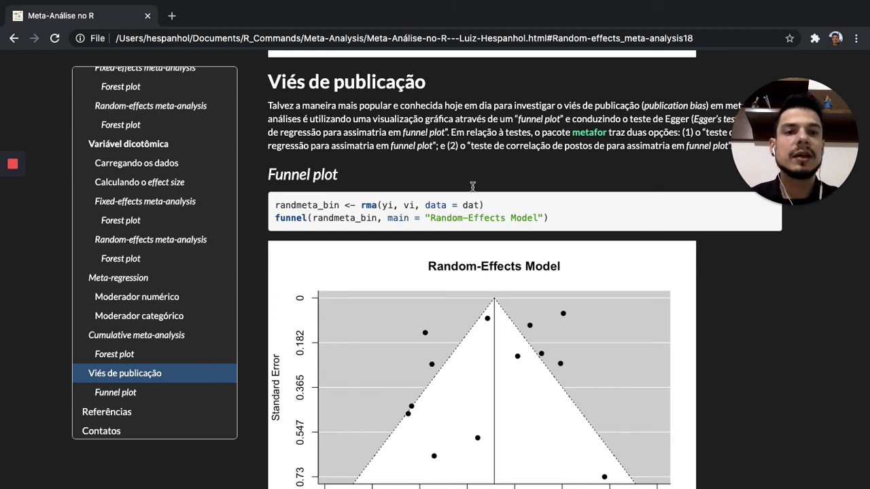
left_click_drag(792, 197, 776, 393)
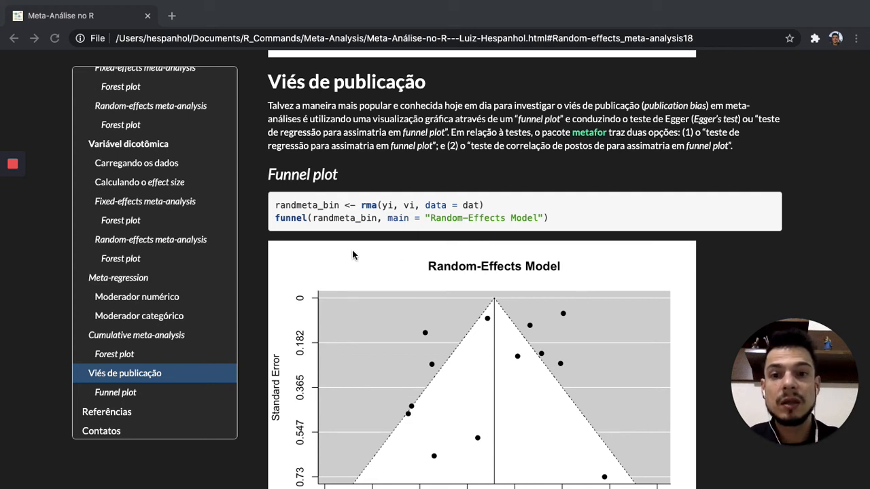
scroll(320, 247, "down", 1)
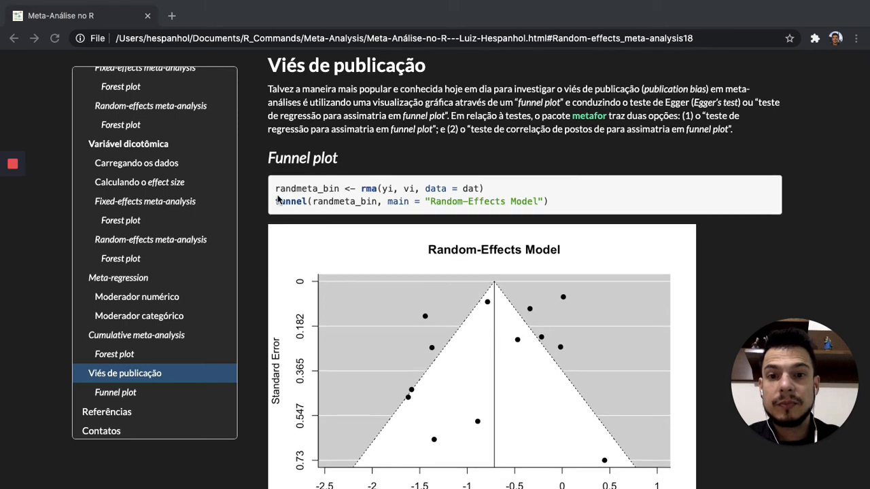
Copy the page's Random-Effects Model rma() and funnel() lines into Aula2.R in RStudio, below the cumulative forest plot code.
left_click_drag(278, 189, 539, 202)
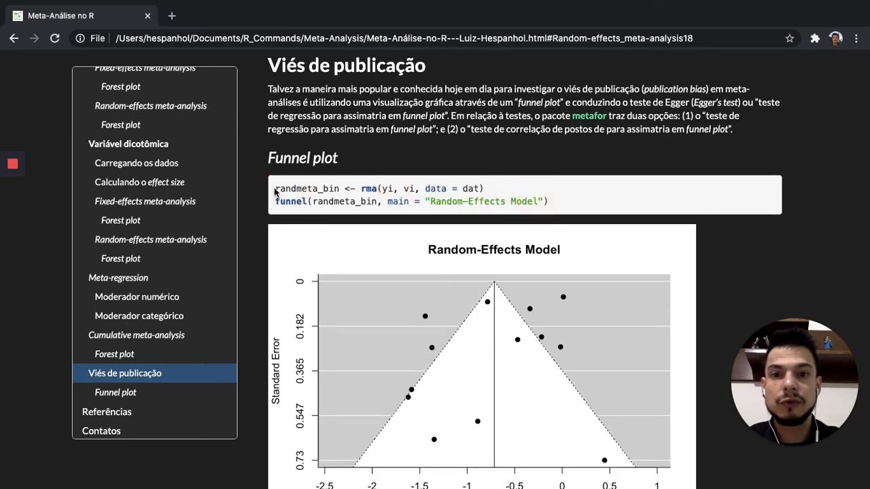
left_click_drag(275, 191, 556, 207)
key("ctrl+c")
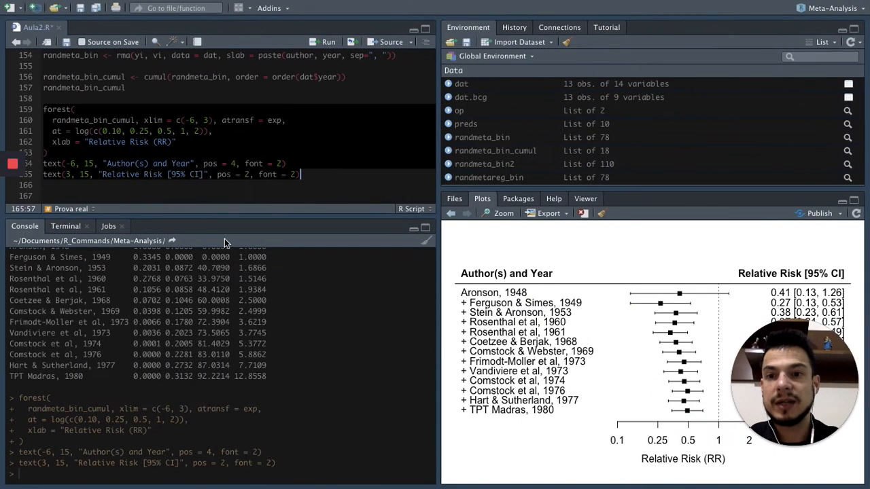
left_click(331, 170)
key("Return")
key("Return")
key("Return")
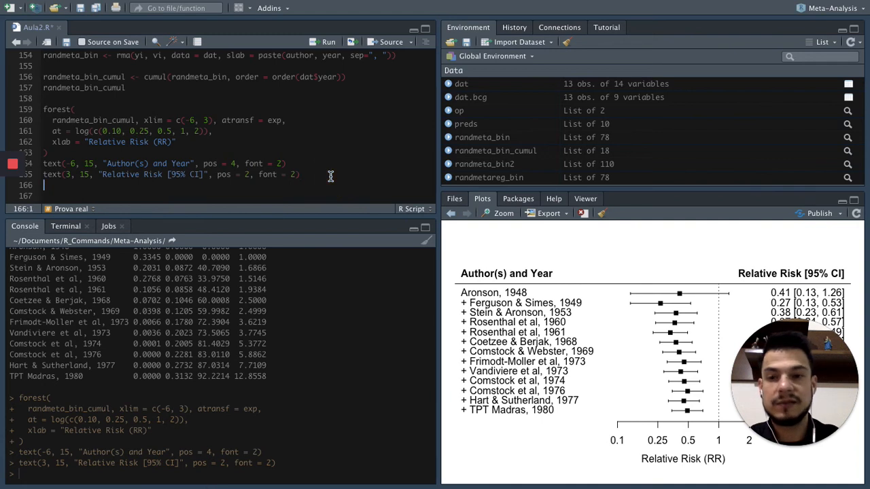
key("ctrl+v")
scroll(330, 174, "down", 2)
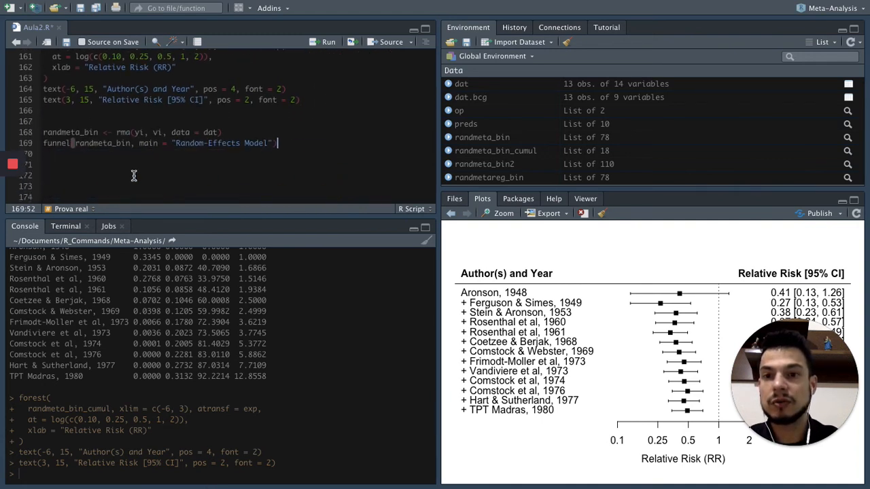
Review and run the randmeta_bin rma() and funnel() lines titled "Random-Effects Model", and separate them with a blank line.
left_click_drag(44, 133, 226, 132)
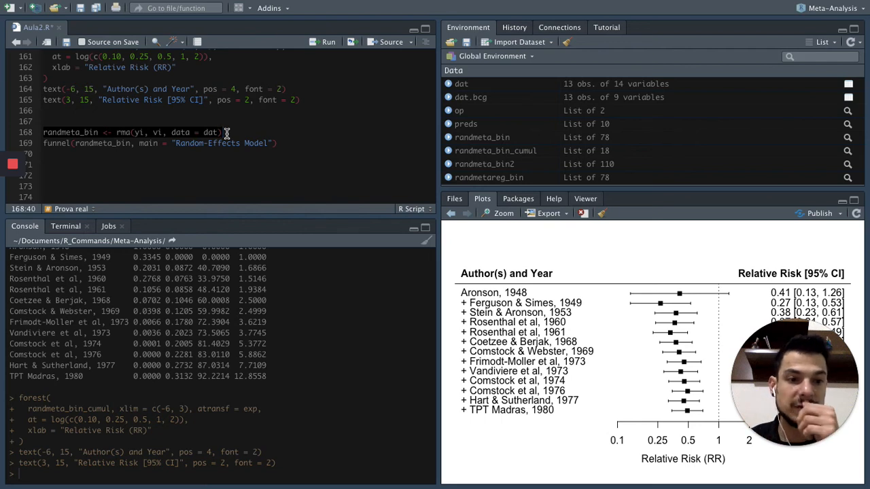
left_click(226, 132)
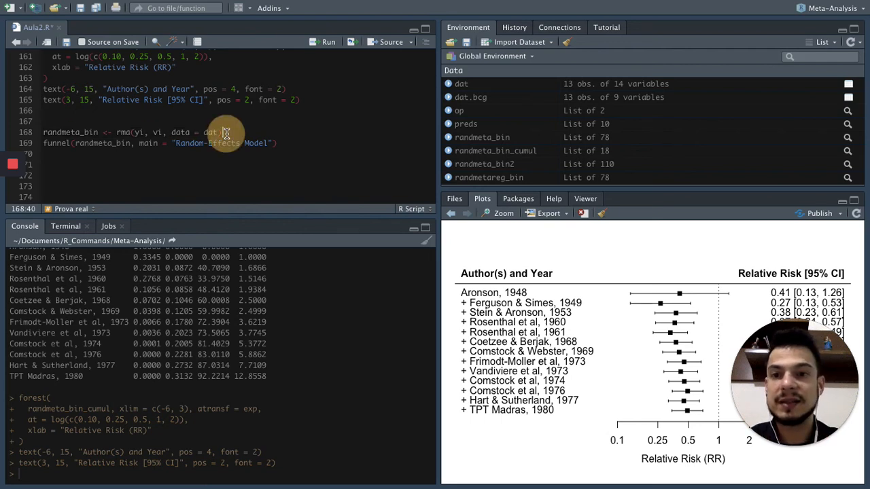
left_click_drag(42, 132, 234, 132)
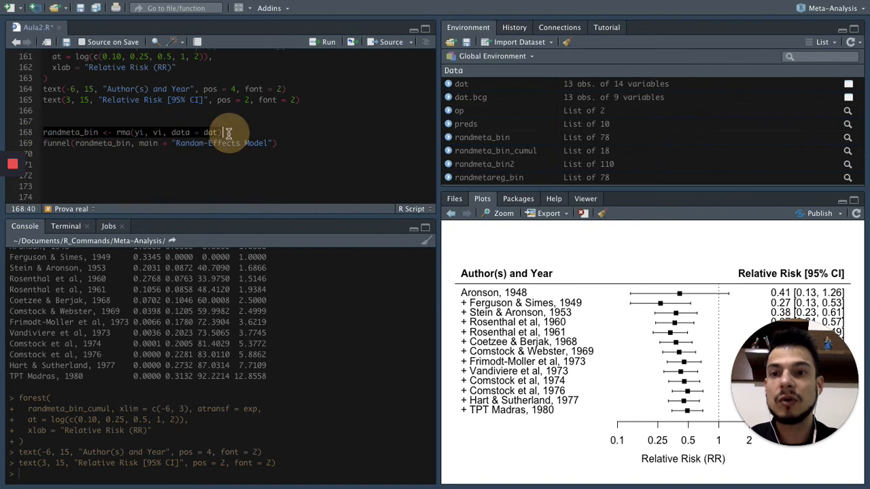
left_click(73, 132)
double_click(93, 143)
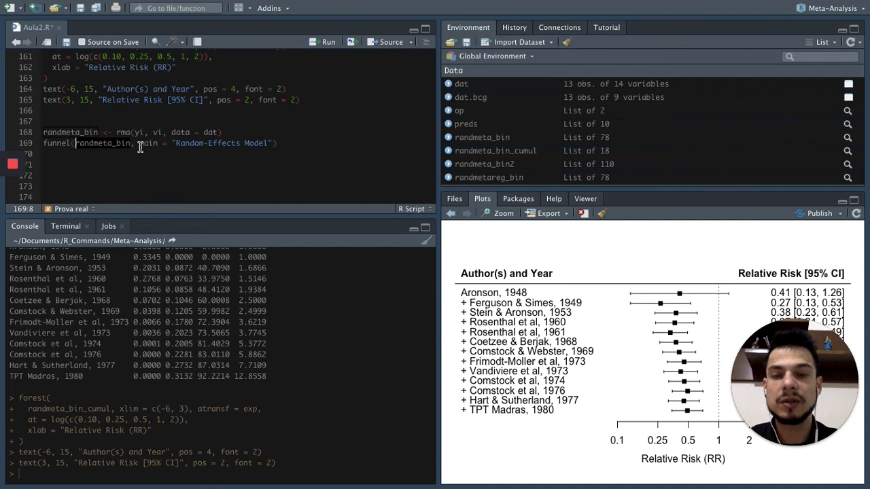
left_click_drag(138, 144, 269, 142)
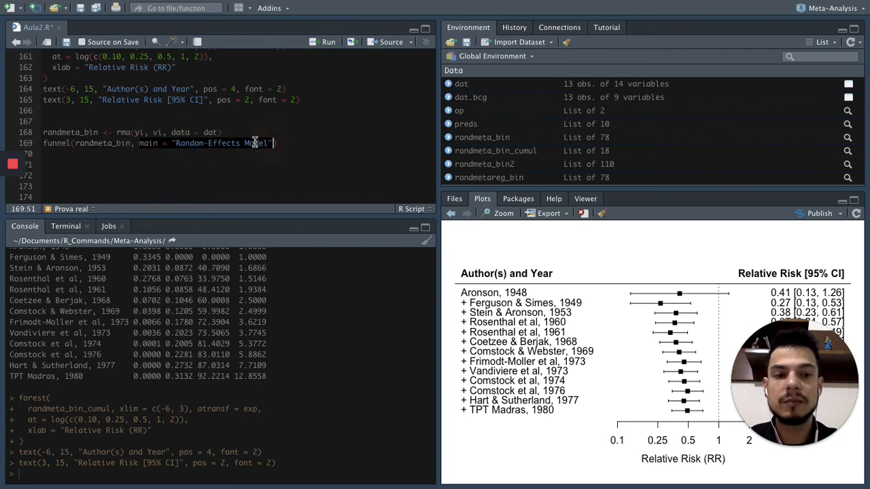
left_click(200, 141)
left_click(287, 146)
key("super+Return")
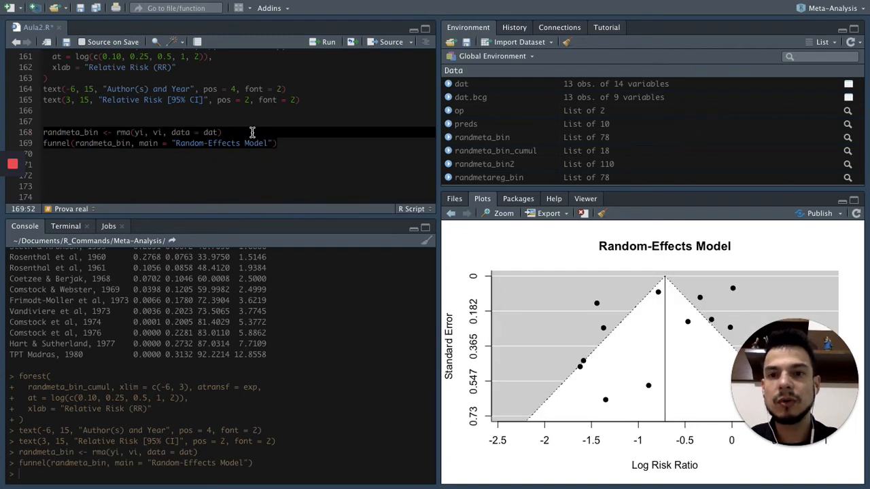
left_click(252, 133)
key("Return")
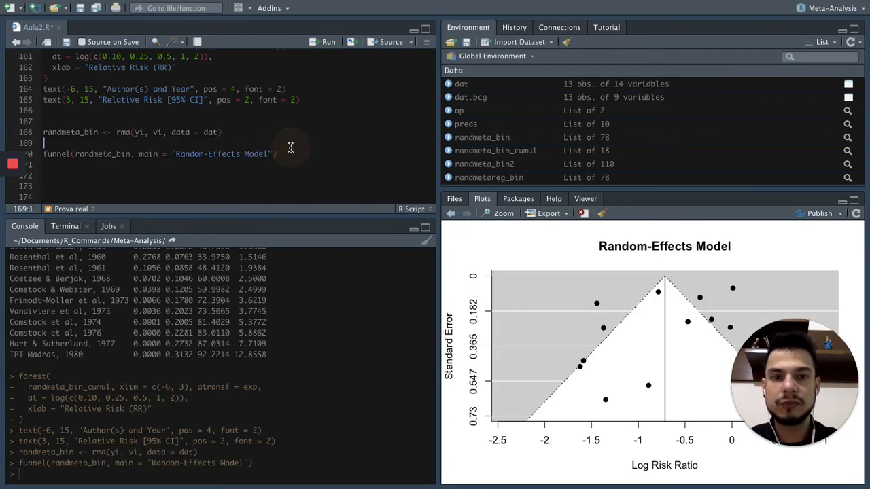
Remove the main argument from the funnel() call and redraw the funnel plot without a title.
left_click(140, 154)
left_click_drag(151, 155, 278, 154)
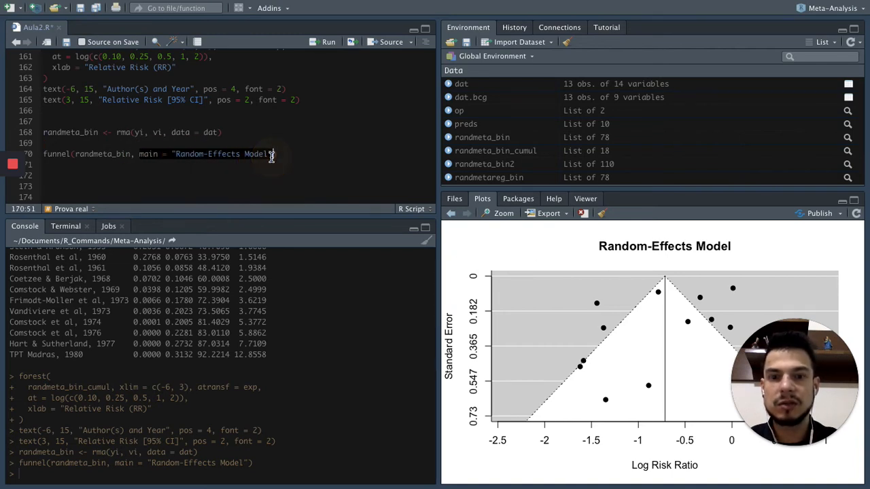
key("BackSpace")
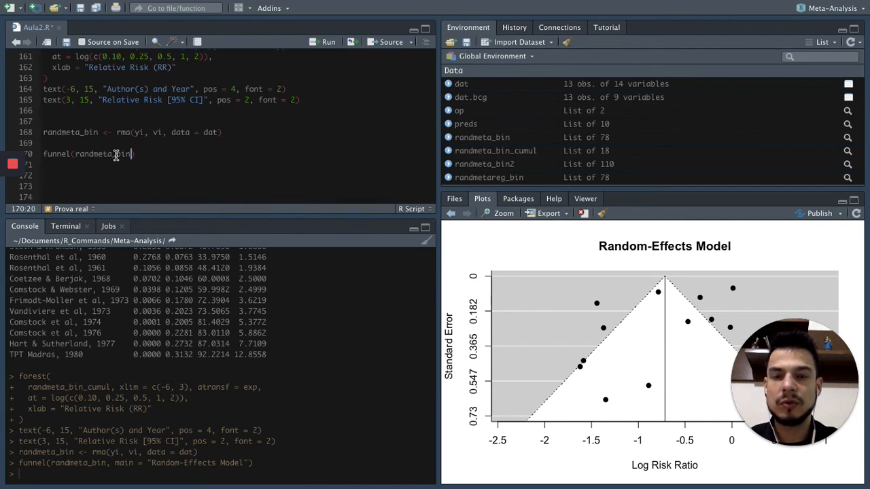
left_click(140, 156)
type(")")
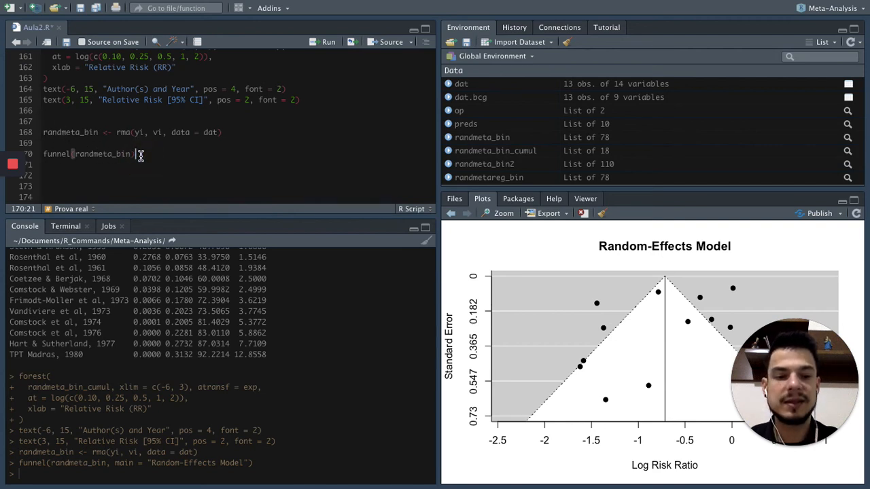
key("ctrl+Return")
Restore main = "Random-Effects Model" in the funnel() call and run the line again.
left_click(161, 153)
key("ctrl+z")
left_click(161, 153)
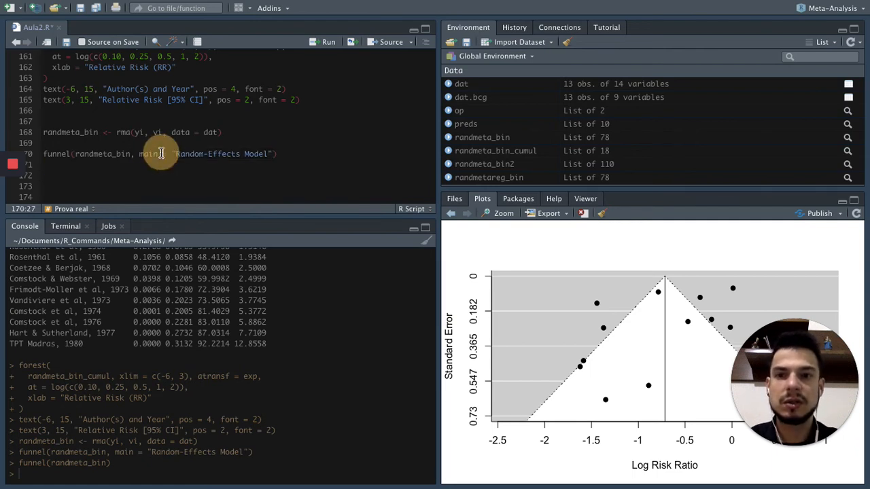
left_click_drag(41, 155, 283, 156)
key("ctrl+Return")
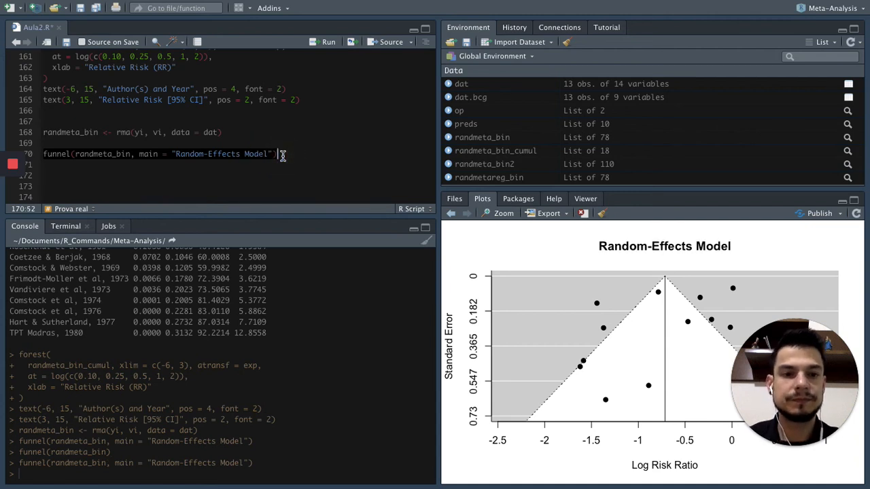
left_click(281, 155)
scroll(358, 149, "down", 1)
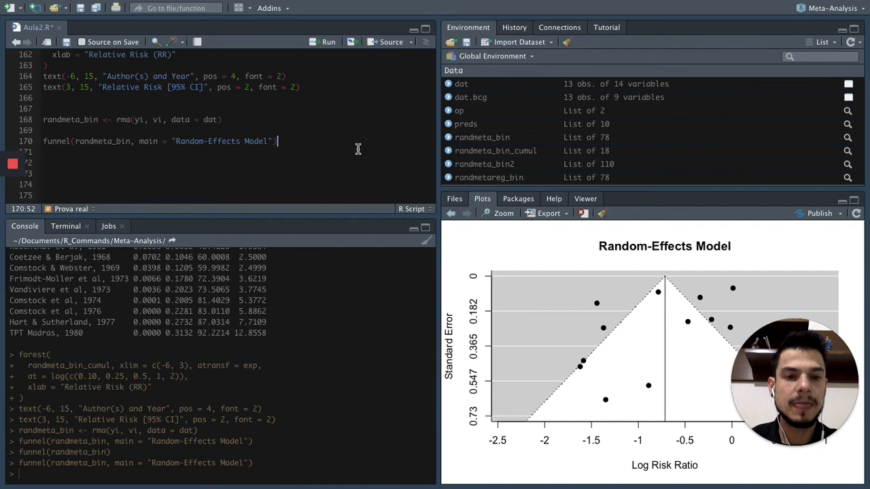
left_click_drag(811, 389, 815, 162)
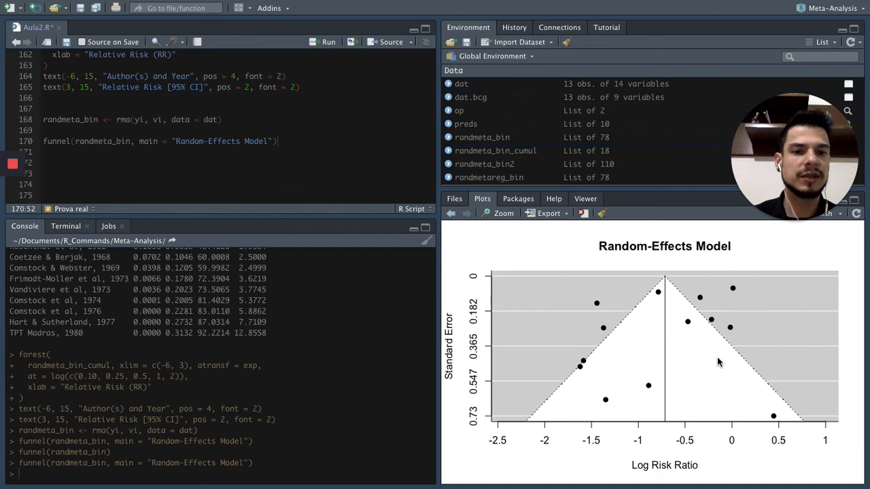
Copy the Chrome page's Mixed-Effects Model rma() and funnel() lines into Aula2.R in RStudio, below the random-effects funnel() call.
left_click(320, 173)
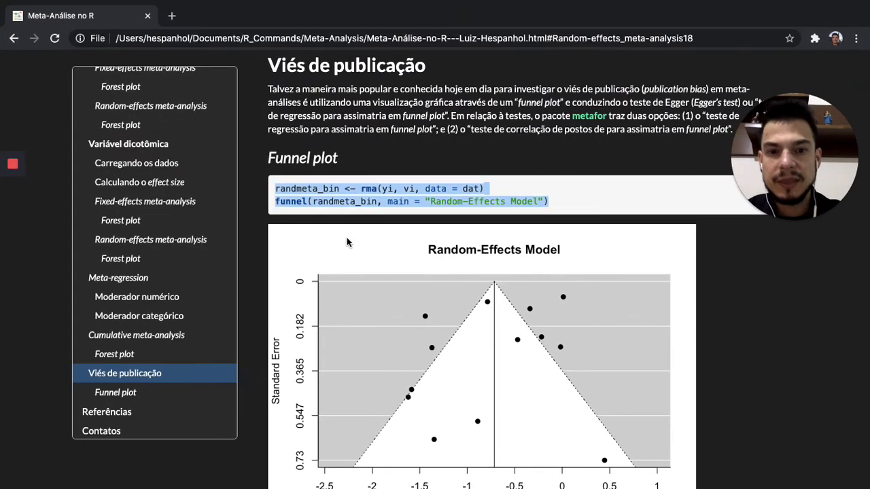
scroll(346, 238, "down", 3)
scroll(347, 241, "down", 4)
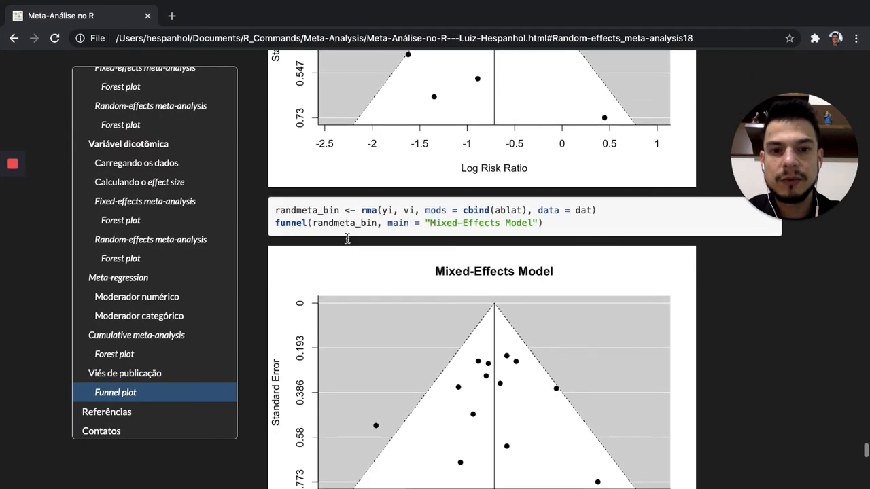
scroll(347, 238, "down", 1)
left_click_drag(276, 184, 544, 197)
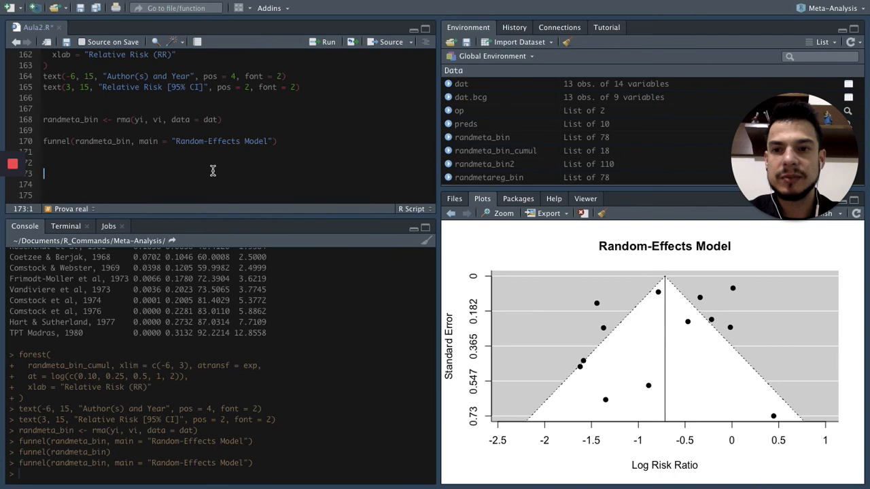
type("randmeta_bin <- rma(yi, vi, mods = cbind(ablat), data = dat) funnel(randmeta_bin, main = \"Mixed-Effects Model\")")
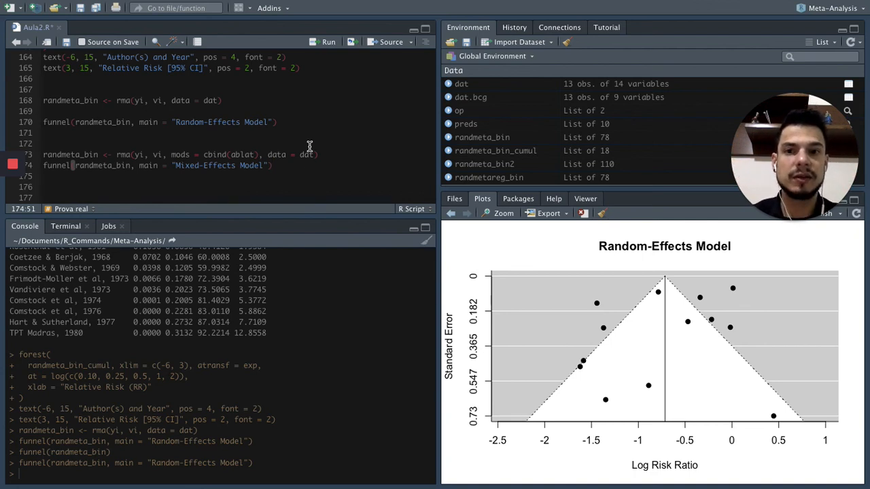
Examine the mods = cbind(ablat) argument and run the rma() and funnel() lines to draw the "Mixed-Effects Model" funnel plot.
left_click(316, 126)
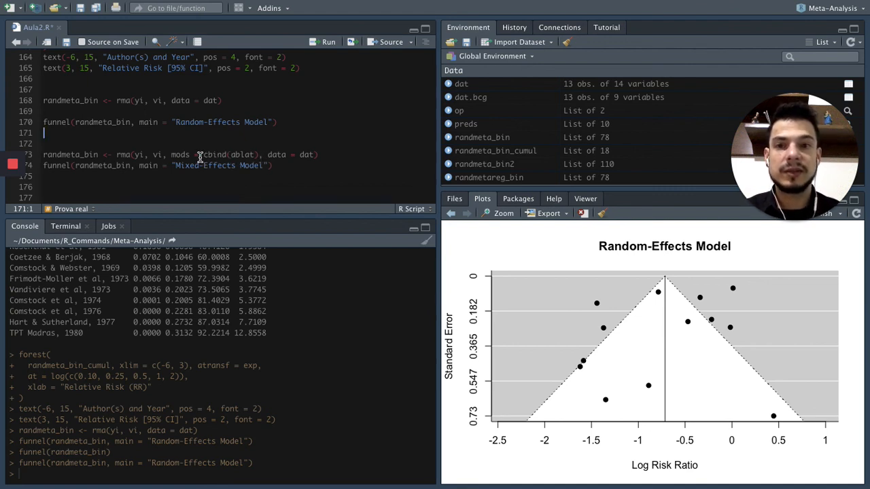
left_click_drag(44, 155, 178, 155)
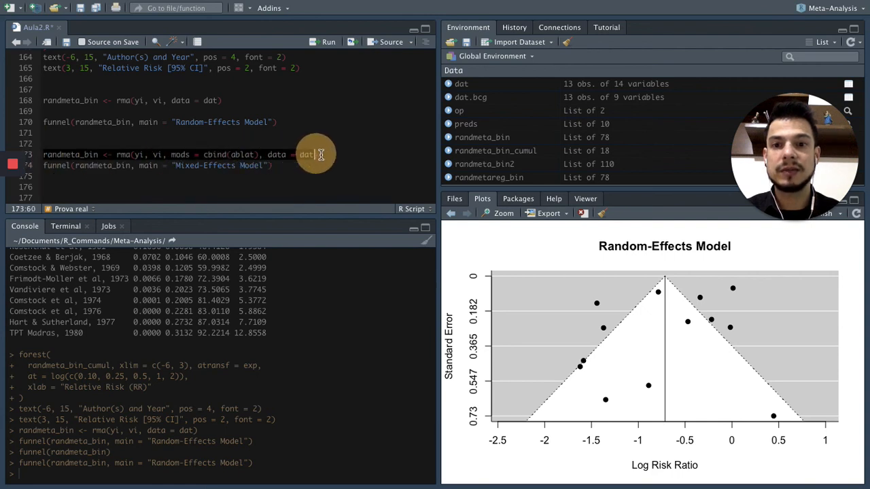
left_click(258, 155)
left_click_drag(171, 155, 261, 155)
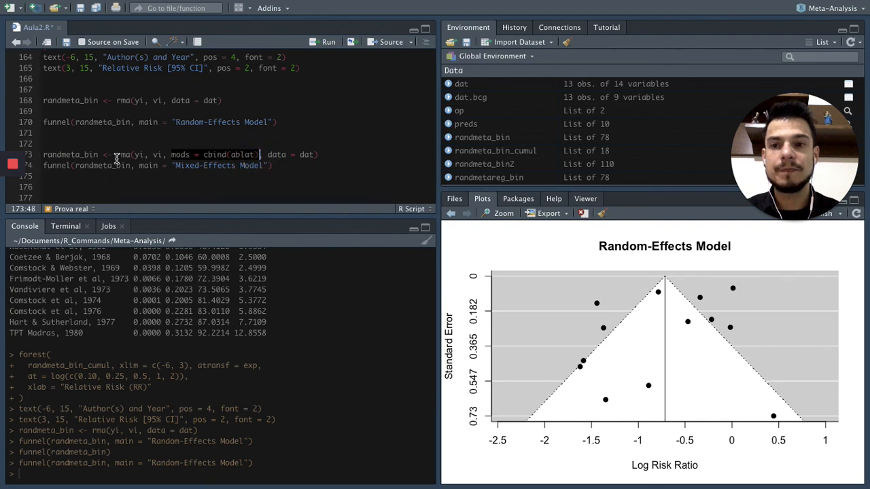
key("Left")
left_click_drag(251, 166, 281, 166)
key("super+Return")
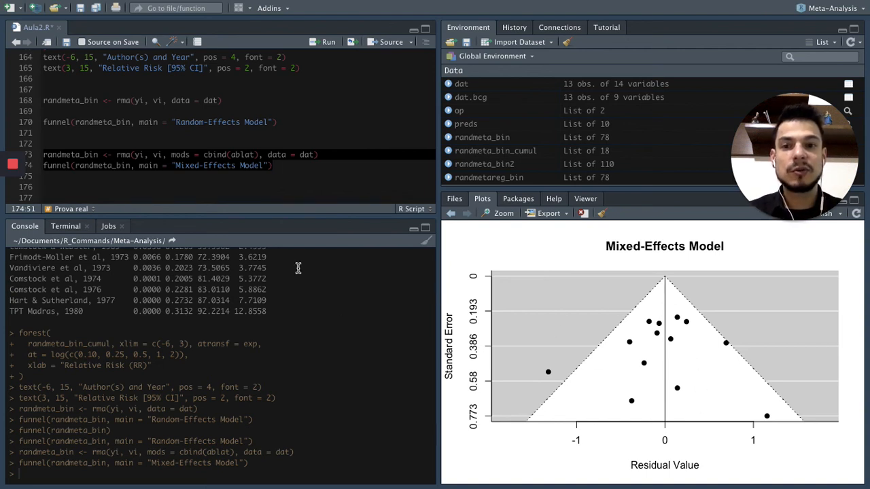
left_click(242, 155)
left_click(310, 170)
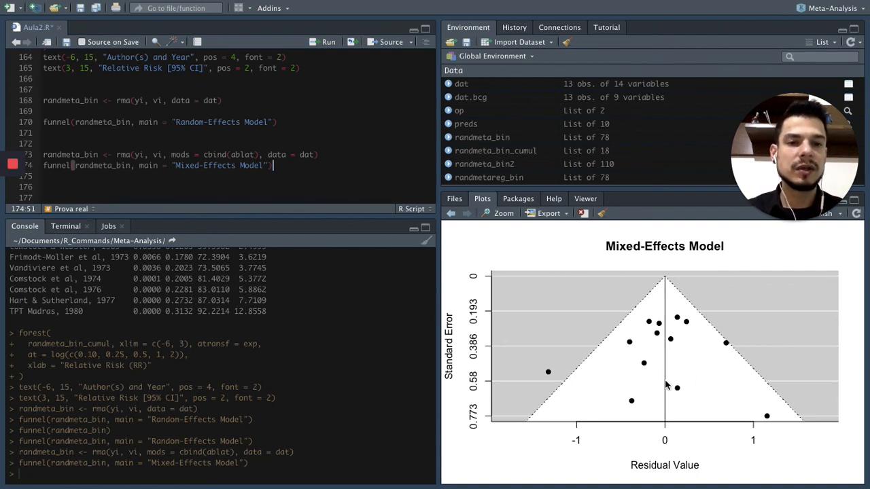
left_click(290, 161)
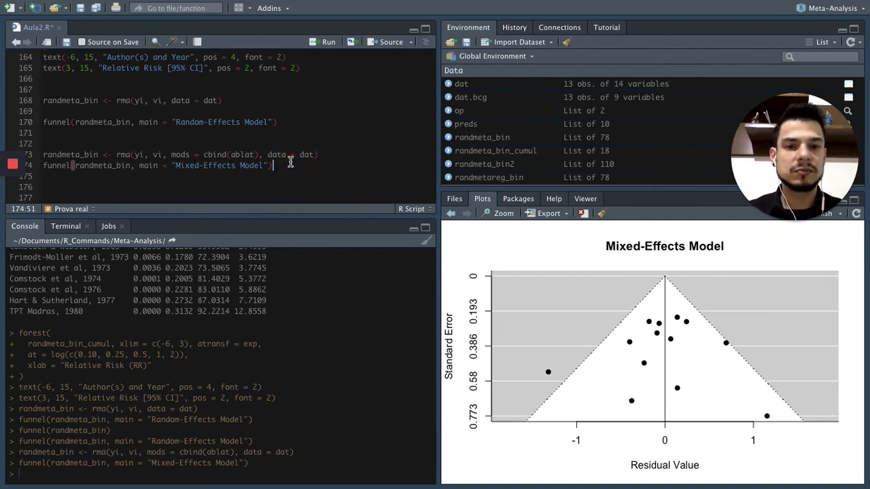
Copy the Chrome page's funnel plot asymmetry comment, rma() and regtest() lines into Aula2.R in RStudio, below the mixed-effects funnel() call.
key("Down")
key("Down")
key("ctrl+Right")
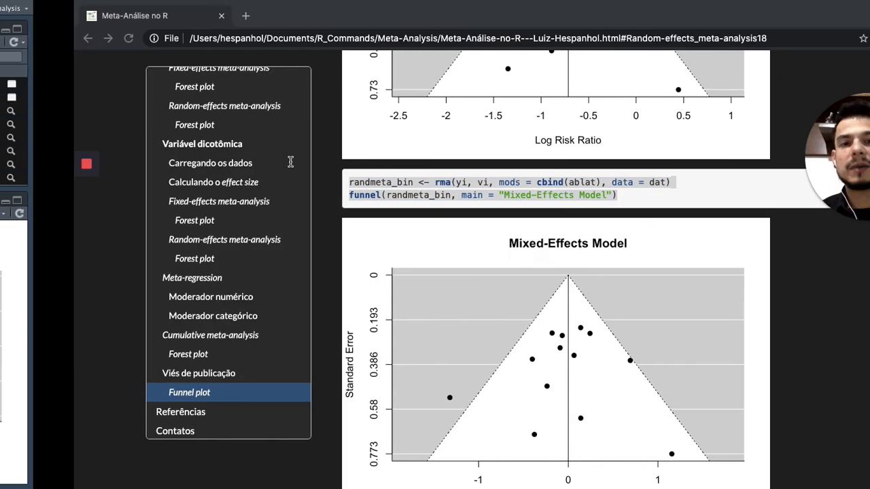
scroll(464, 226, "down", 6)
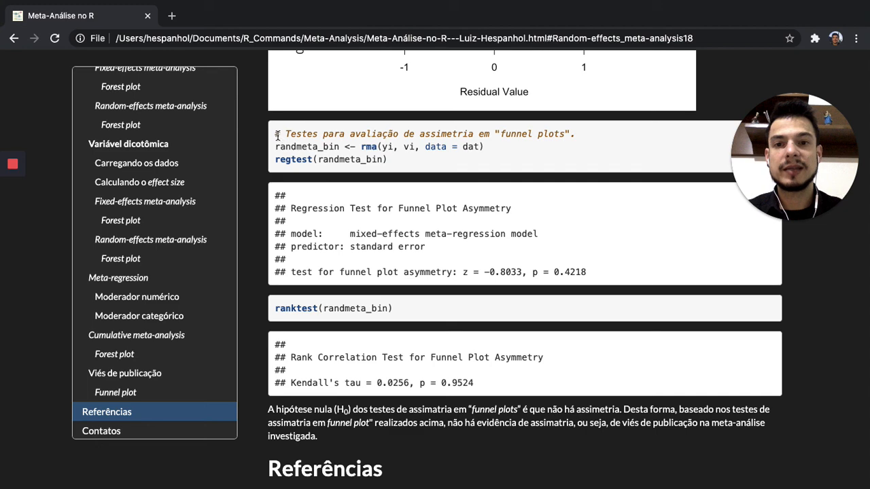
left_click_drag(277, 134, 391, 160)
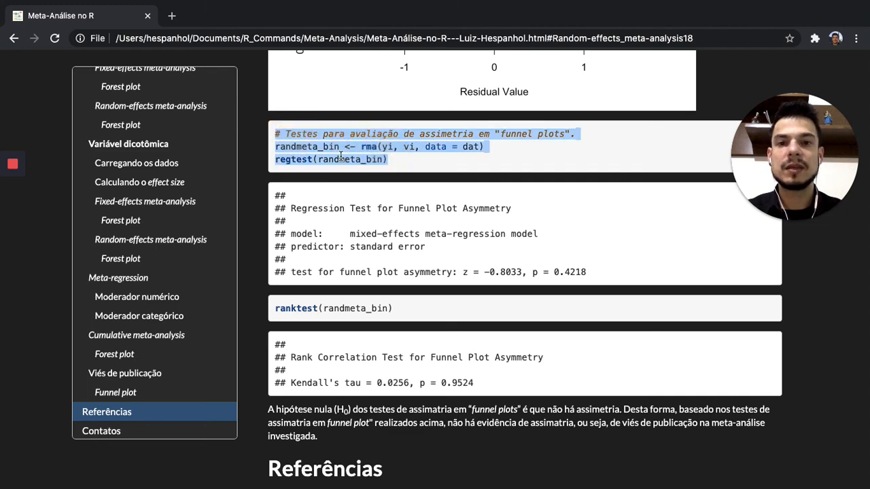
key("ctrl+Left")
left_click(295, 161)
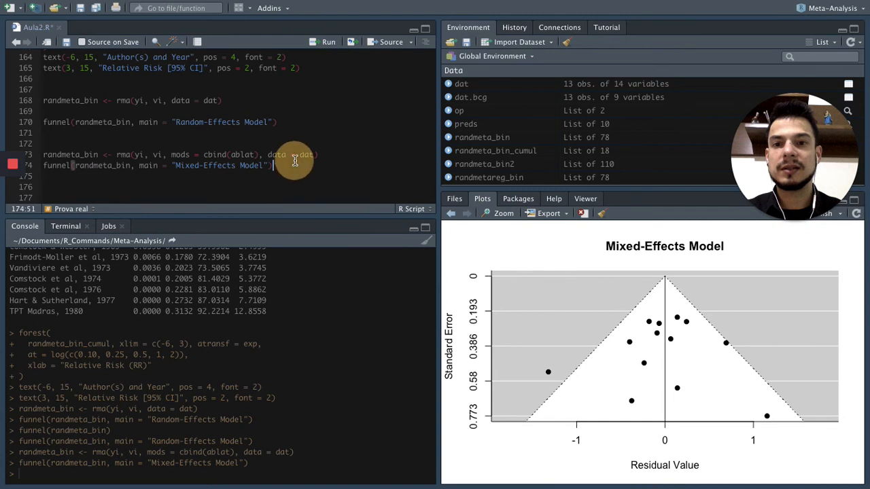
left_click(190, 181)
type("# Testes para avaliação de assimetria em \"funnel plots\" randmeta_bin <- rma(yi, vi, data = dat) regtest(randmeta_bin)")
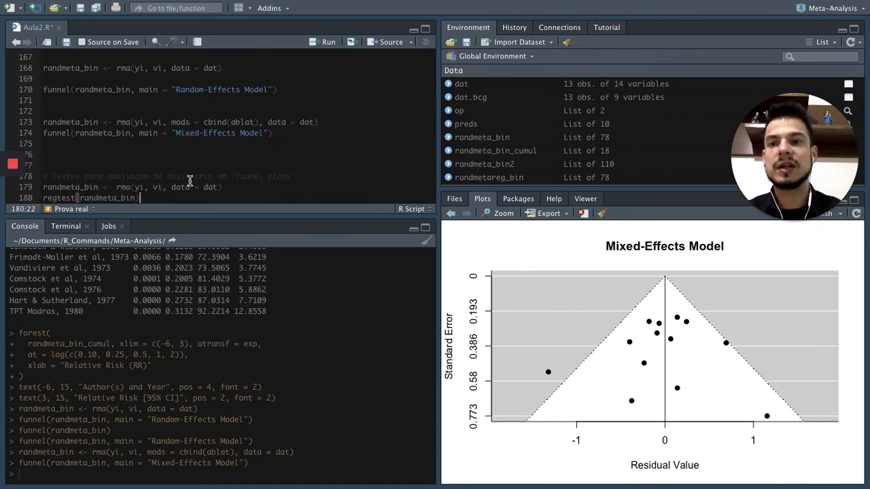
key("Return")
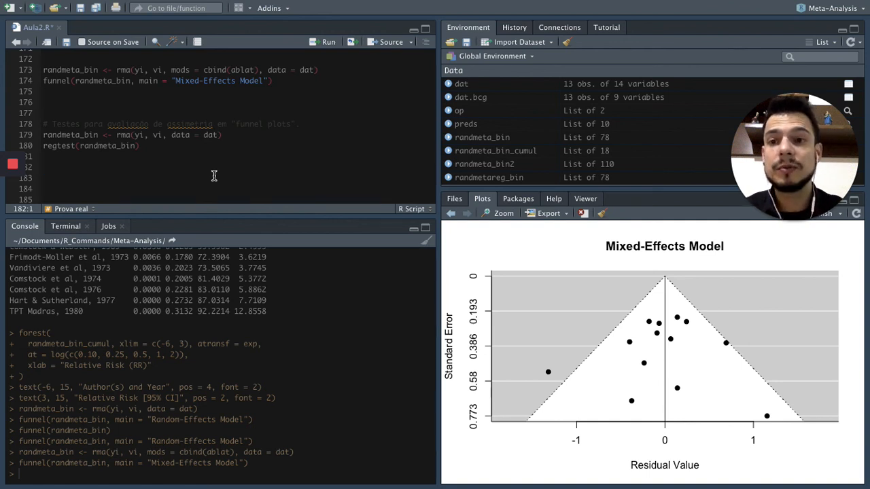
Run the randmeta_bin <- rma(yi, vi, data = dat) line under the asymmetry tests comment to refit the random-effects model.
left_click(167, 147)
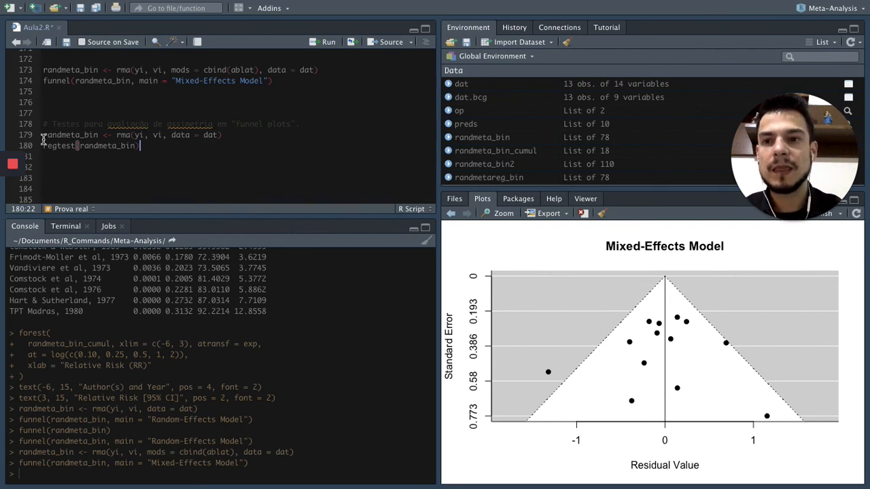
left_click(120, 136)
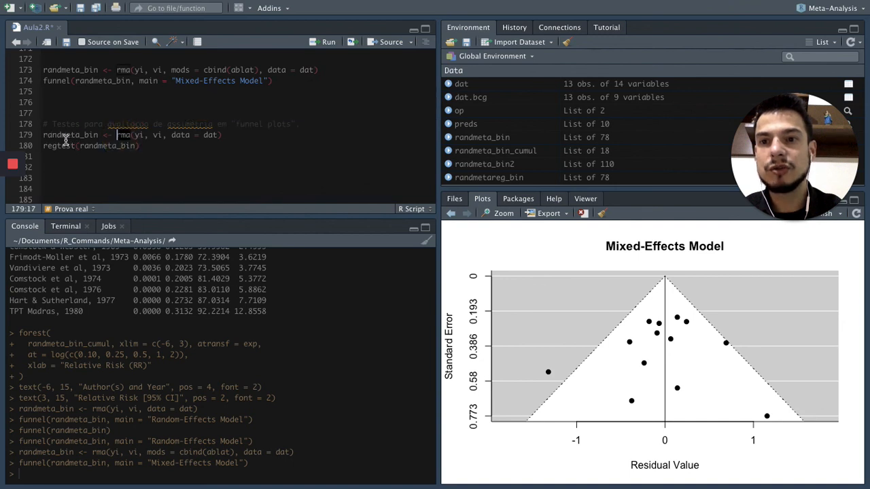
left_click_drag(42, 135, 233, 135)
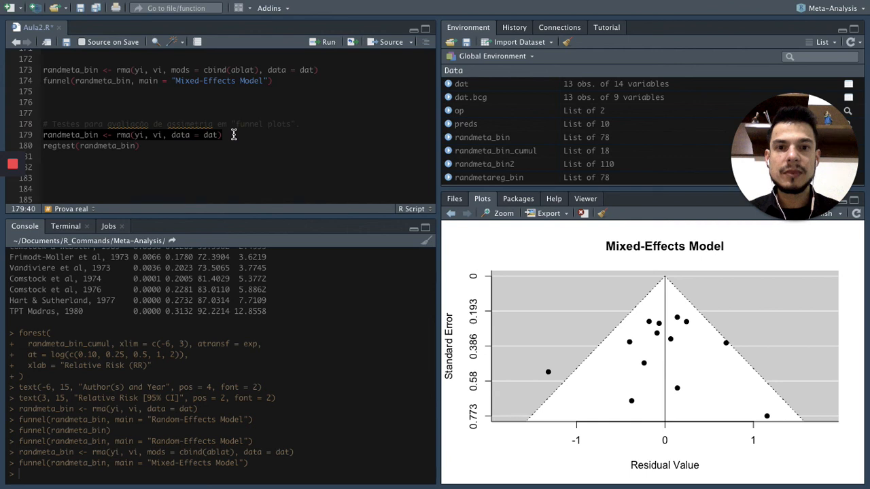
key("ctrl+Return")
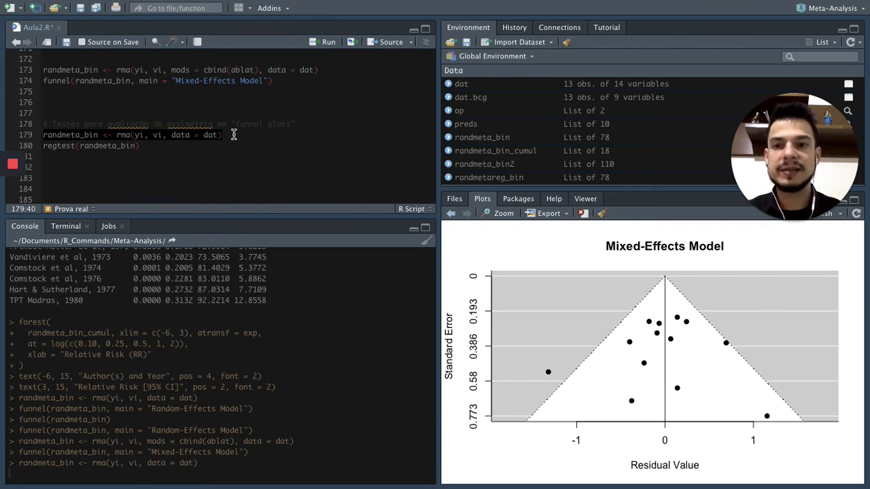
Separate regtest(randmeta_bin) from the rma() line with two blank lines and run the regression test for funnel plot asymmetry.
mouse_move(42, 145)
left_mouse_down()
mouse_move(128, 146)
mouse_move(45, 146)
left_mouse_up()
left_click(44, 145)
key("Return")
key("Return")
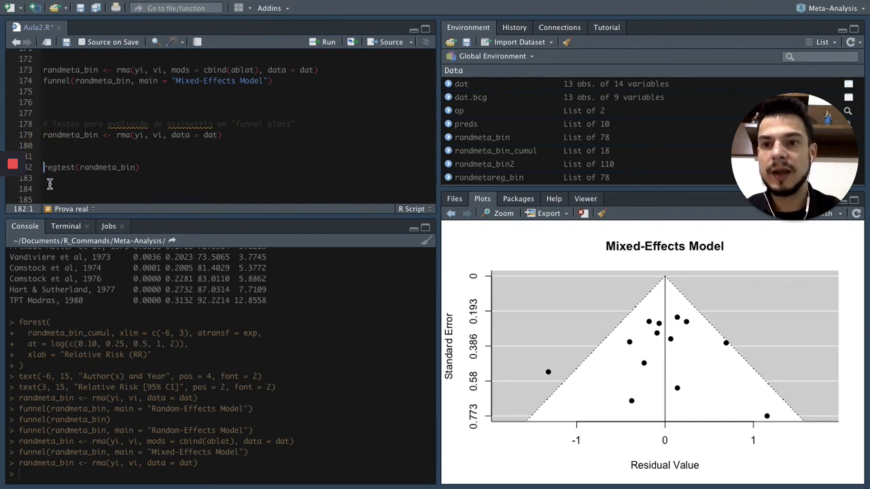
double_click(72, 137)
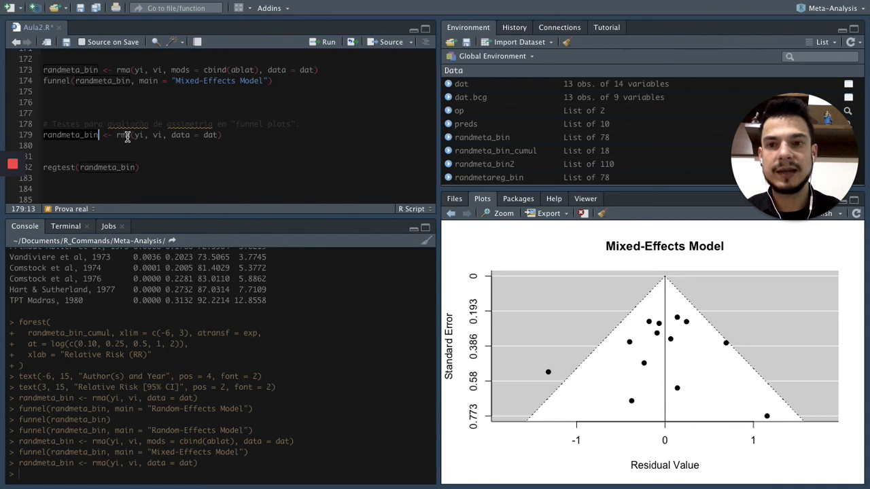
left_click(111, 166)
left_click(160, 168)
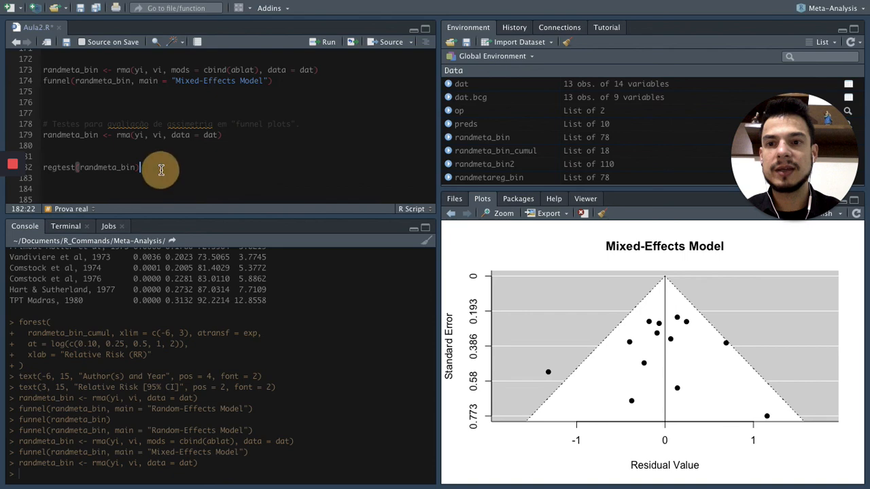
key("ctrl+Return")
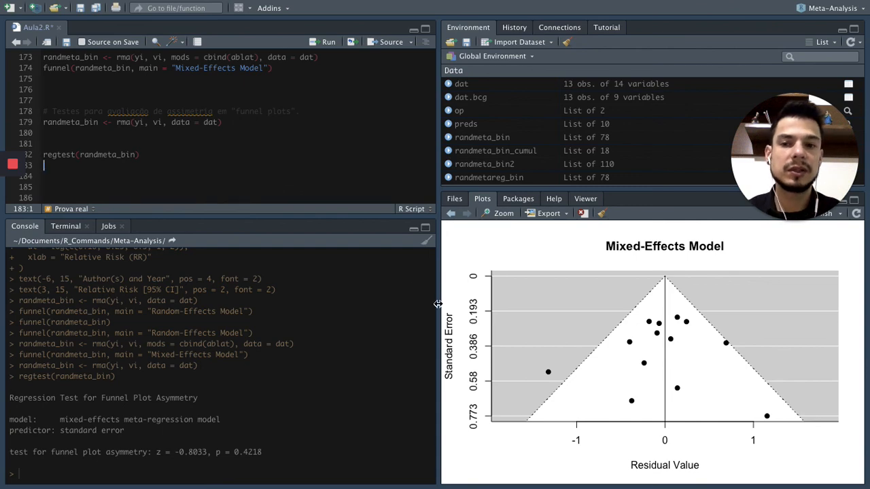
Copy ranktest(randmeta_bin) from the Chrome page into Aula2.R in RStudio below regtest() and run the rank correlation test.
left_click(191, 153)
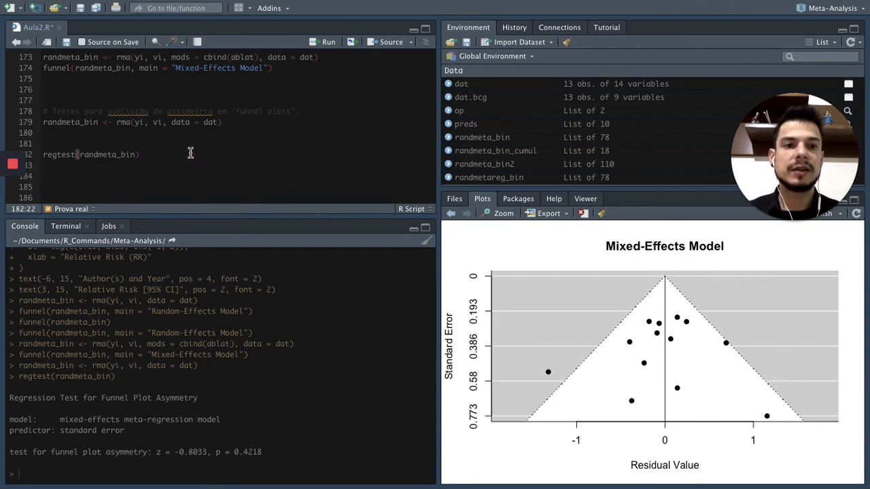
key("ctrl+Right")
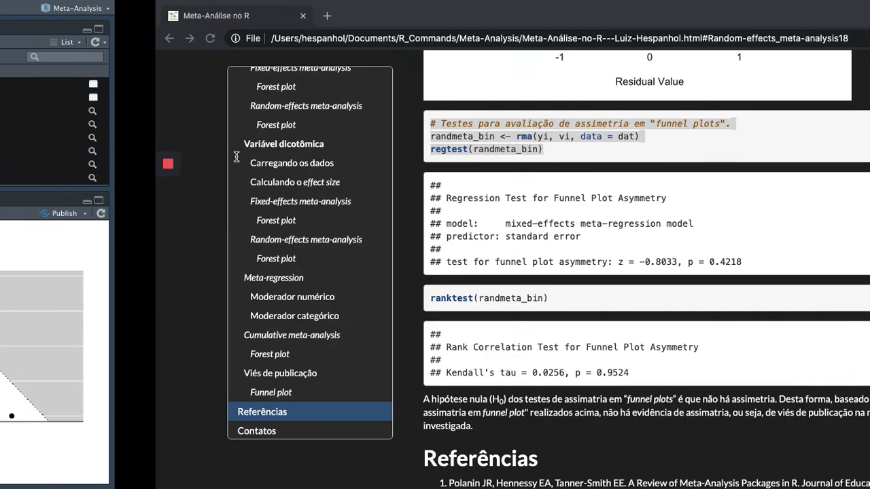
left_click_drag(276, 261, 403, 261)
key("ctrl+c")
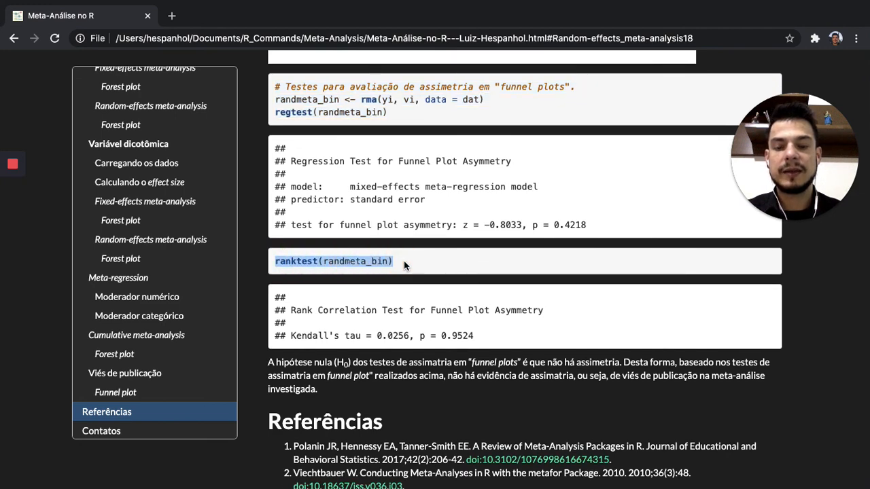
key("ctrl+Left")
left_click(167, 151)
key("Return")
key("Return")
key("ctrl+v")
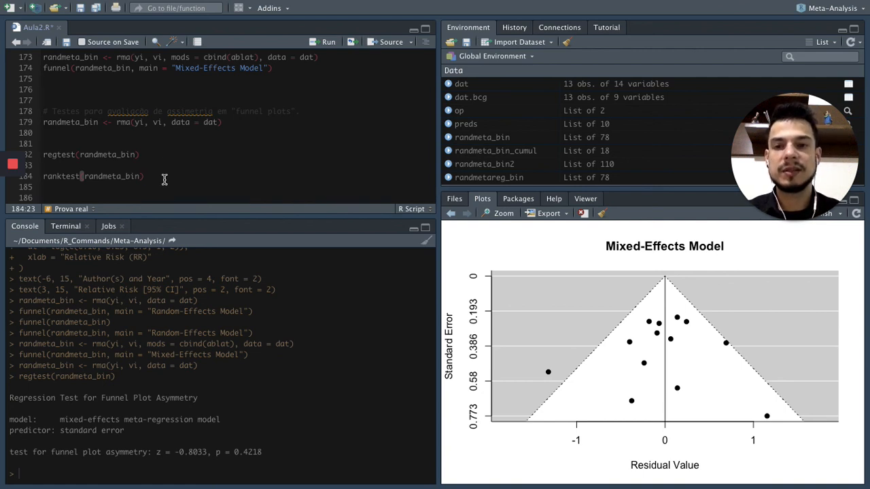
key("ctrl+Return")
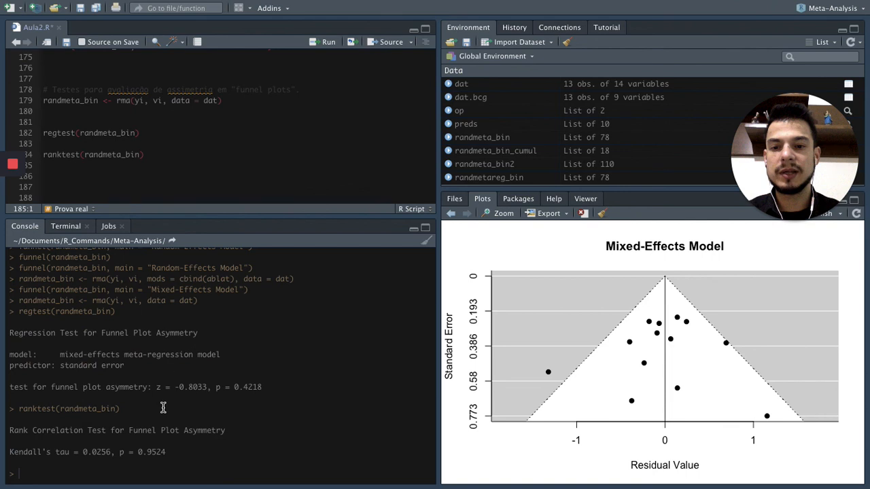
left_click(173, 469)
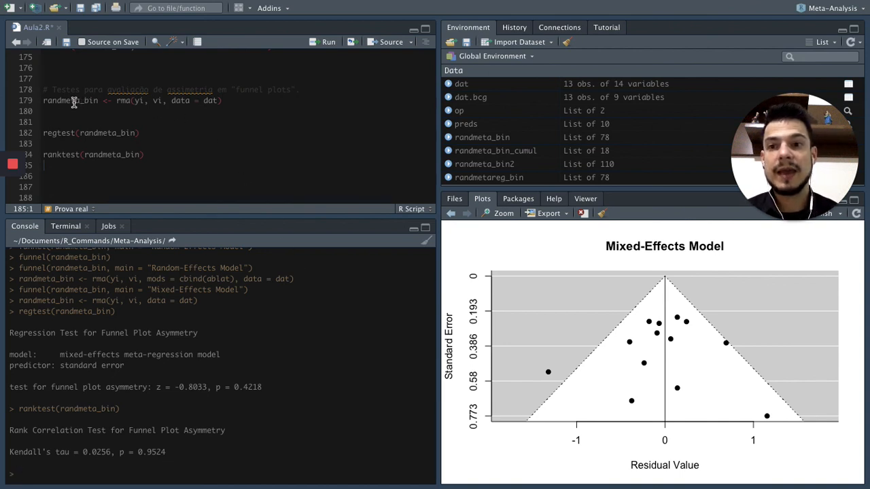
Copy the rma() line with mods = cbind(ablat) below ranktest(randmeta_bin) and run it to refit the mixed-effects model.
left_click_drag(43, 100, 231, 101)
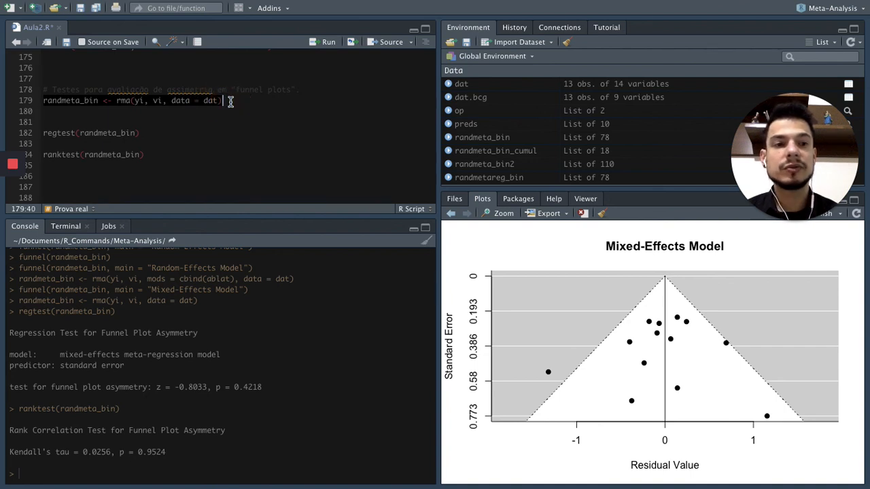
scroll(230, 101, "up", 3)
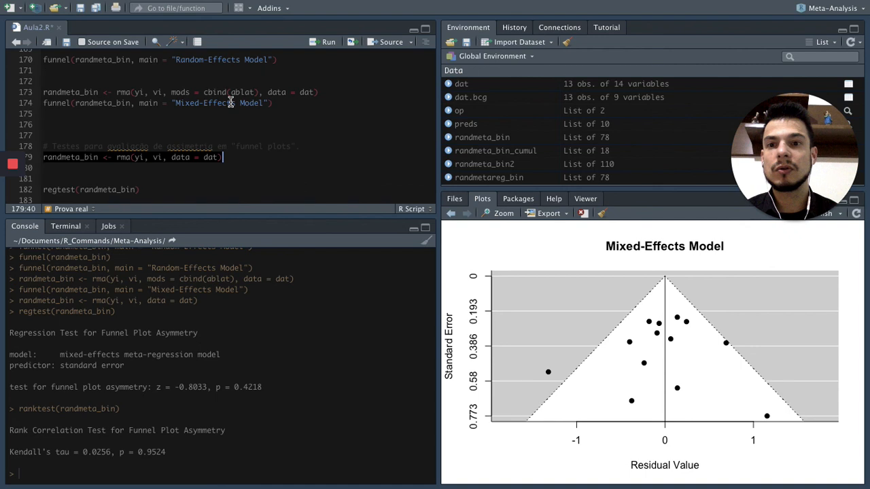
left_click_drag(44, 92, 323, 91)
key("ctrl+c")
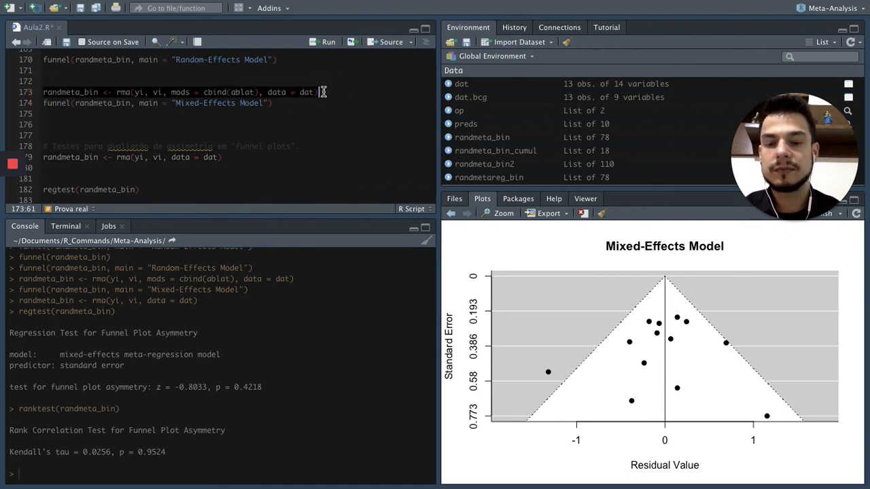
scroll(241, 156, "down", 3)
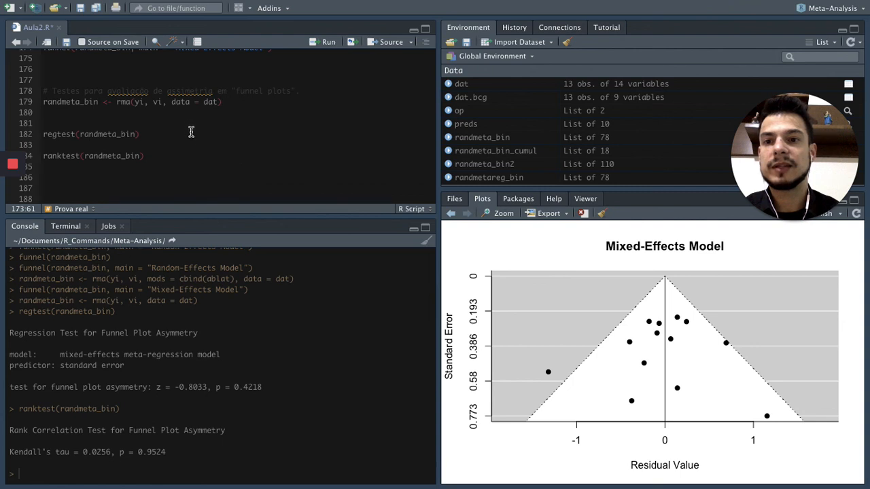
left_click(196, 164)
key("Return")
key("Return")
key("ctrl+v")
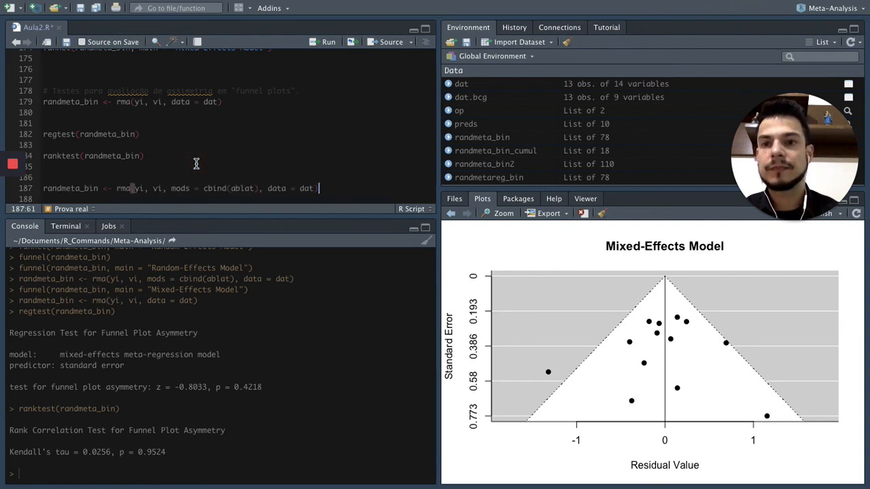
scroll(196, 164, "down", 2)
left_click_drag(165, 143, 325, 143)
key("ctrl+Return")
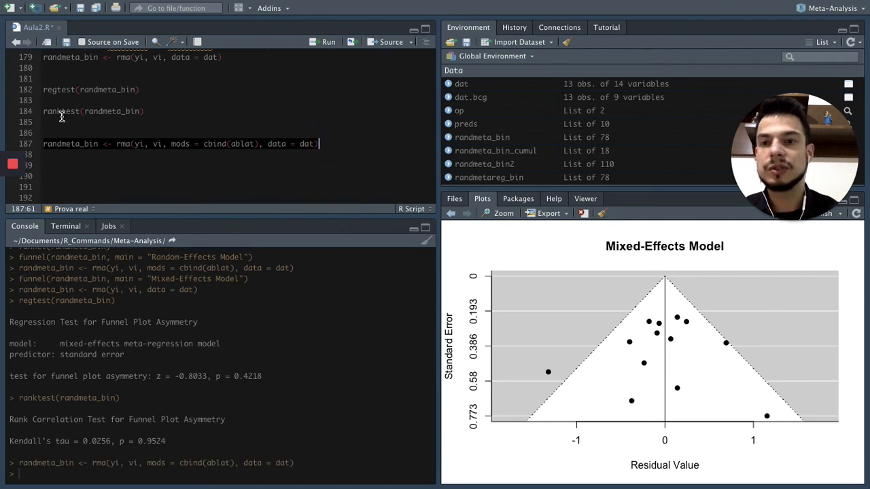
Duplicate the regtest(randmeta_bin) and ranktest(randmeta_bin) lines directly below the mixed-effects rma() line, without a blank line between them, and run both tests.
left_click_drag(43, 90, 170, 112)
key("ctrl+c")
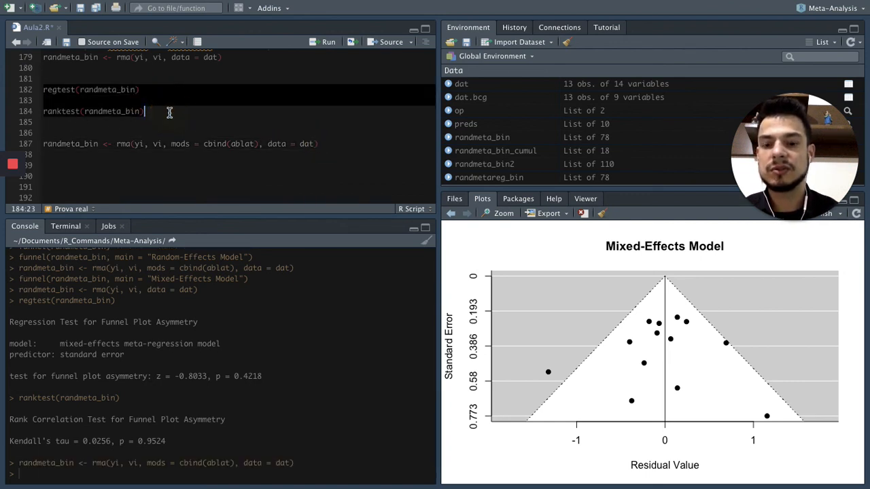
left_click(119, 159)
key("ctrl+v")
left_click(96, 163)
key("BackSpace")
left_click(47, 156)
left_click_drag(47, 156, 152, 164)
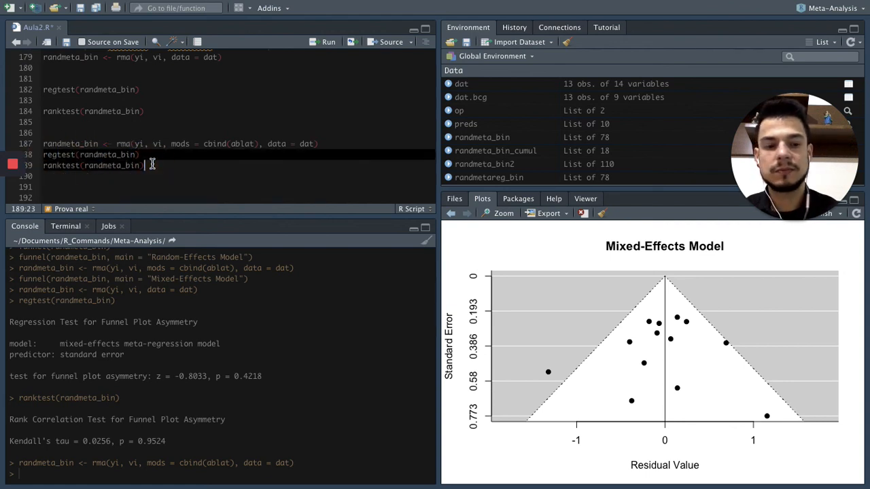
key("ctrl+Return")
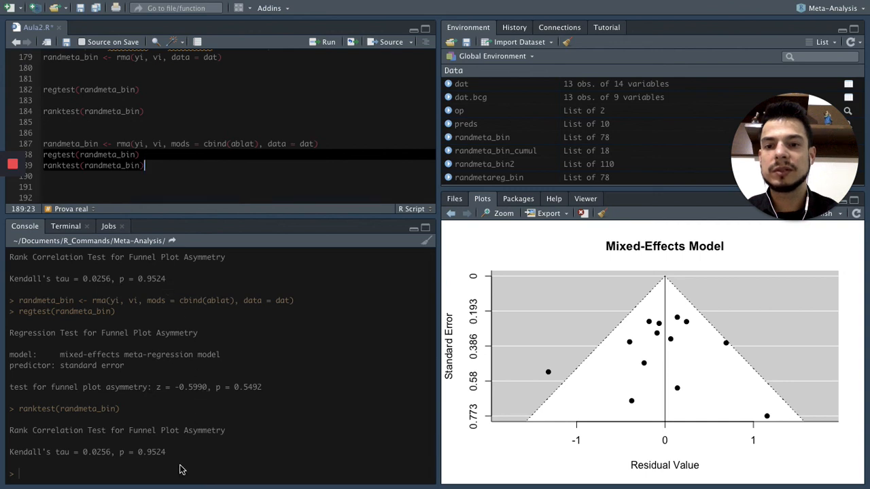
Review the mixed-effects rma() and test lines, and read the asymmetry tests' conclusion and the Referências section on the Chrome page.
left_click(265, 159)
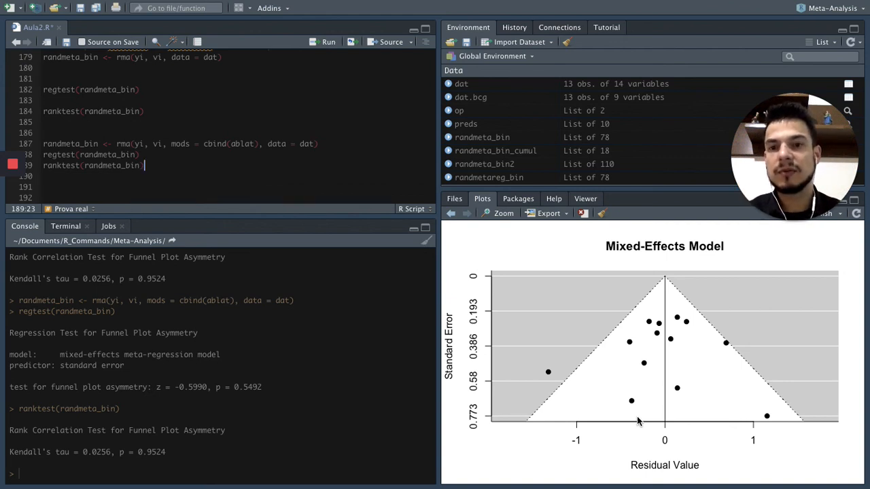
left_click(198, 157)
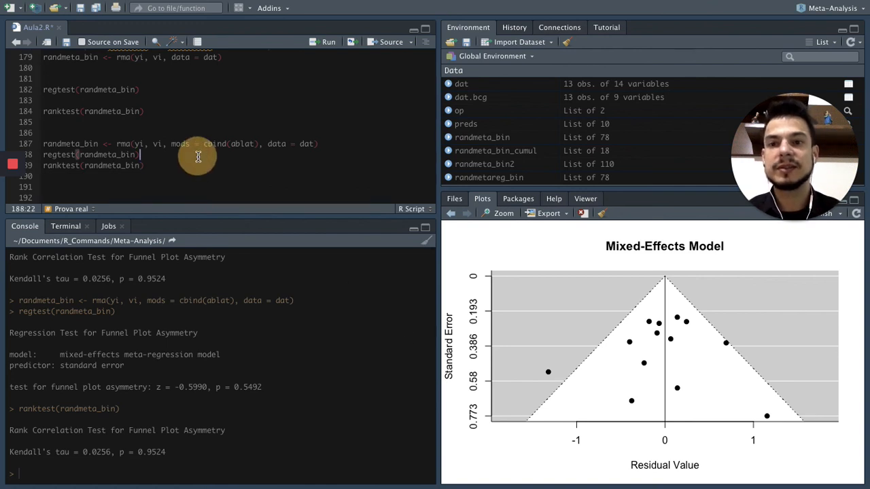
left_click_drag(40, 143, 314, 142)
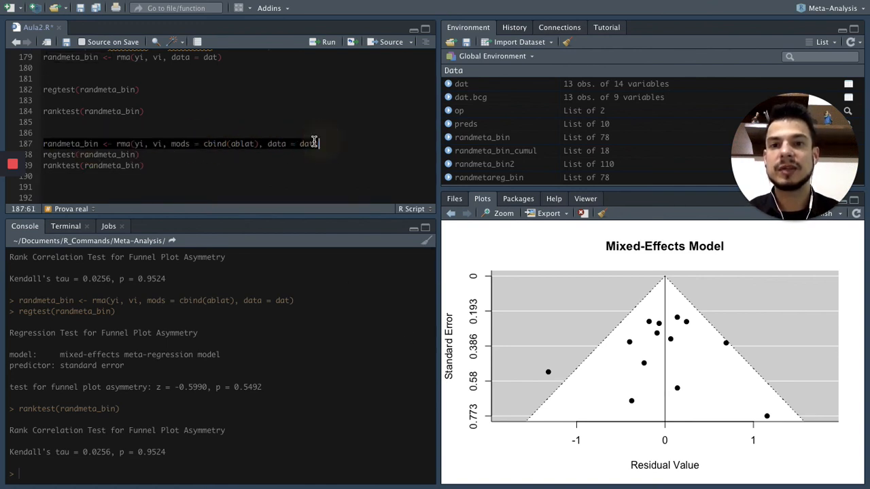
left_click(255, 143)
left_click(230, 157)
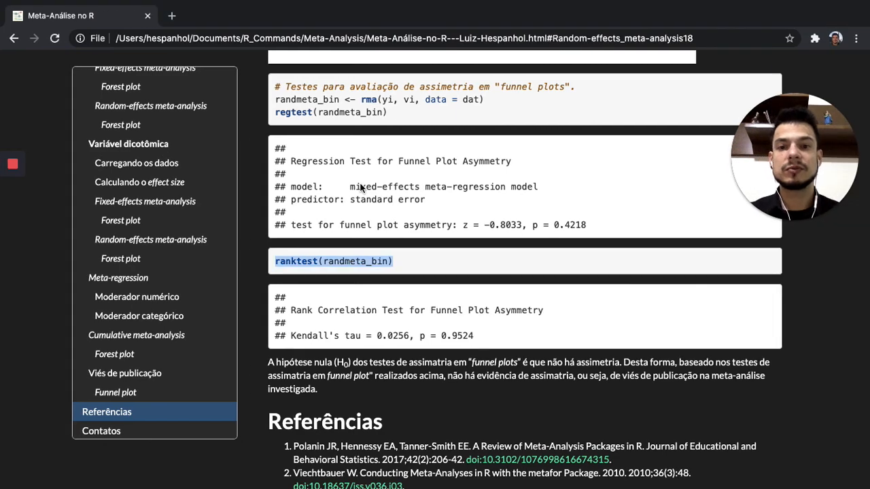
scroll(398, 284, "down", 2)
scroll(387, 282, "down", 4)
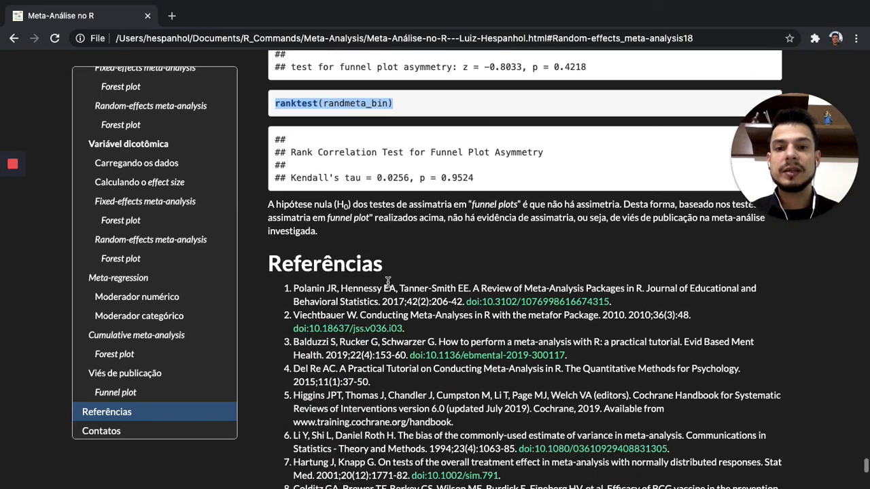
scroll(394, 155, "up", 1)
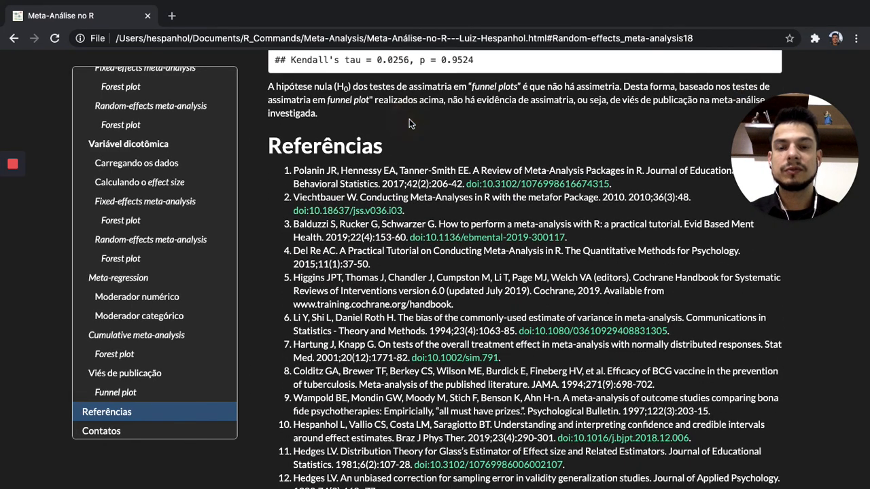
Review the Referências list and the Contatos section at the end of the Meta-Análise no R page.
scroll(409, 119, "down", 2)
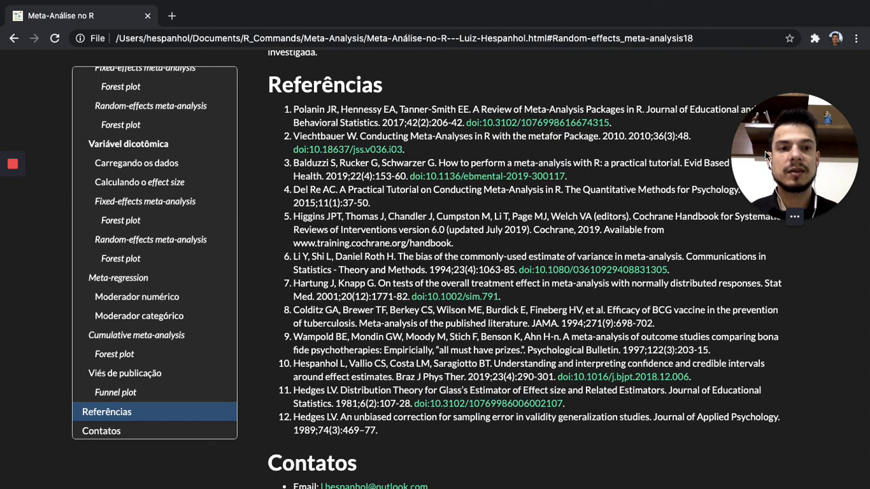
mouse_move(787, 161)
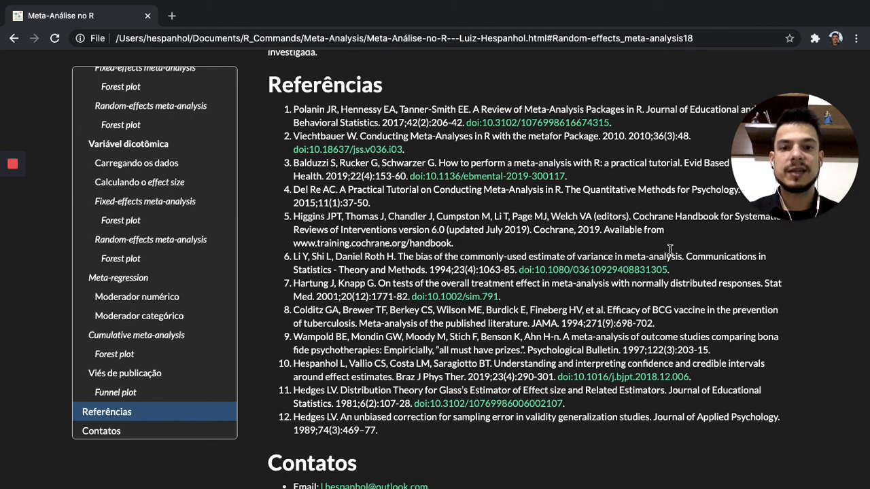
scroll(669, 250, "down", 5)
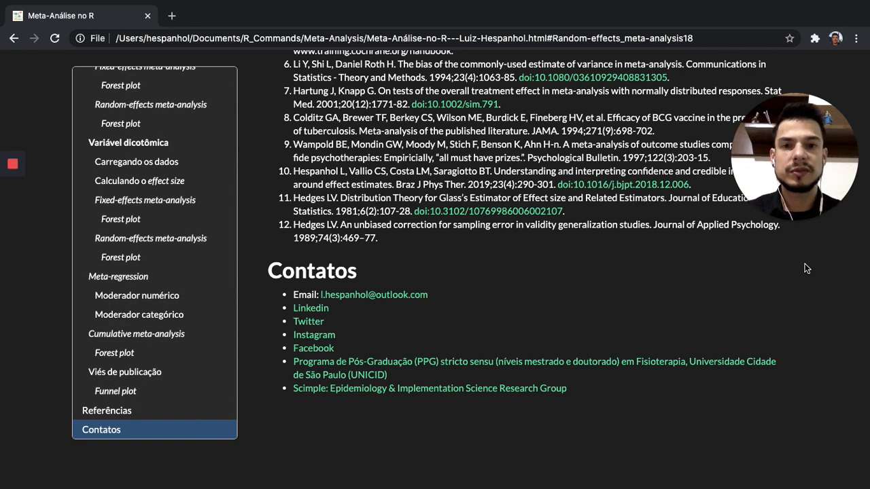
scroll(807, 269, "up", 1)
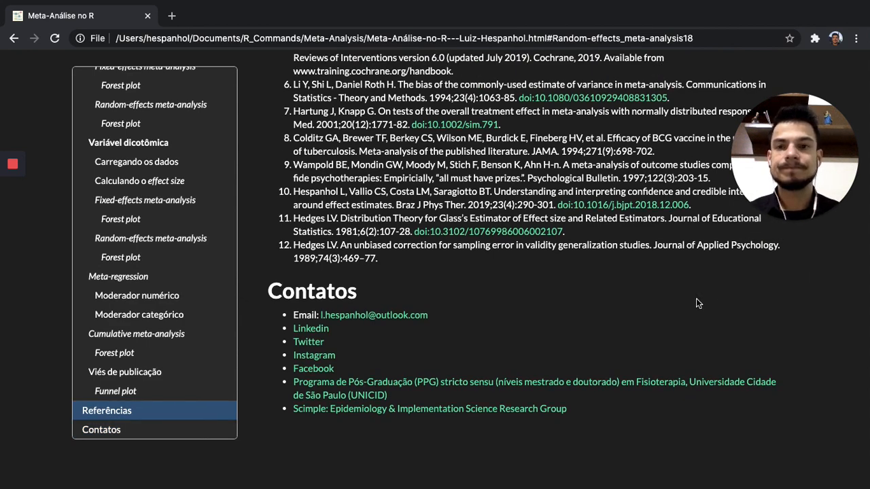
Switch to Preview on the desktop and close the PDF "Conducting Meta-Analyses in R with the metafor Package_2010.pdf".
key("ctrl+Left")
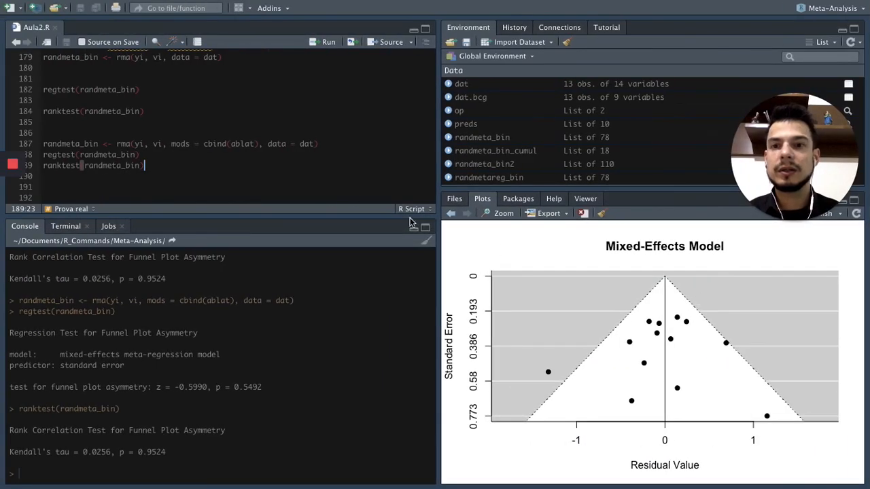
key("ctrl+Left")
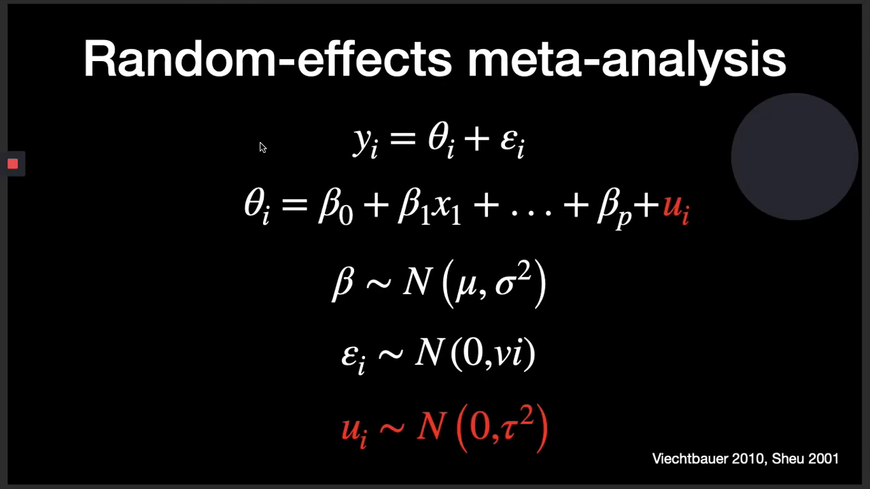
key("ctrl+Left")
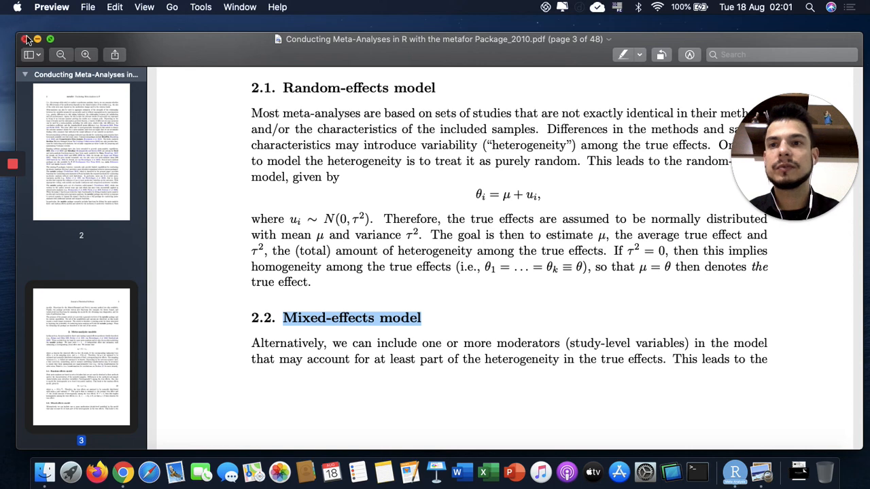
left_click(25, 39)
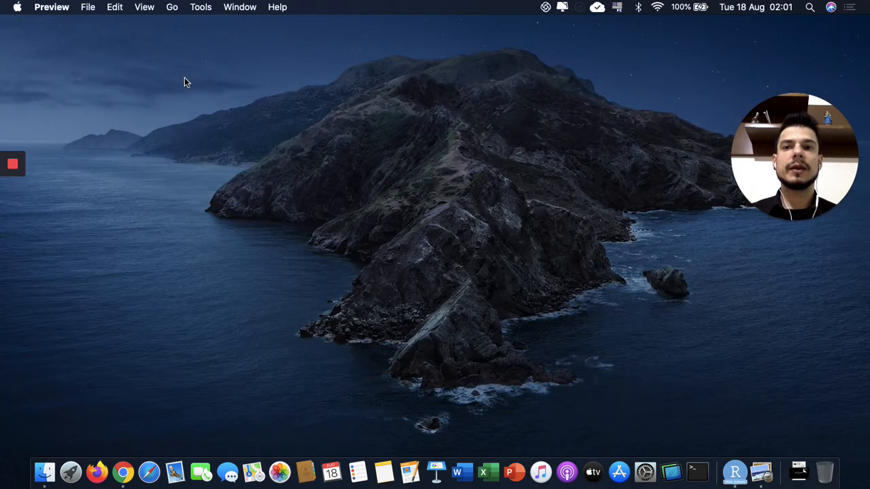